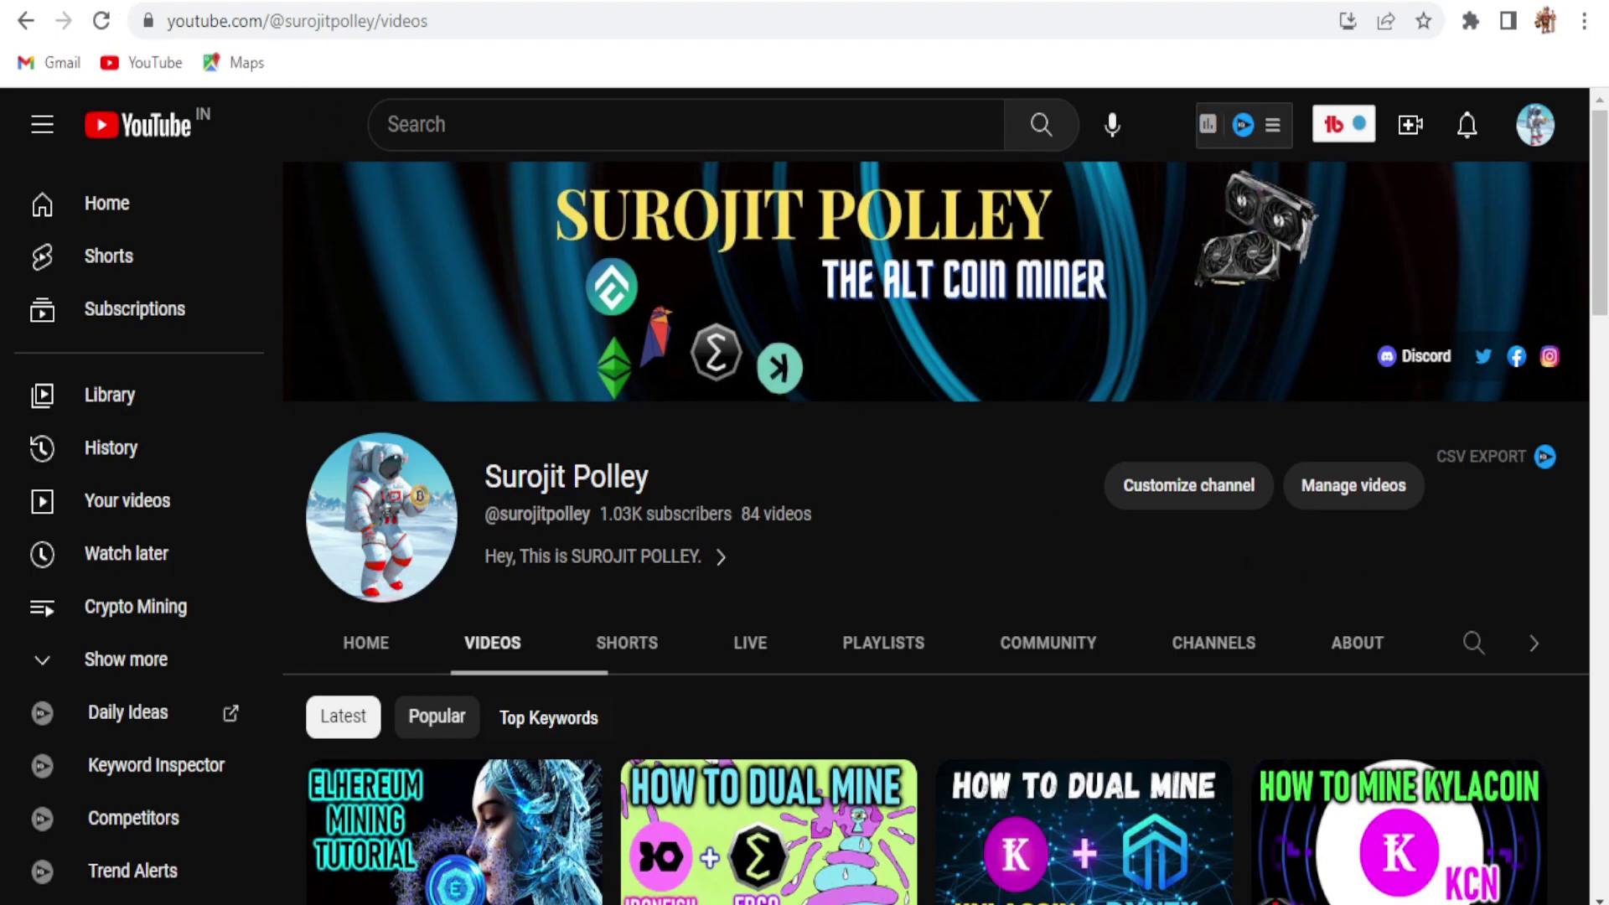
Step: Go back from the YouTube channel's videos page to the novo.money home page
key("alt+Left")
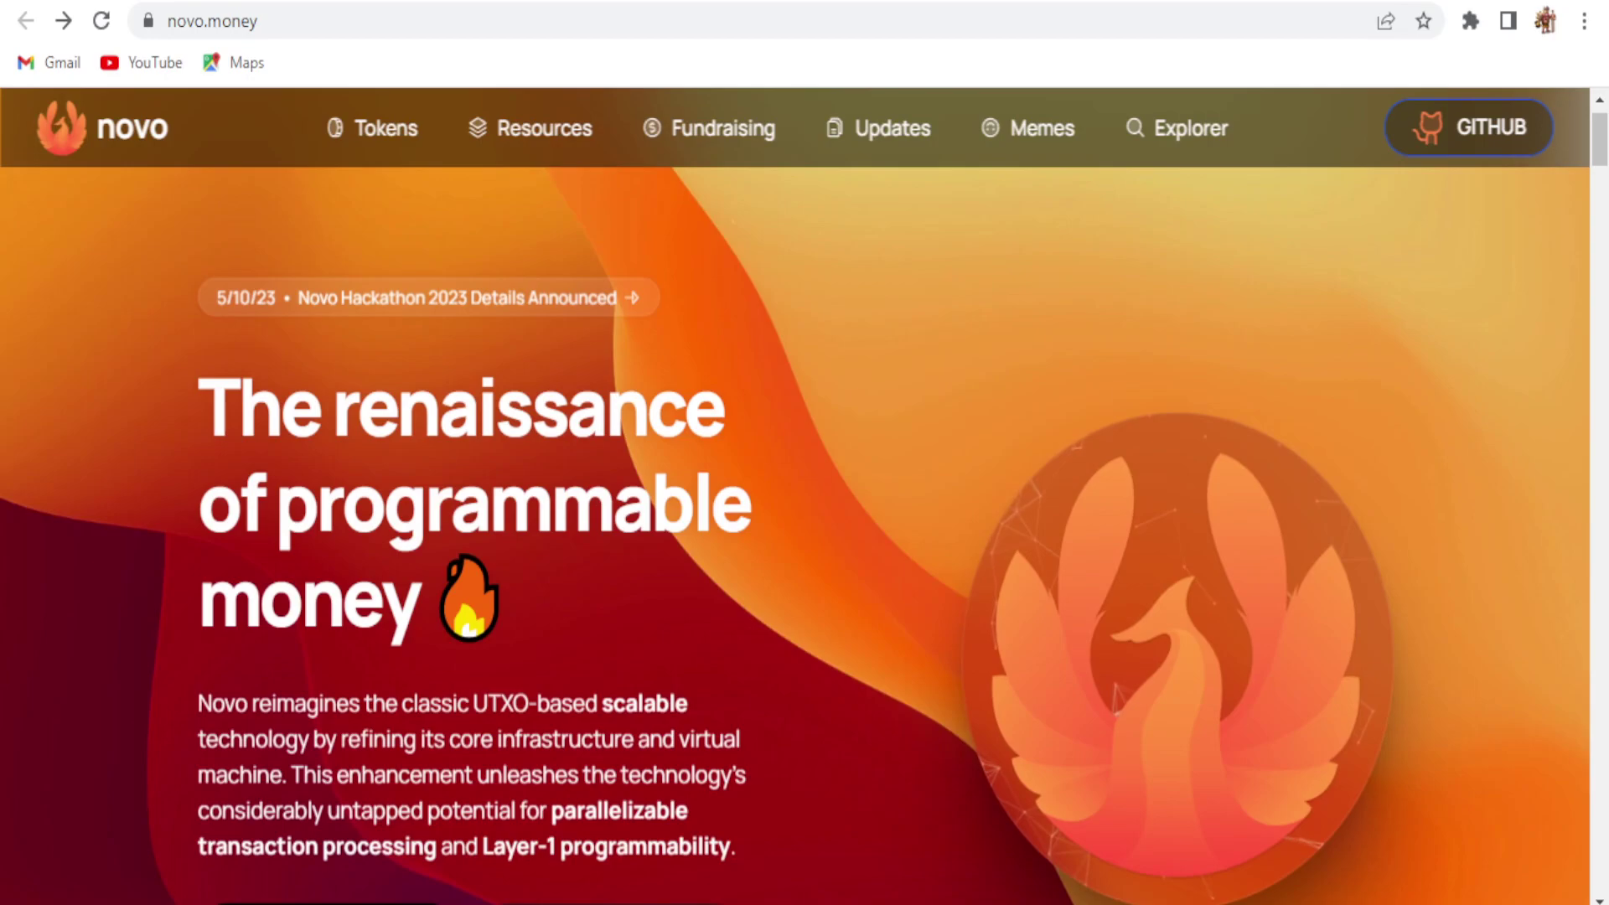
Step: Open the 'Novo Hackathon 2023 Details Announced' article and scroll into it
left_click(564, 312)
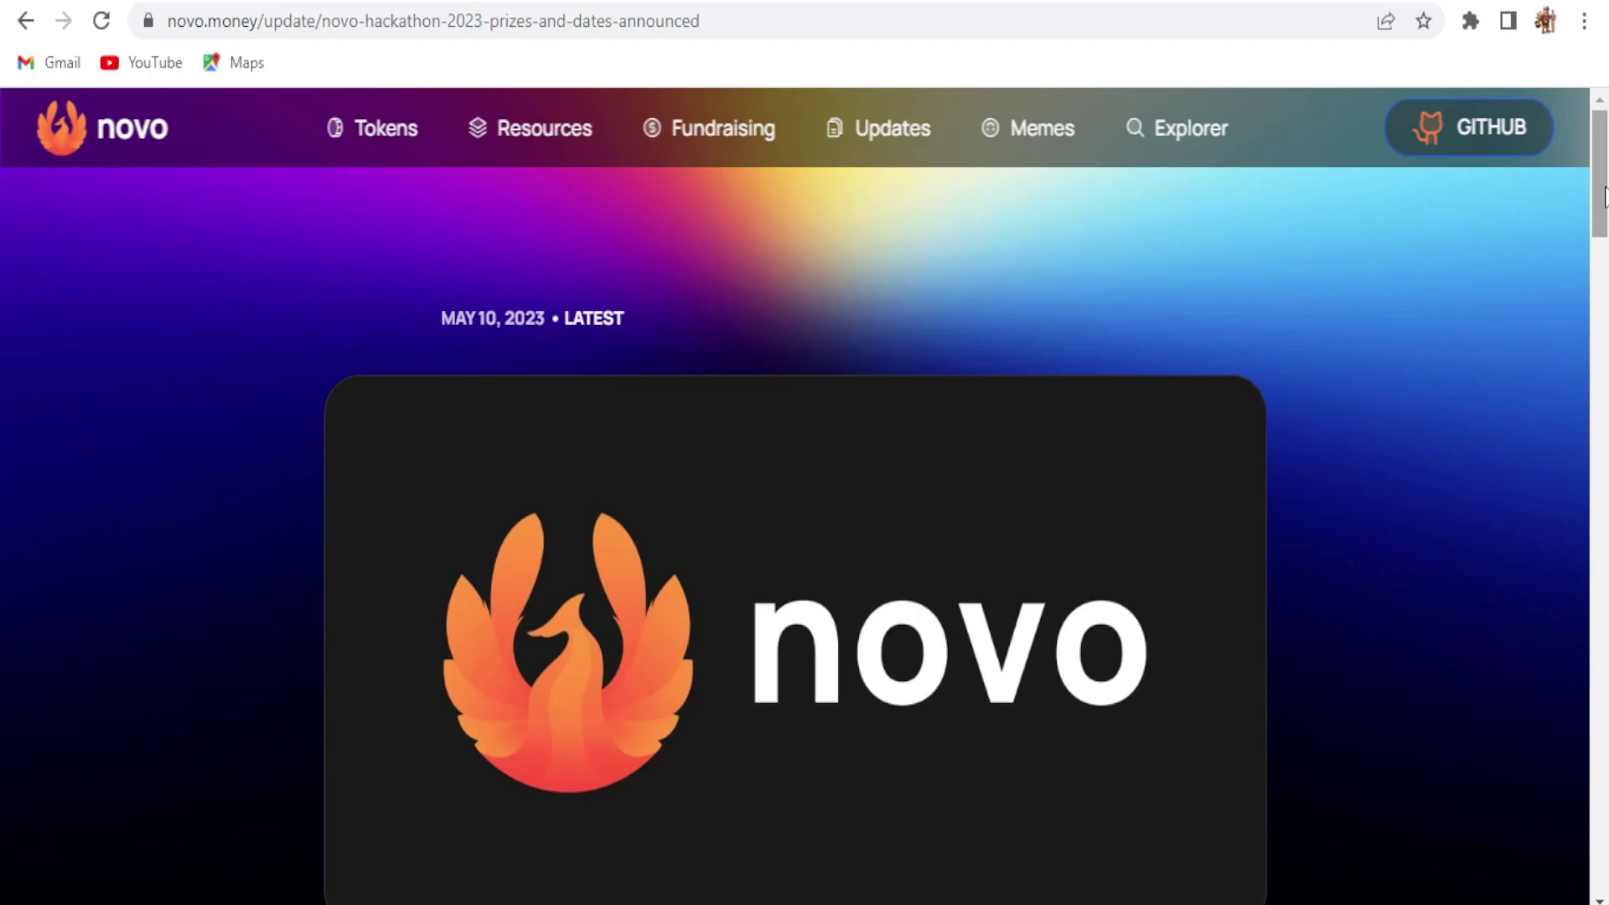
left_click_drag(1605, 197, 1605, 281)
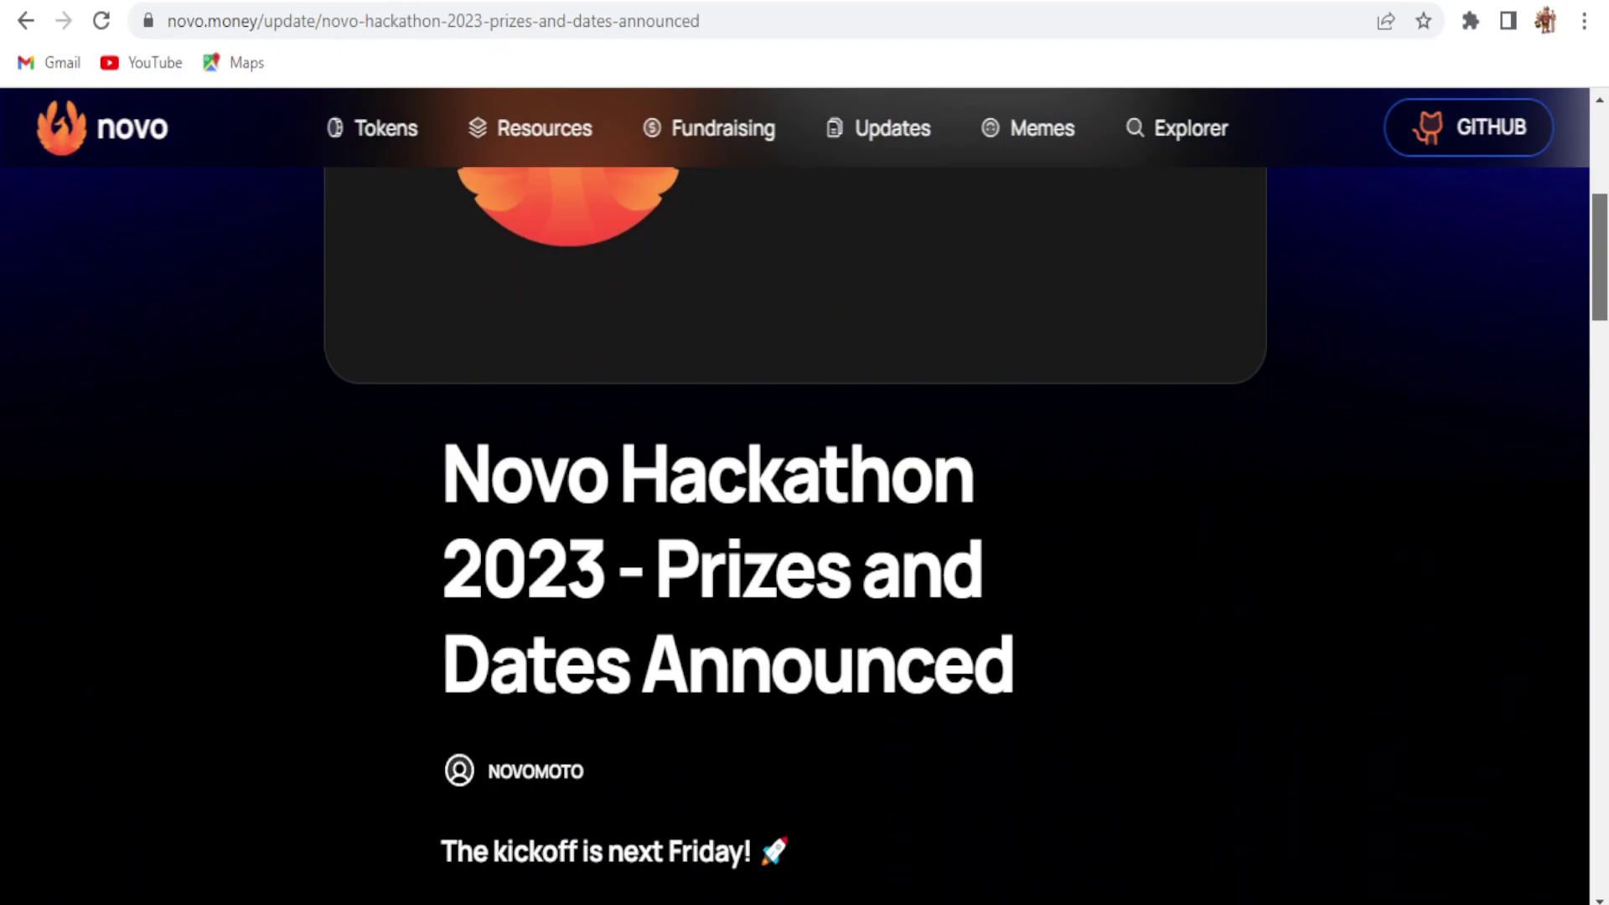
scroll(966, 536, "down", 4)
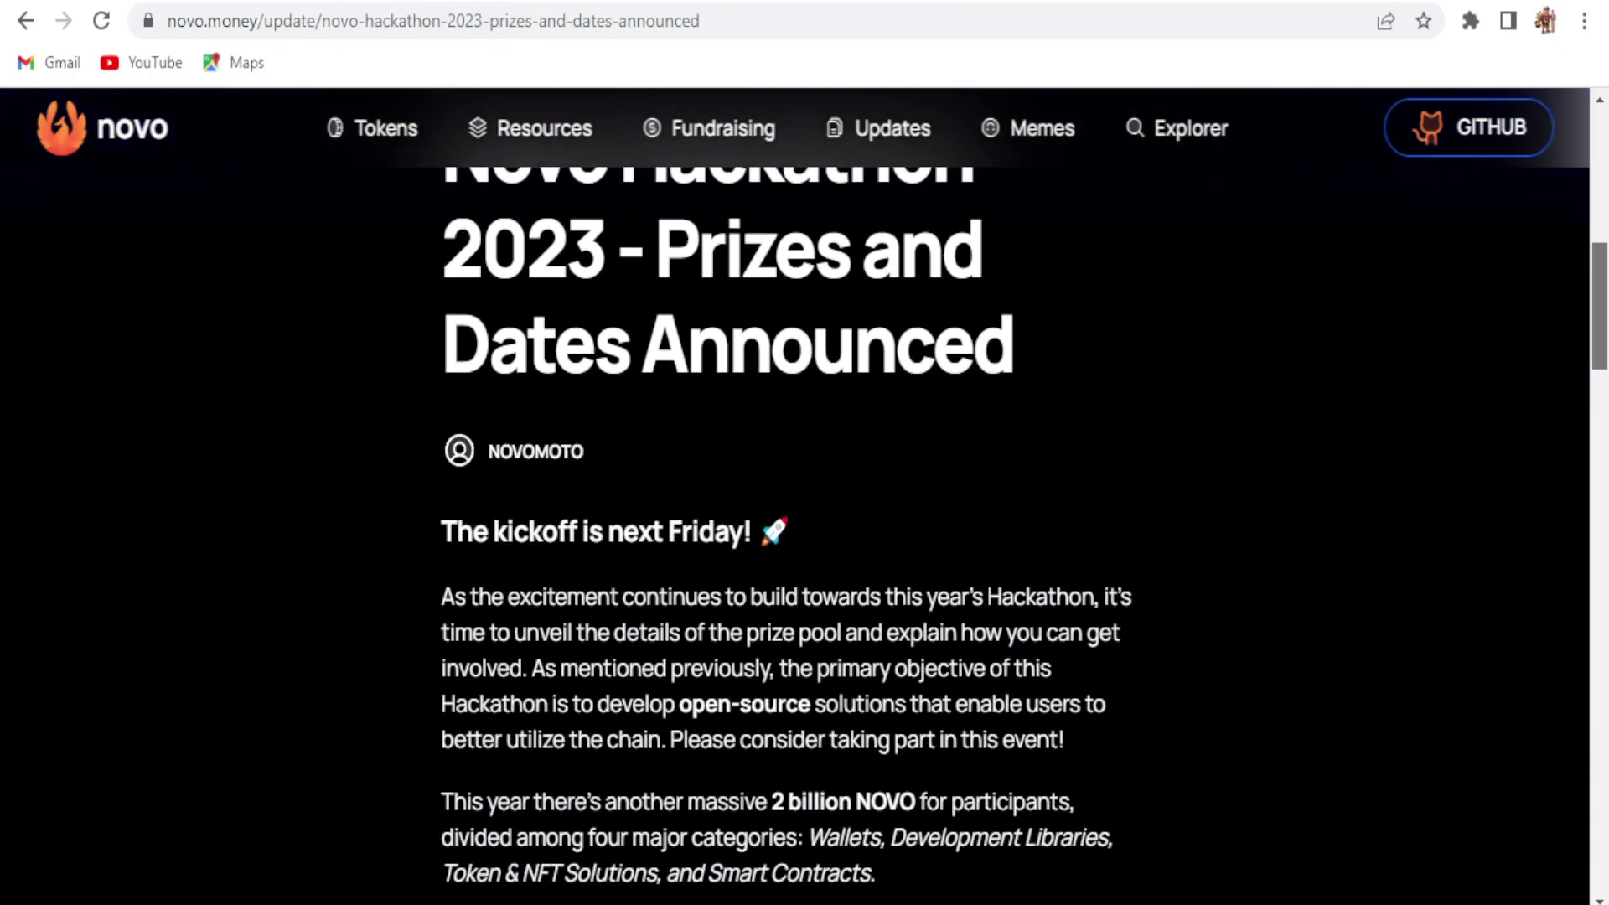
scroll(965, 535, "down", 1)
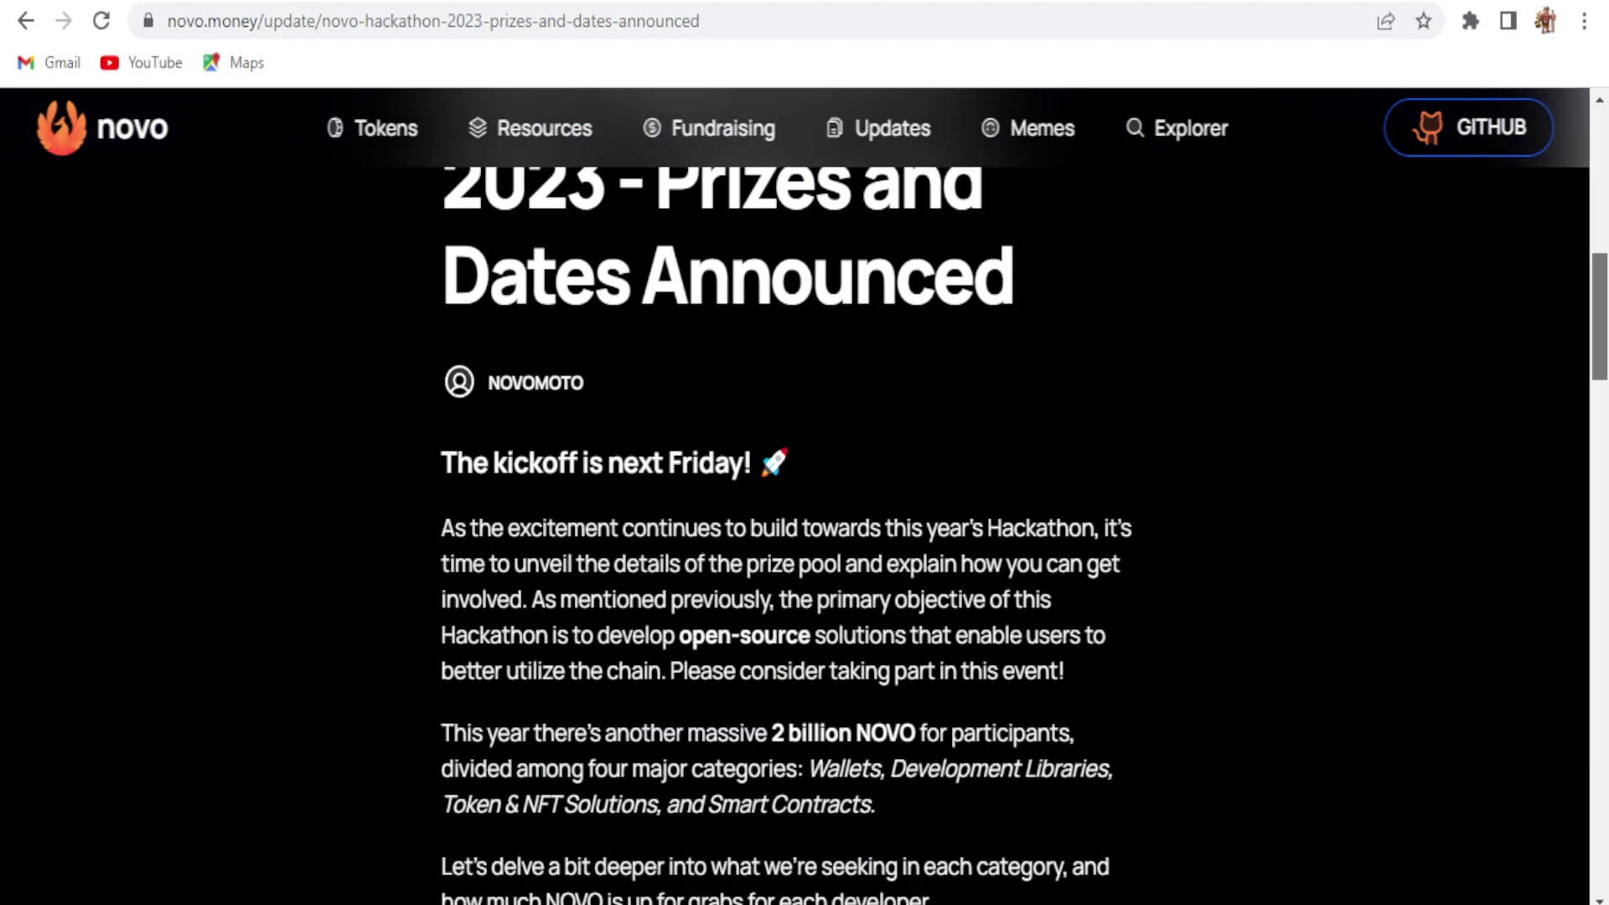
scroll(1008, 496, "down", 2)
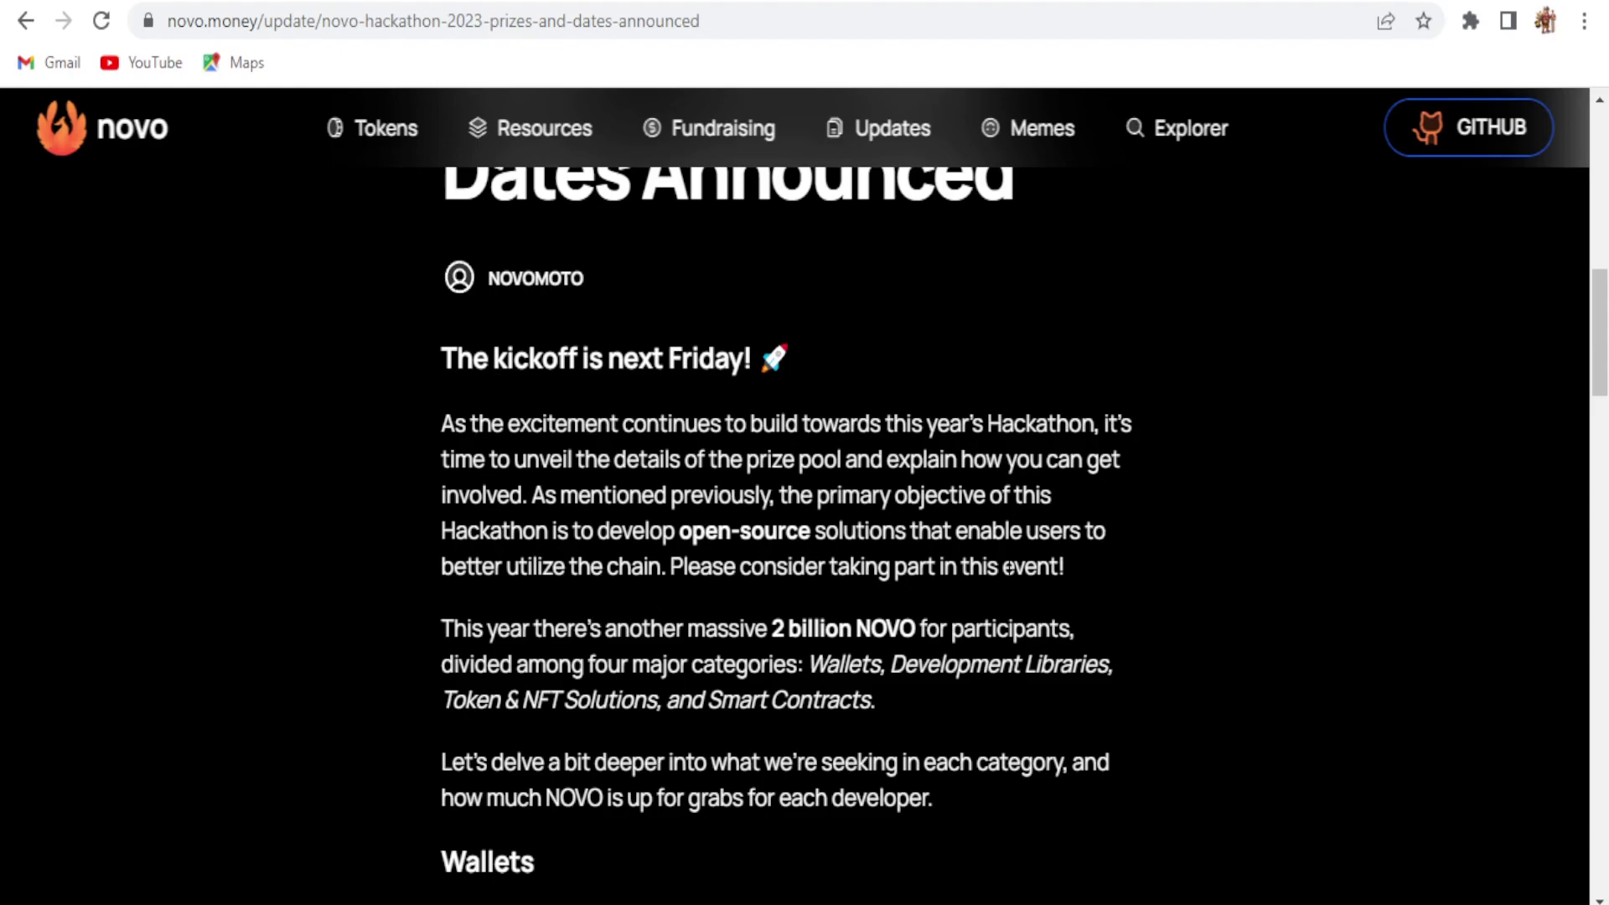
Step: Read further down the article and highlight the 2,000,000,000 NOVO prize pool
scroll(1156, 621, "down", 10)
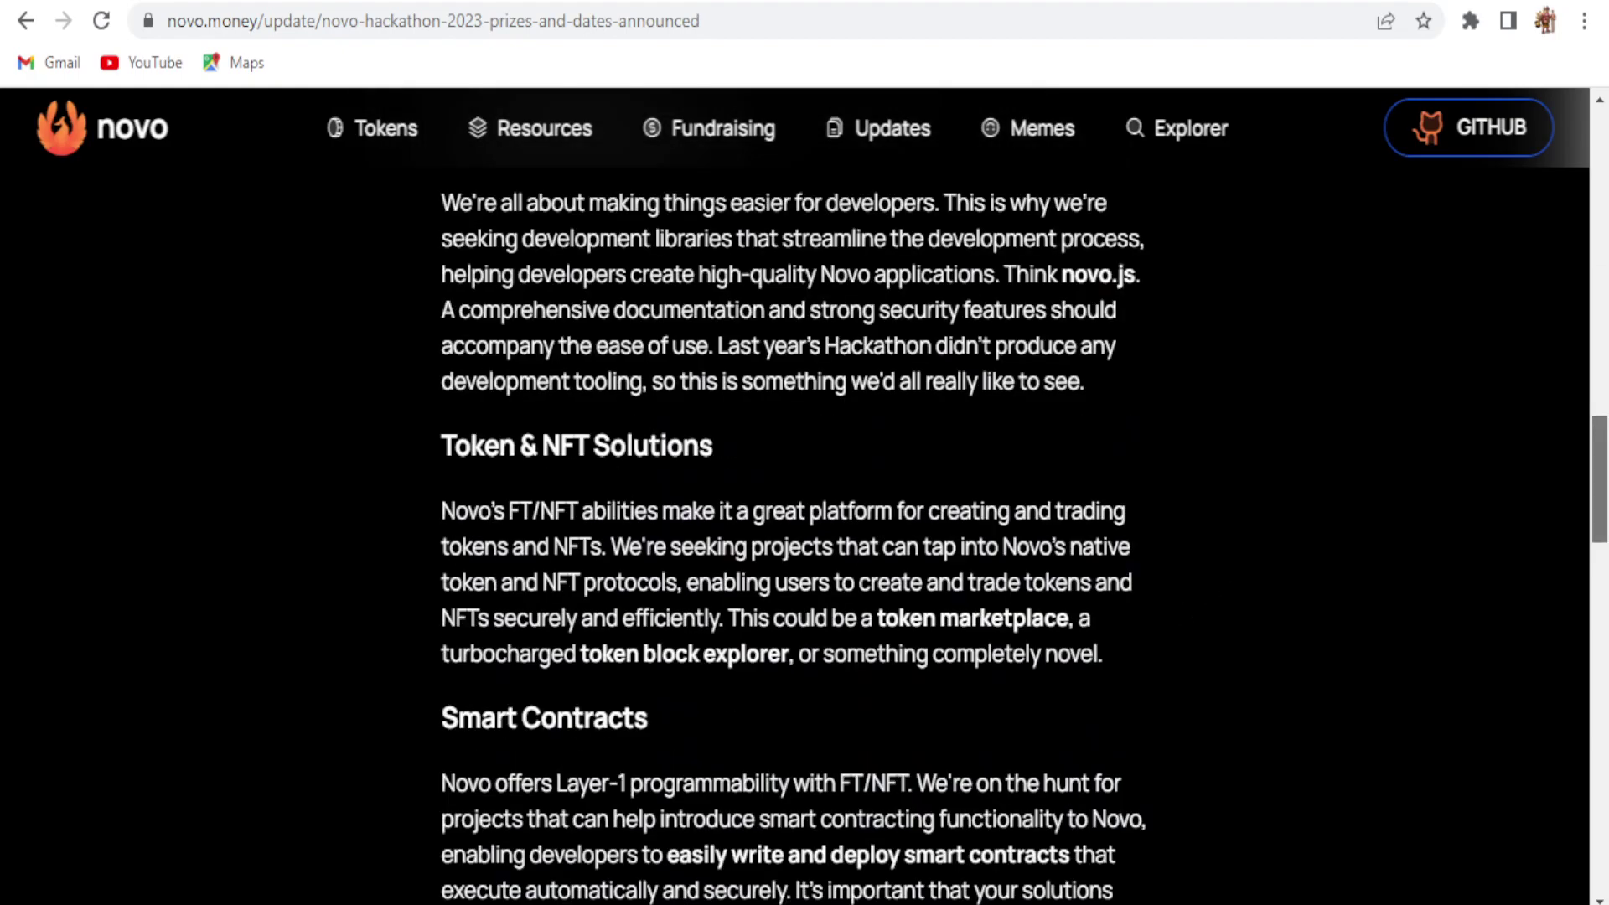
scroll(1157, 621, "up", 2)
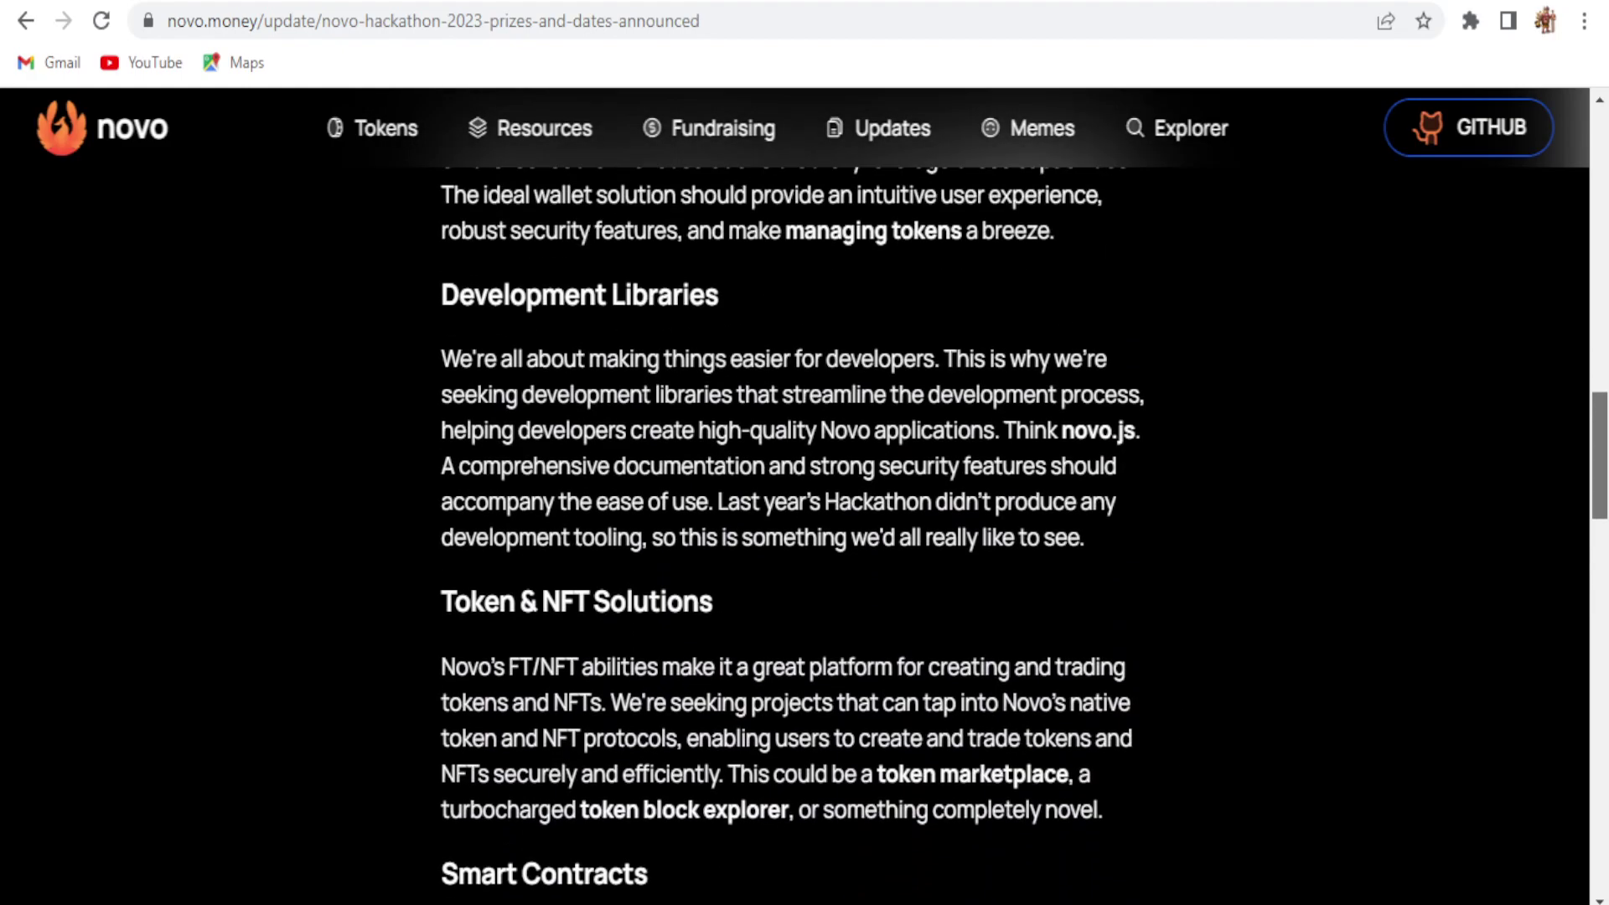
scroll(792, 494, "down", 4)
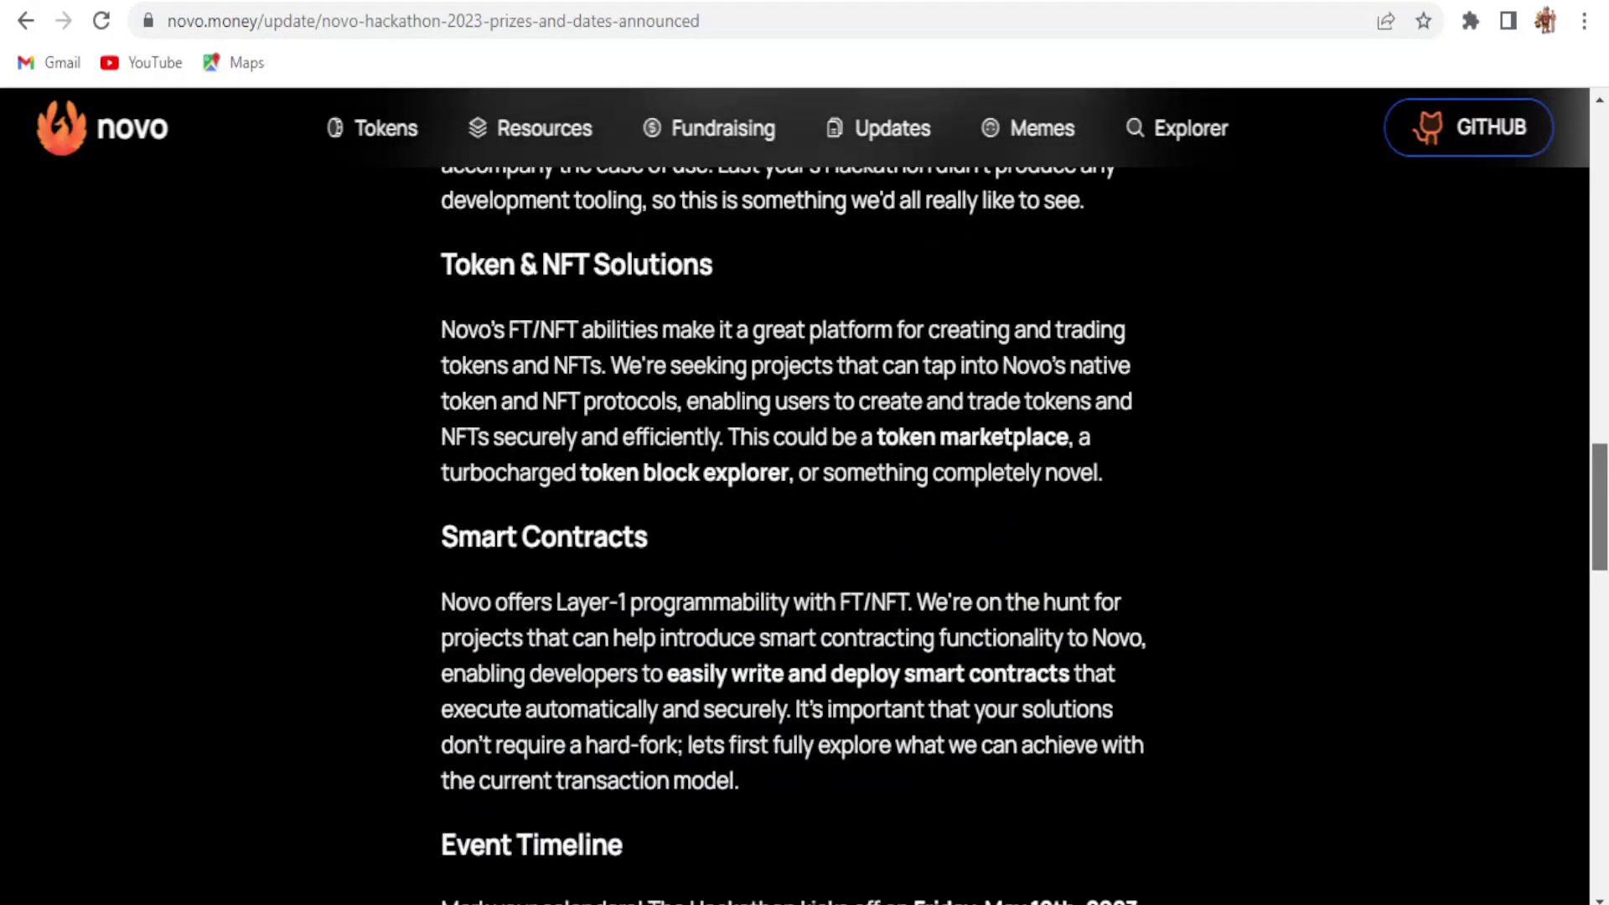
scroll(1605, 541, "down", 4)
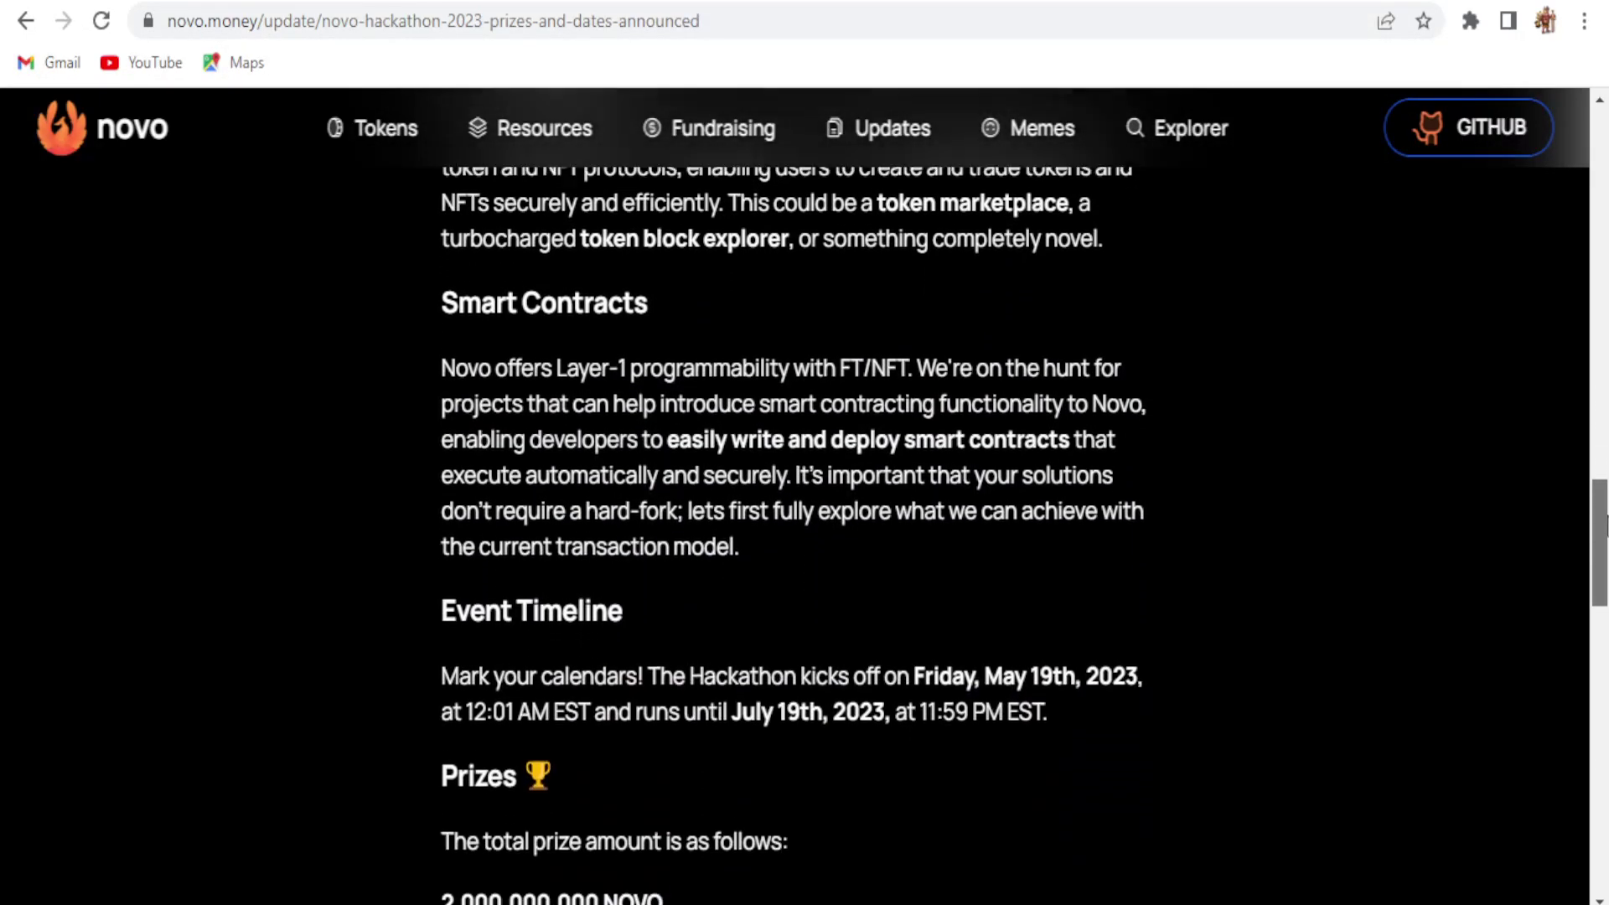
scroll(1605, 541, "down", 4)
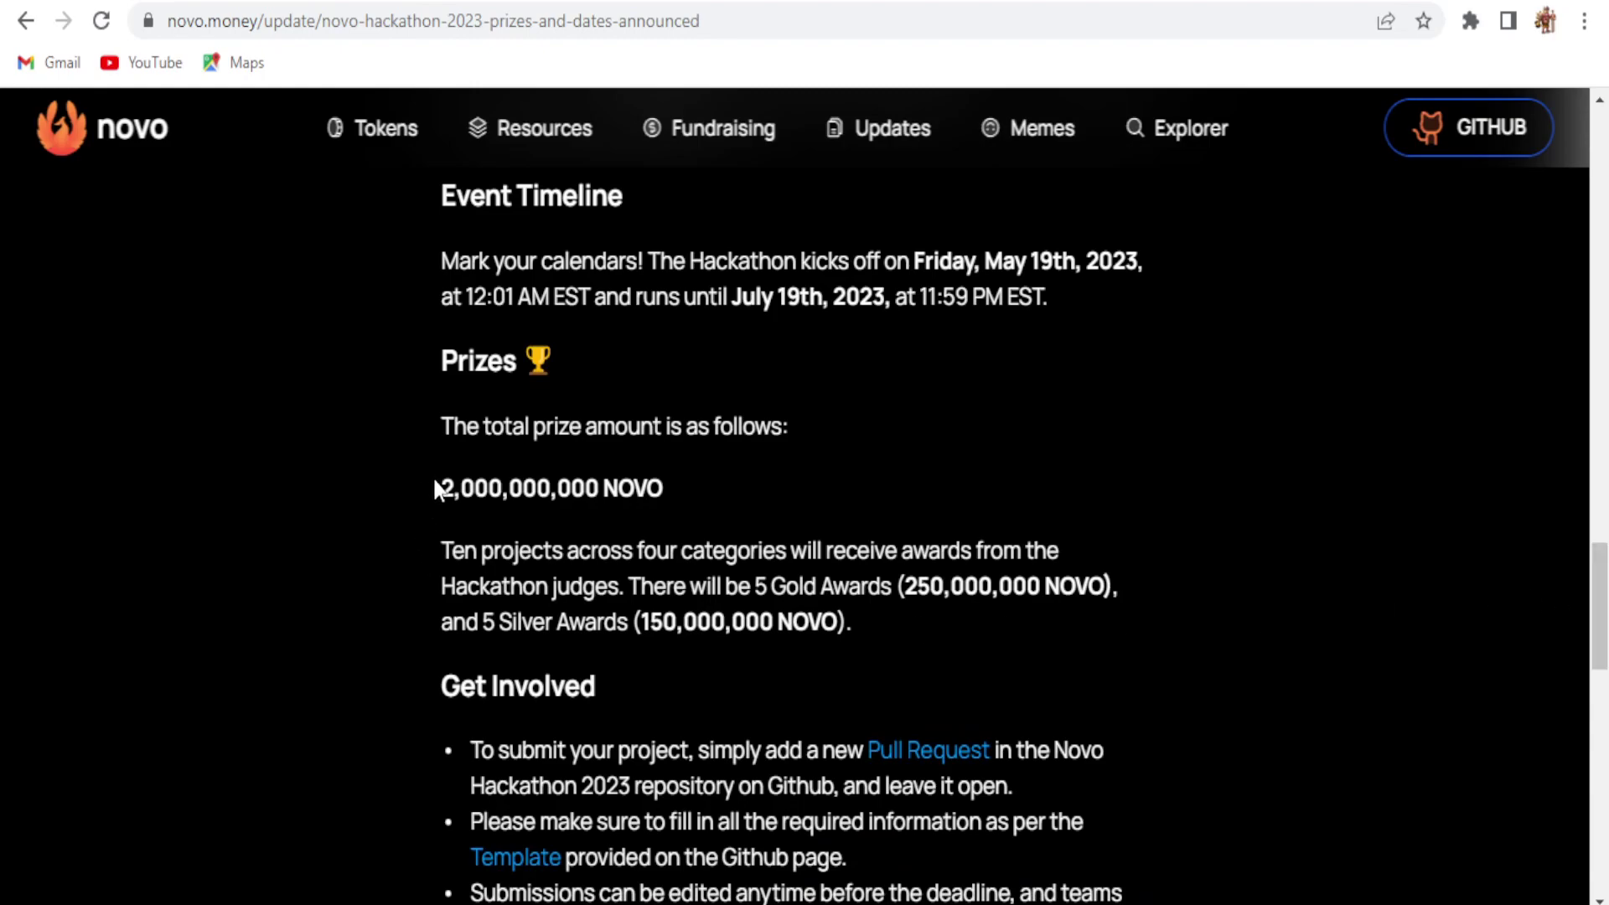
left_click_drag(451, 487, 782, 492)
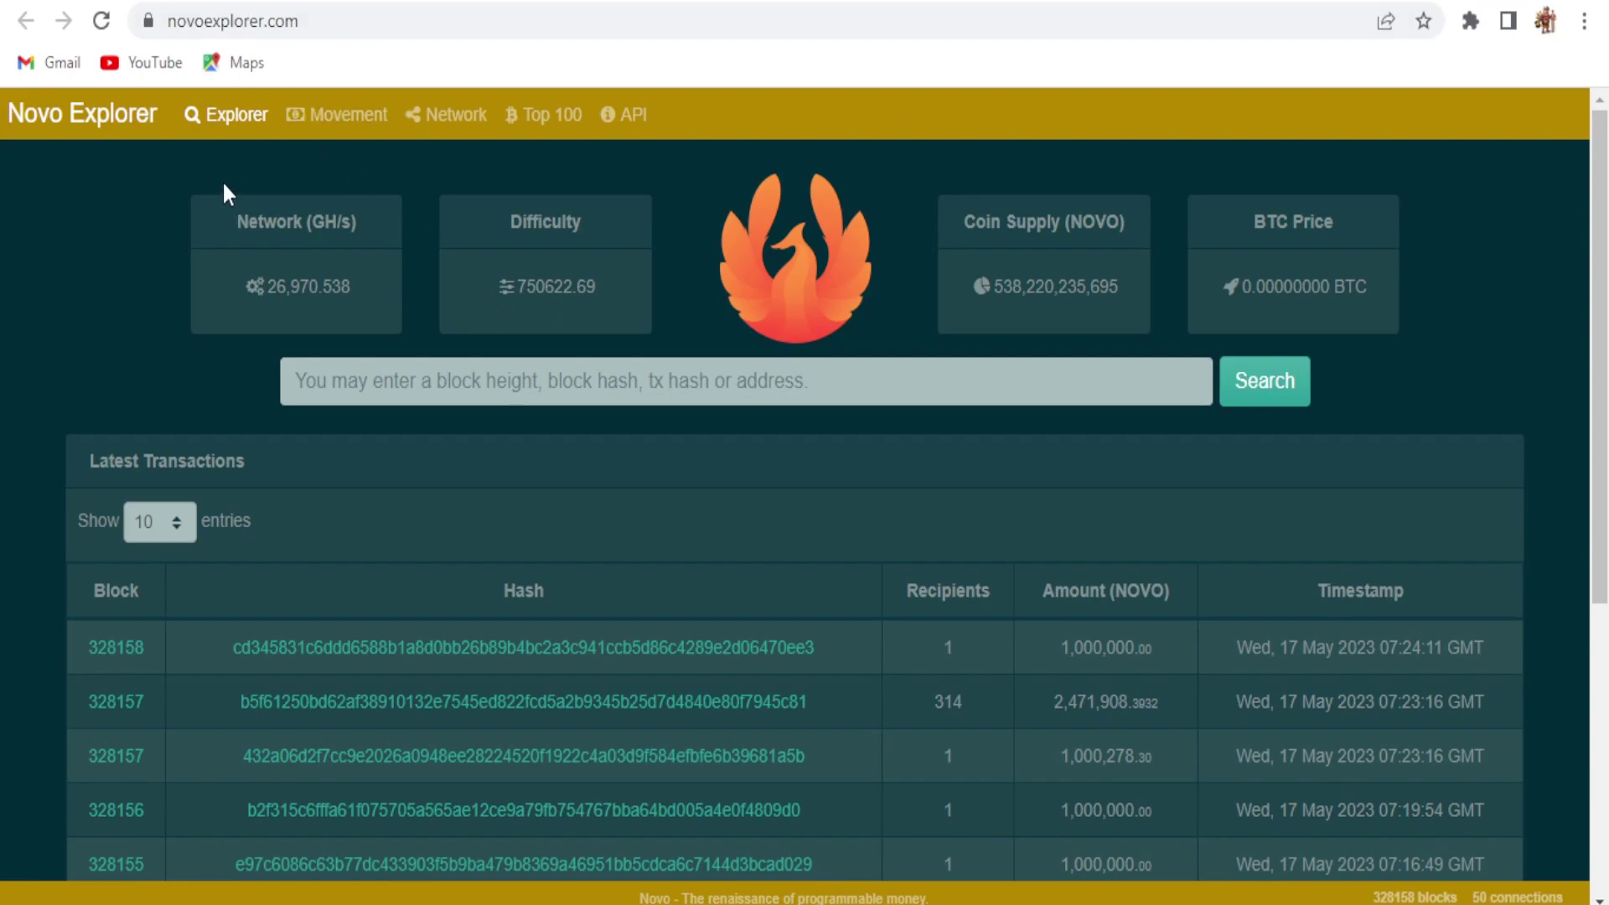
Step: Go to novo.money's Resources page and follow the Electron-Novo wallet's DOWNLOAD link
key("alt+Left")
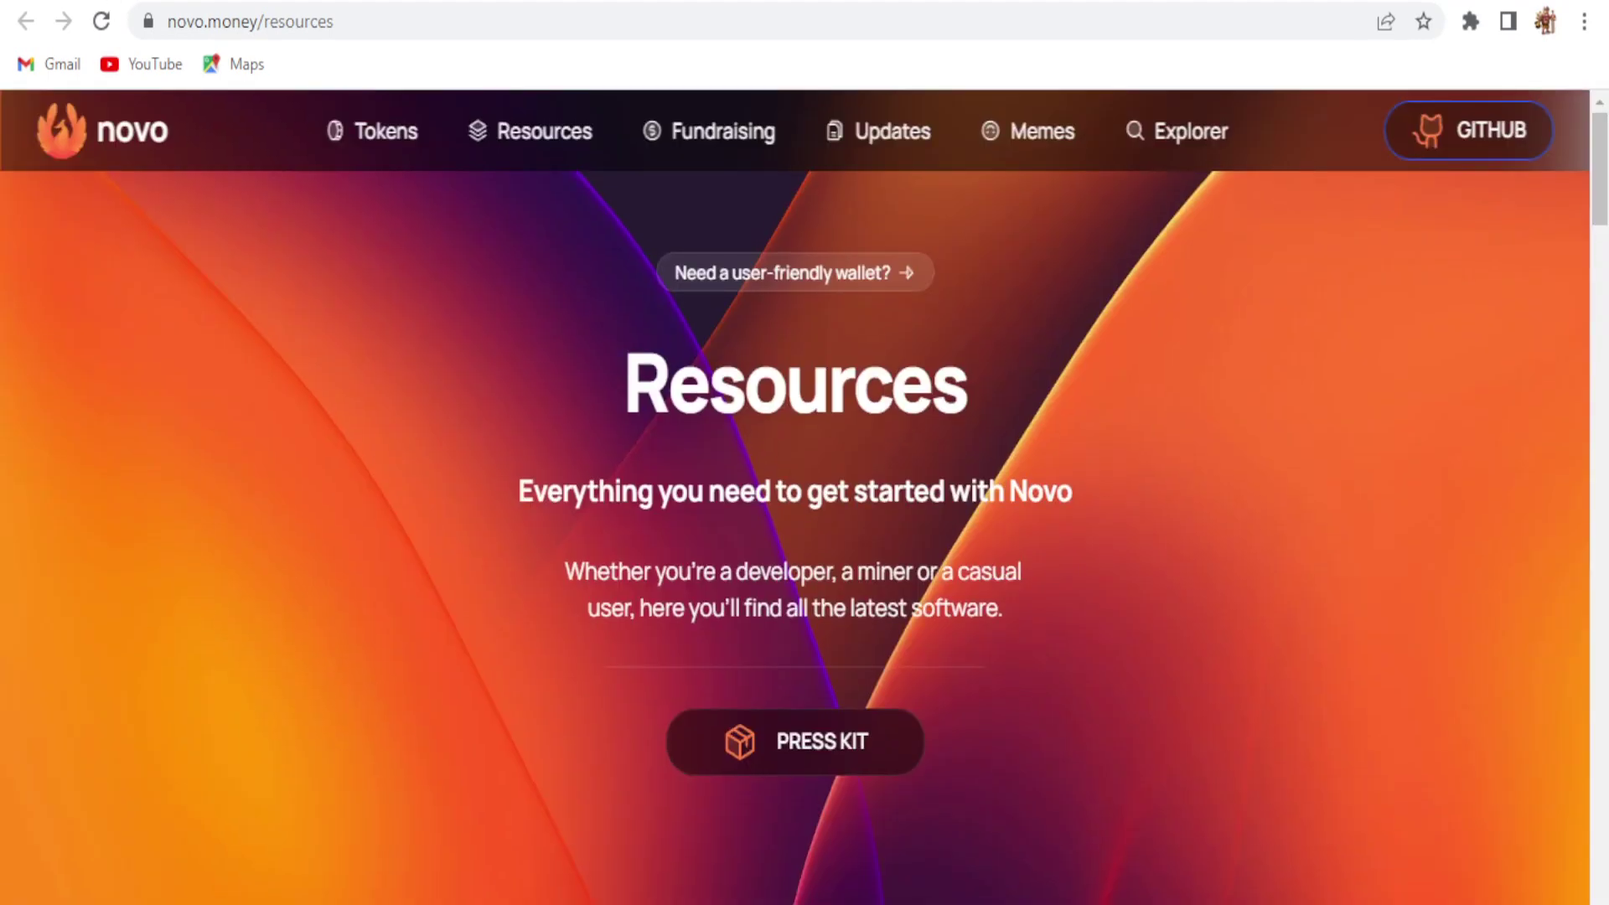
key("alt+Left")
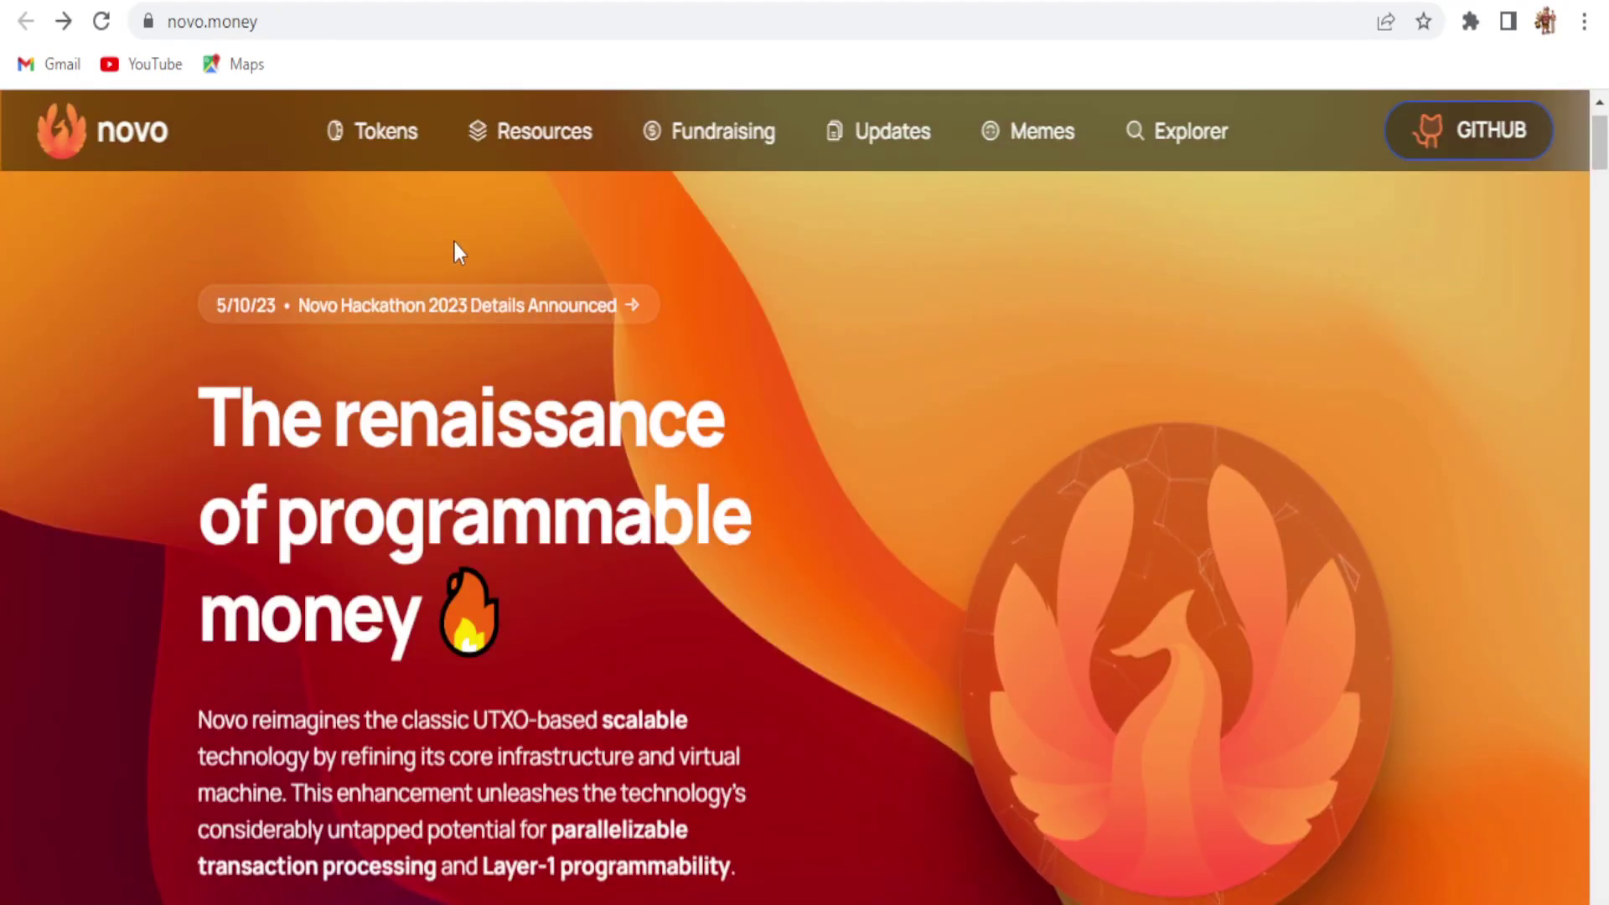
left_click(539, 138)
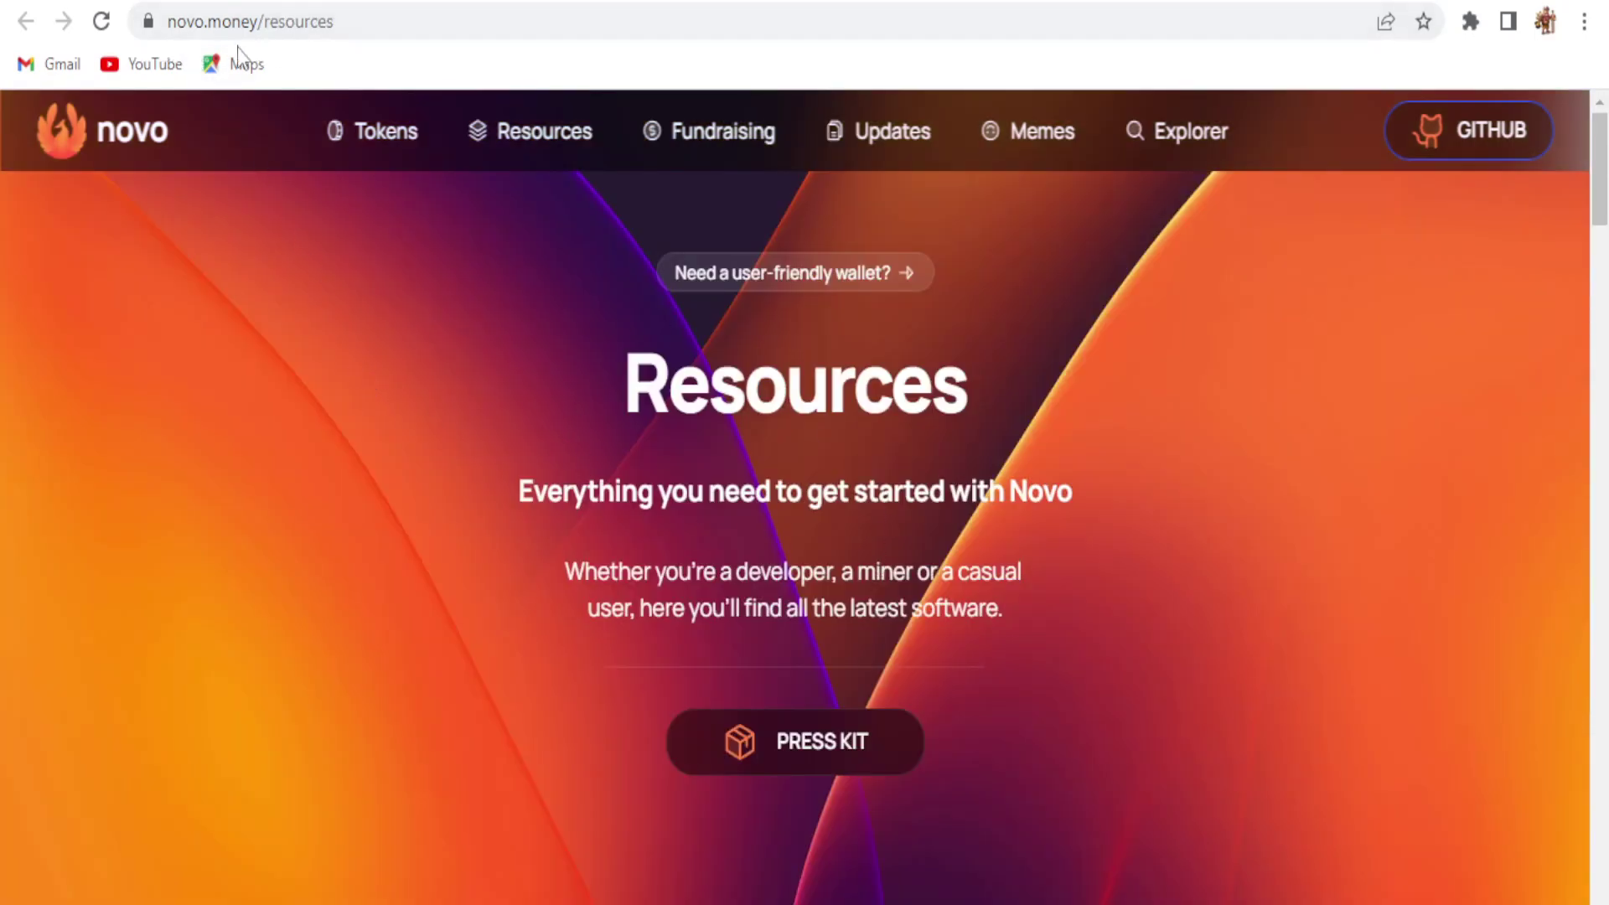
left_click_drag(1596, 174, 1596, 328)
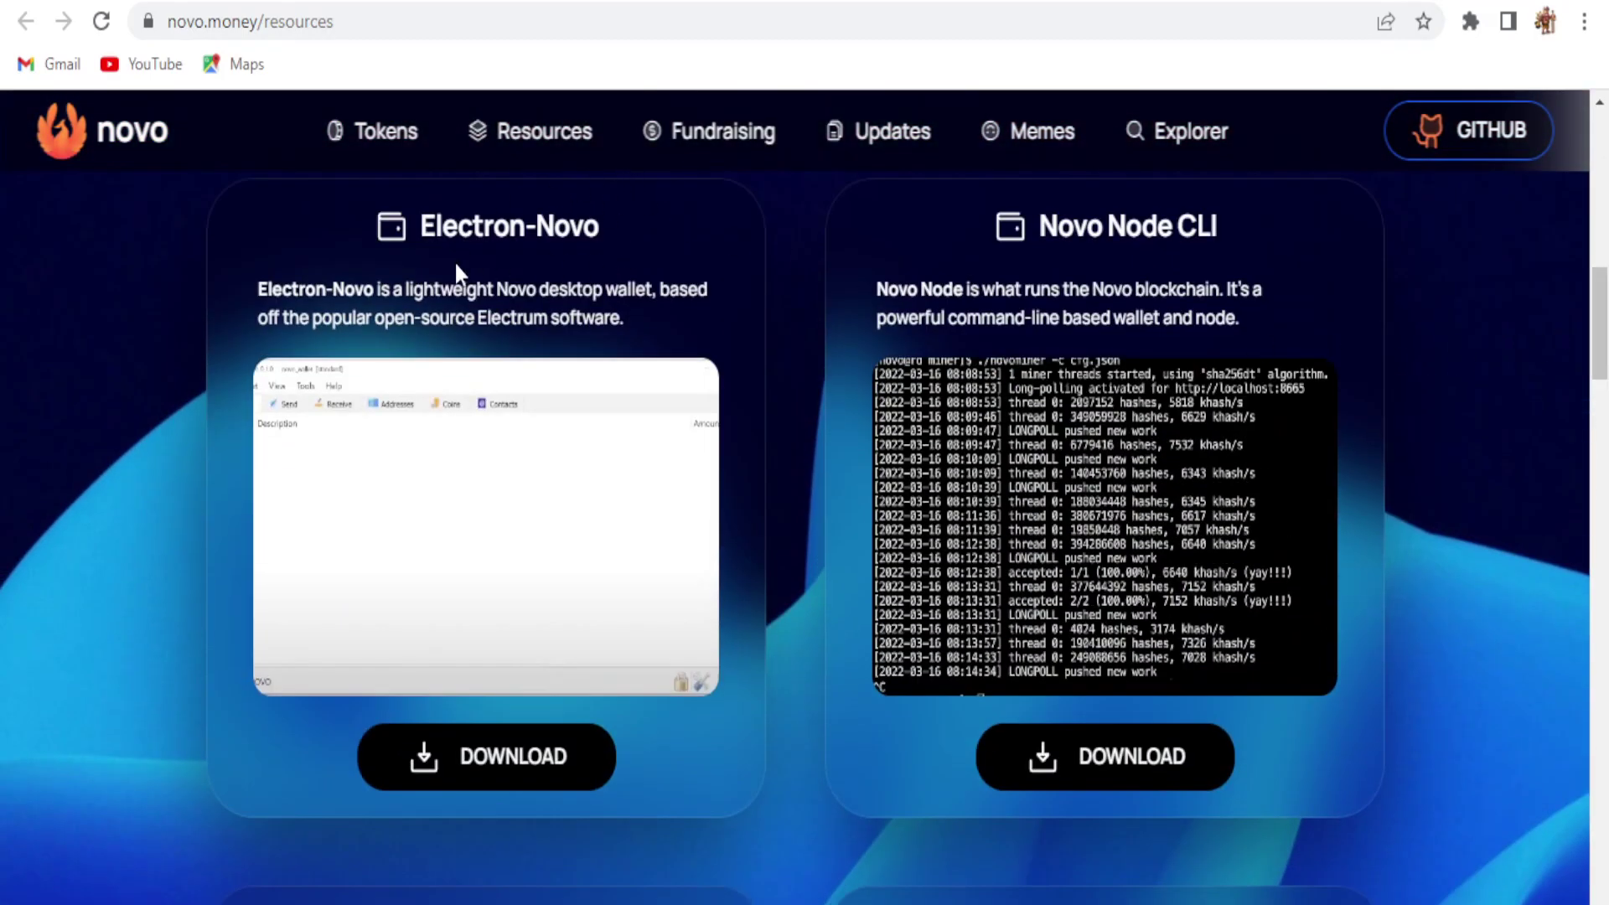
left_click(484, 754)
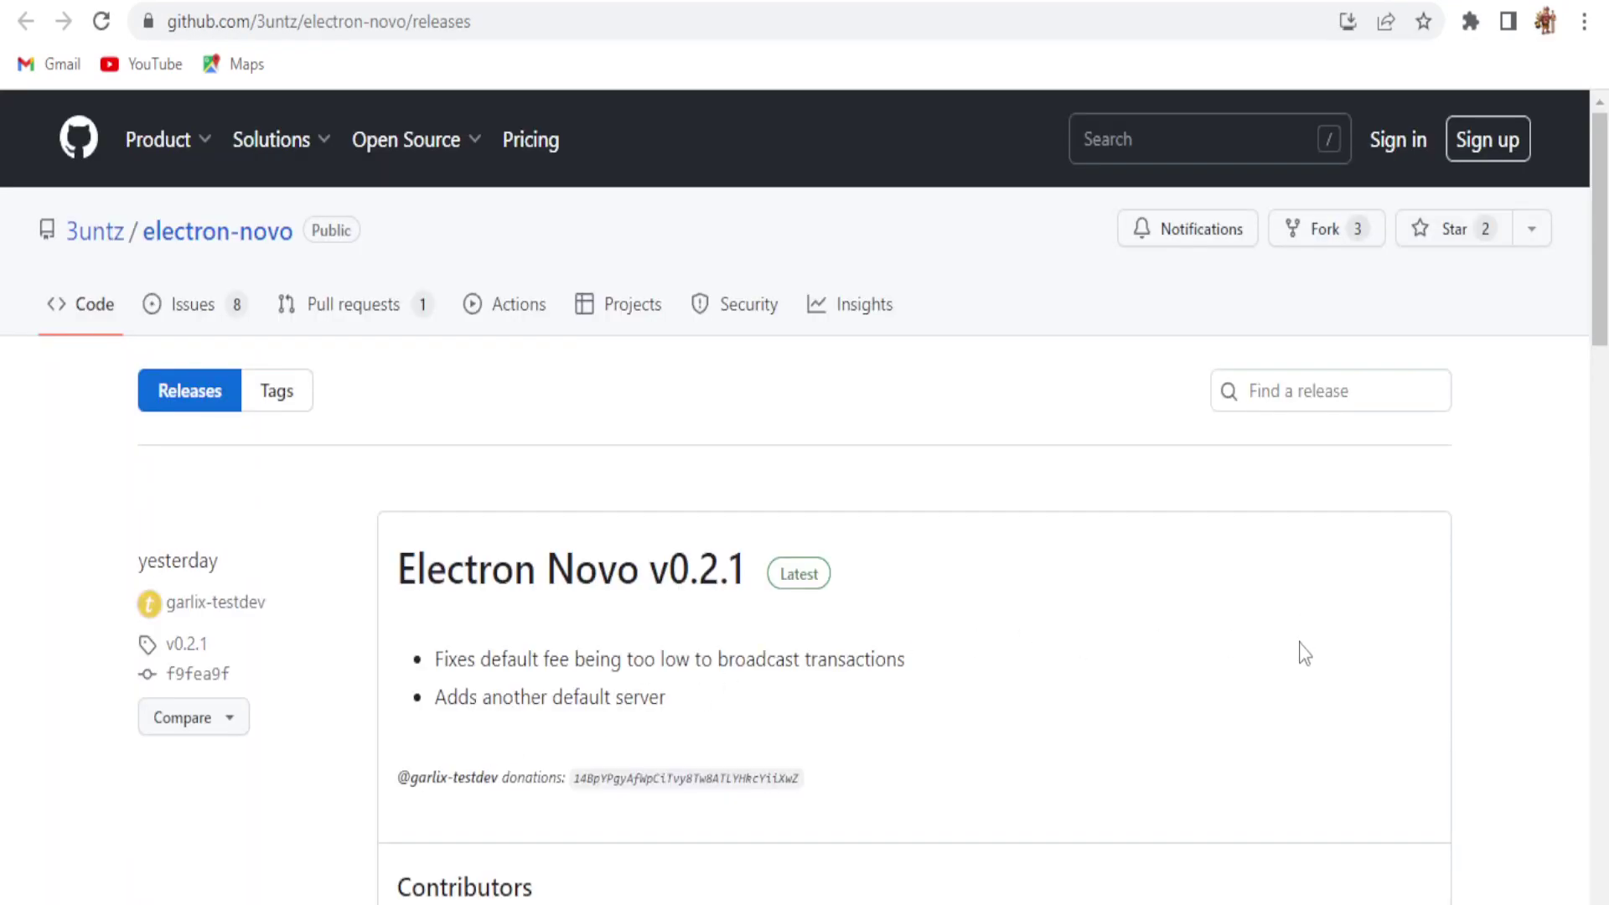
Step: Download Electron-Novo-v0.2.1-setup.exe from the v0.2.1 release assets and show Chrome's downloads
left_click_drag(1599, 230, 1599, 369)
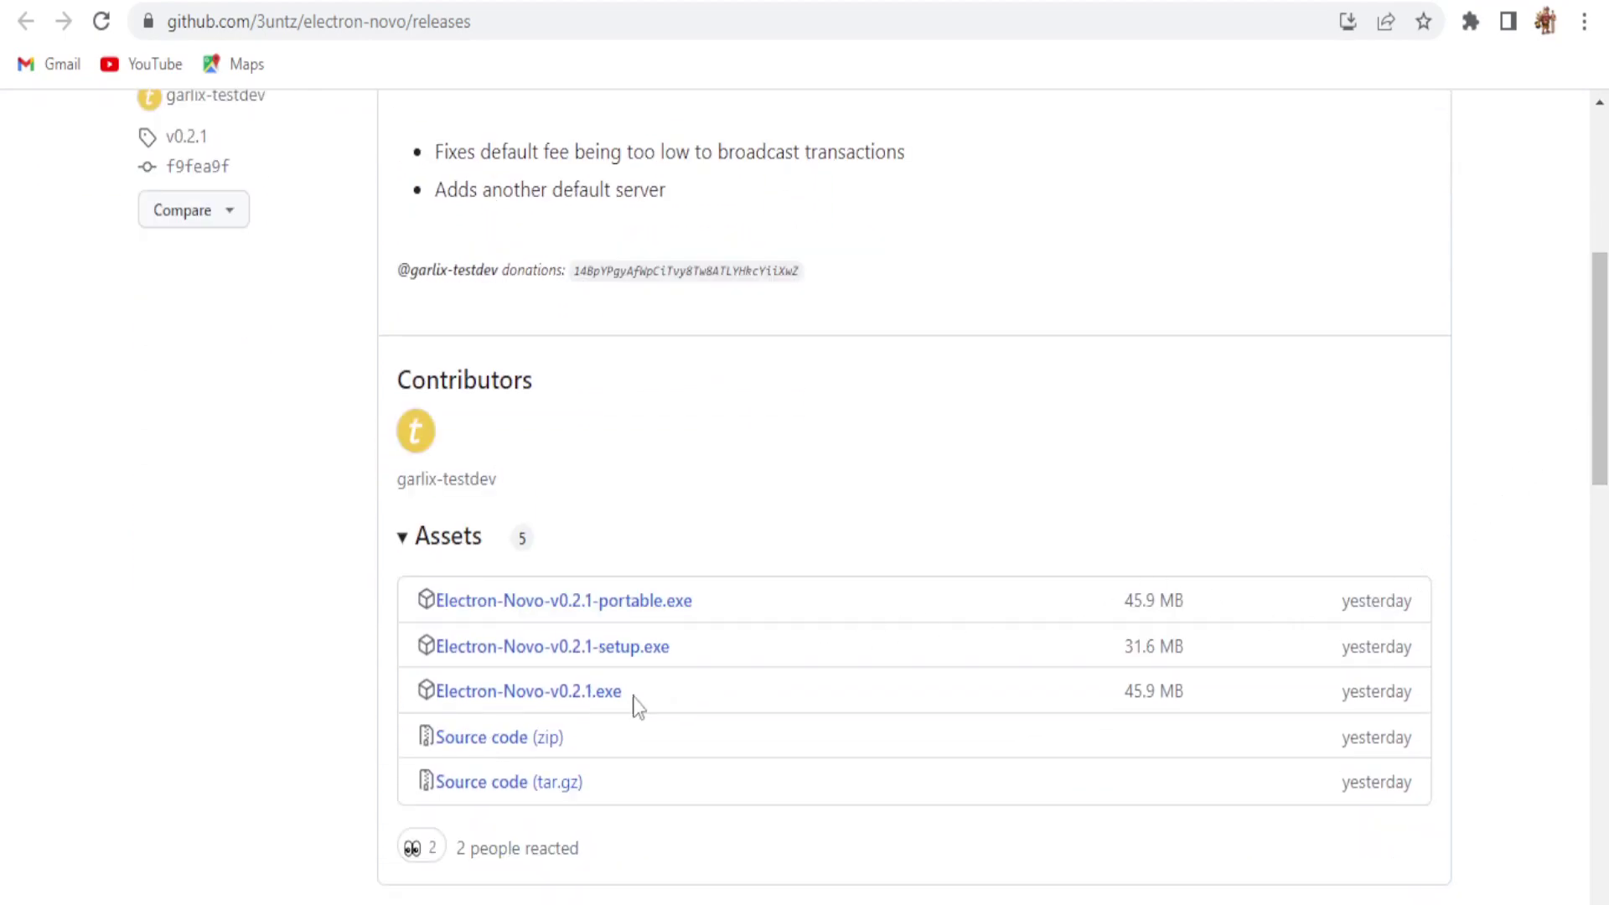
left_click(610, 647)
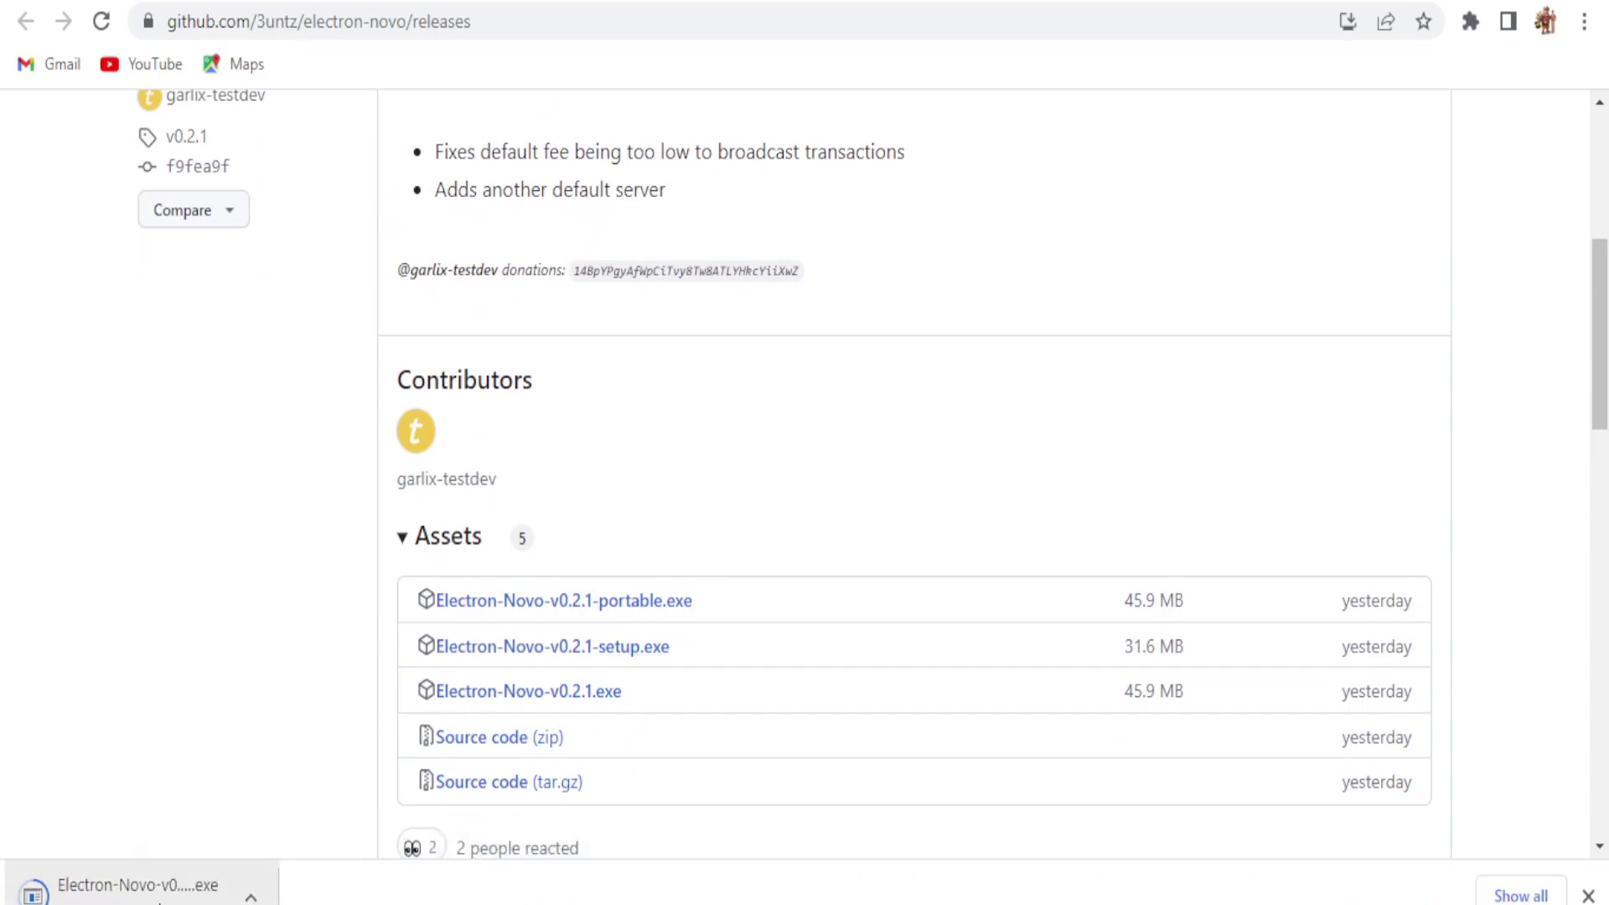
key("ctrl+j")
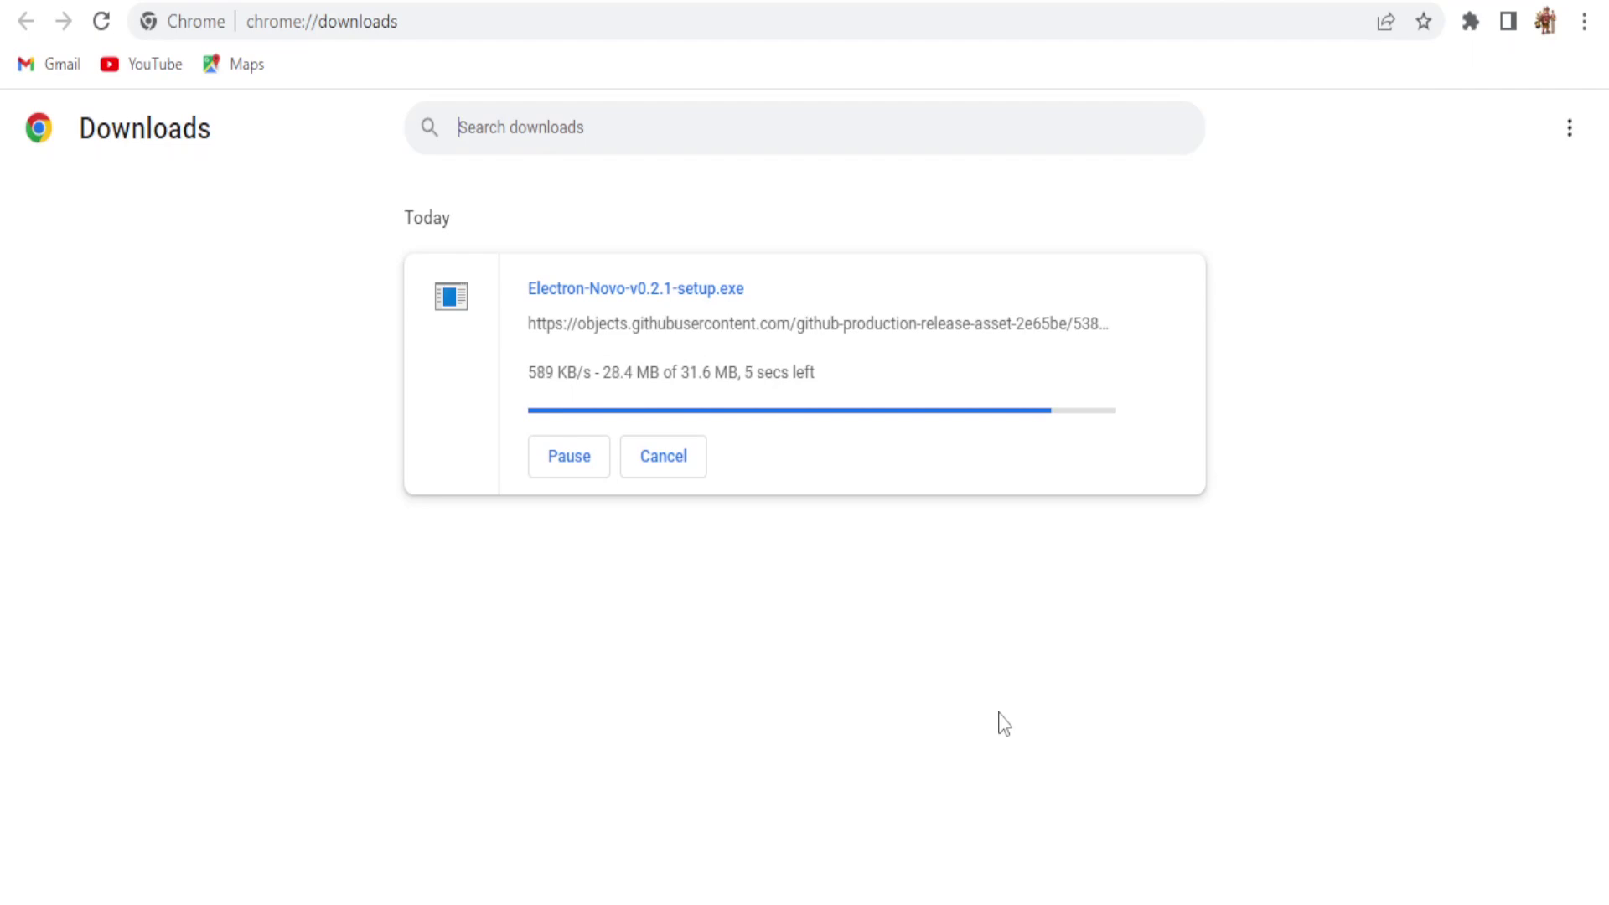
Step: Keep the flagged Electron-Novo-v0.2.1-setup.exe download, run it from its folder, then close the installer
left_click(665, 429)
left_click(926, 234)
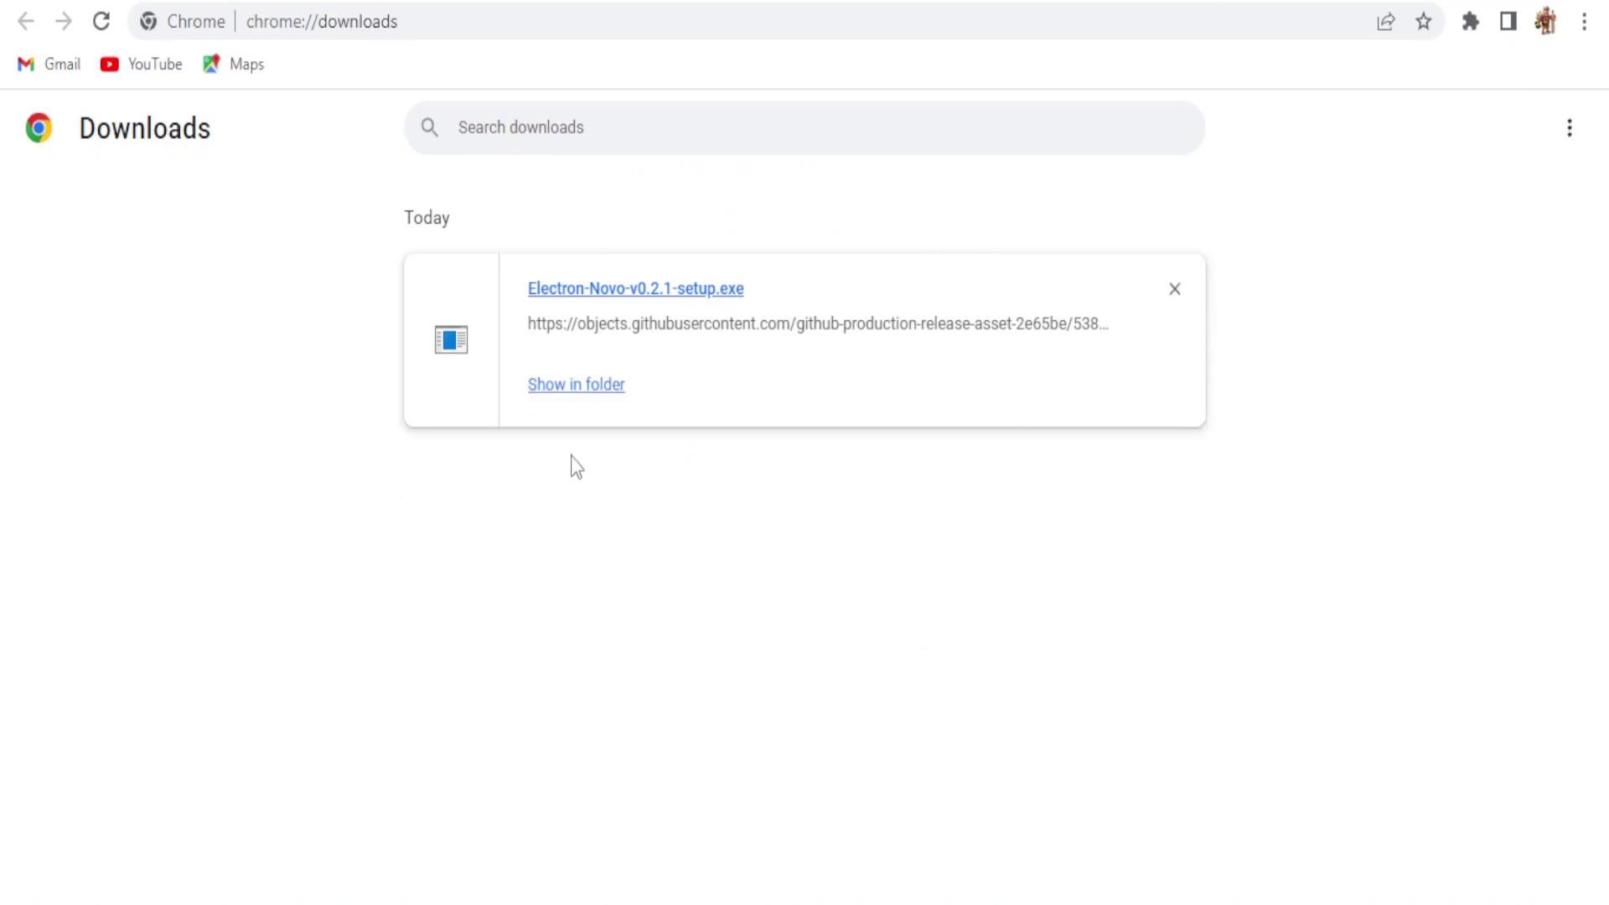
left_click(578, 388)
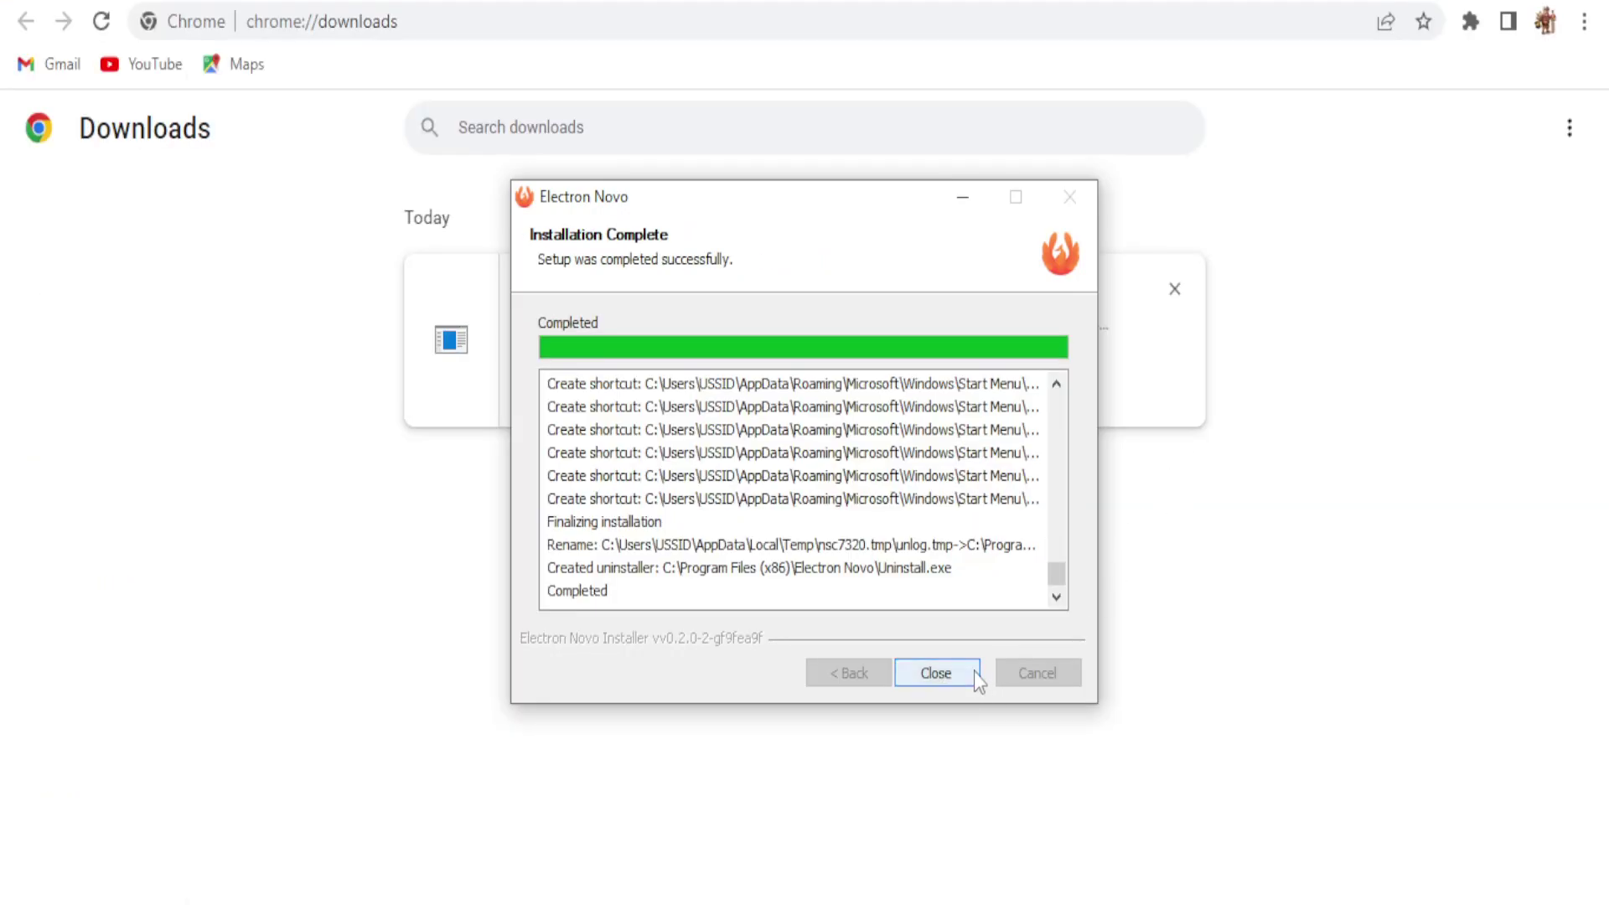
left_click(974, 671)
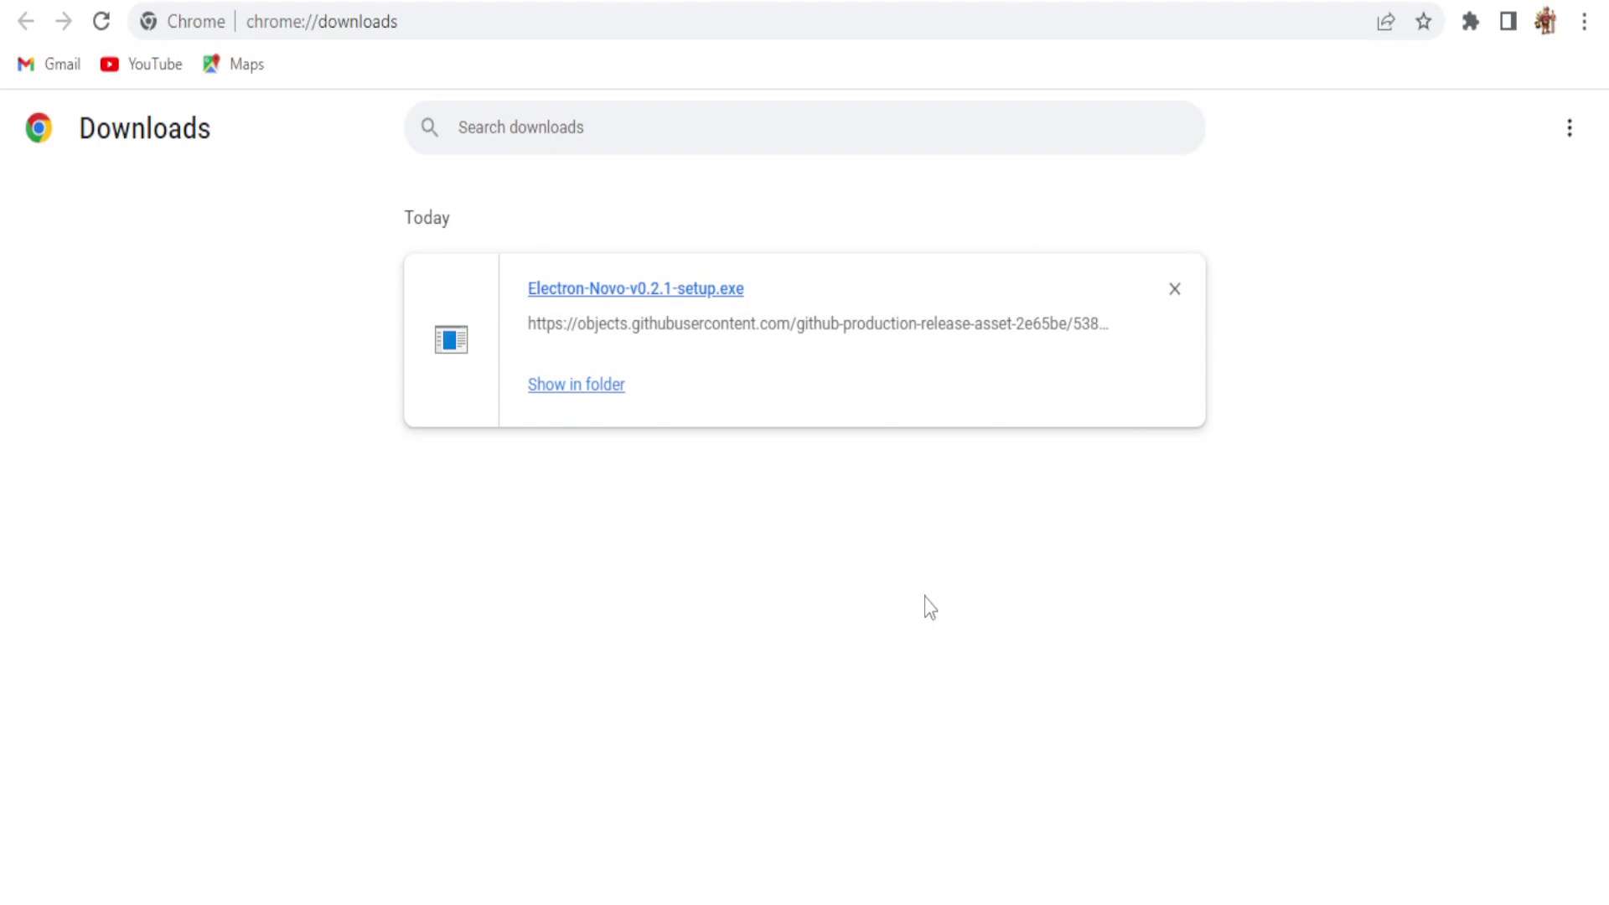
Step: Launch Electron Novo with automatic server connection and rename the wallet to the user's name
key("super")
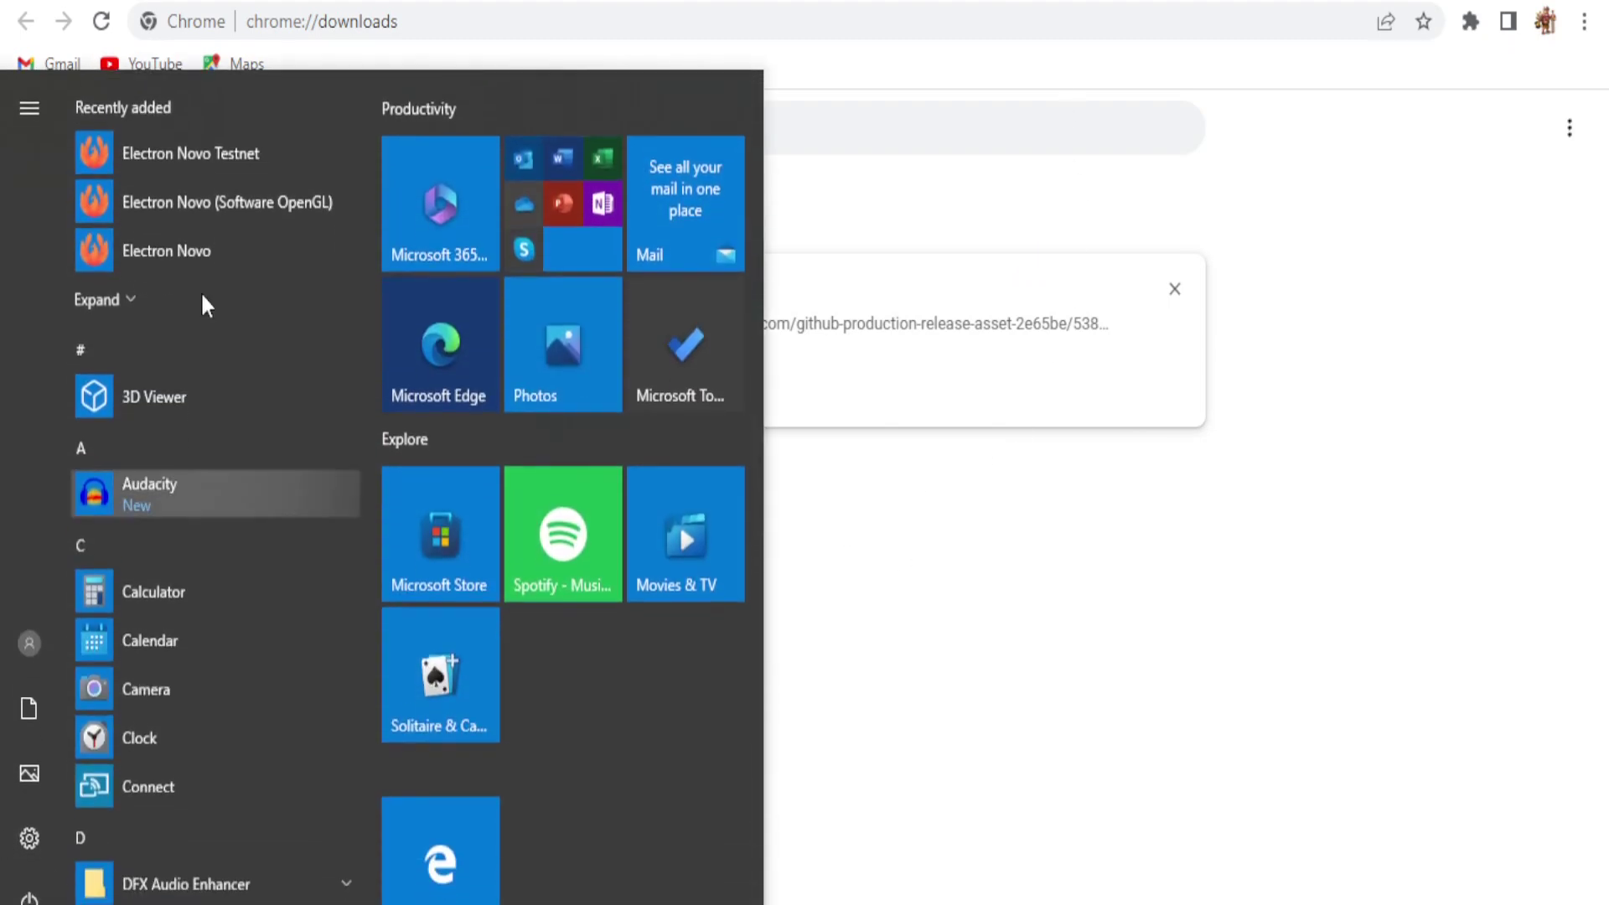
left_click(210, 249)
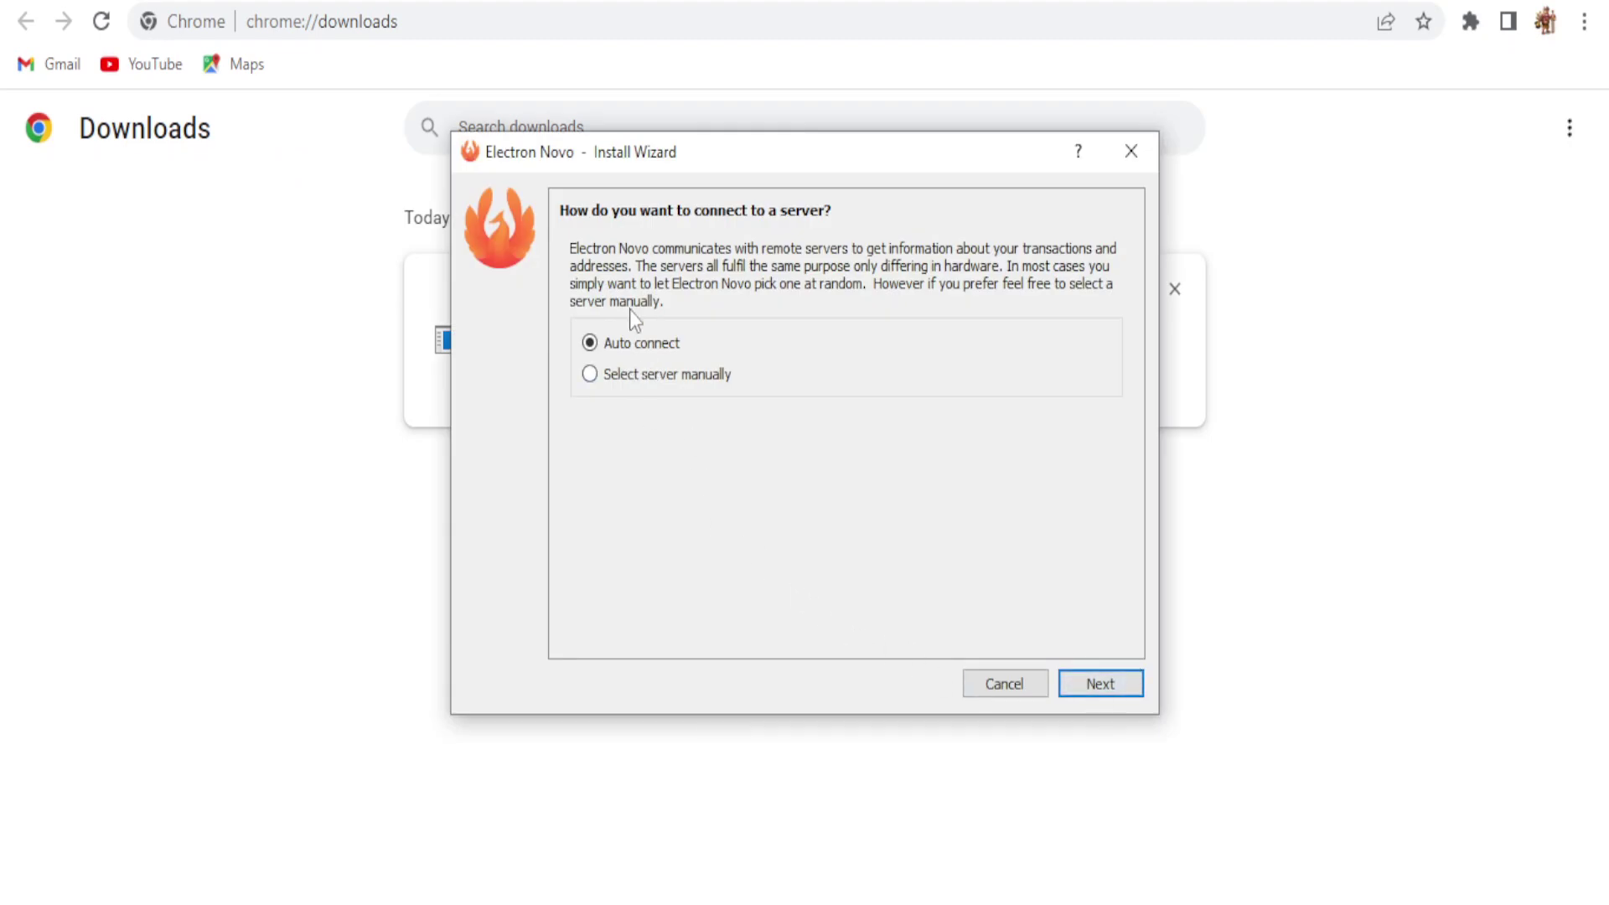
left_click(1094, 685)
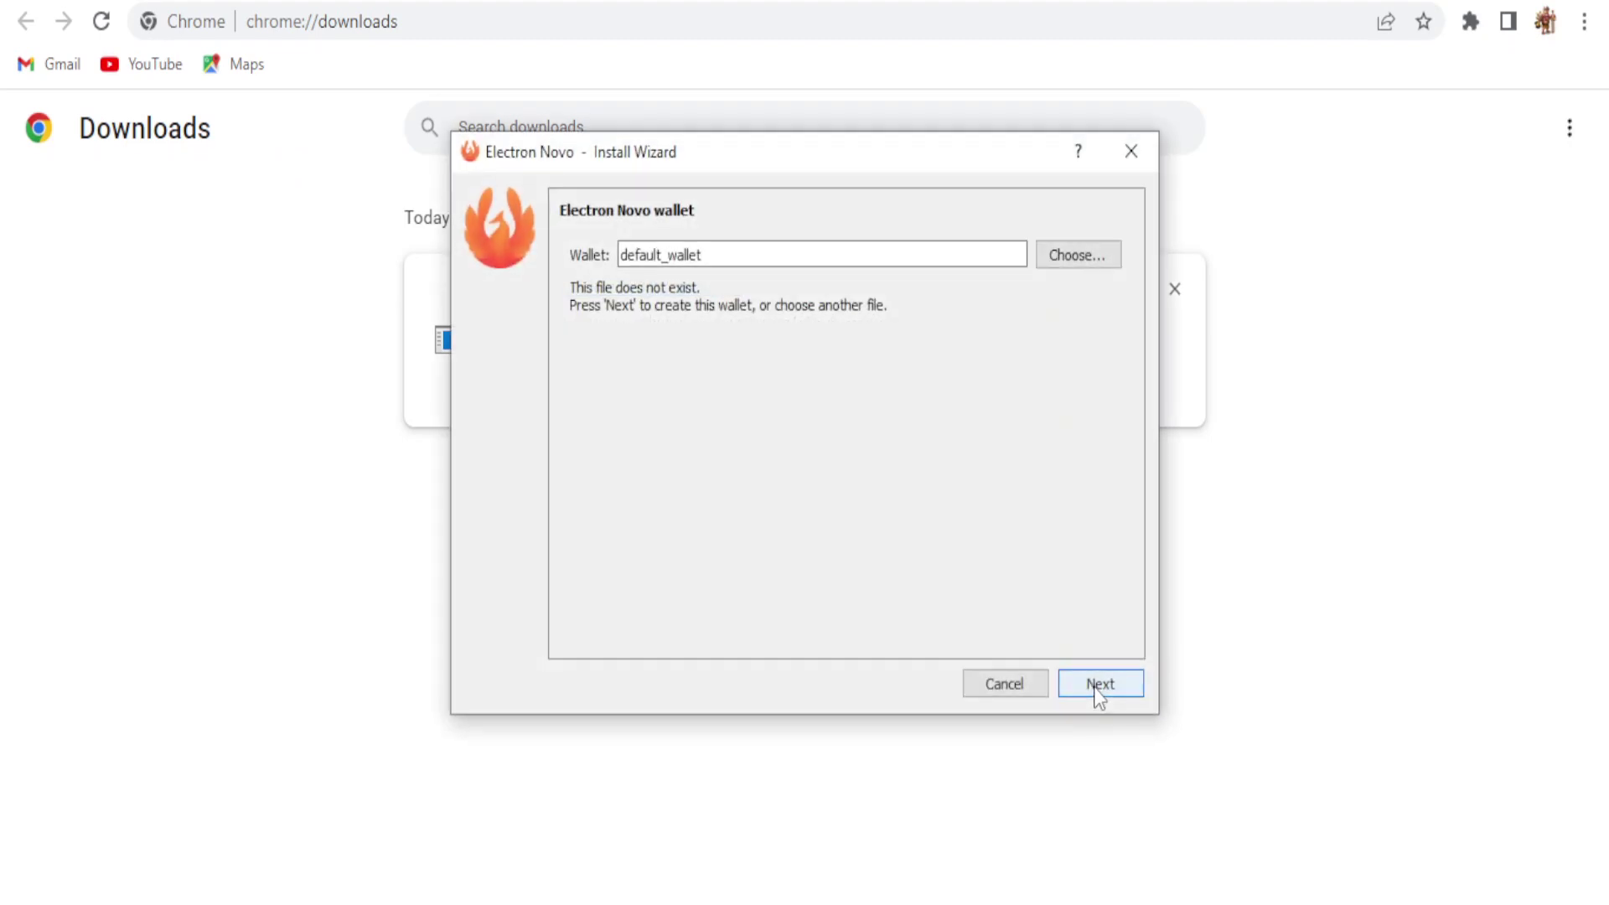
double_click(722, 256)
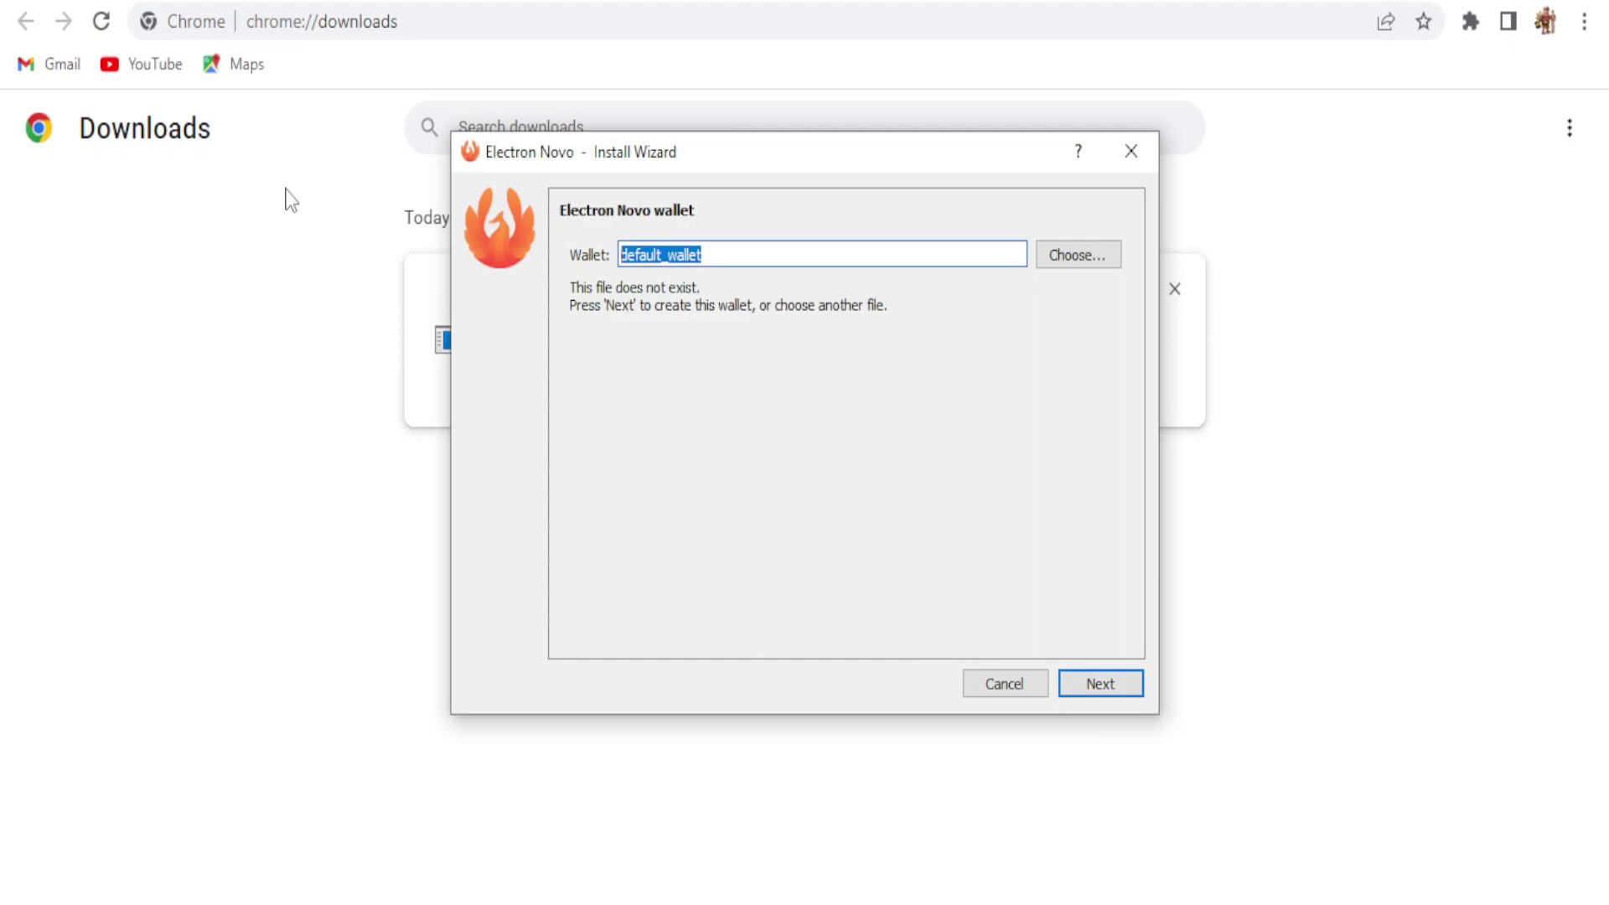
type("suroja")
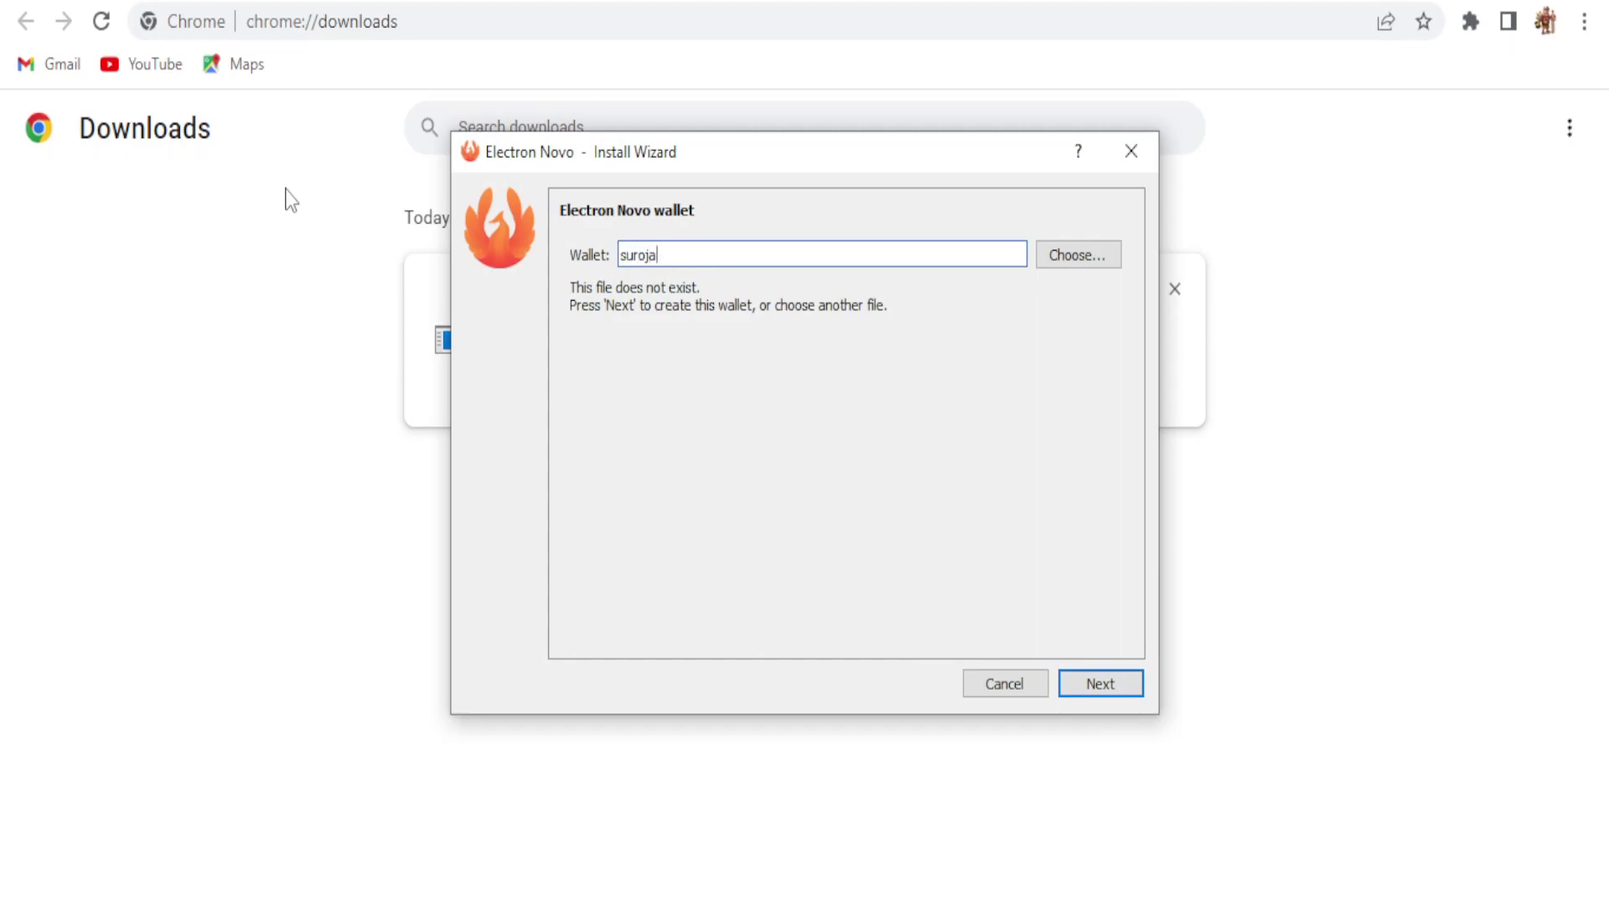
type("it")
key("BackSpace")
key("BackSpace")
key("BackSpace")
key("BackSpace")
type("jit polley")
Step: Choose a standard wallet with a new seed, copy the generated seed, and begin confirming it
left_click(1099, 696)
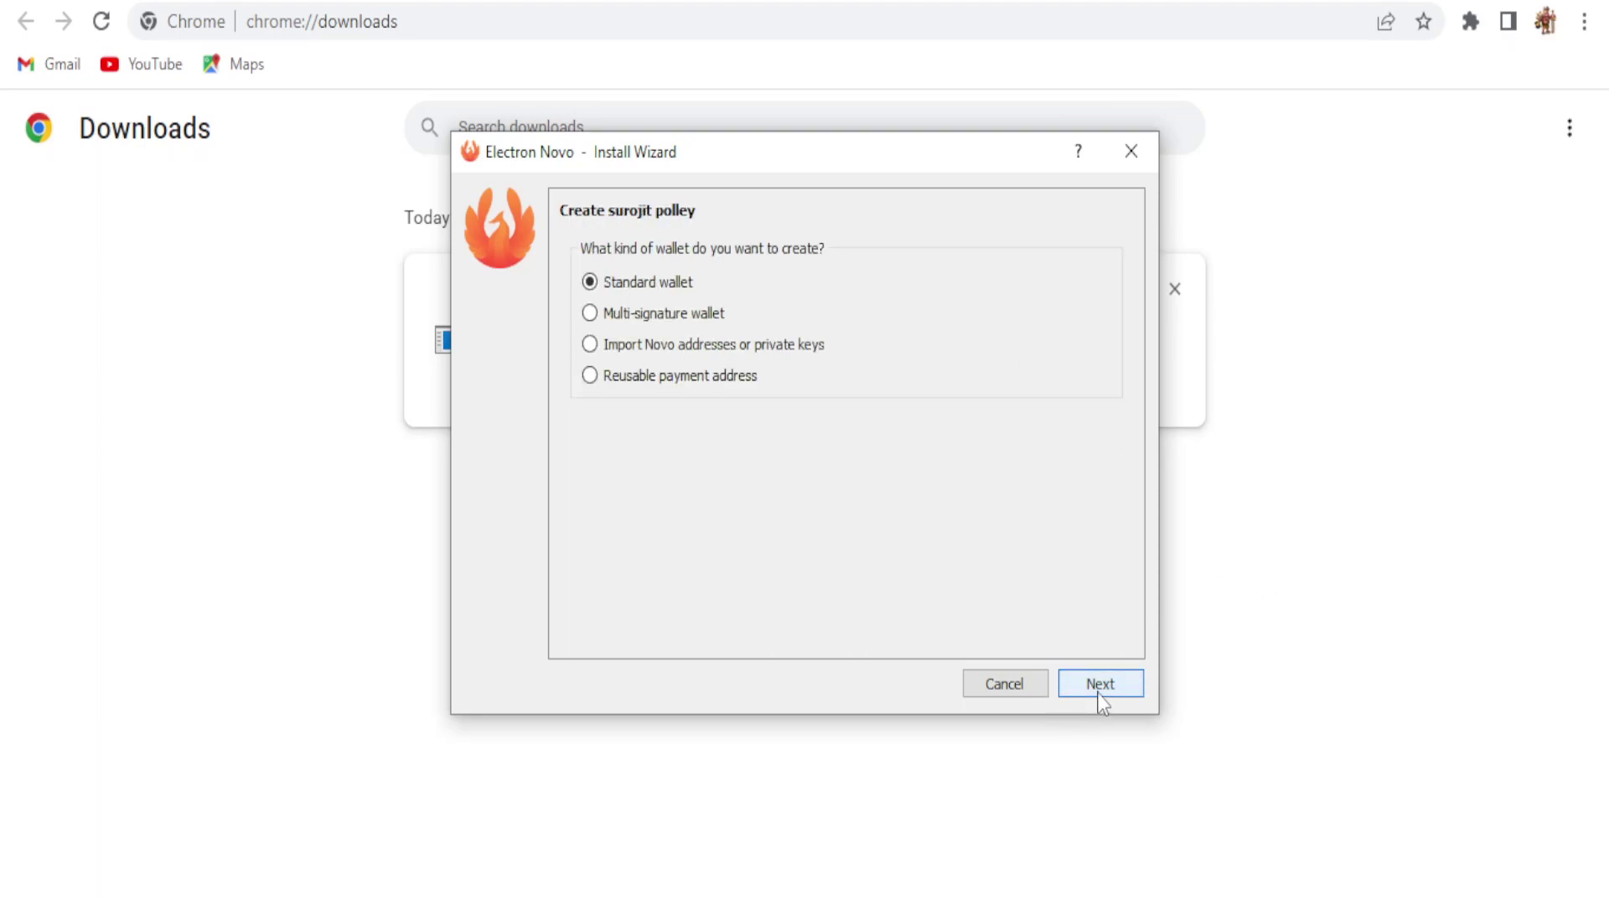
left_click(1113, 697)
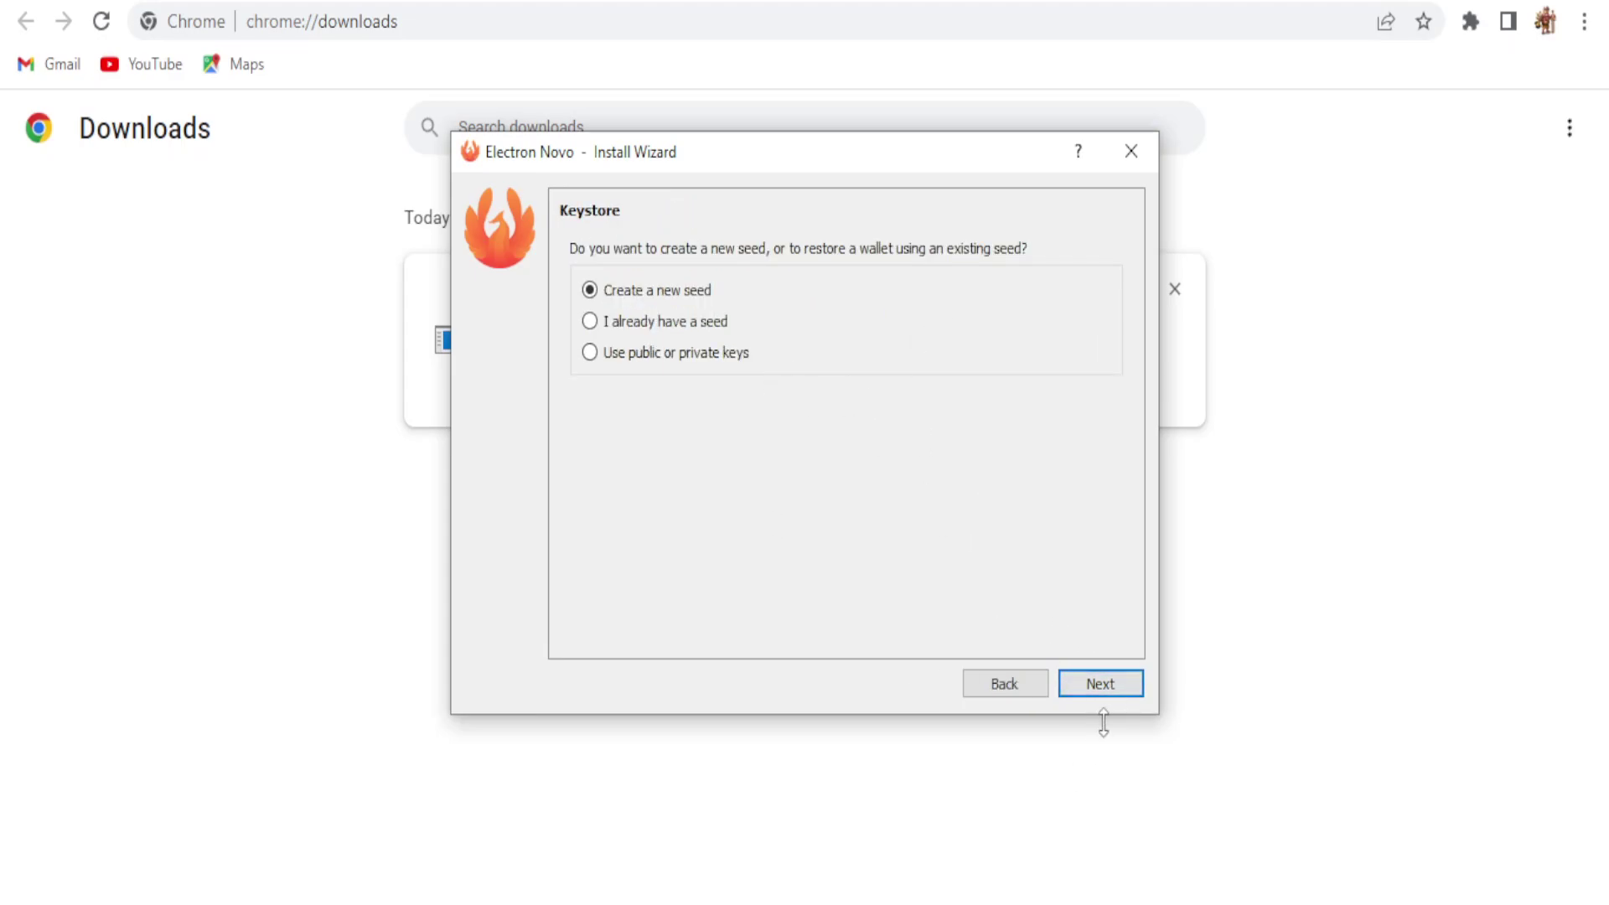
left_click(1101, 689)
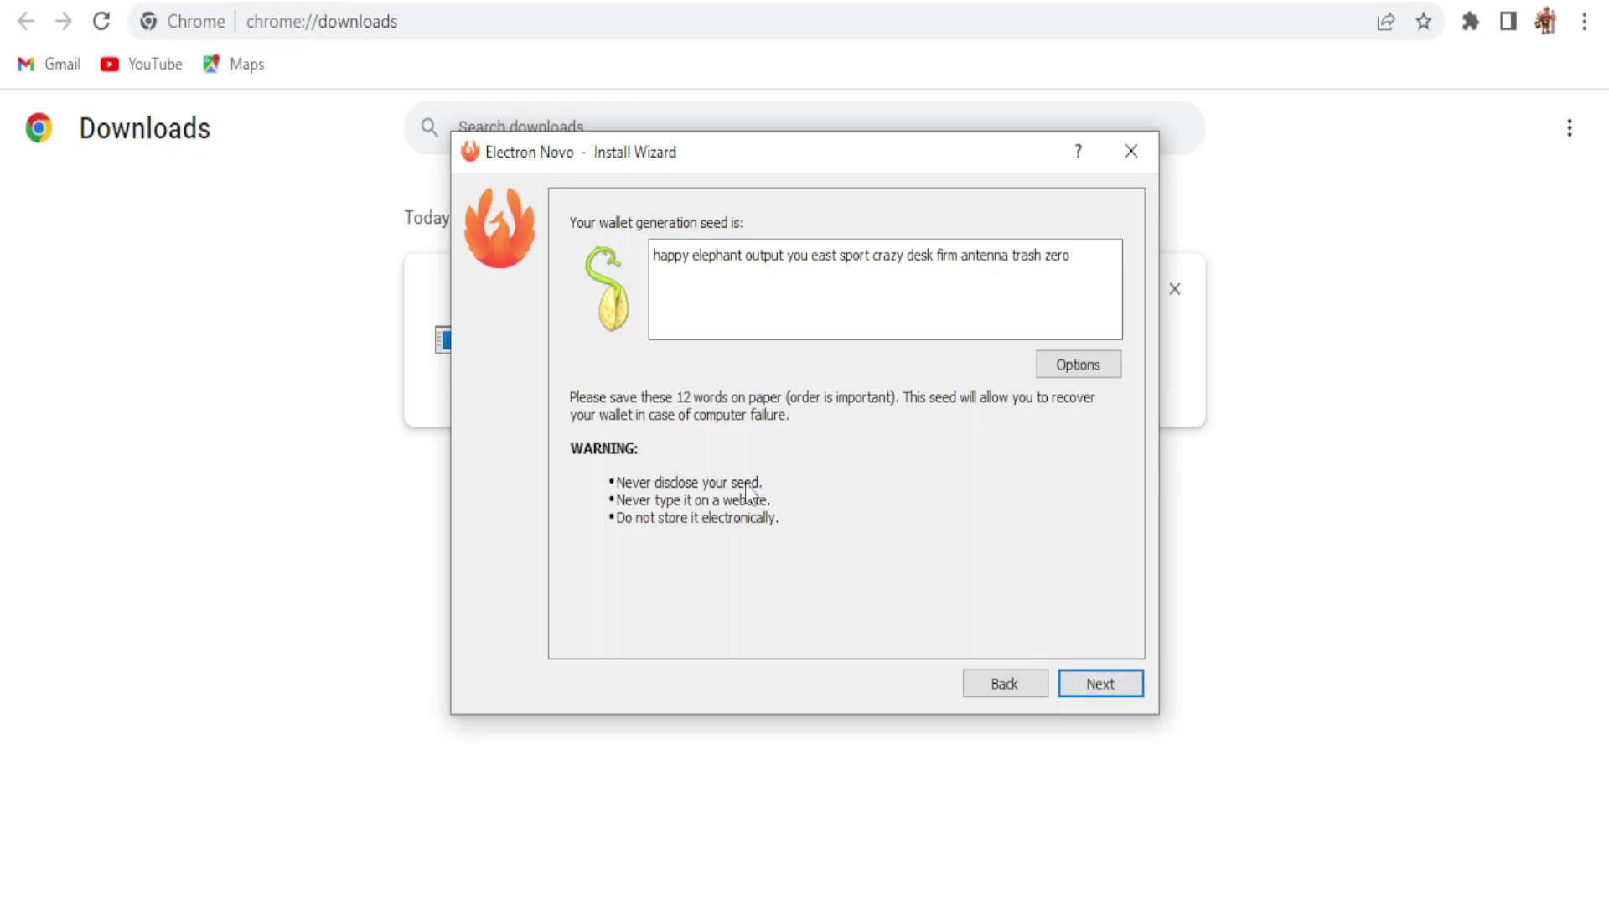
triple_click(1088, 263)
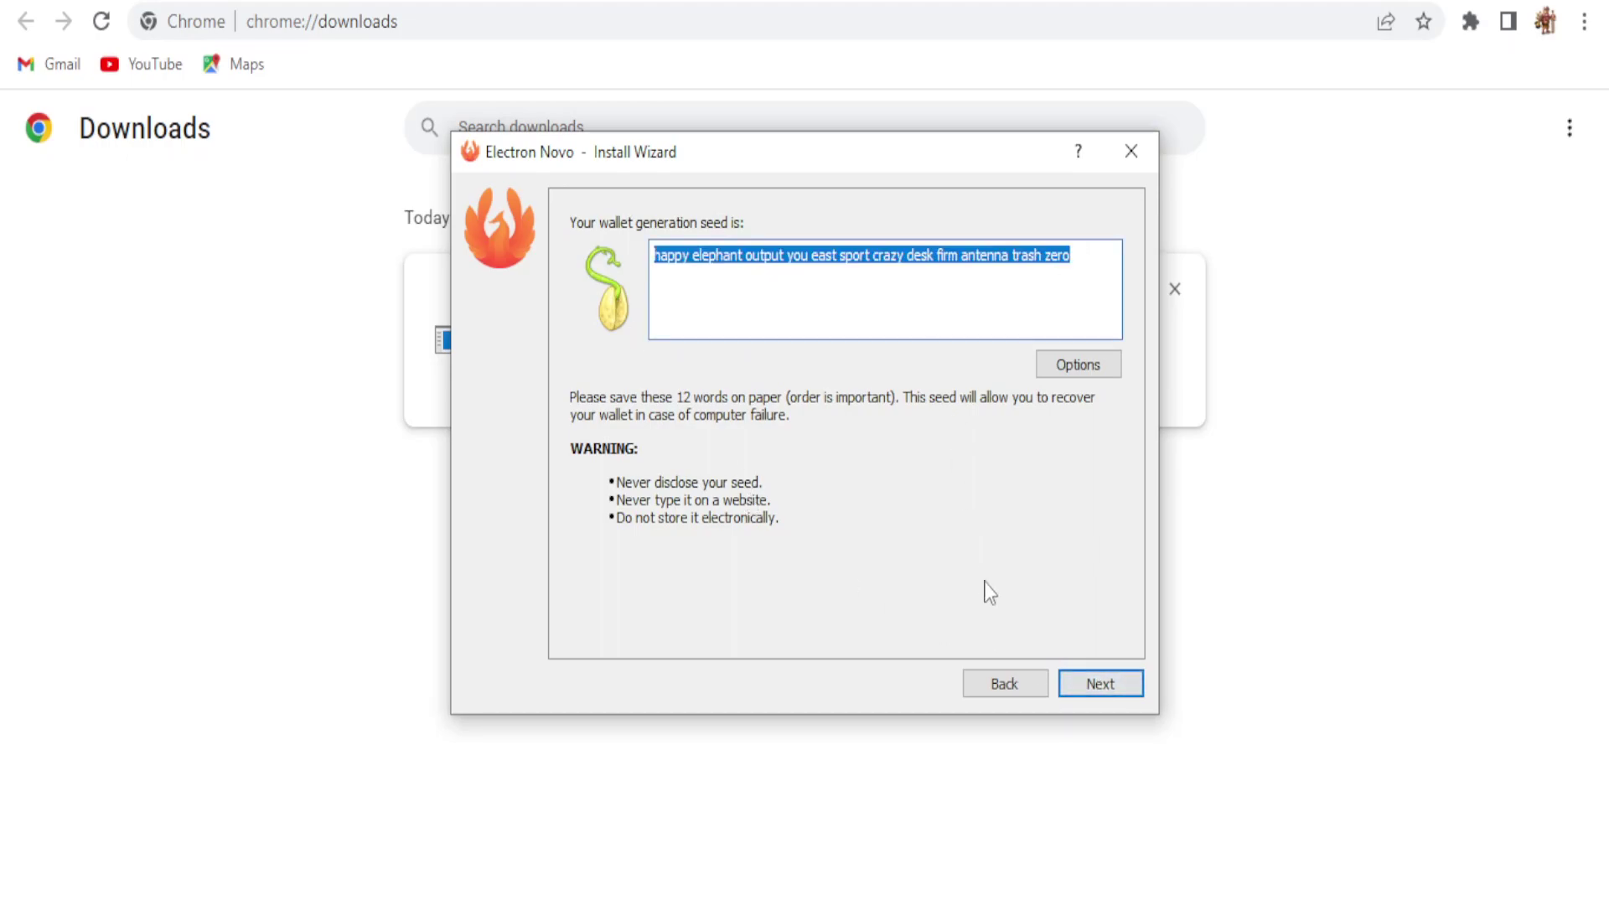
left_click(1128, 679)
left_click(776, 332)
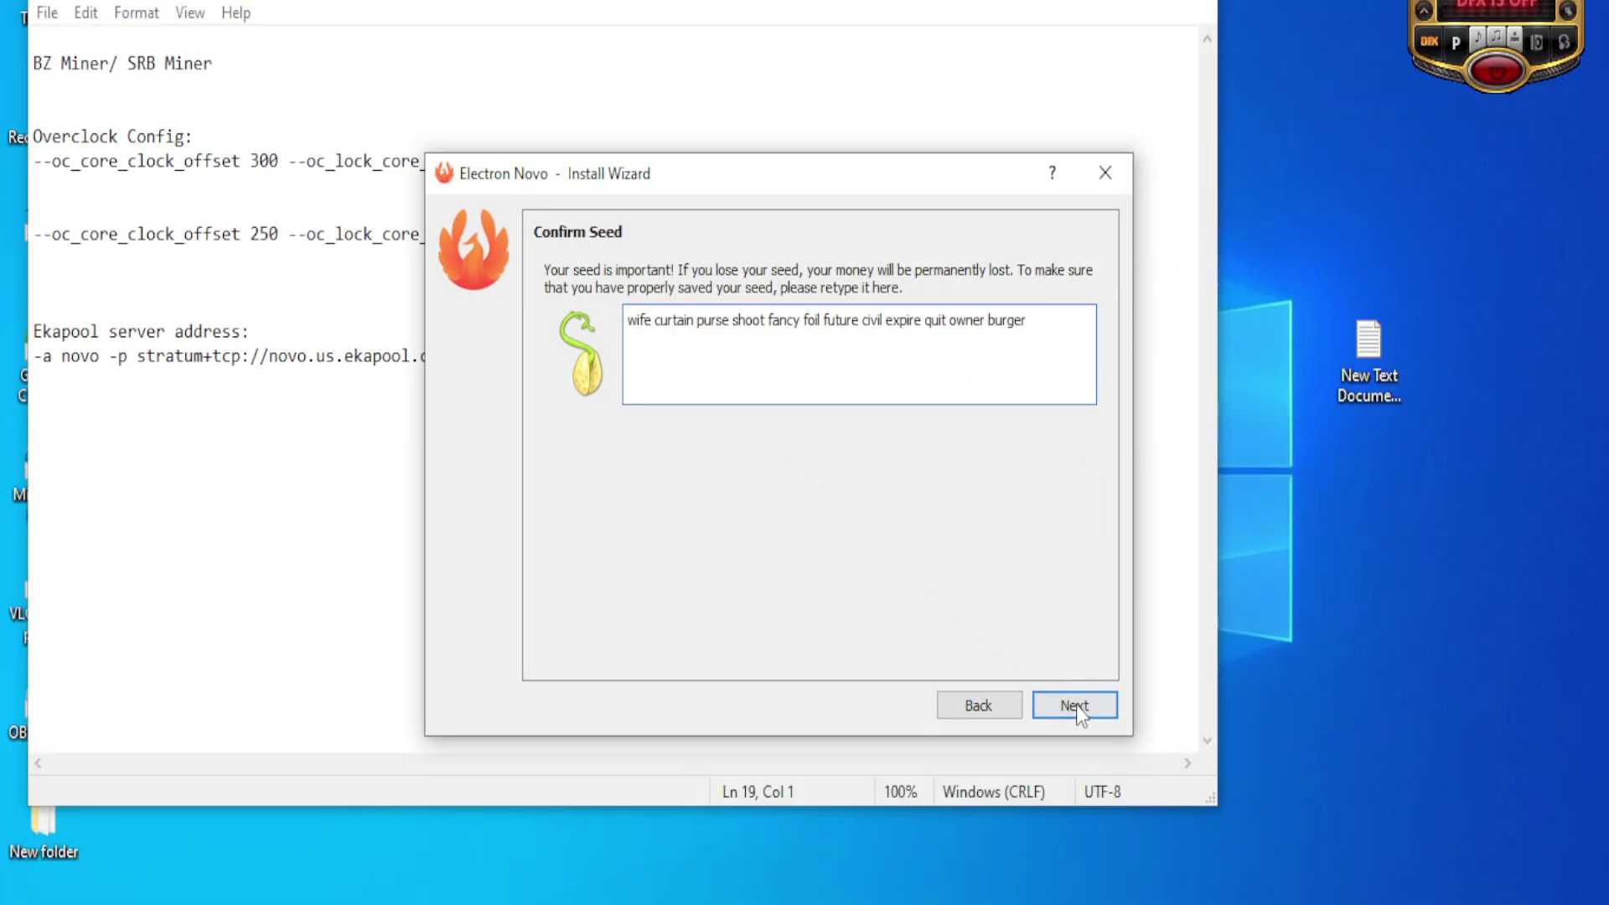
Step: Accept the retyped seed and set a confirmed password with wallet file encryption
left_click(1076, 704)
left_click(764, 308)
type("a")
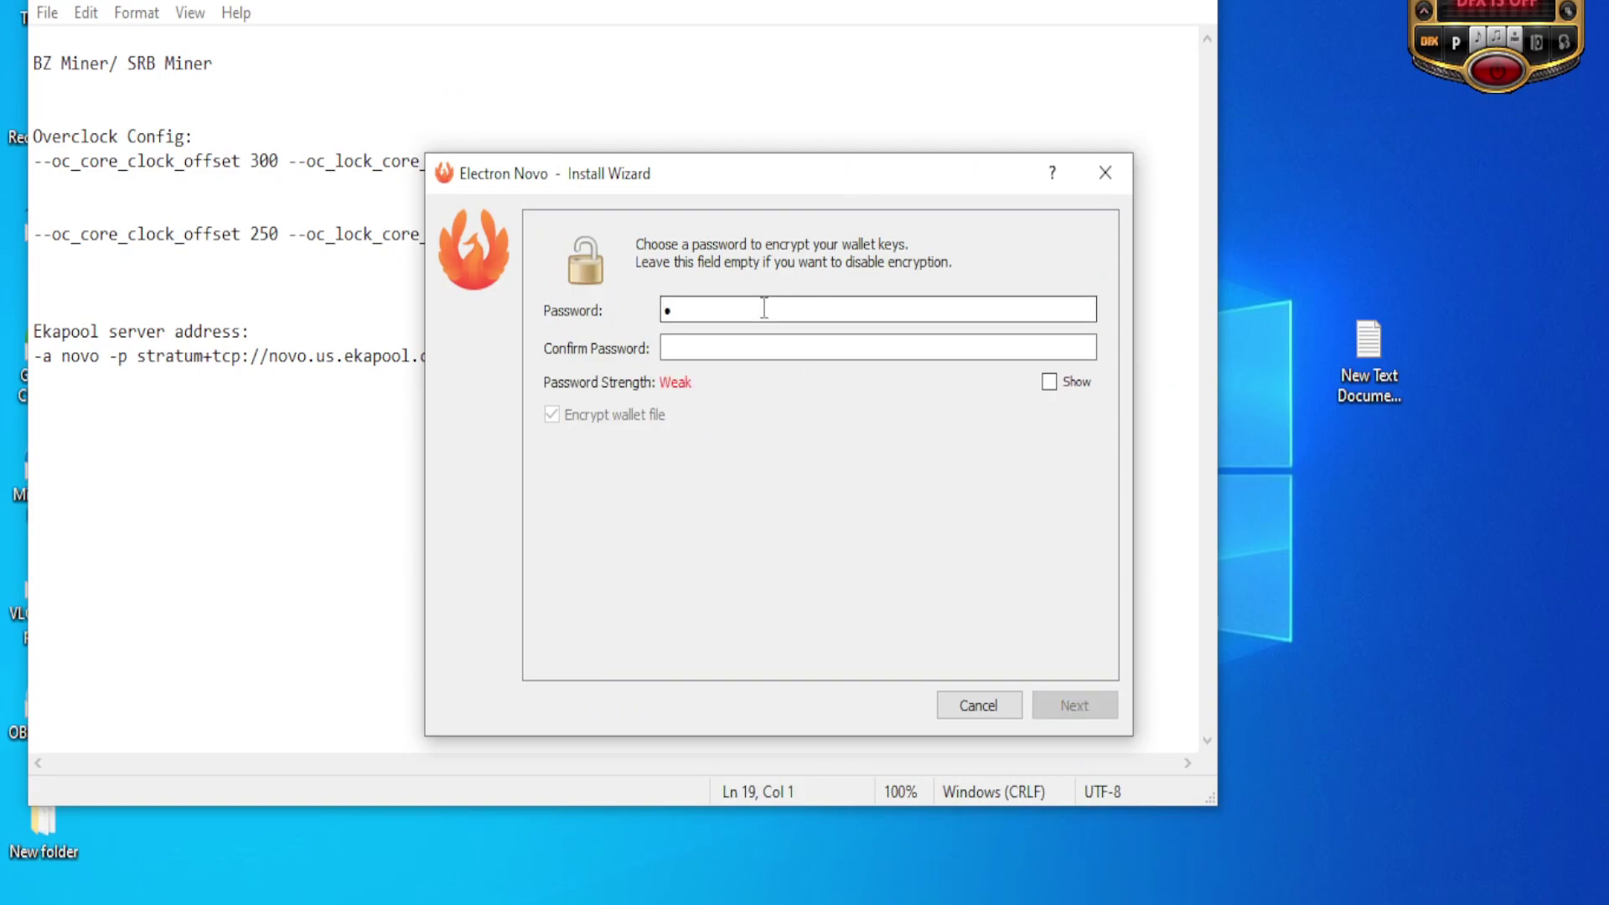
type("•••••")
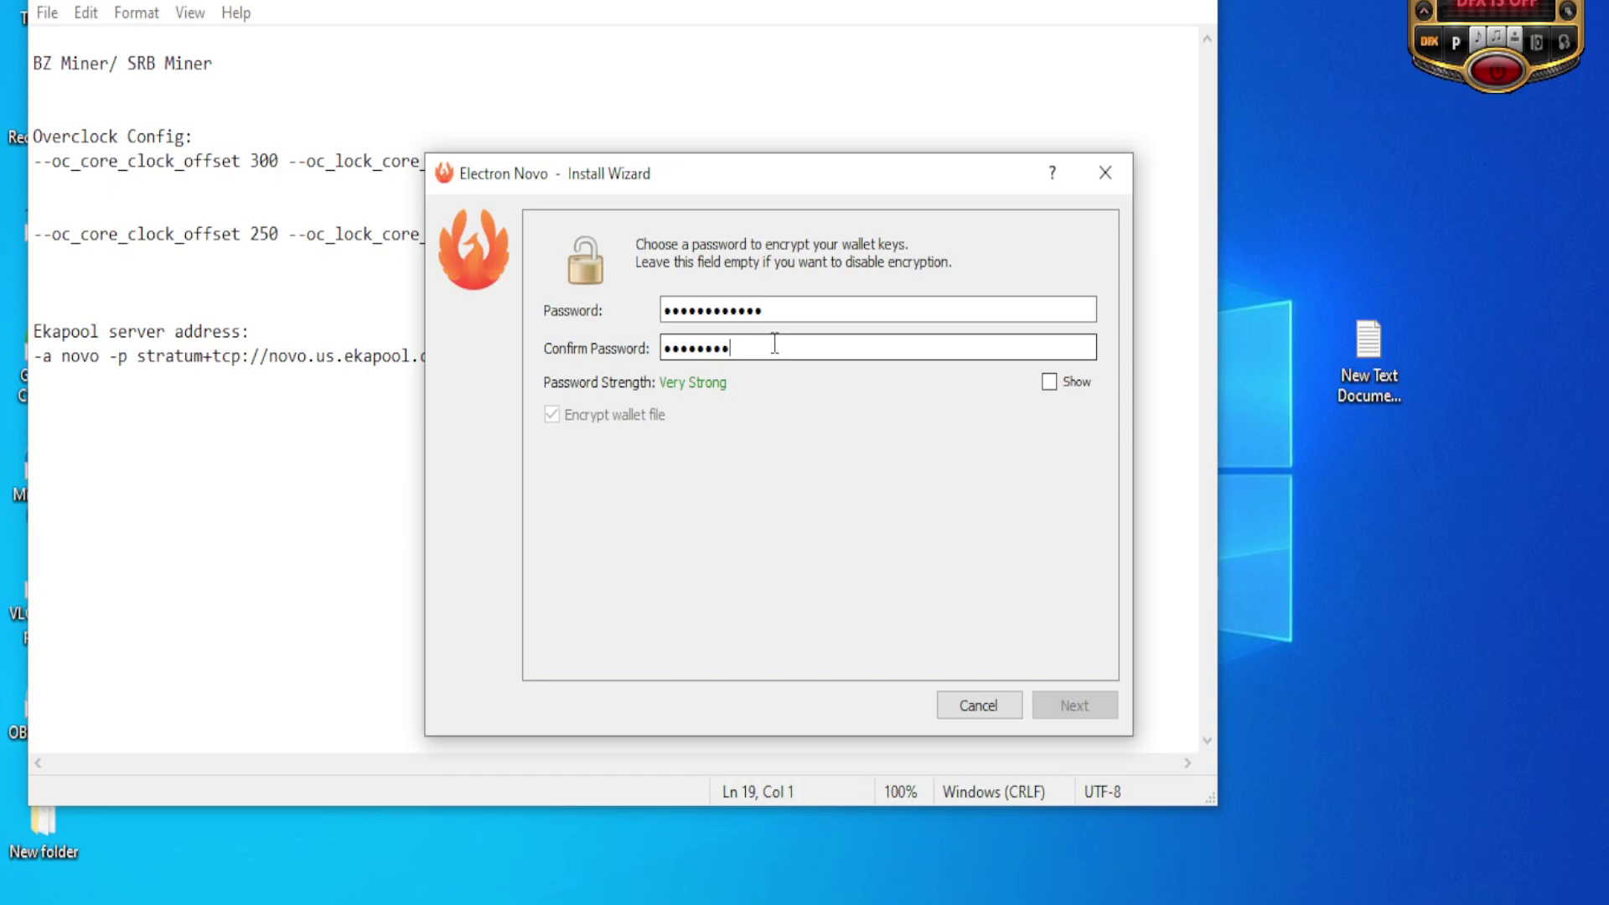
left_click(774, 344)
type("••••••••••••")
left_click_drag(804, 308, 501, 270)
type("••••••••••••")
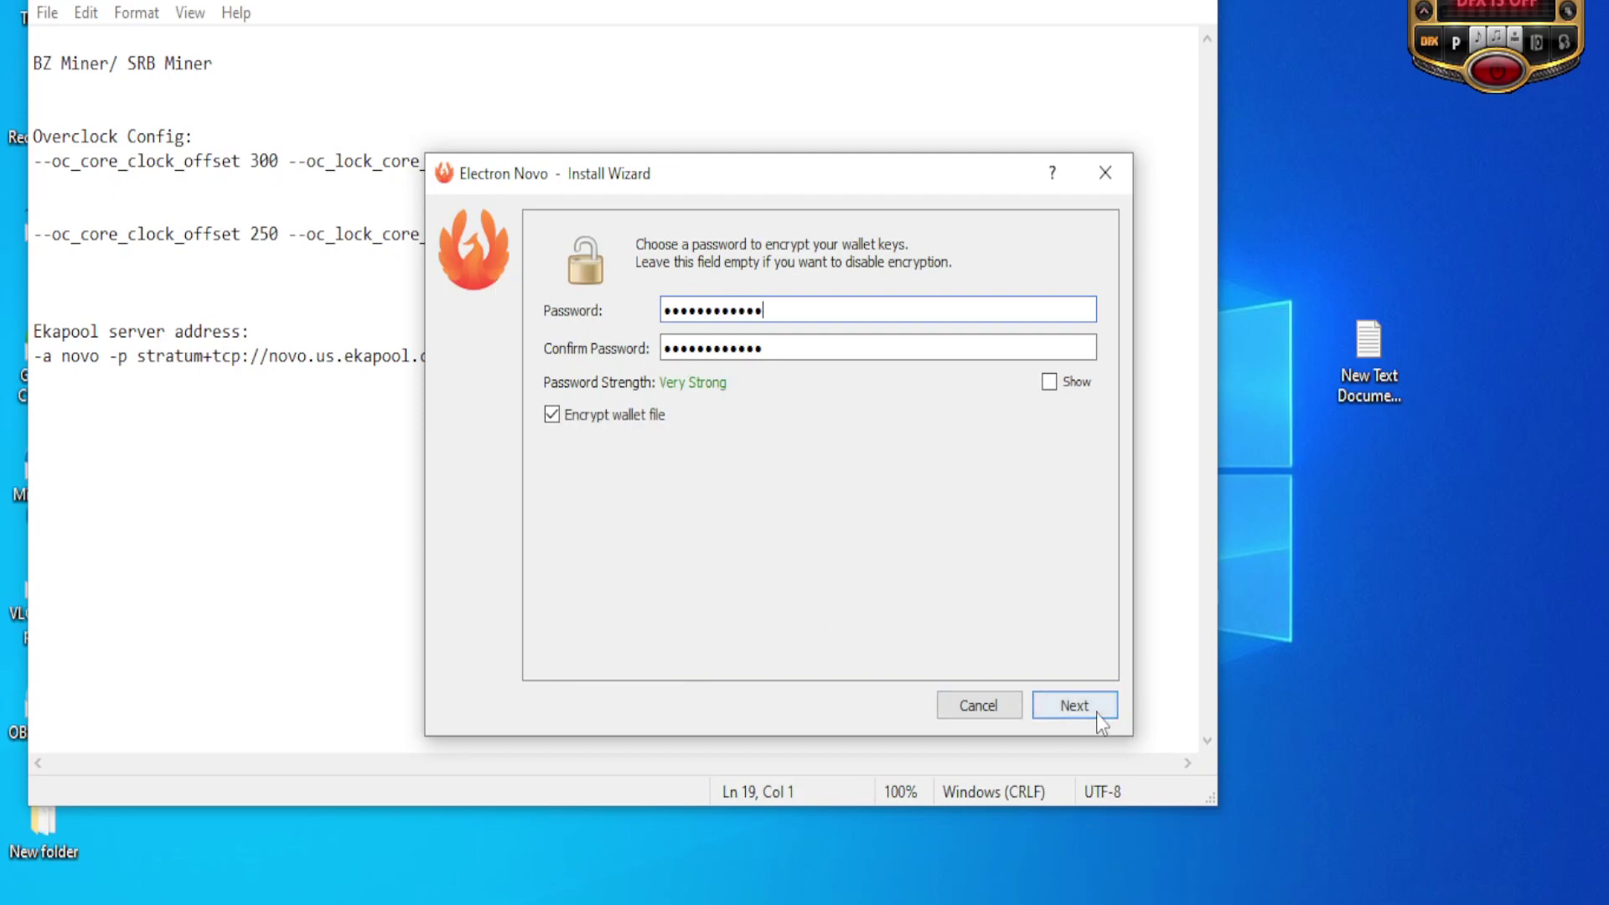
left_click(1080, 705)
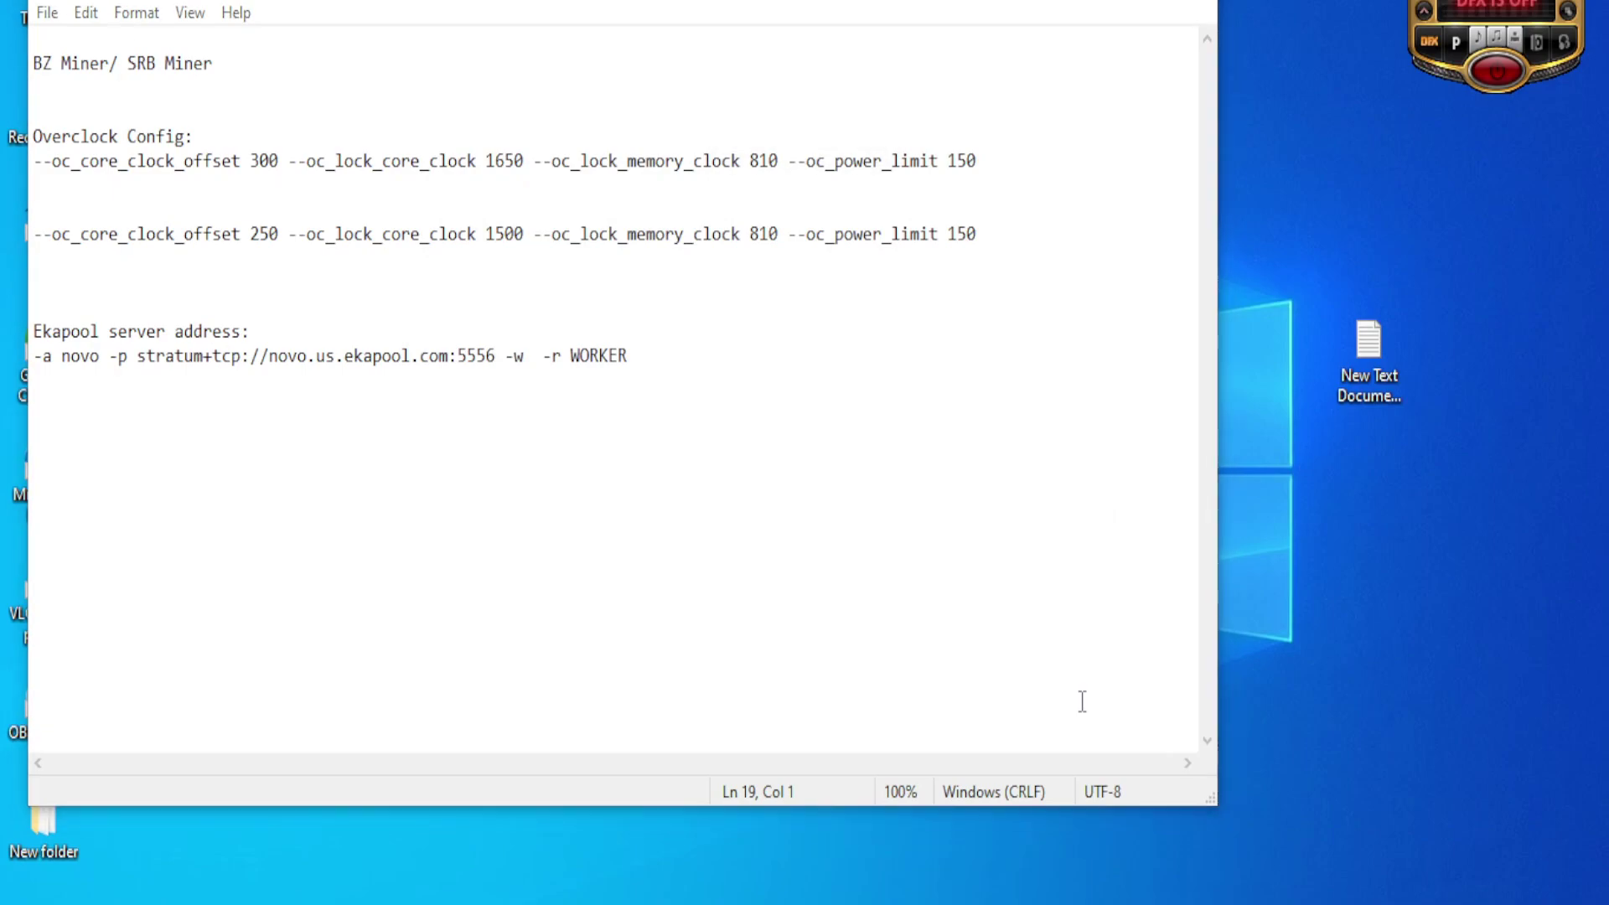
Step: Copy the wallet's receiving address into the Notepad notes, then close Electron Novo
left_click(353, 142)
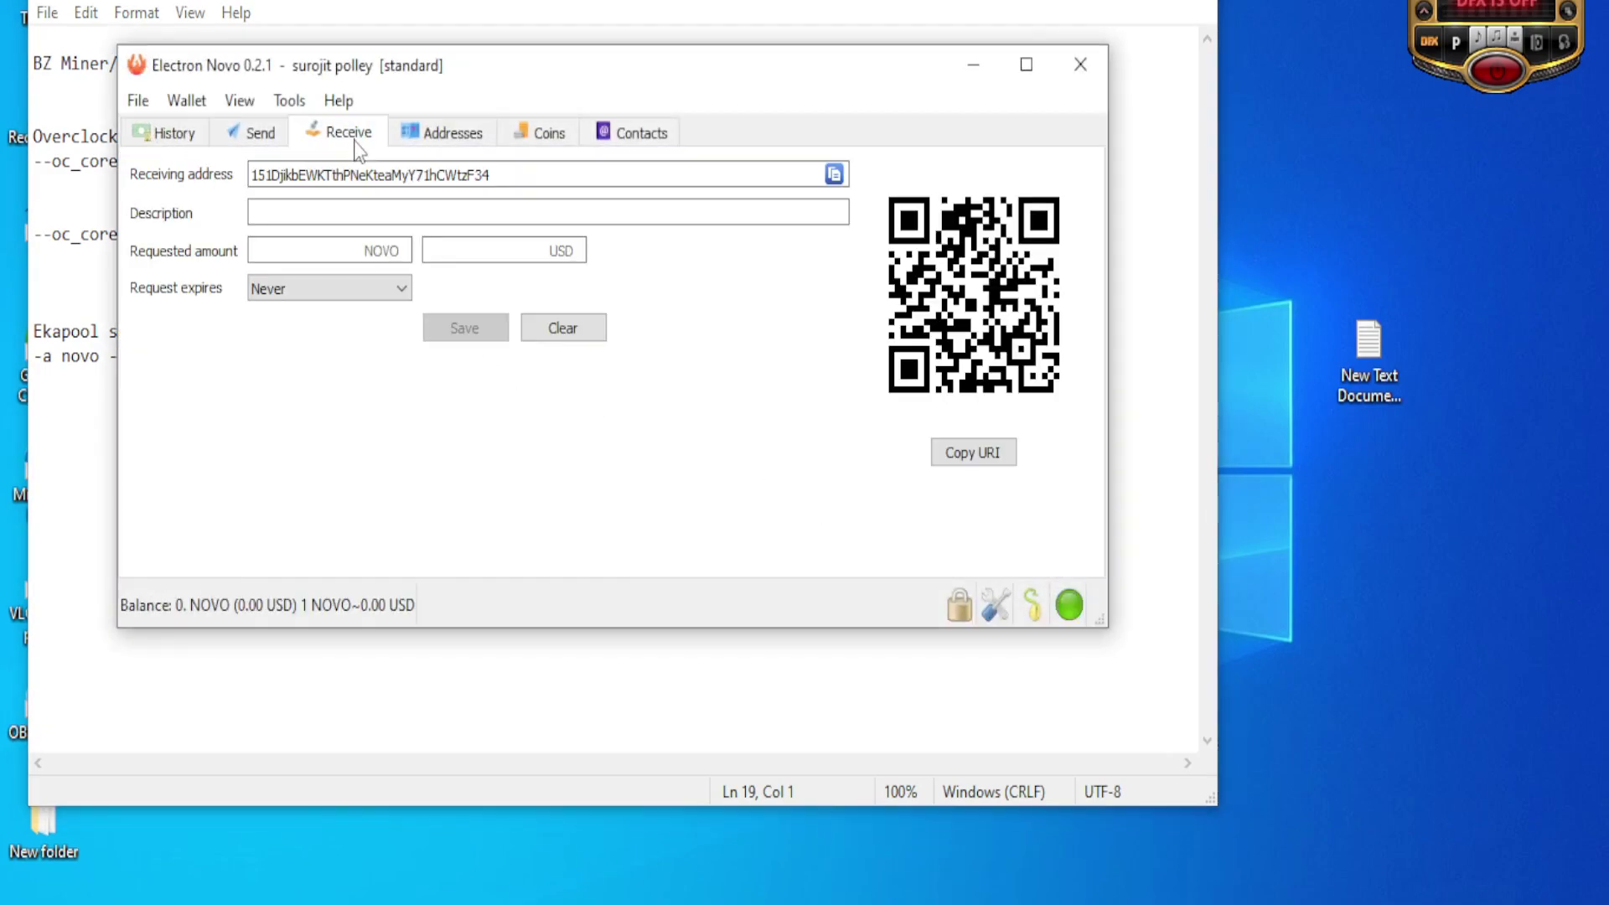
left_click(838, 176)
left_click(33, 427)
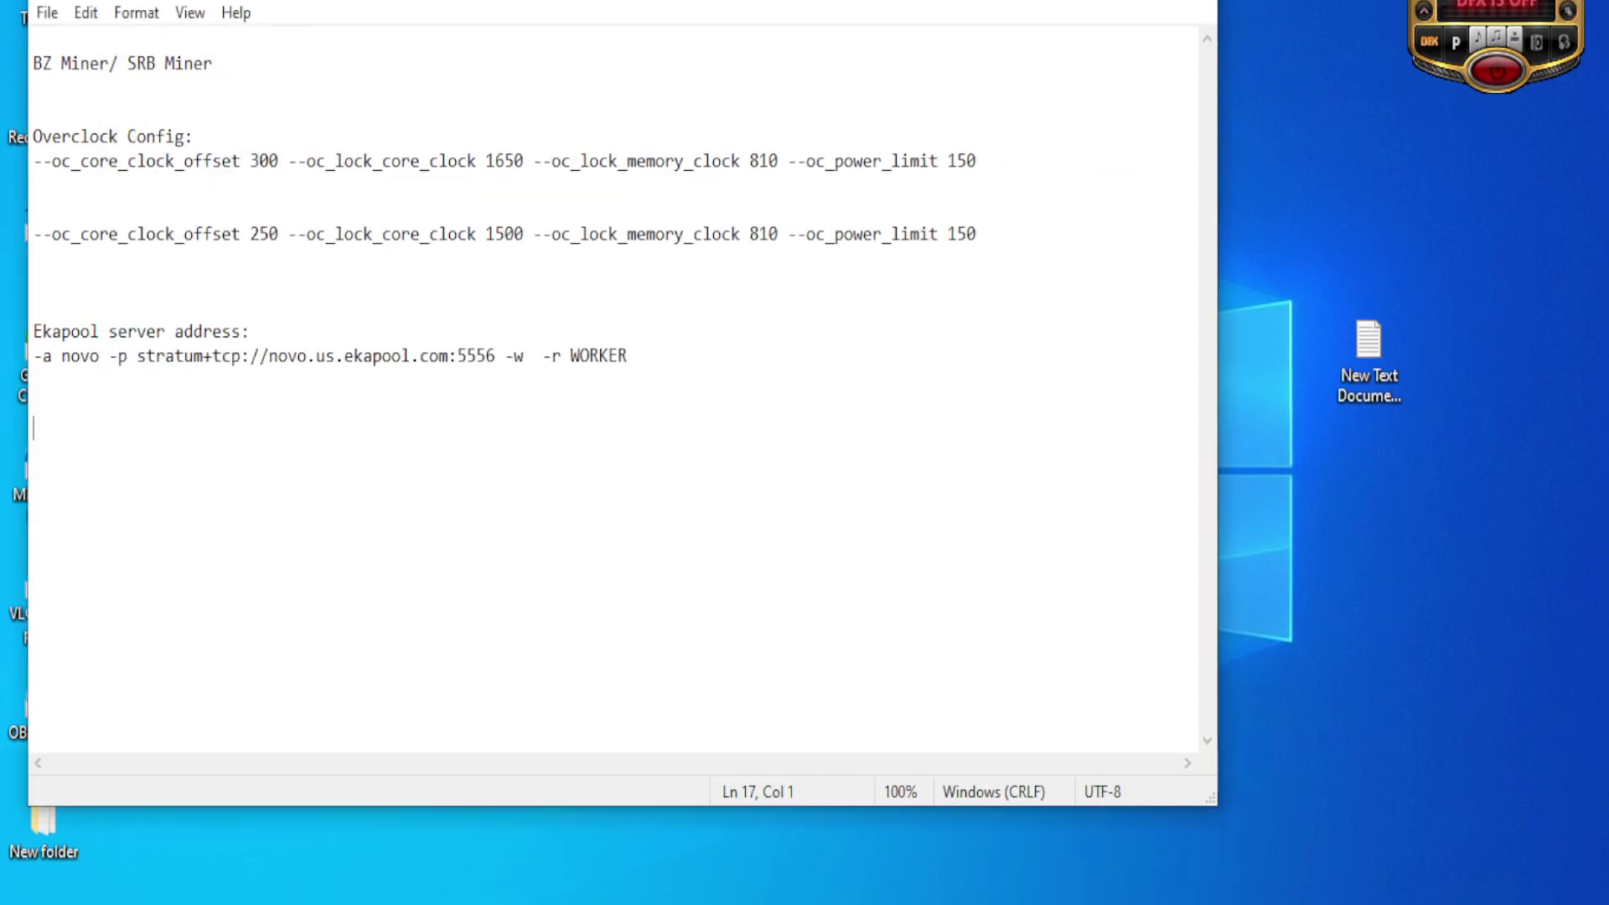
key("ctrl+v")
key("alt+Tab")
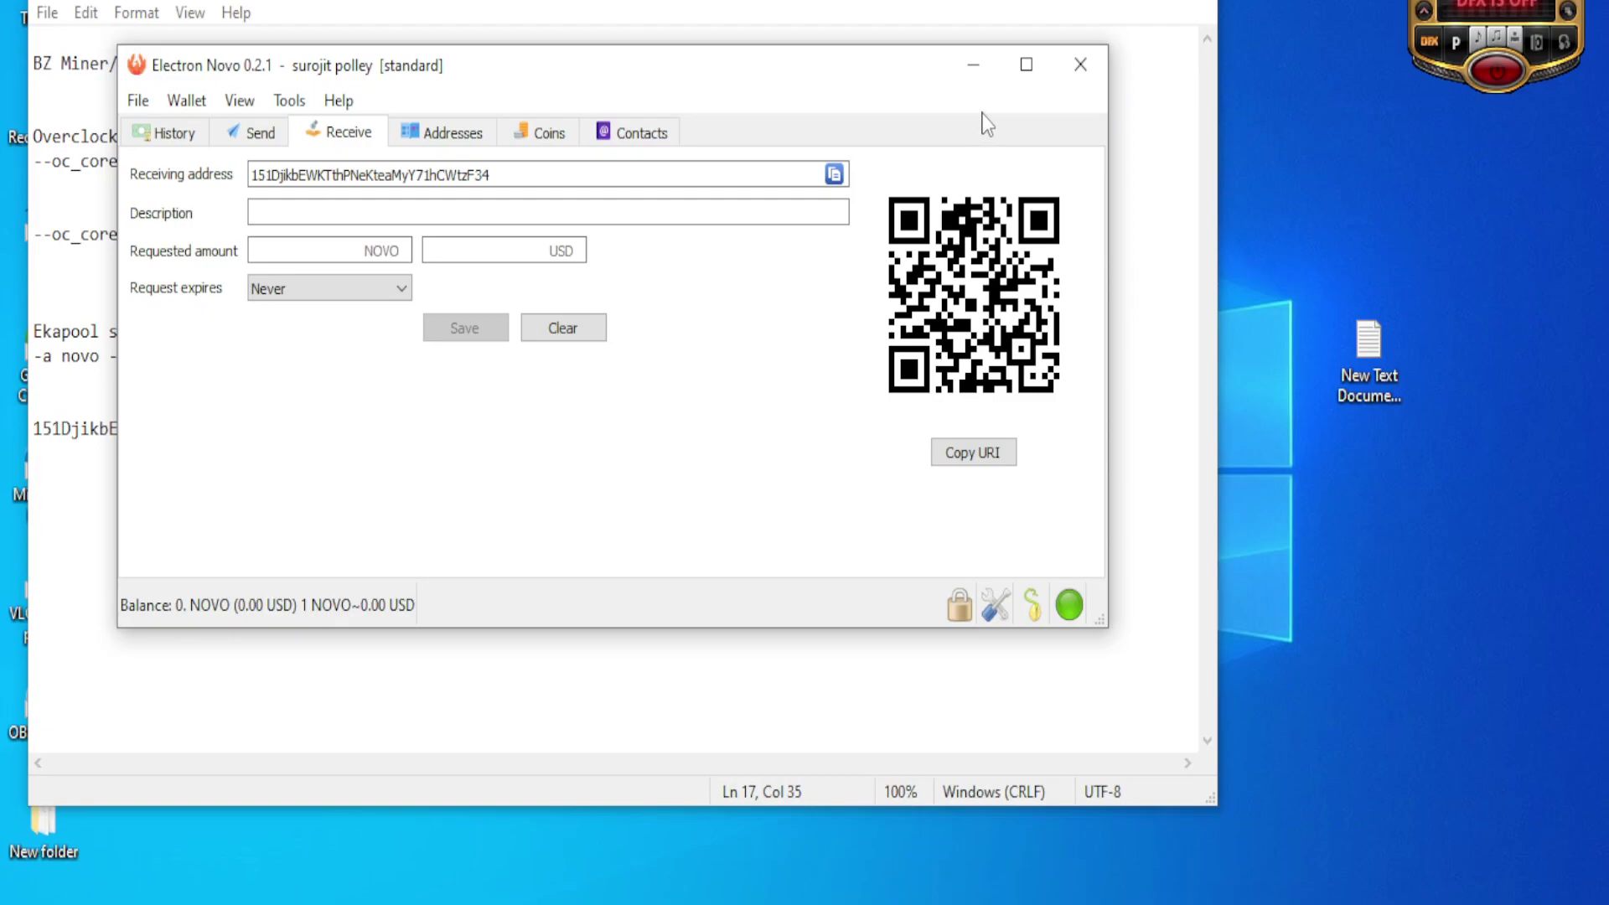
left_click(1082, 67)
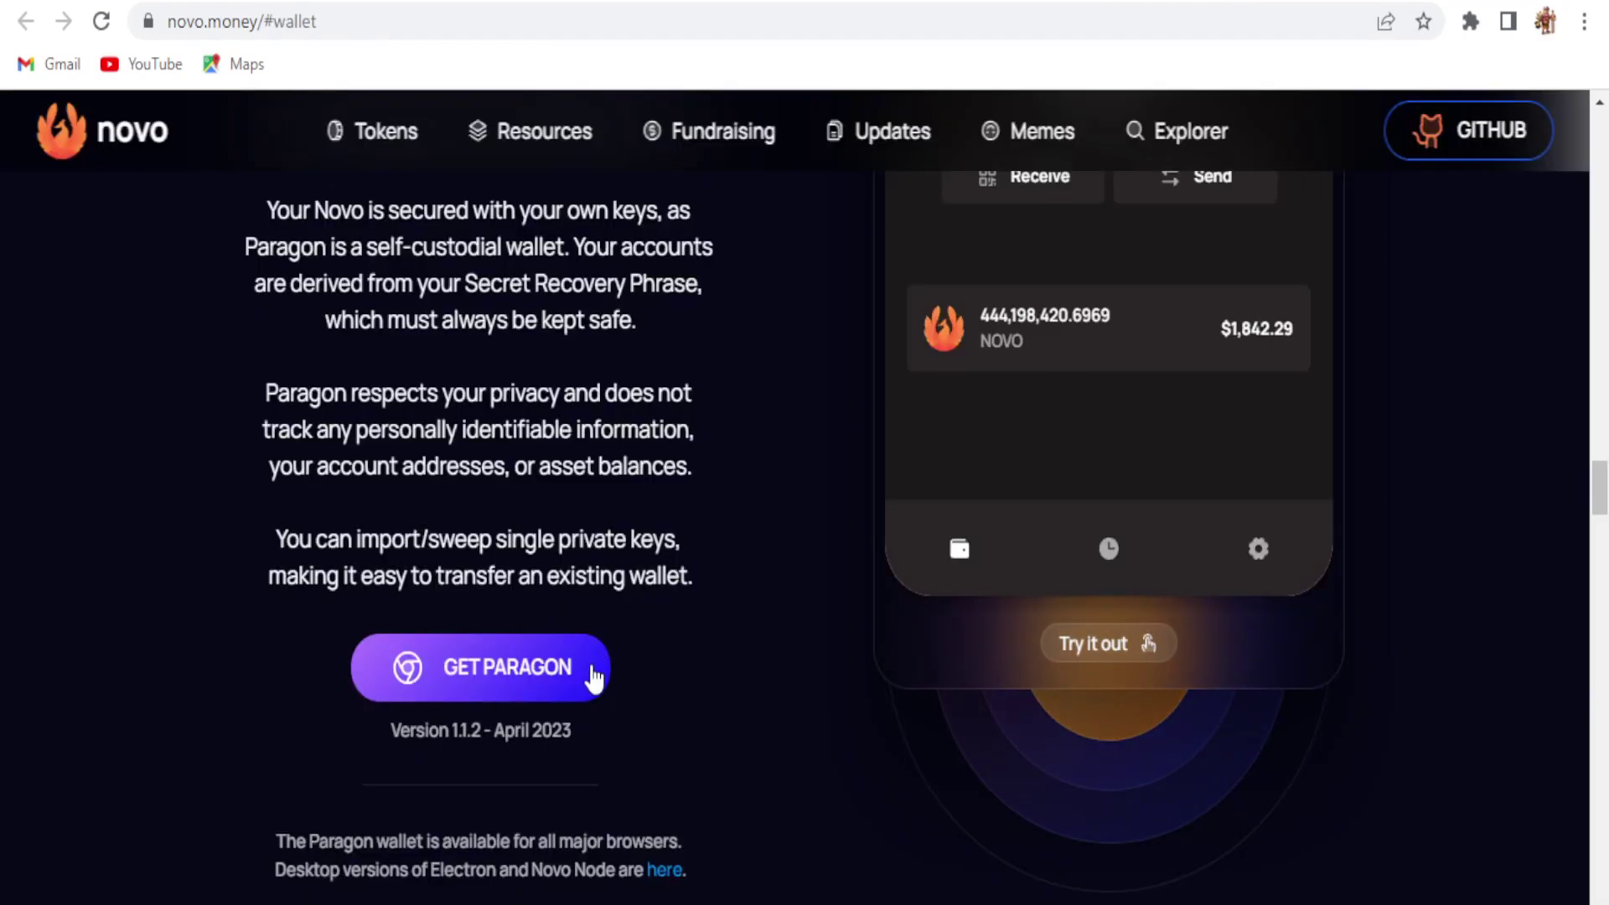
Step: Return to novo.money and scroll to the wallet section offering Paragon 1.1.2
key("alt+Left")
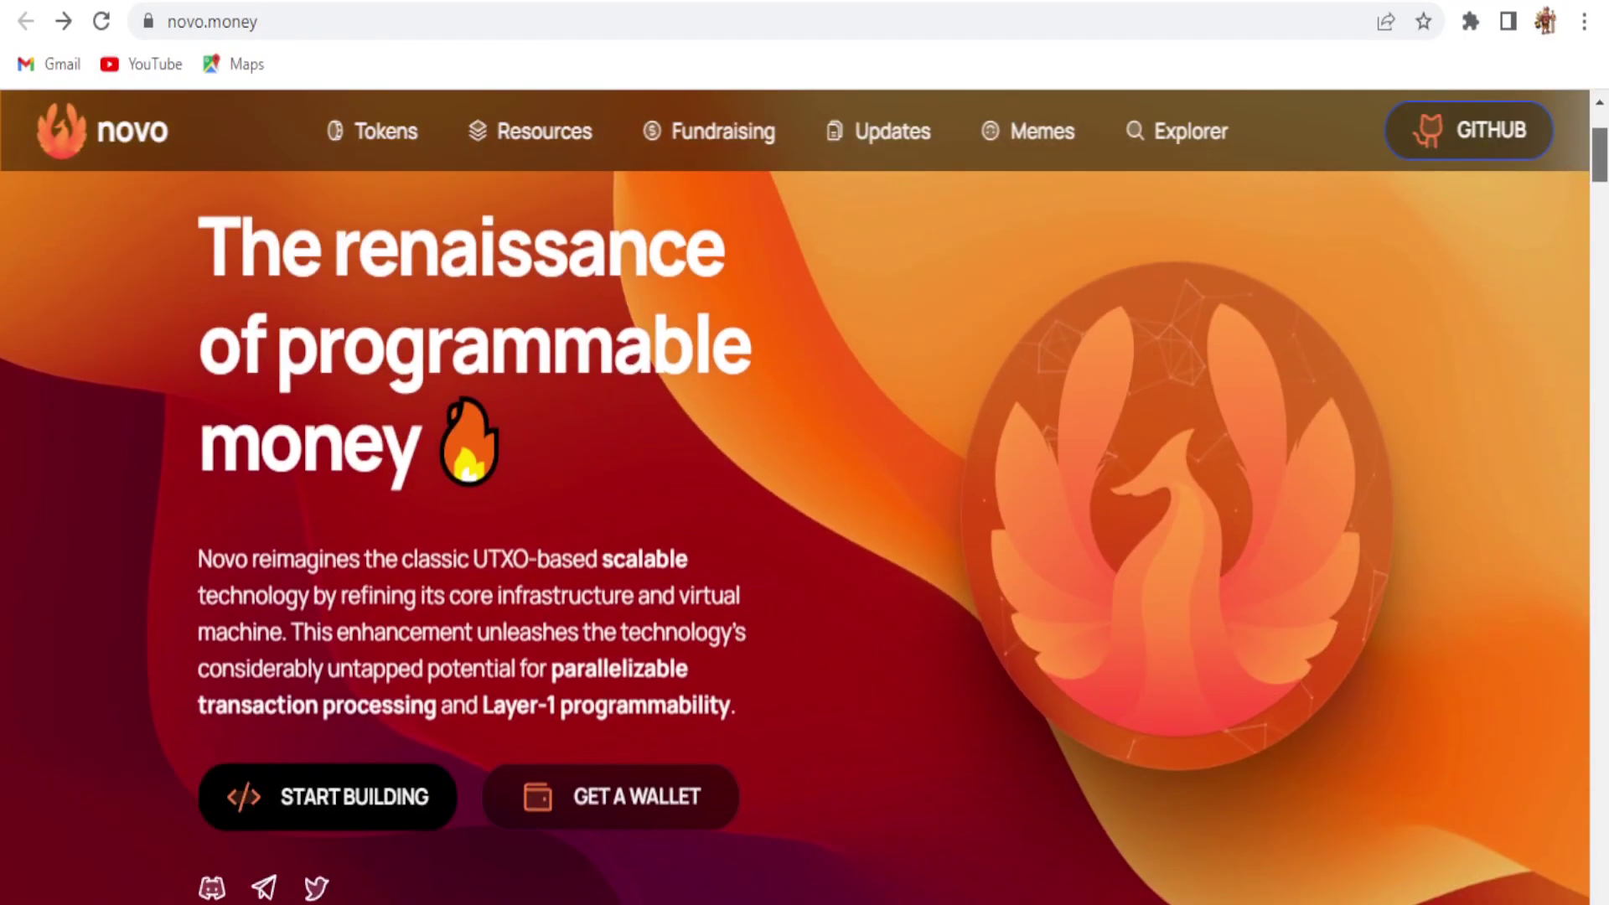
scroll(1221, 511, "down", 2)
left_click(618, 668)
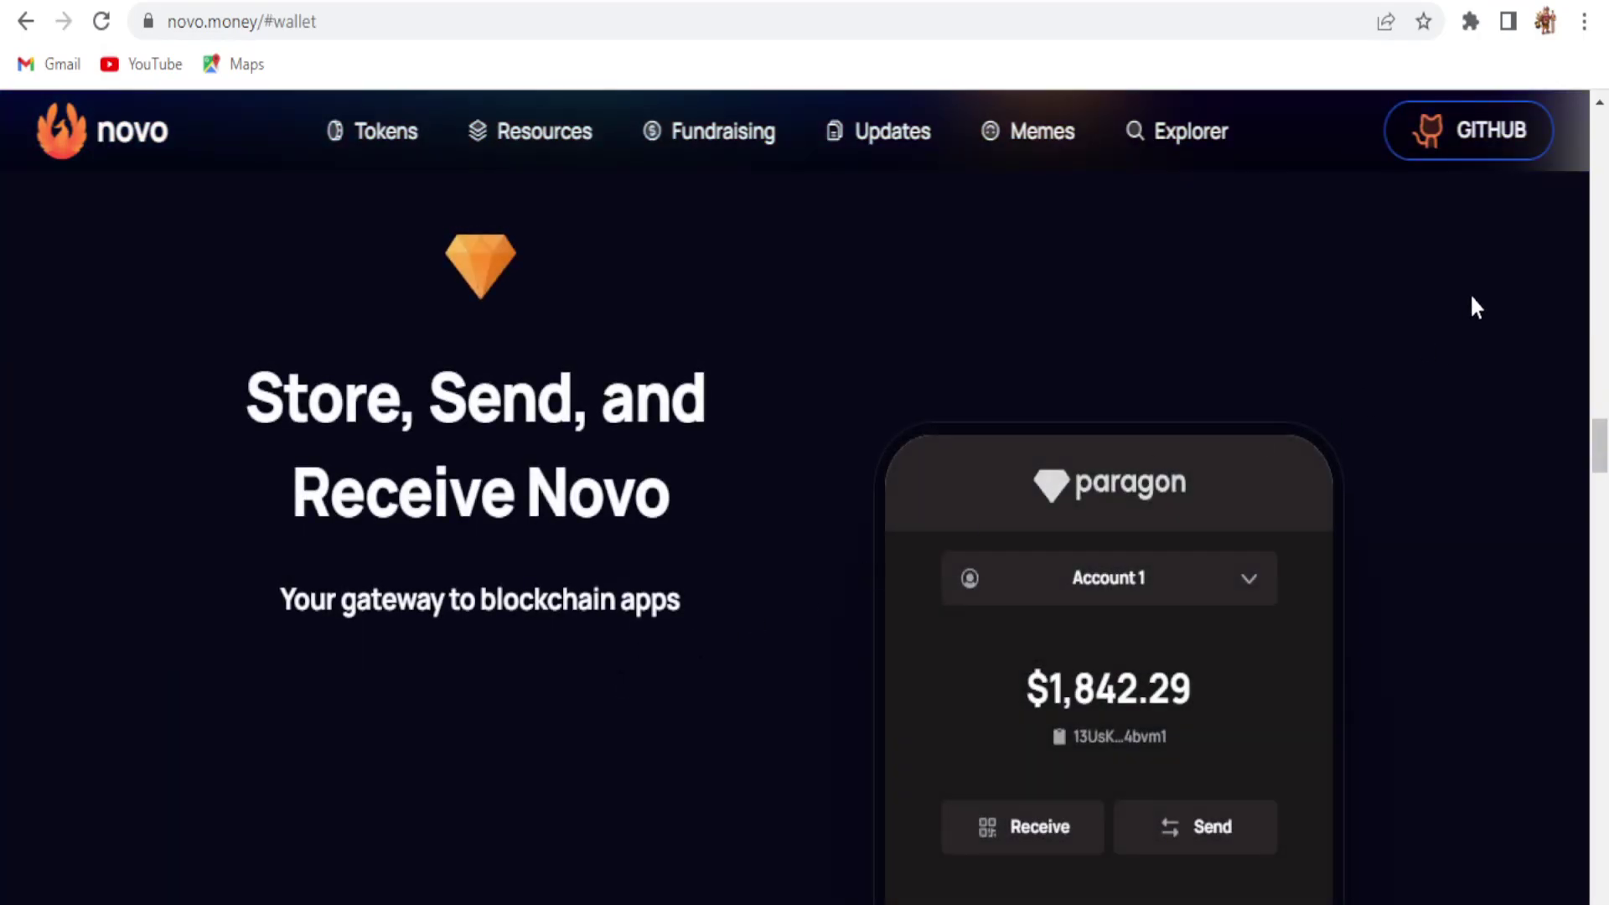
left_click_drag(1601, 459, 1602, 518)
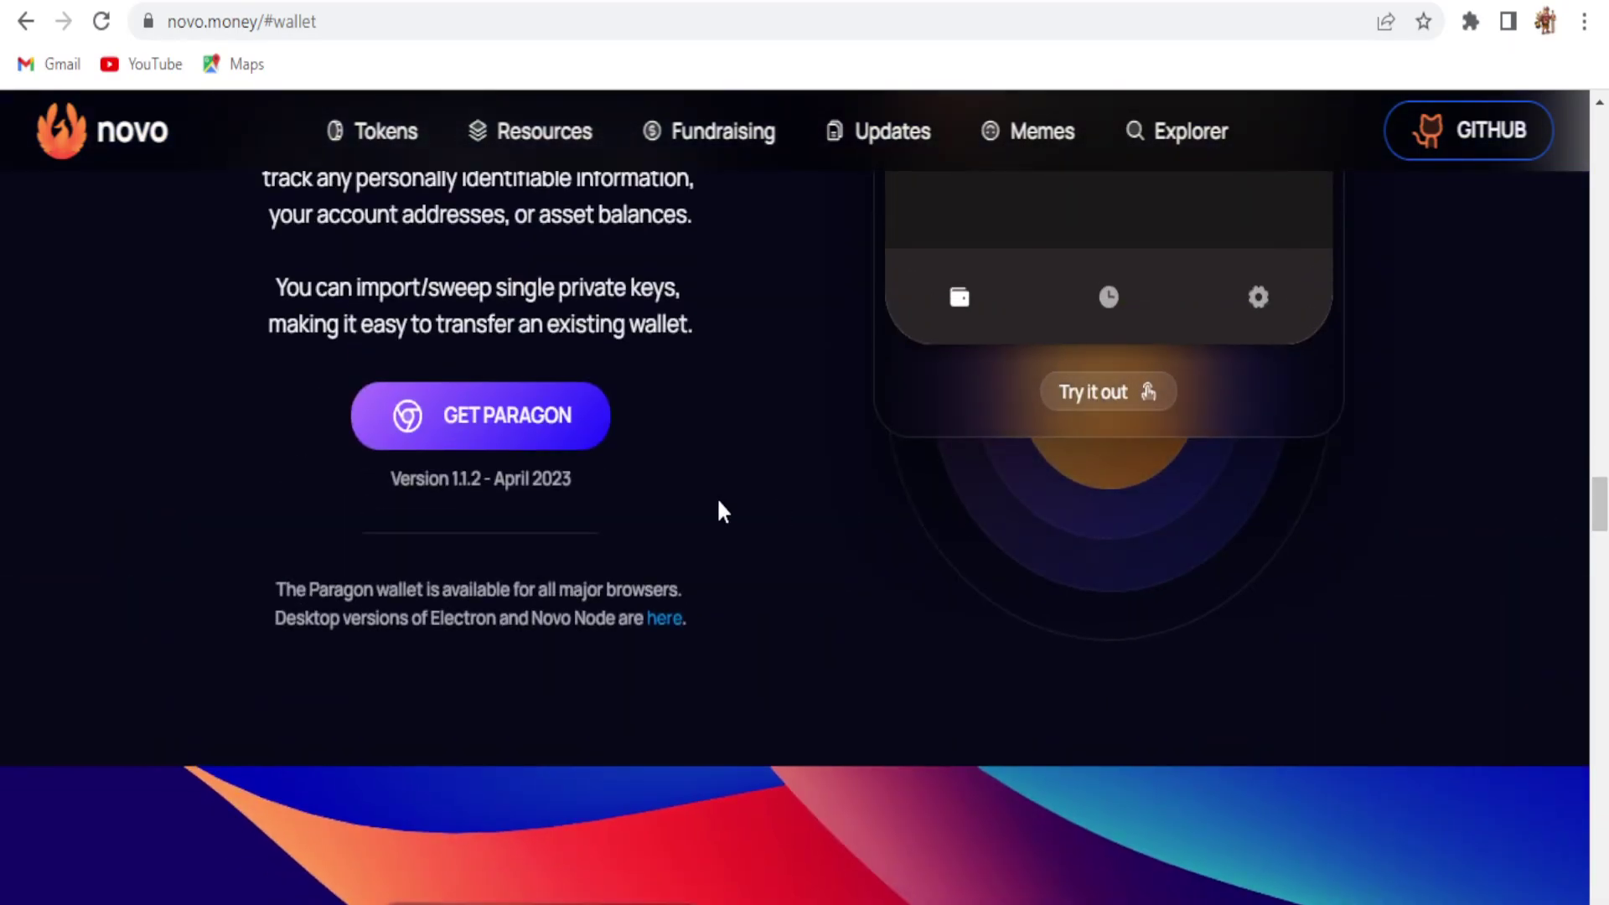
Step: Add the Paragon extension from the Chrome Web Store, pin it to the toolbar, and open it
left_click(496, 441)
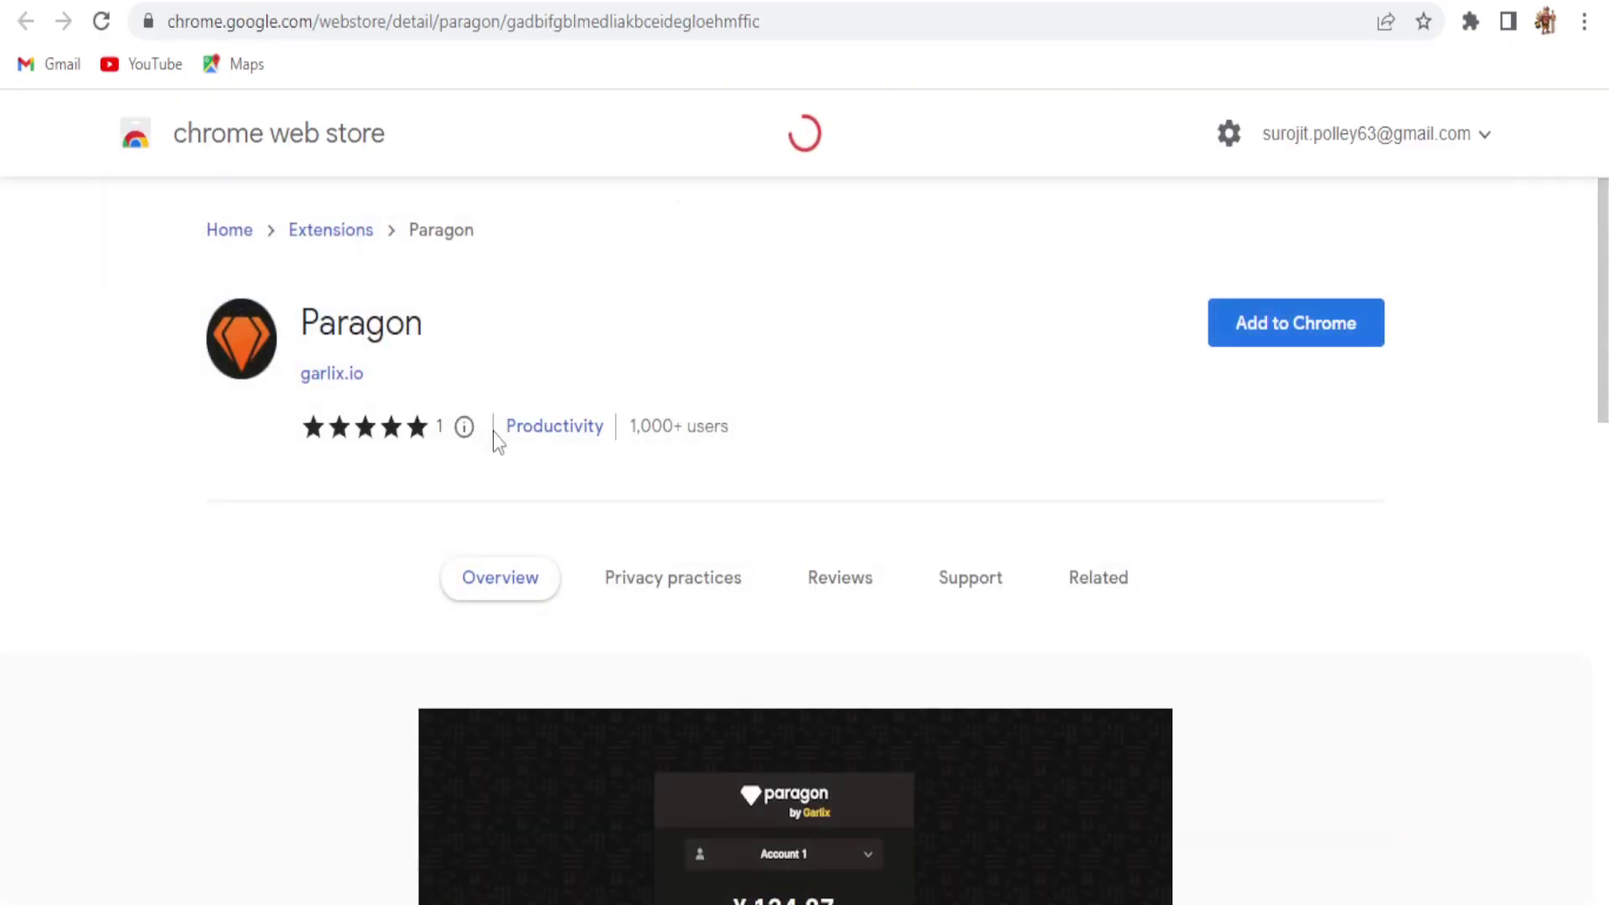
left_click(1302, 322)
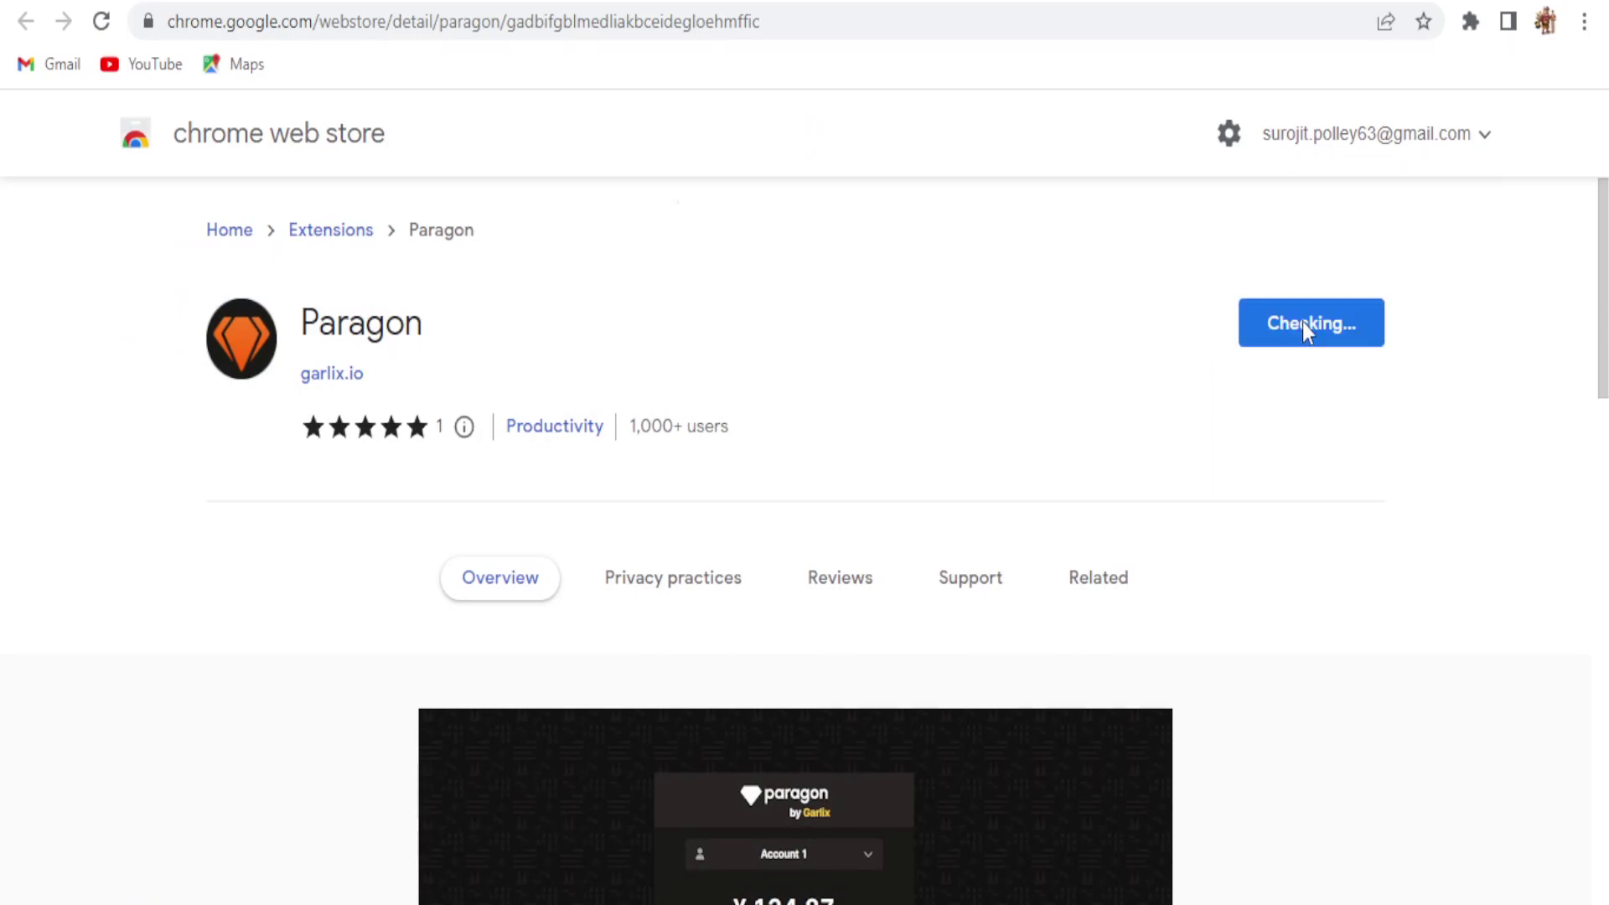
left_click(836, 260)
left_click(1471, 21)
left_click(1416, 271)
left_click(1230, 273)
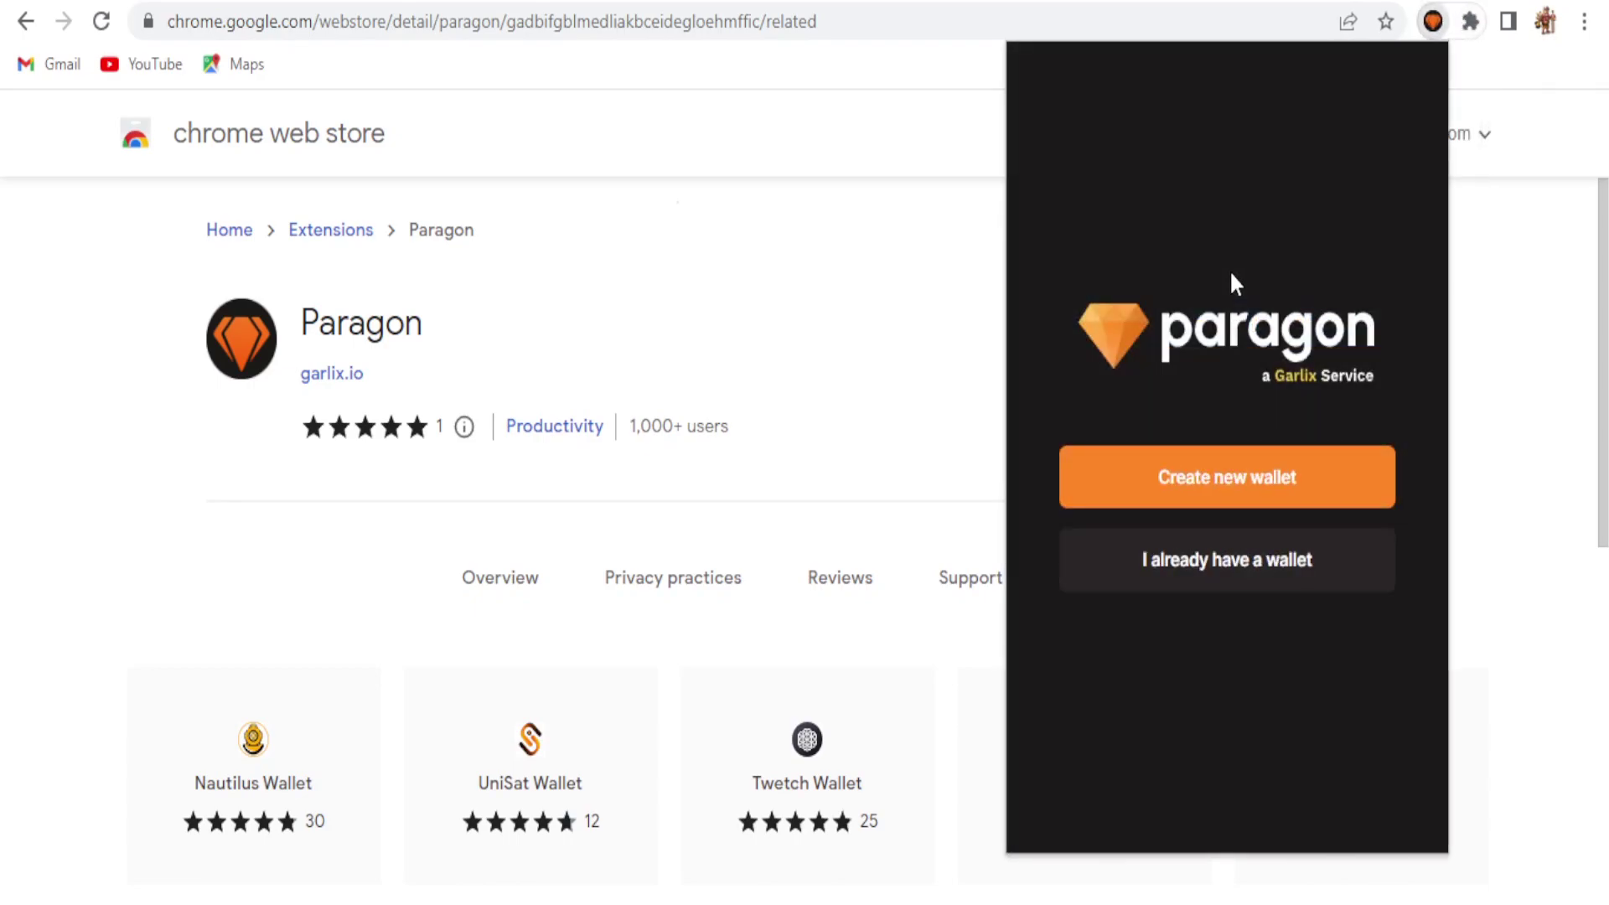
Step: Create a new Paragon wallet, entering and confirming its password
left_click(1302, 502)
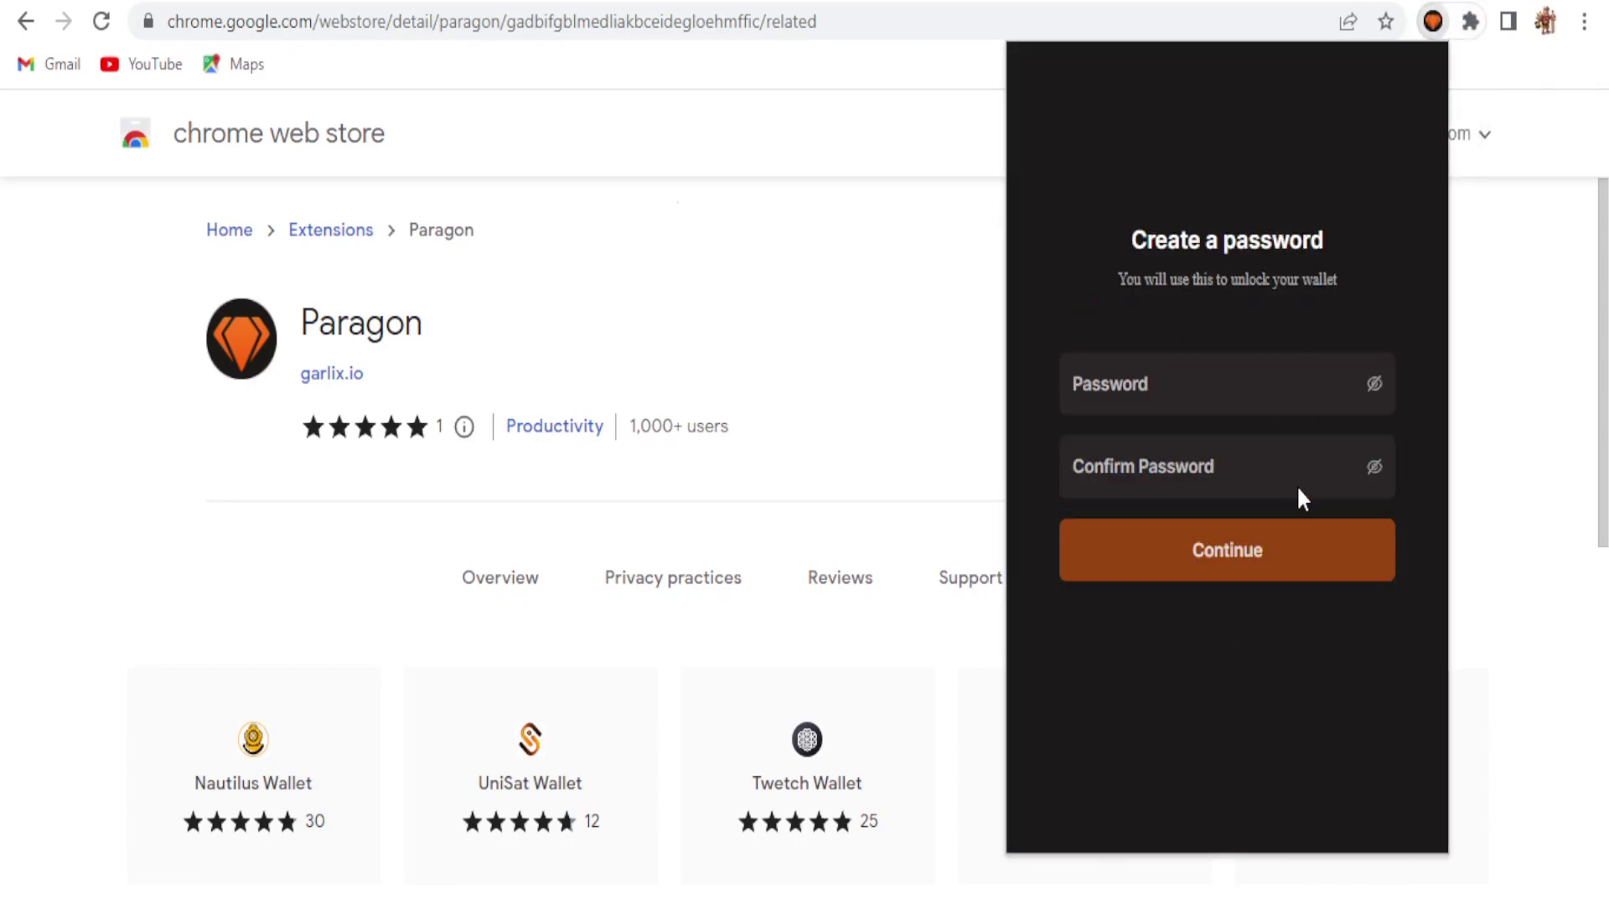
left_click(1145, 406)
type("12")
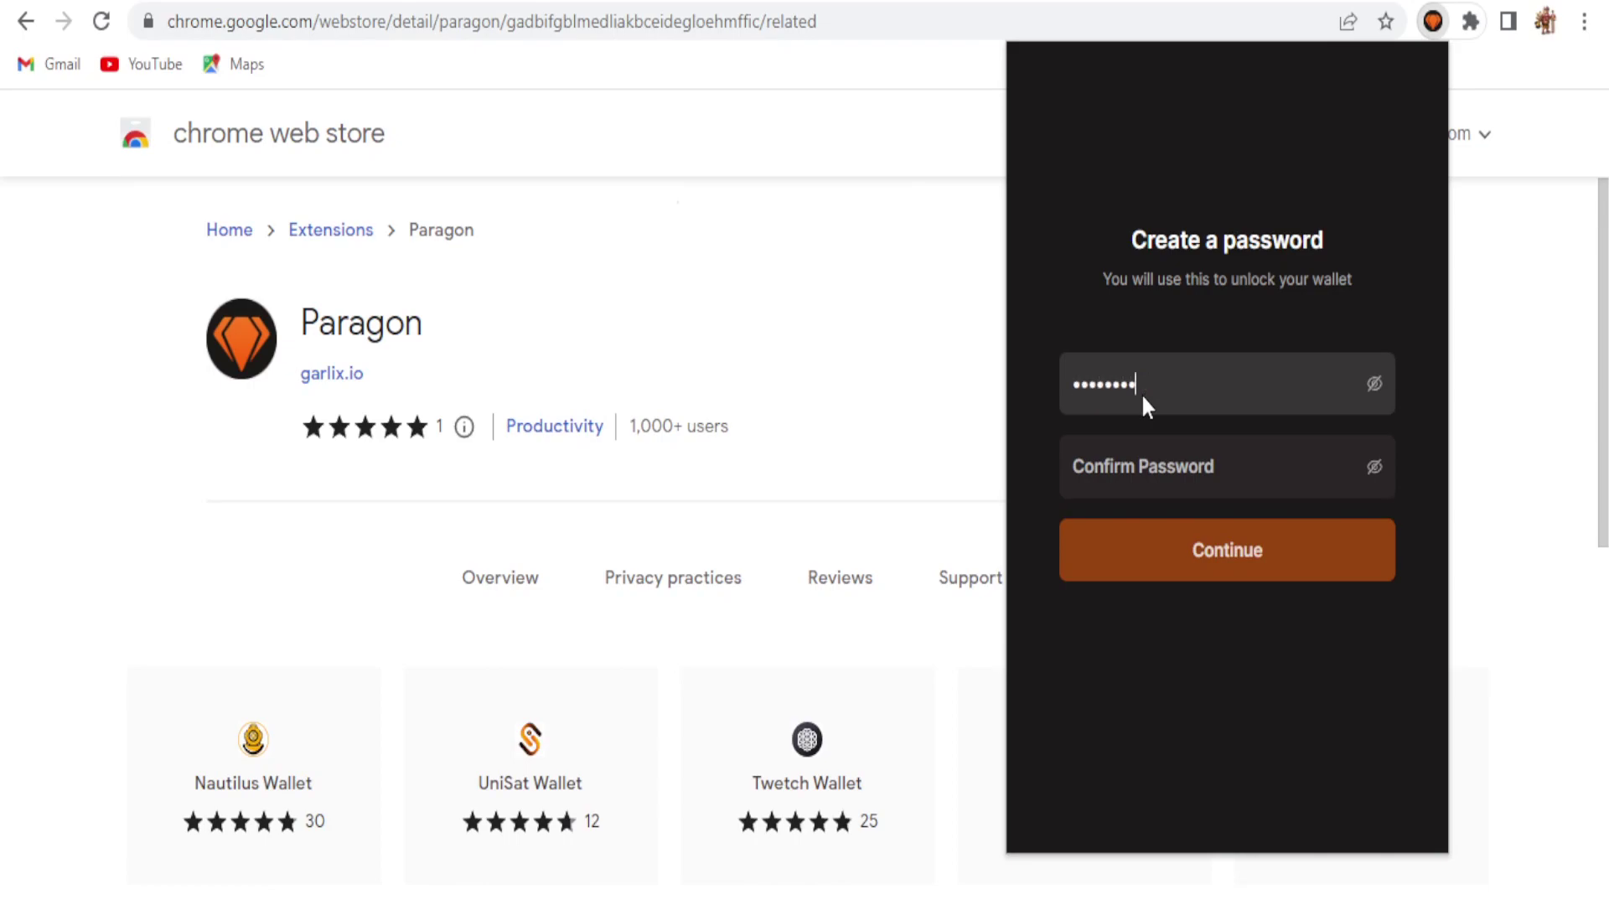
left_click(1149, 470)
type("1")
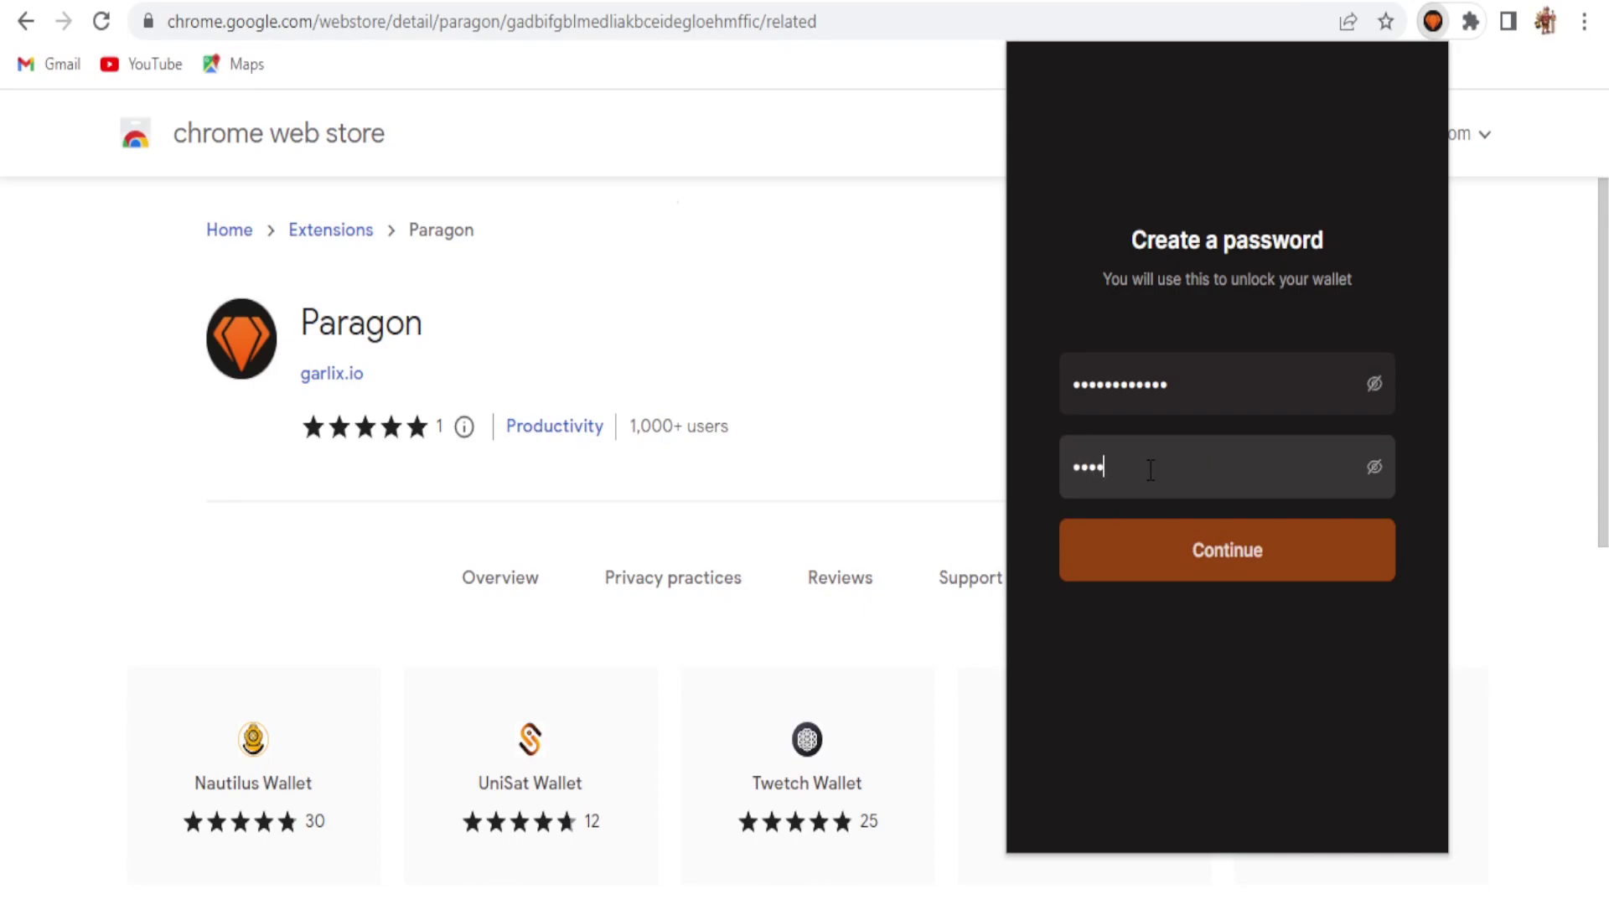
type("2")
left_click(1275, 550)
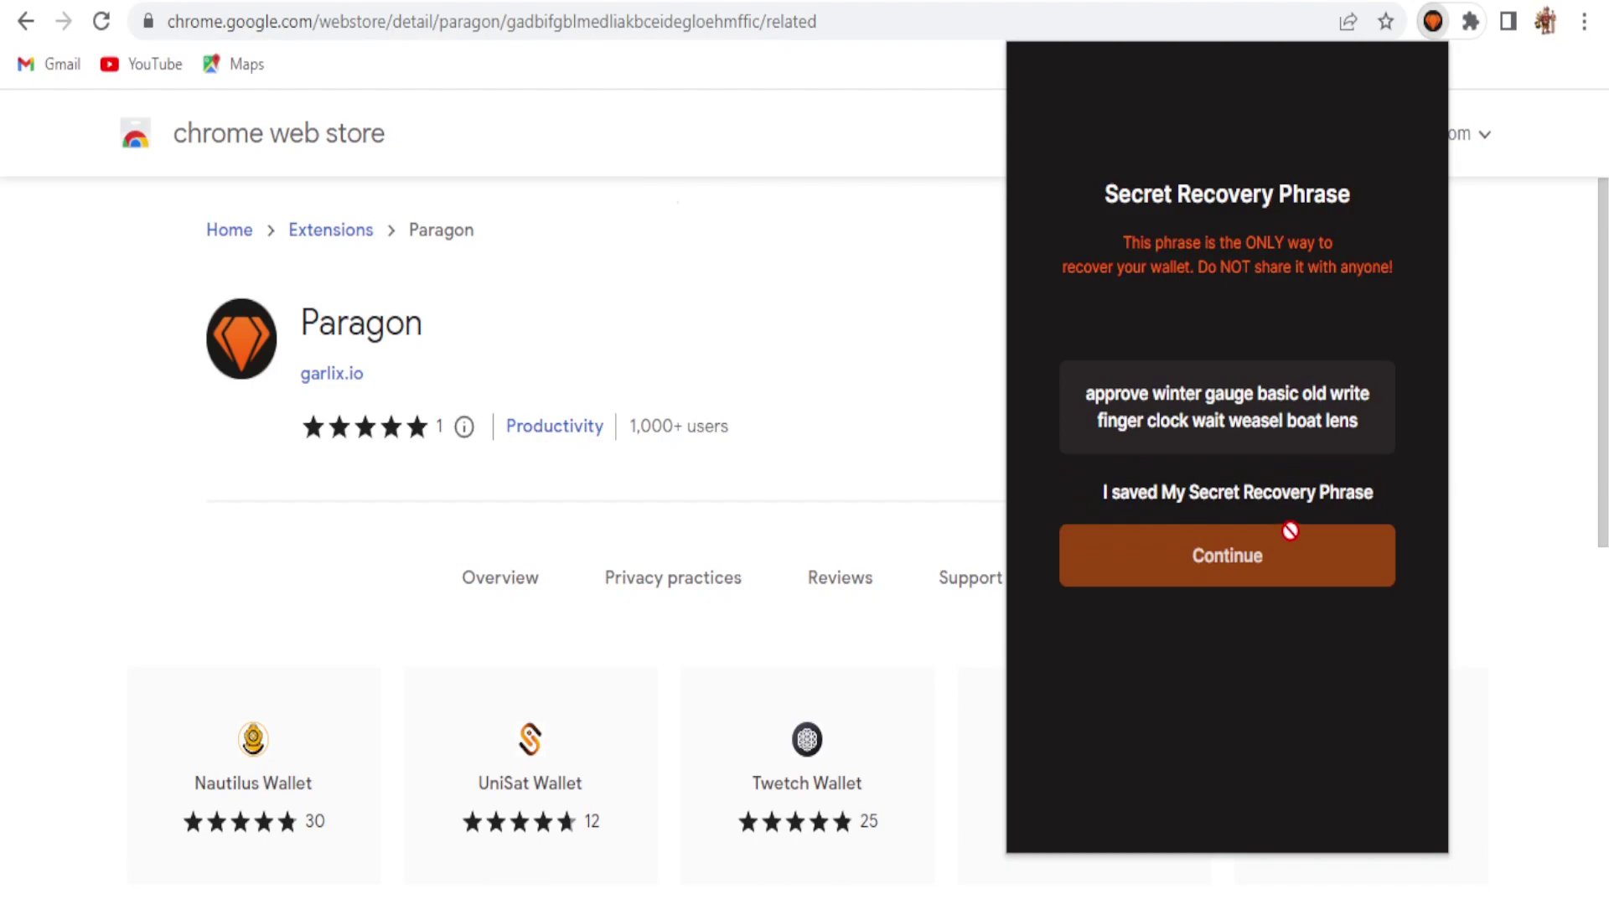
Step: Copy and confirm the secret recovery phrase, then copy the wallet's Novo deposit address
left_click(1075, 398)
left_click(1082, 492)
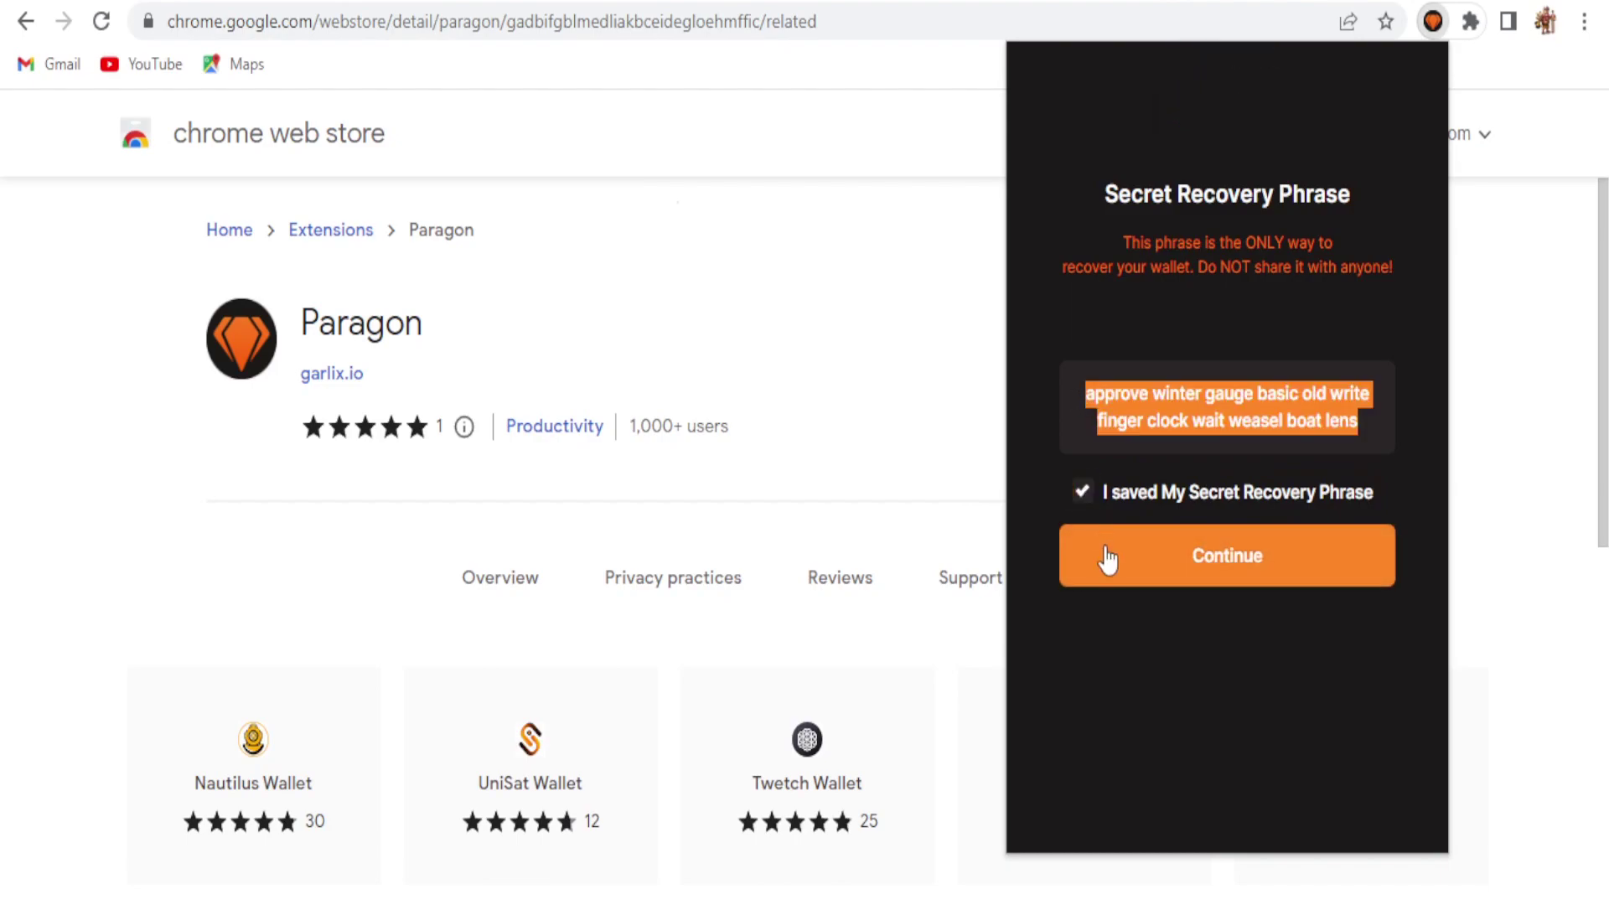
left_click(1259, 560)
left_click(1156, 444)
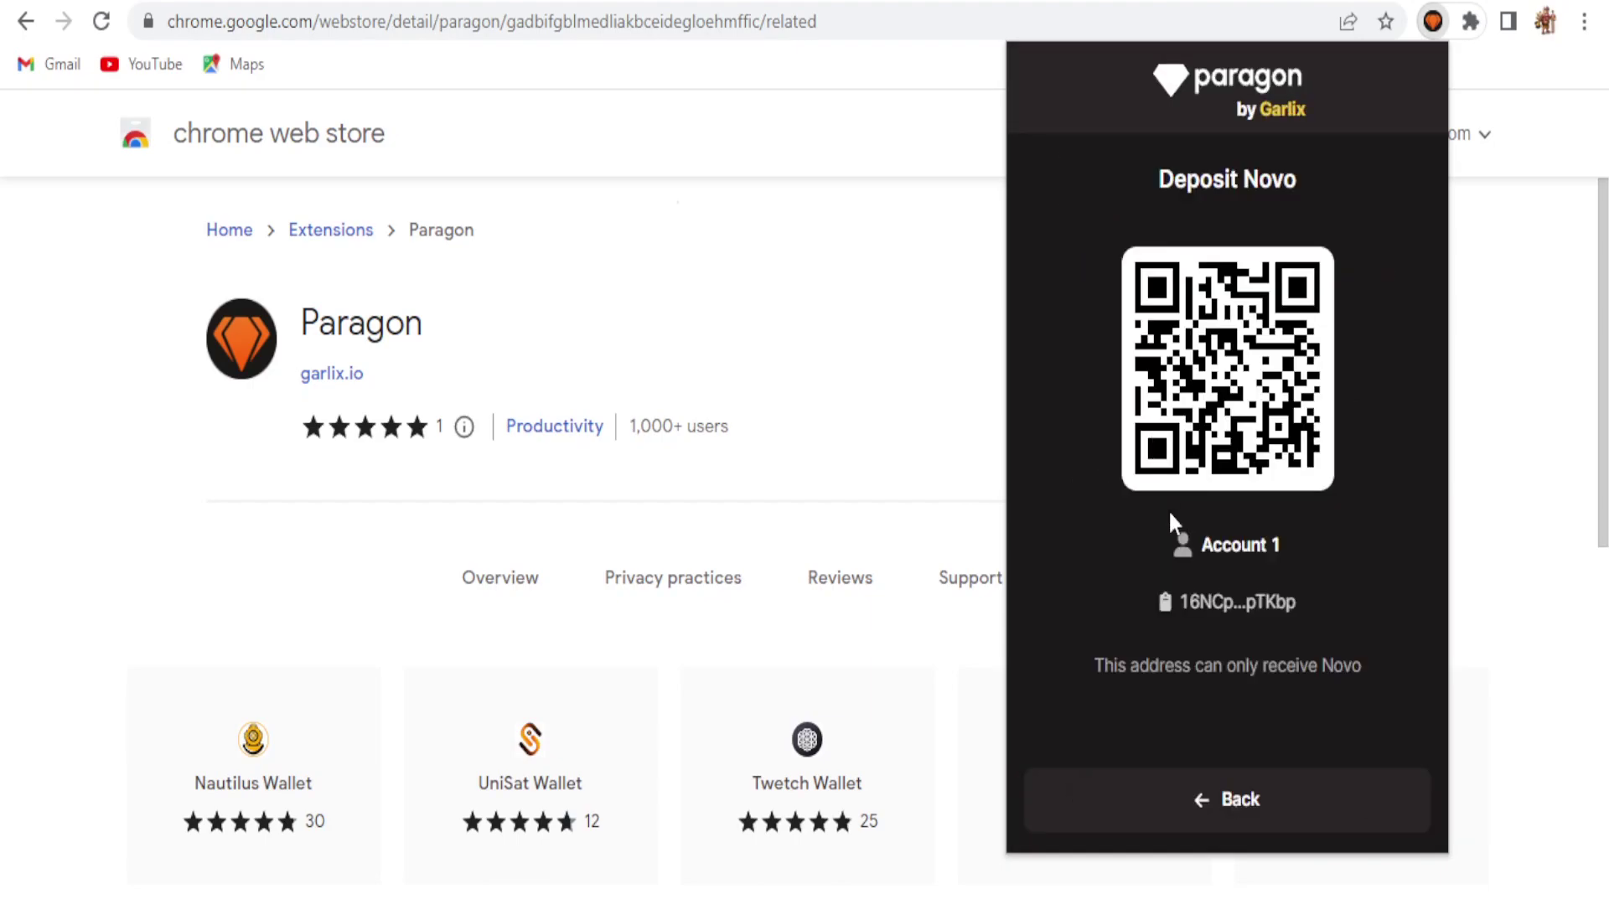
left_click(1264, 606)
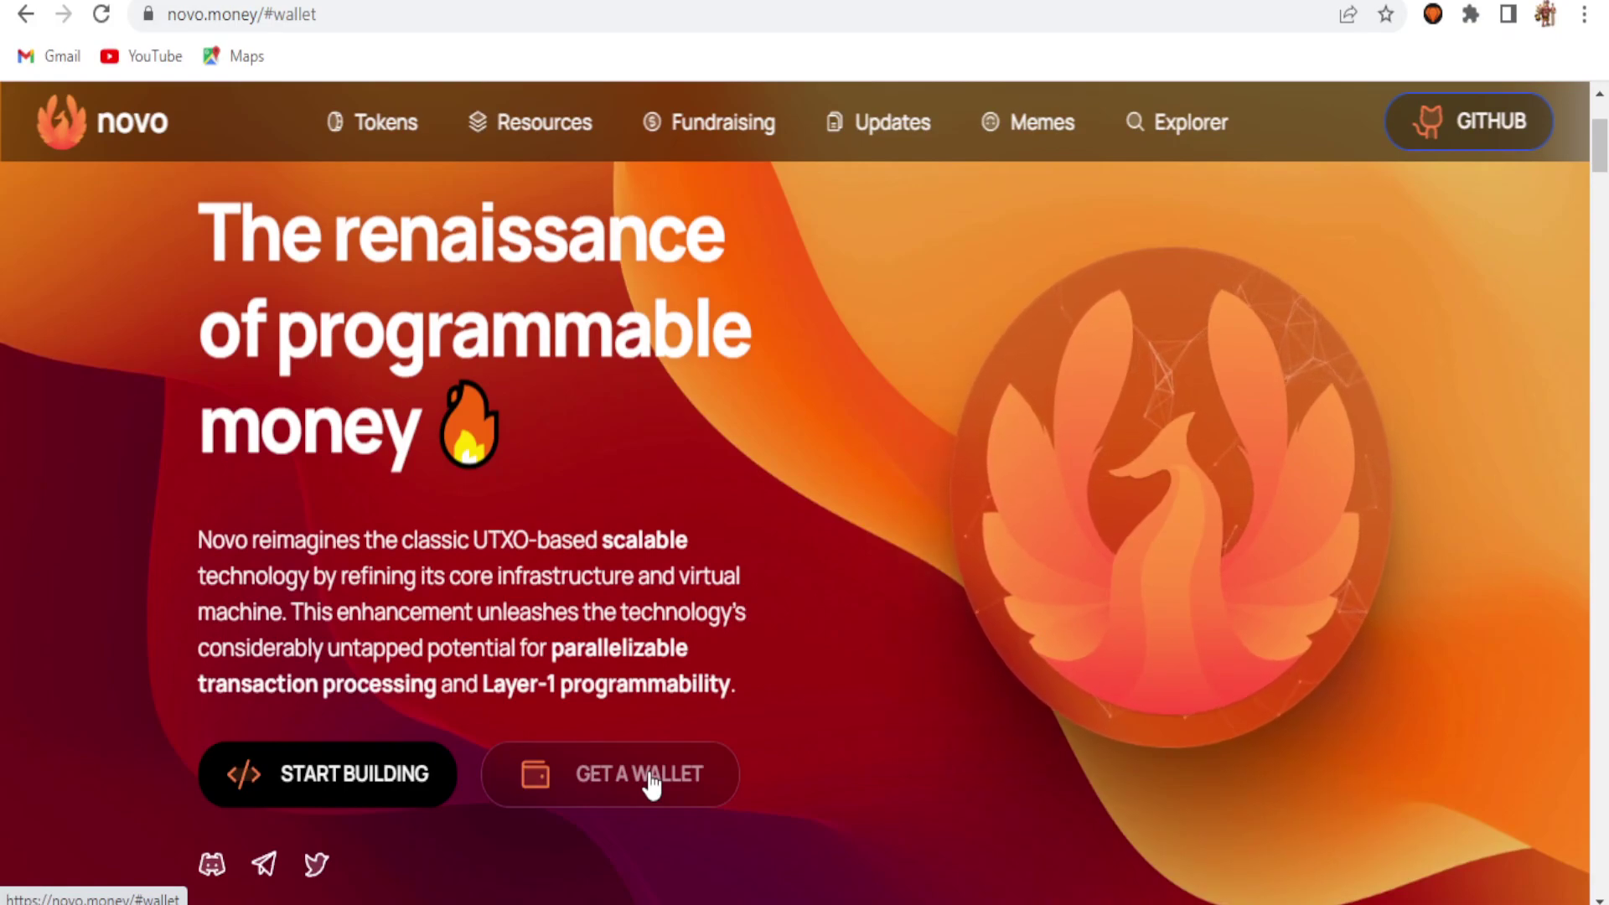
Step: Visit the Novo block explorer, the Electron-Novo GitHub releases and the Novo GitHub organization page
left_click(560, 689)
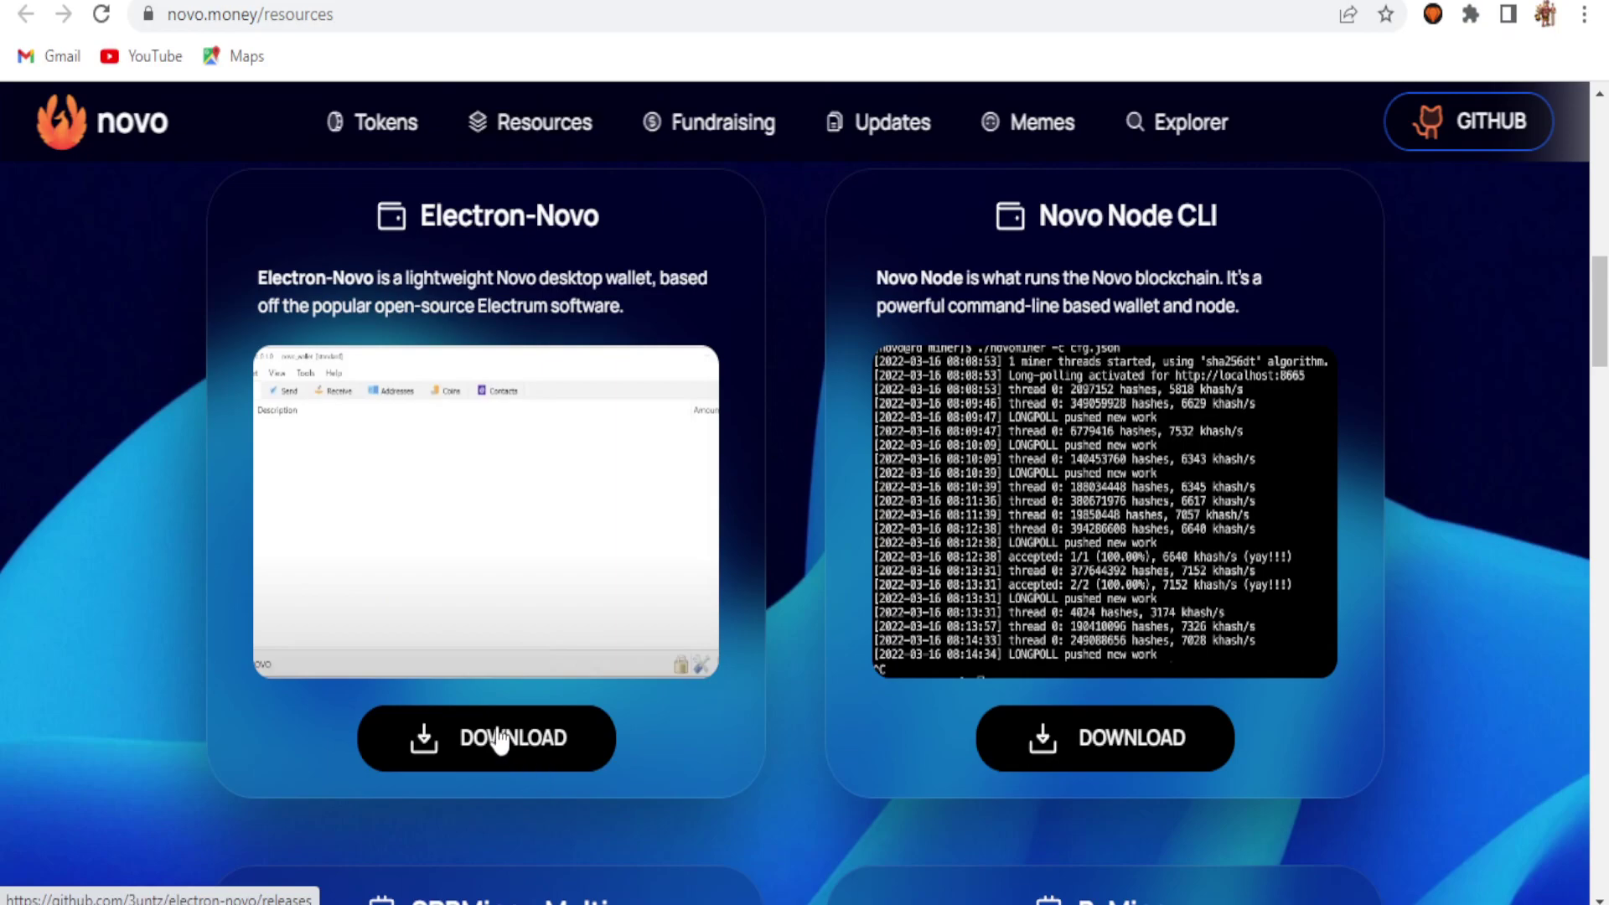
left_click(503, 738)
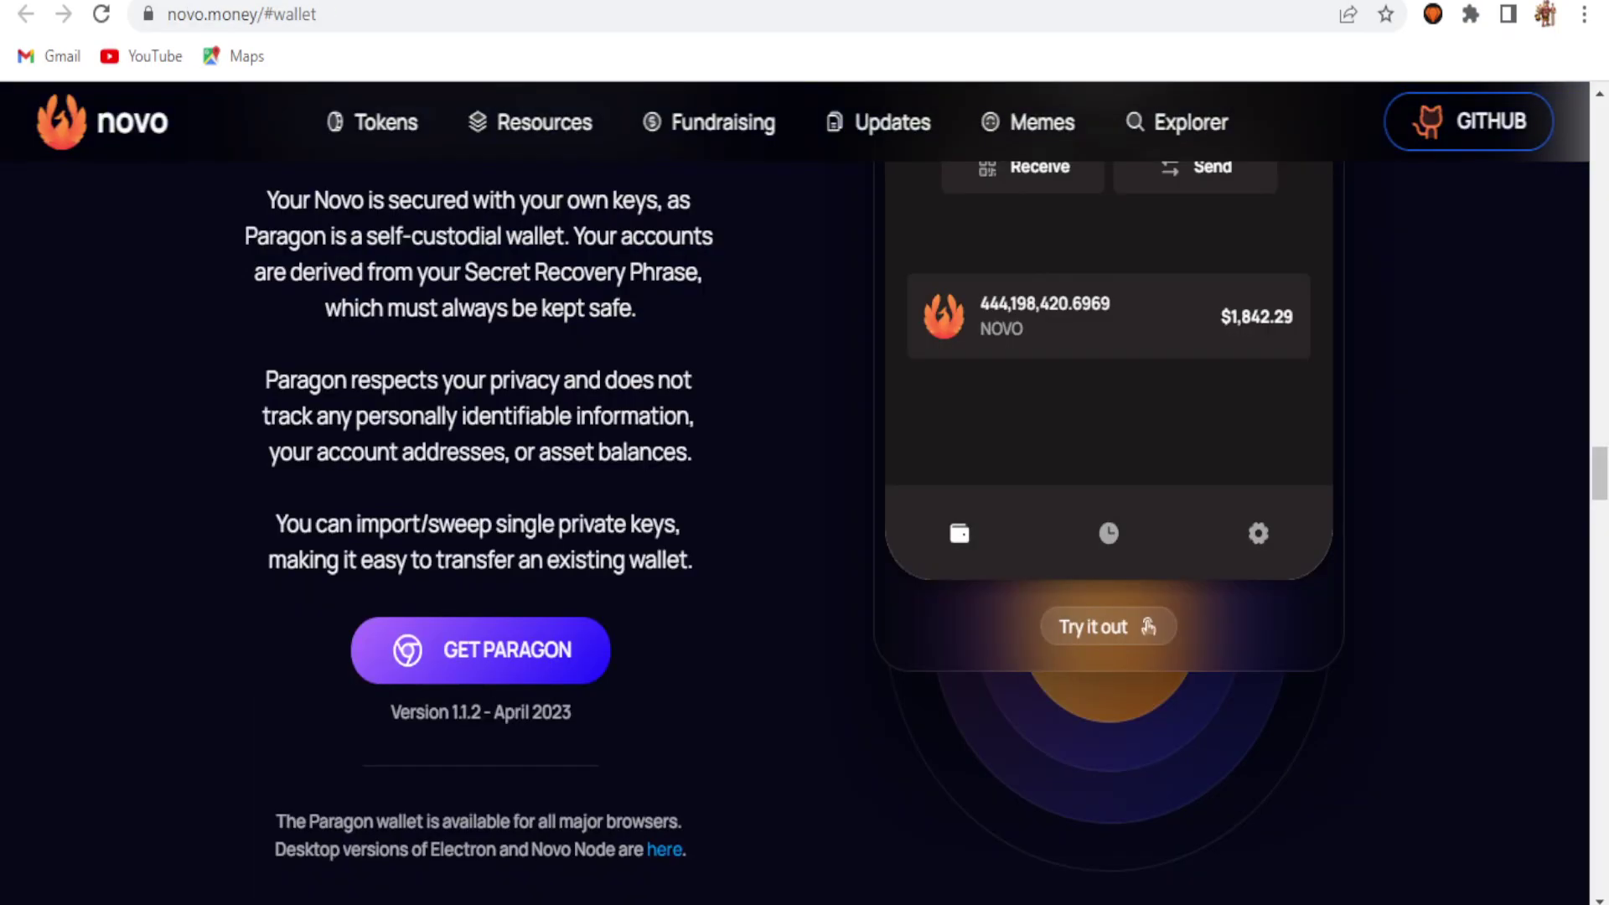
left_click(1469, 121)
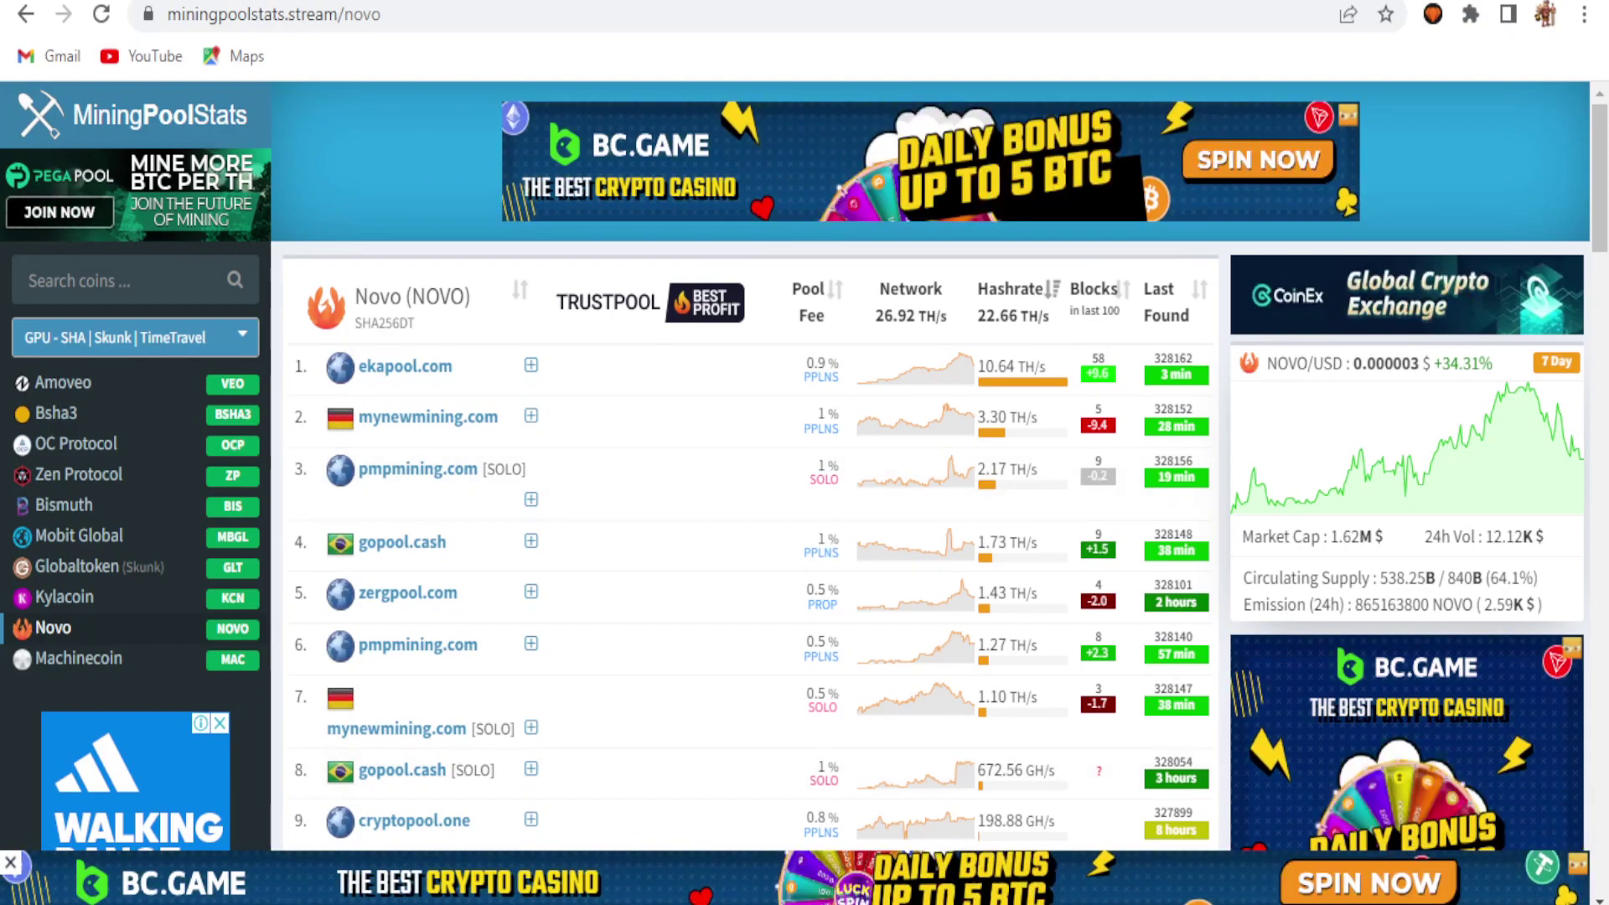
Step: Open ekapool.com, the top-ranked pool in MiningPoolStats' Novo pool table
left_click_drag(1603, 138, 509, 273)
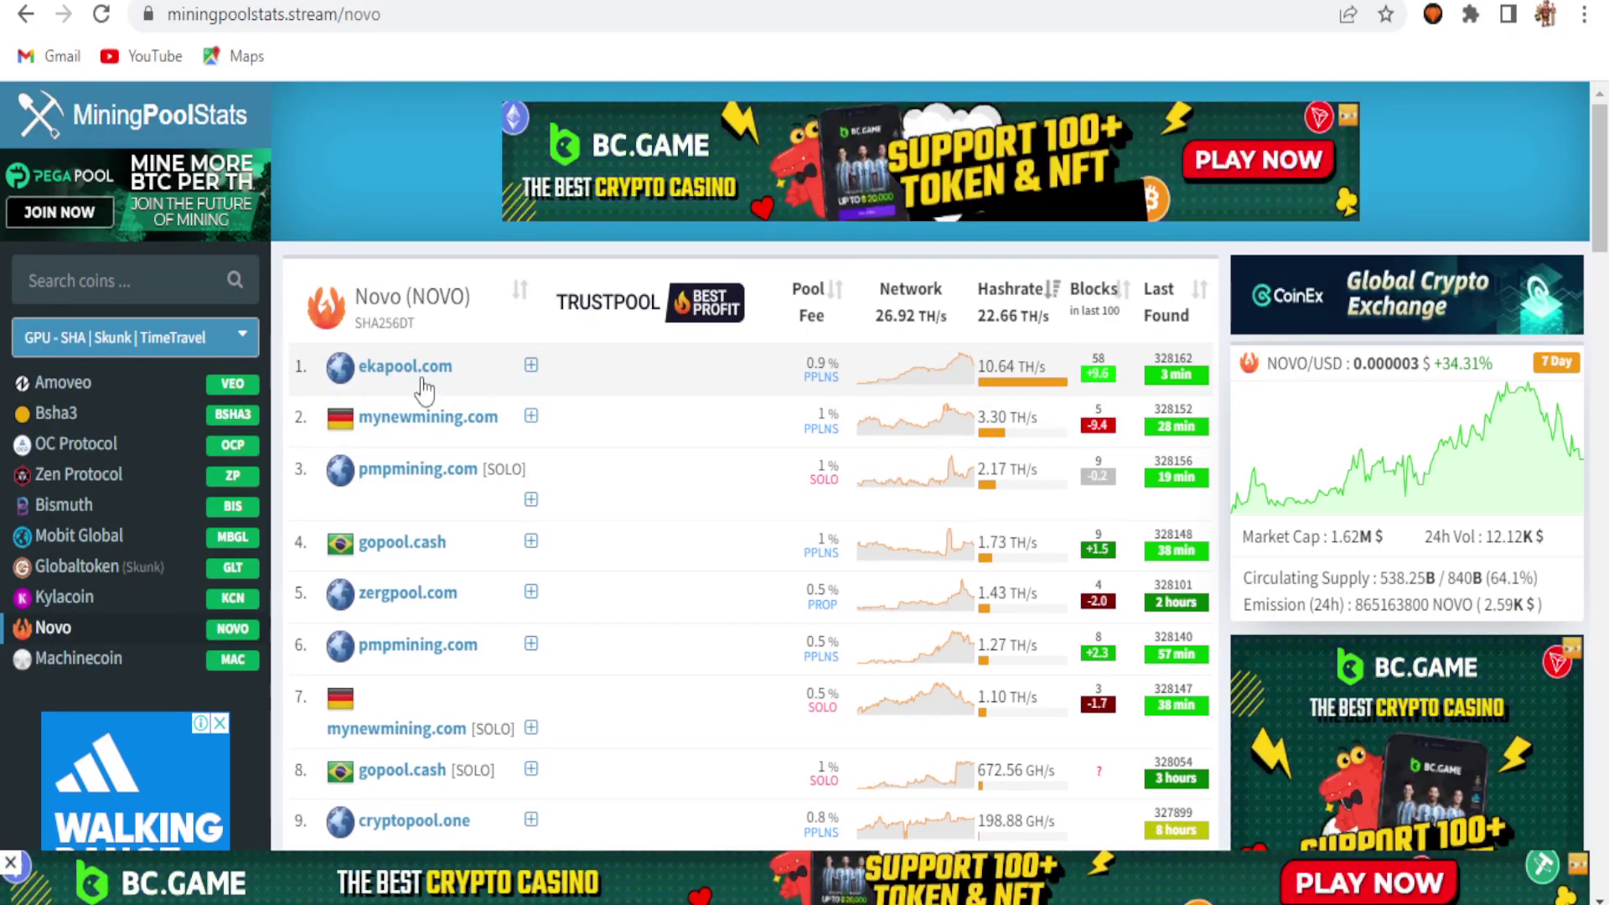
left_click(438, 369)
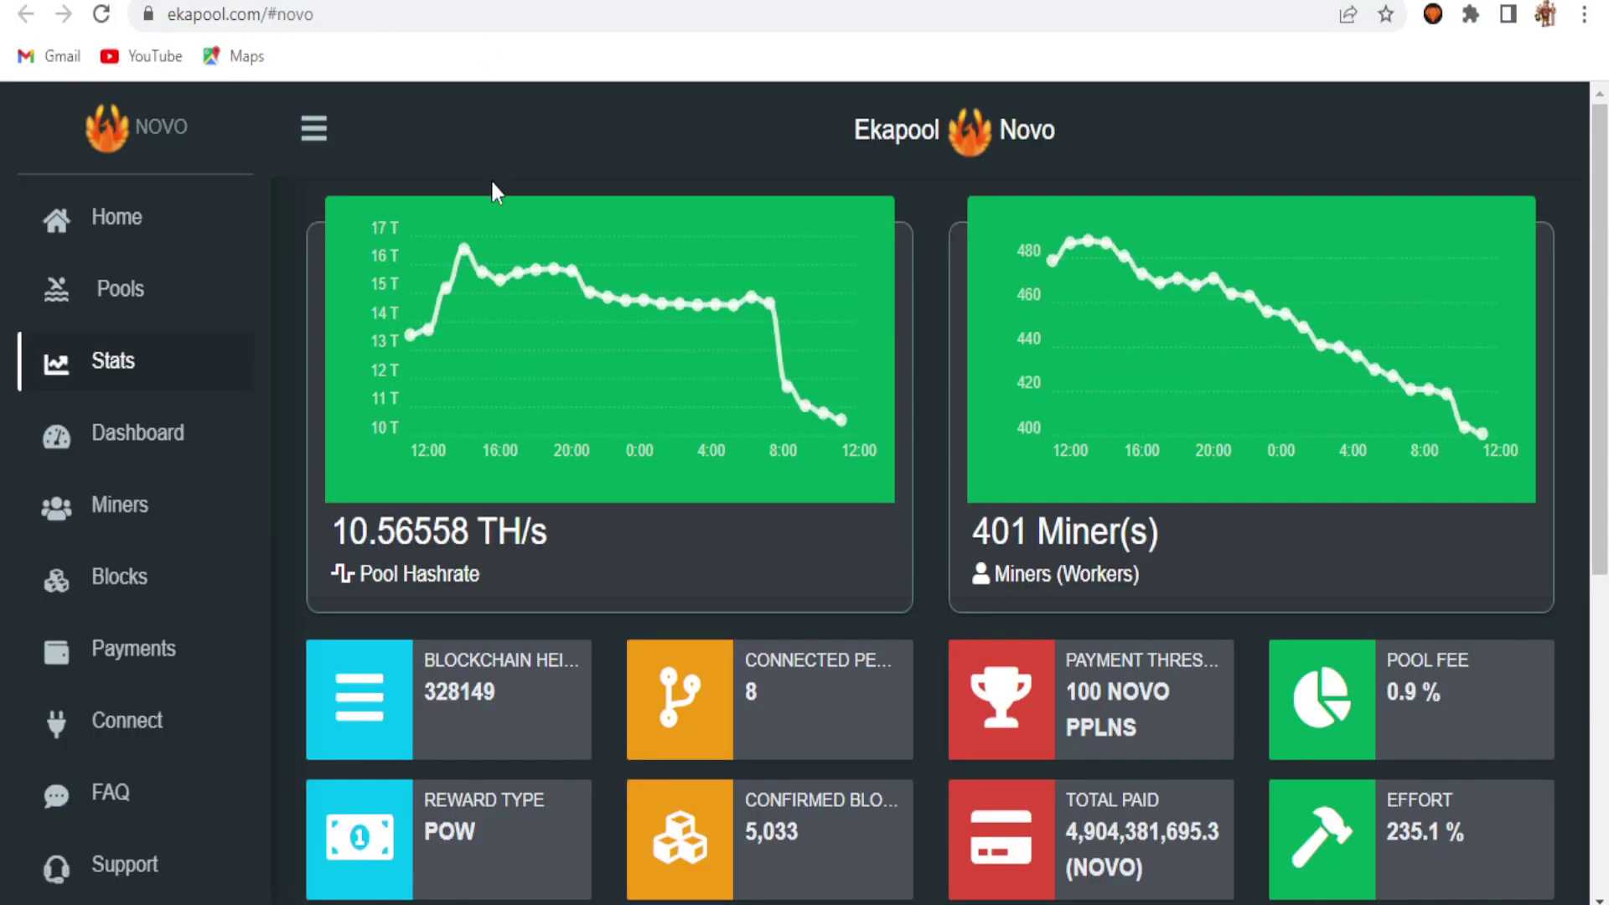
Step: Show Ekapool's Connect page and scroll down to its SRBMiner and BZMiner settings
left_click(131, 731)
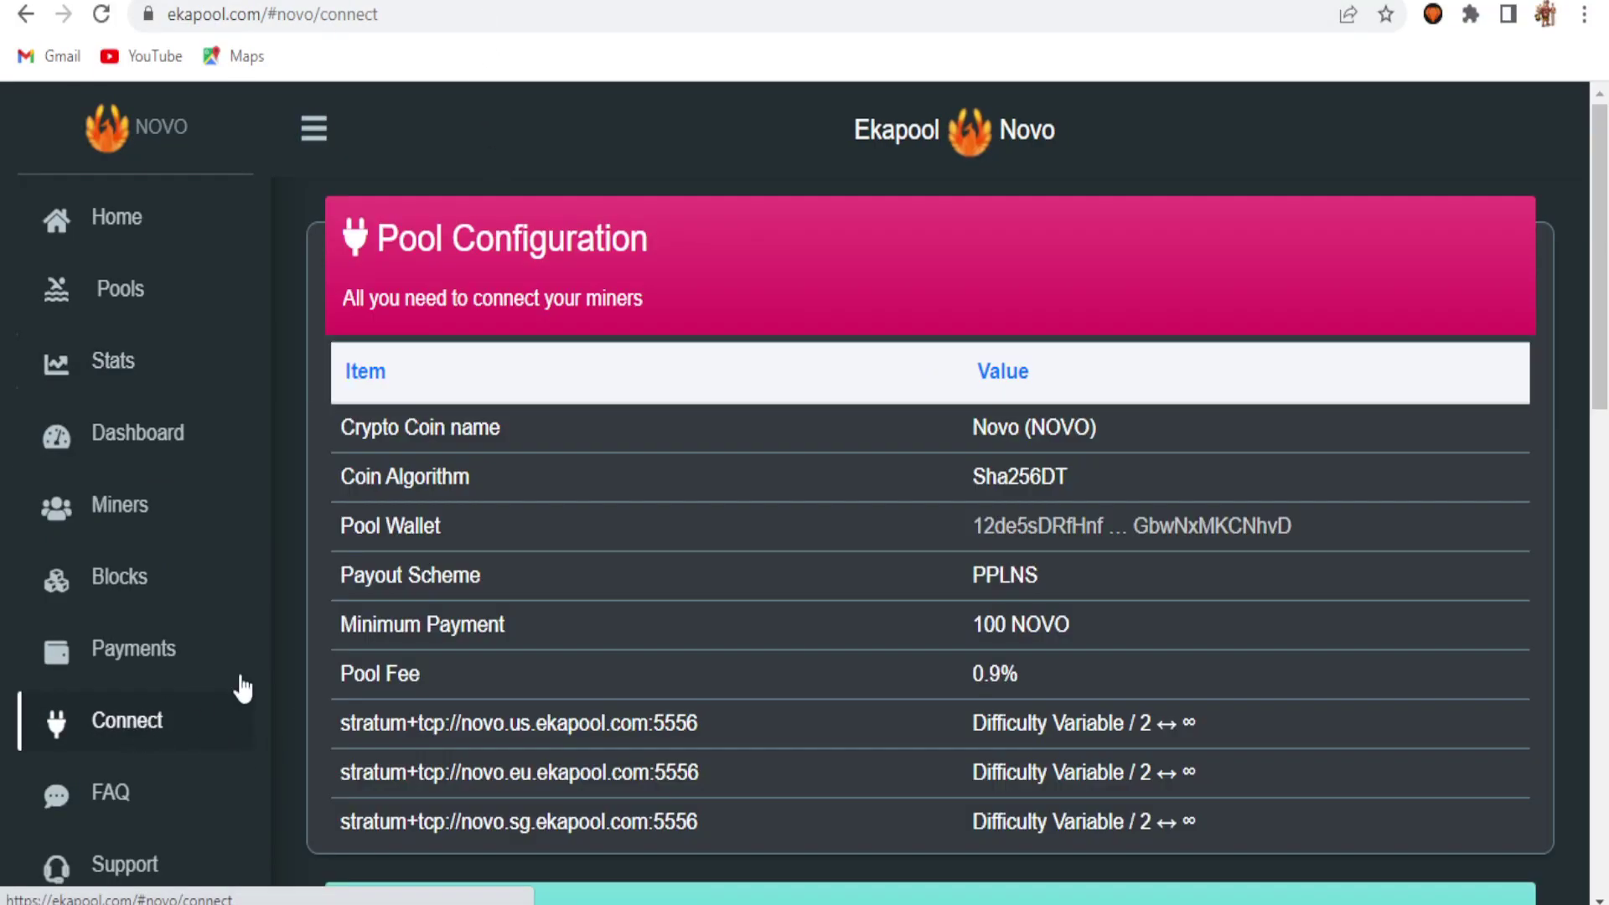
scroll(1490, 269, "down", 3)
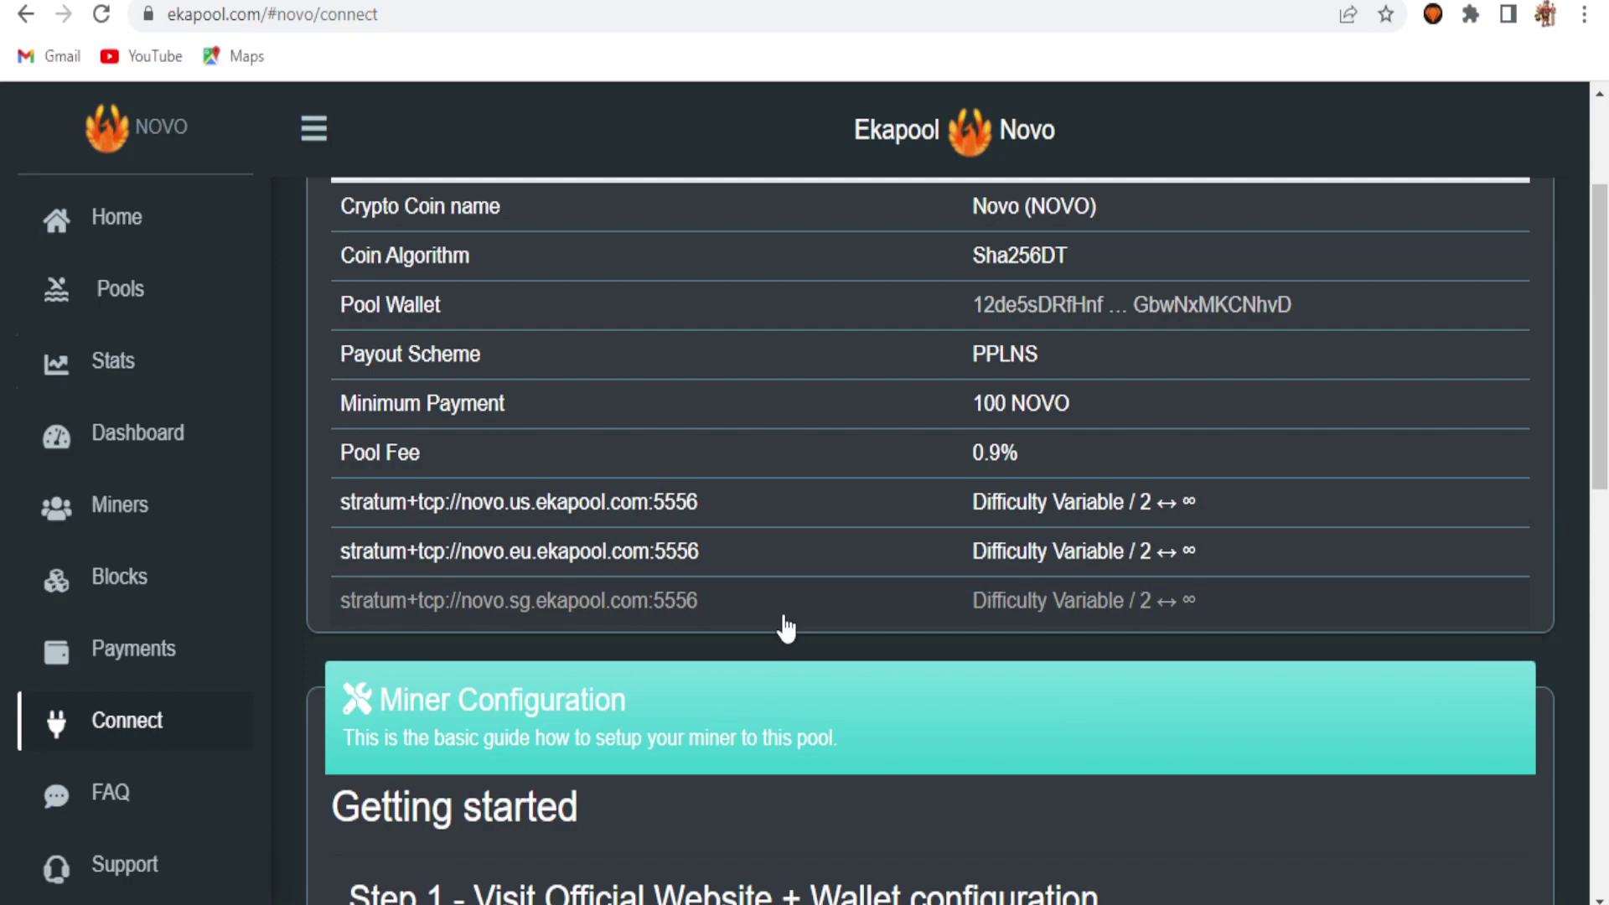
scroll(1599, 336, "down", 1)
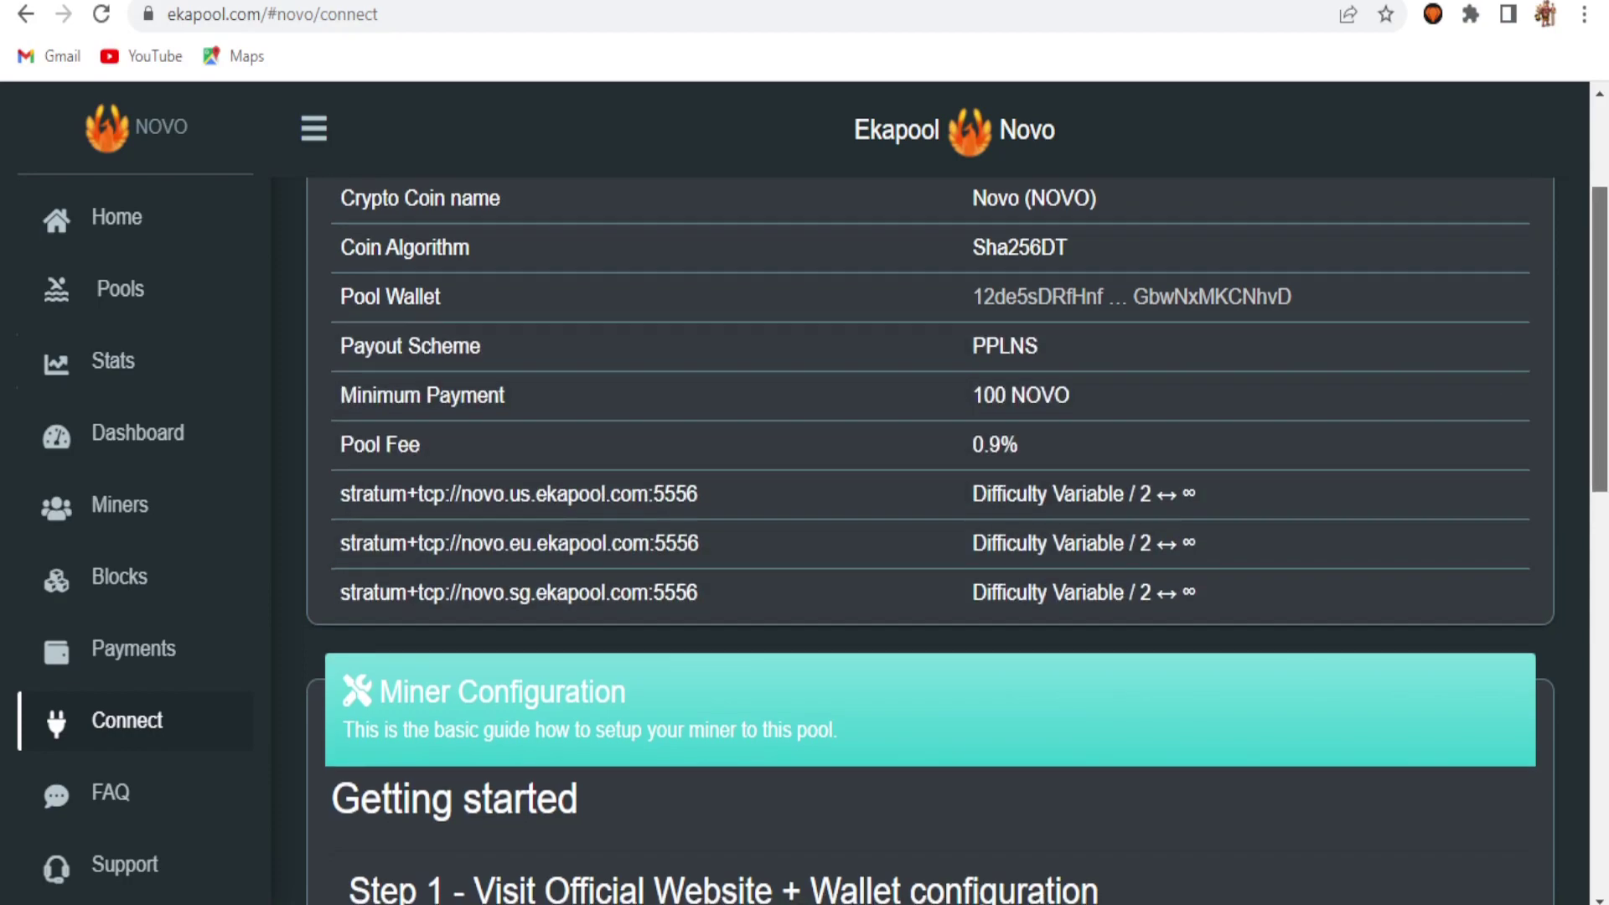
scroll(930, 536, "down", 5)
scroll(930, 537, "down", 5)
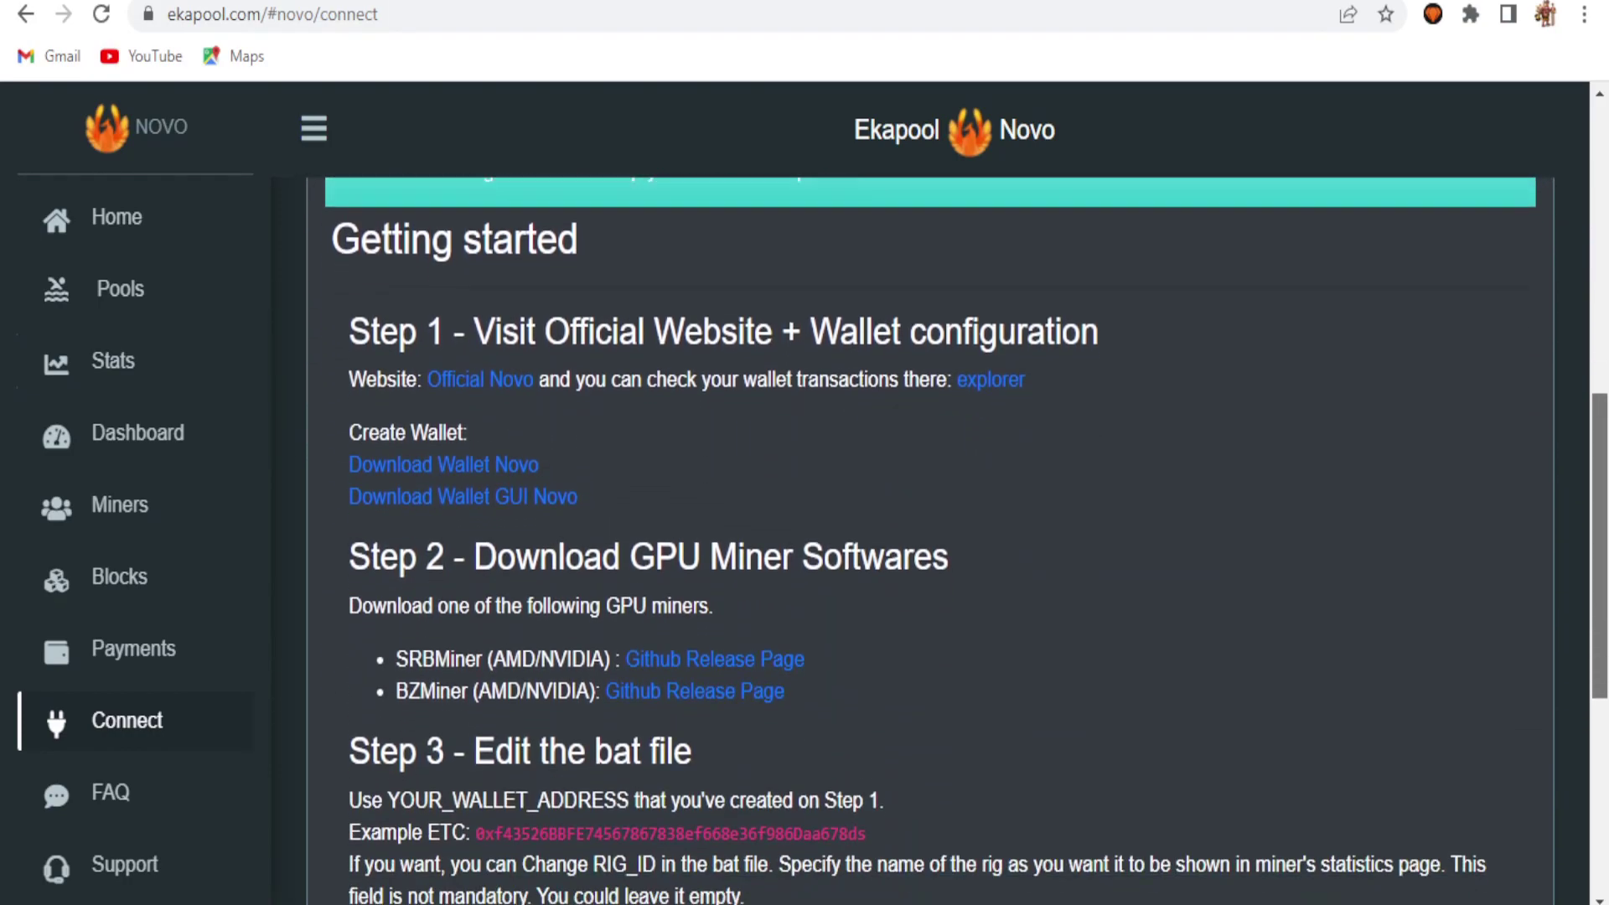
scroll(930, 536, "down", 2)
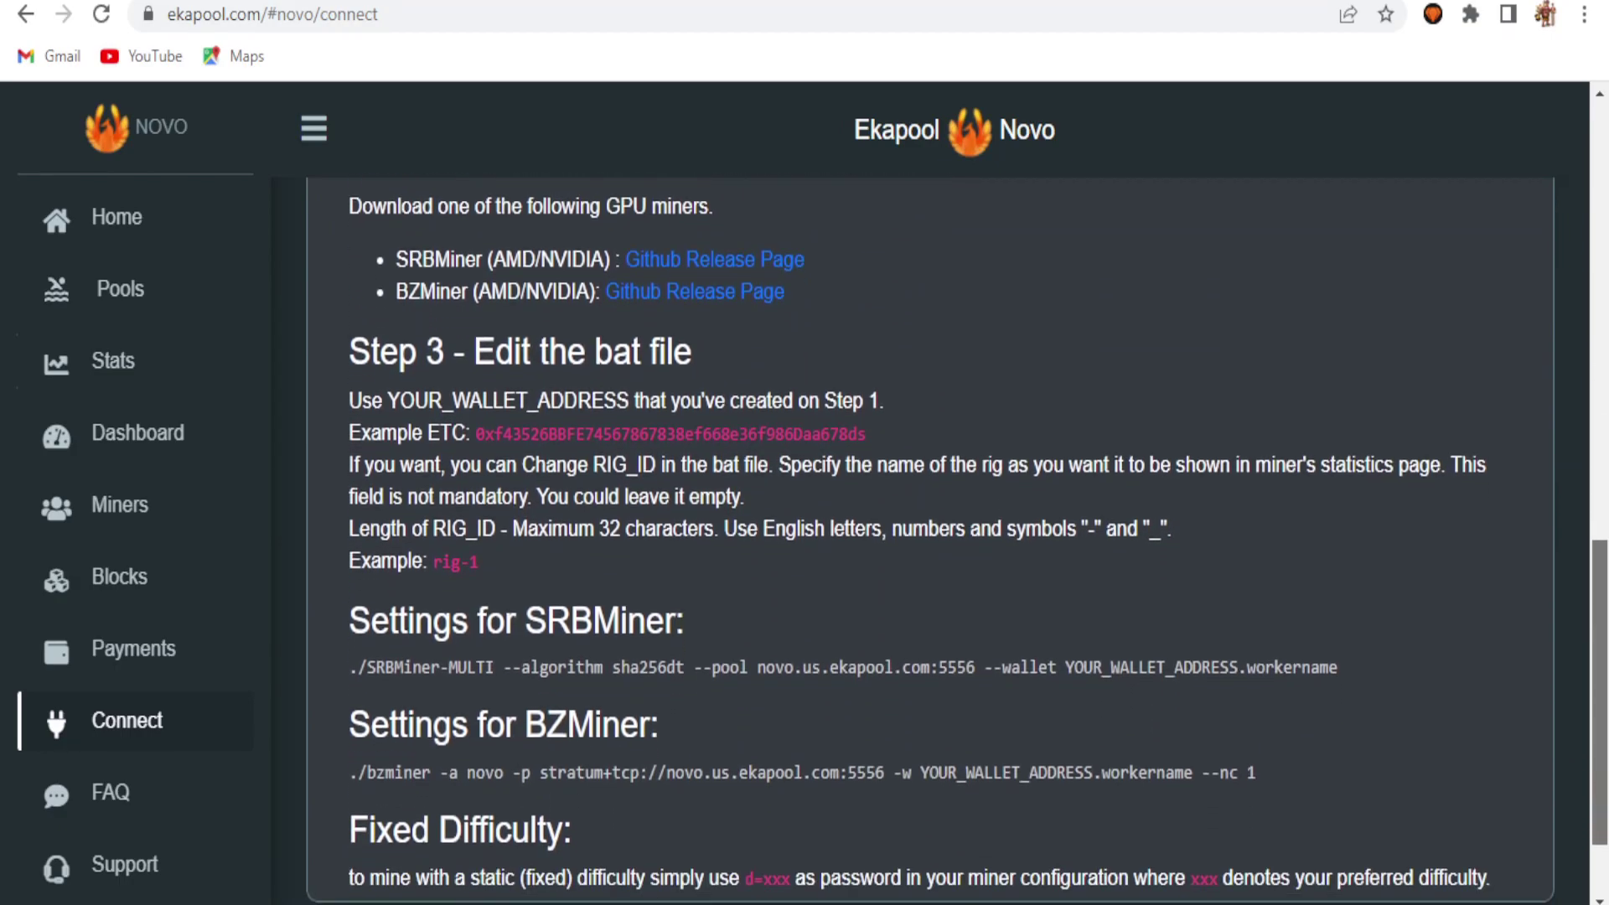
scroll(931, 537, "down", 1)
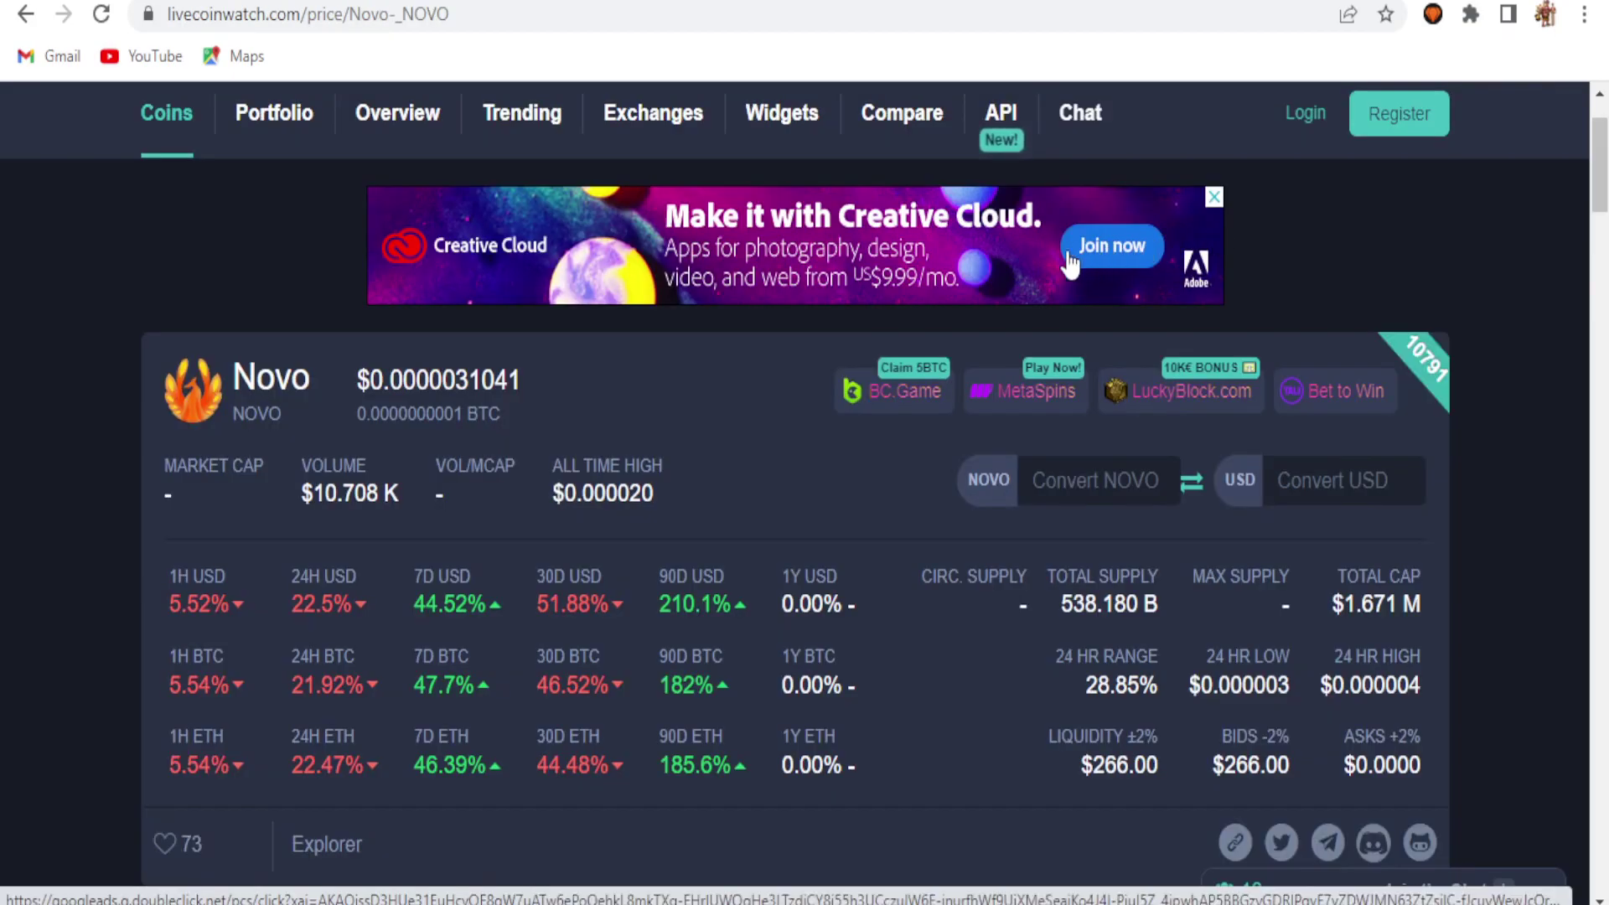
Step: Refresh LiveCoinWatch's Novo price page, then switch to the XeggeX NOVO/USDT market
key("F5")
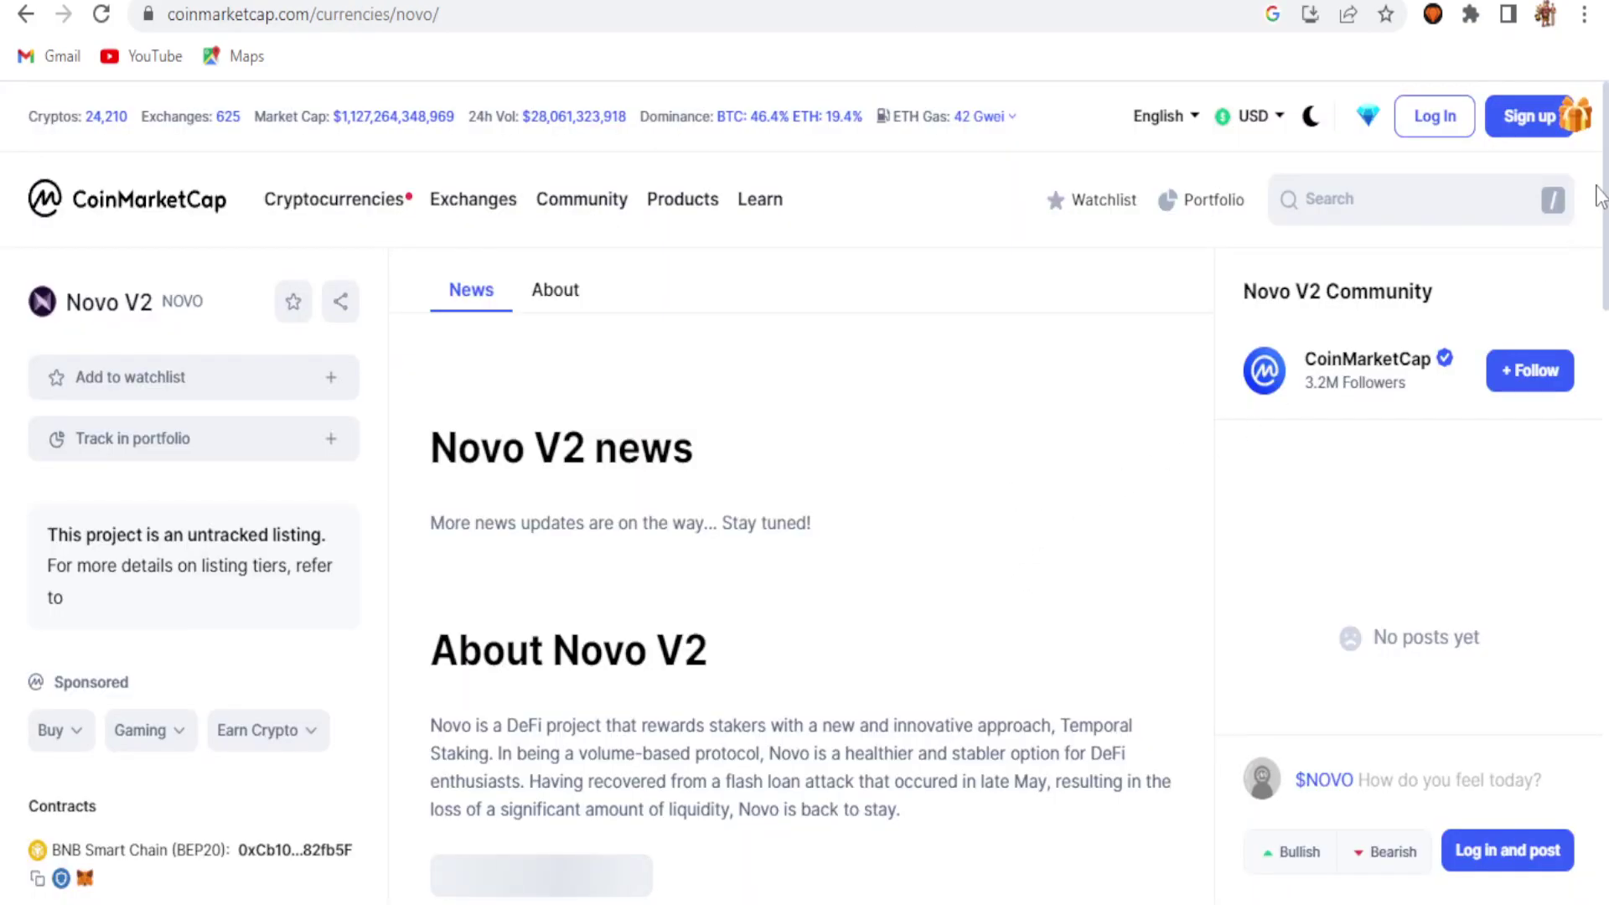
key("ctrl+Tab")
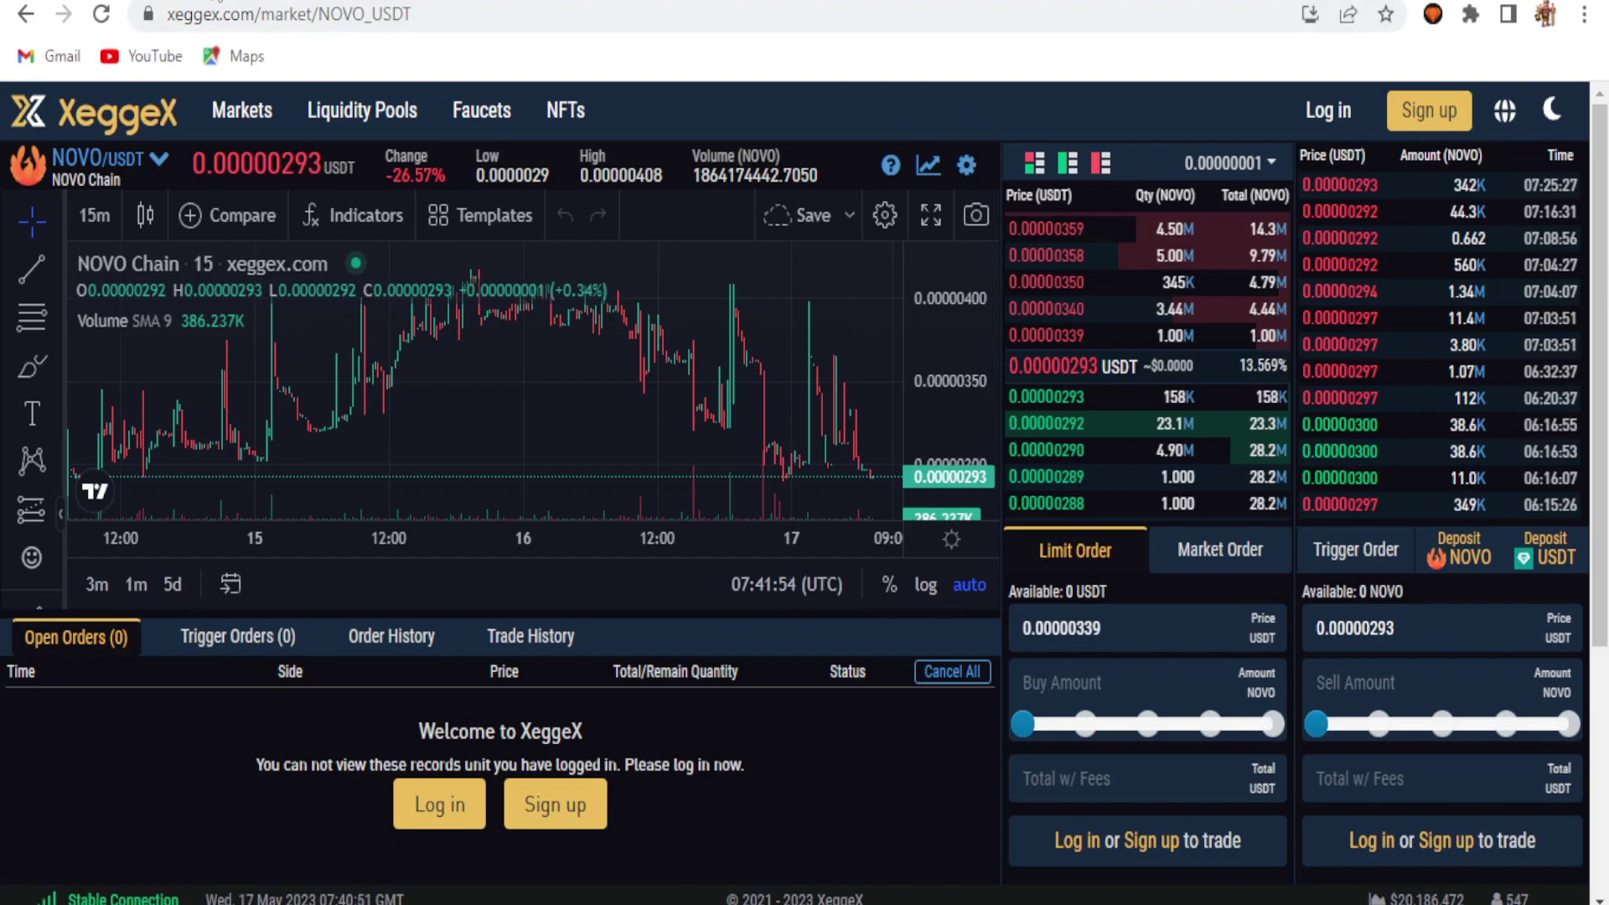
Step: Switch to the novo.money website and scroll through its page
key("ctrl+Tab")
left_click_drag(1601, 155, 1602, 235)
scroll(1602, 228, "up", 2)
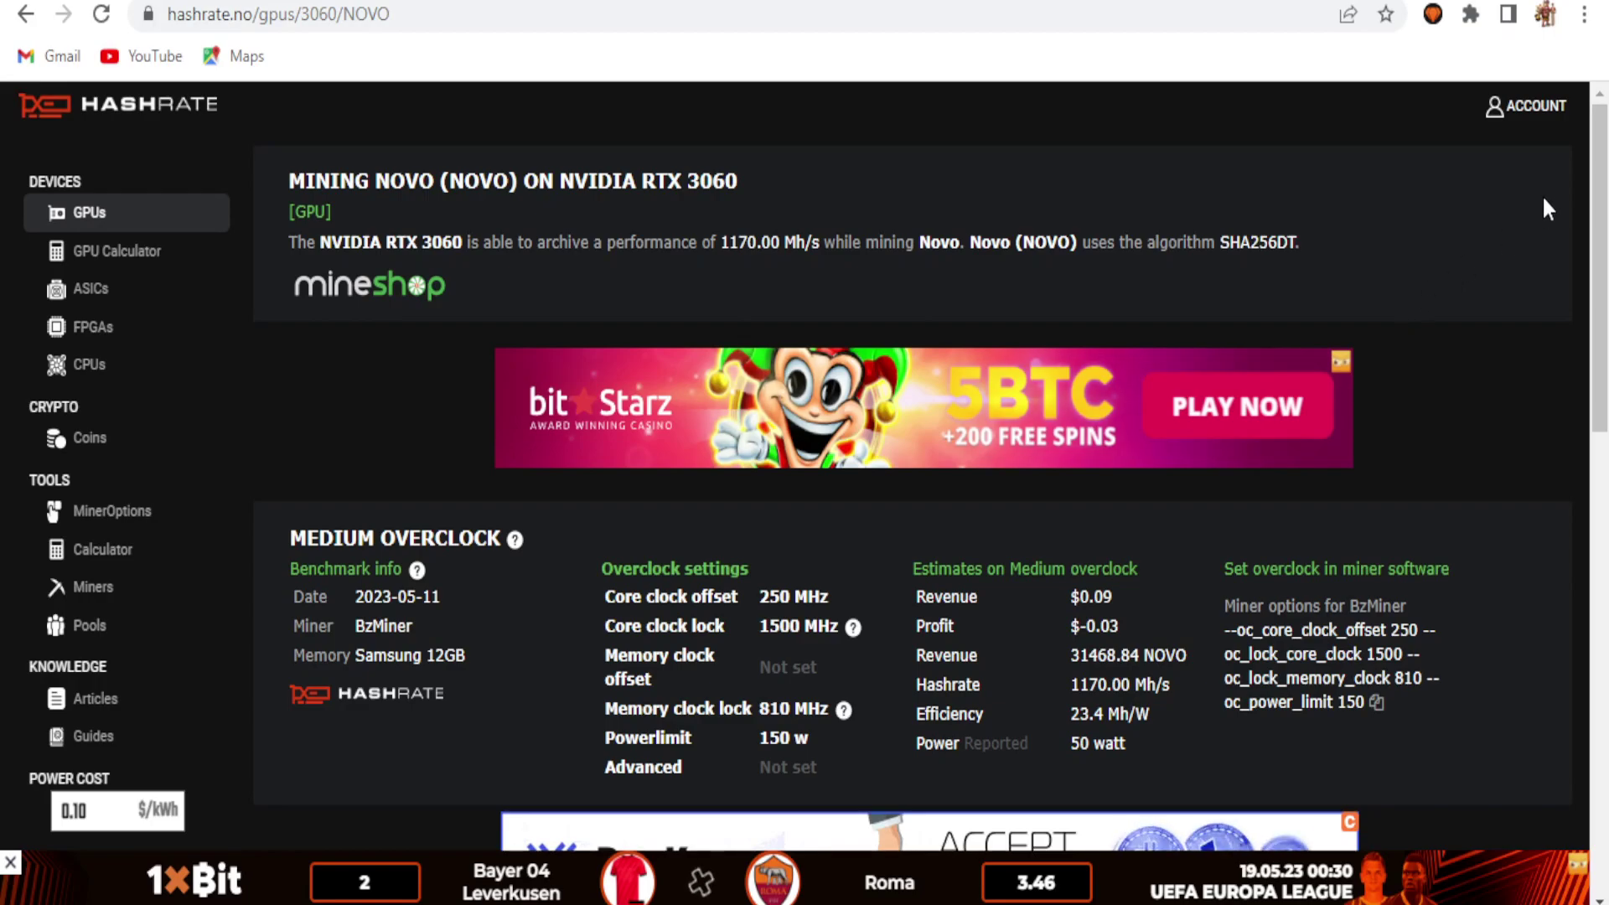
scroll(922, 469, "down", 2)
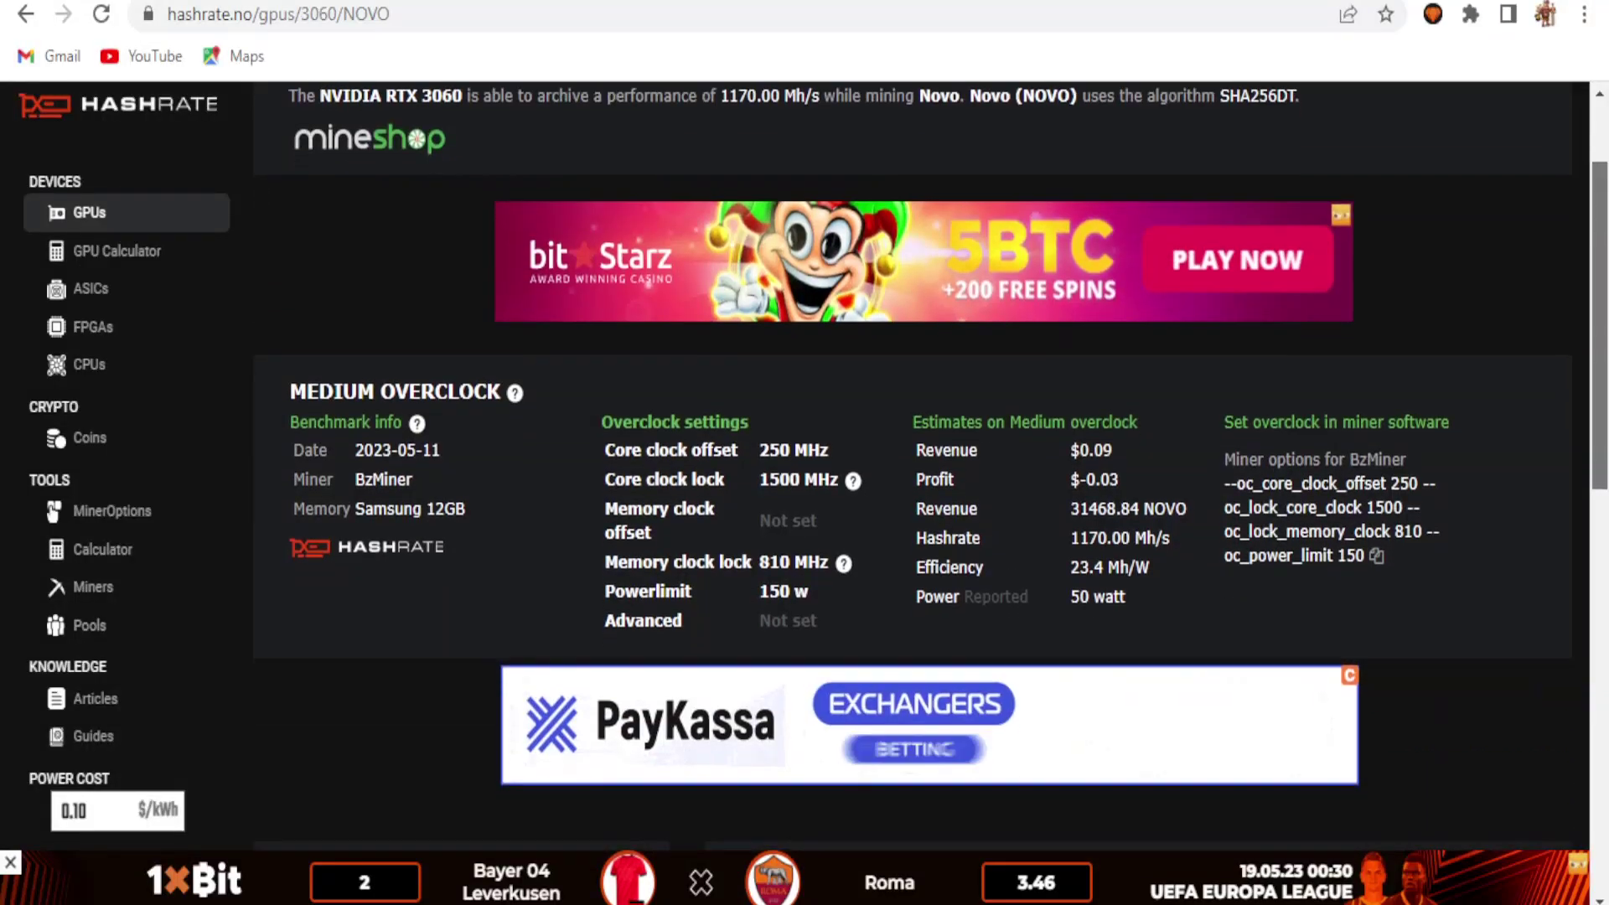
scroll(922, 469, "down", 1)
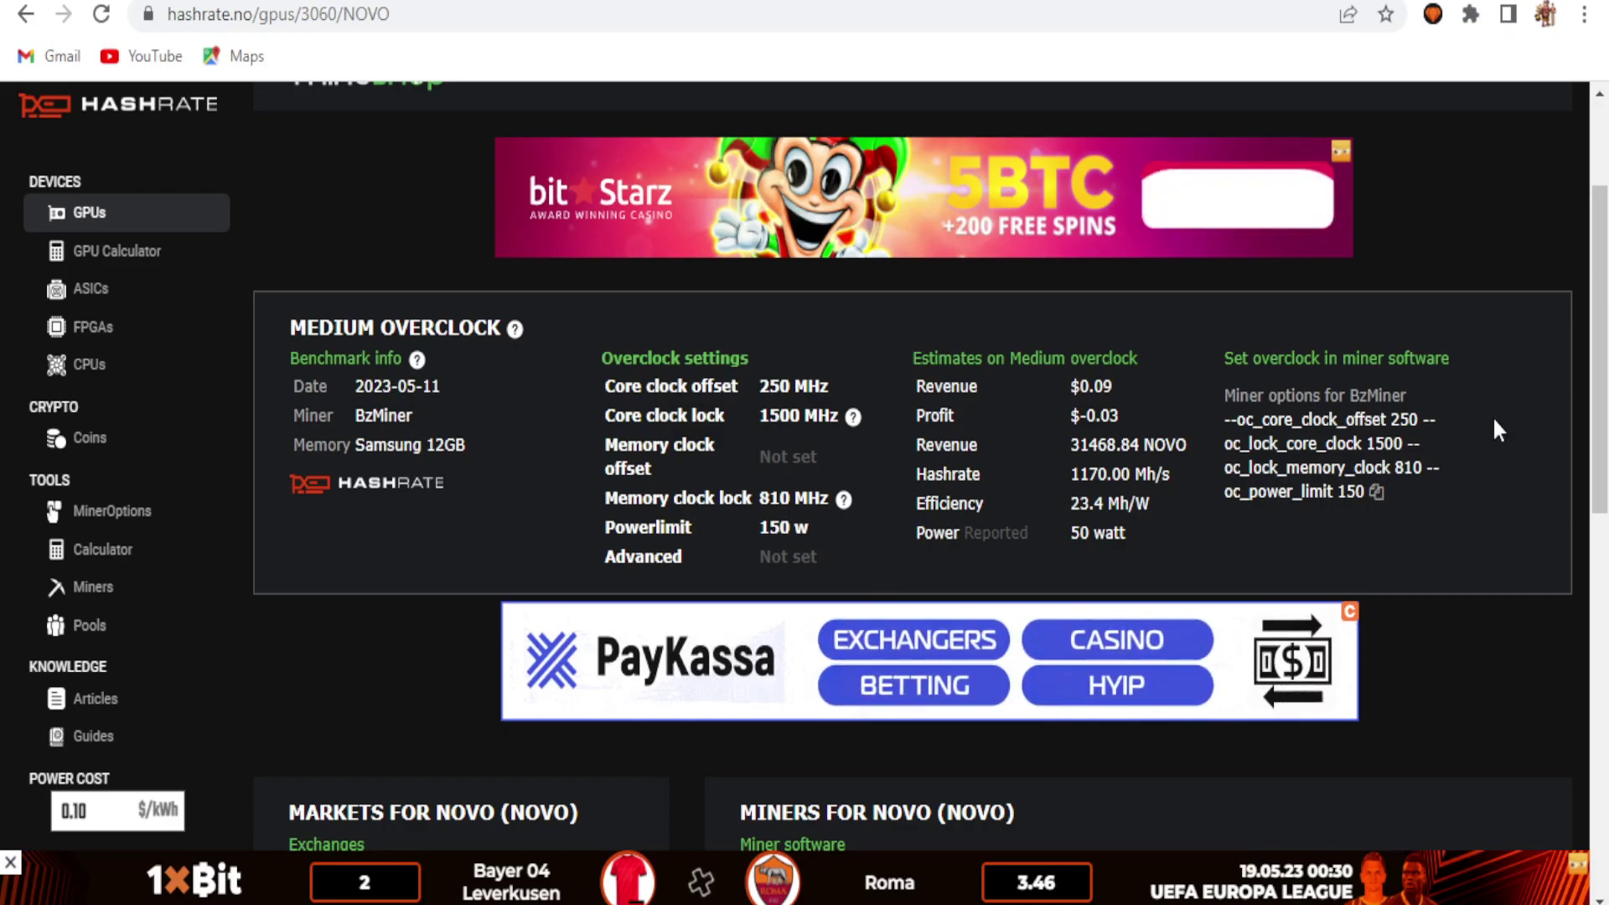
scroll(930, 489, "down", 4)
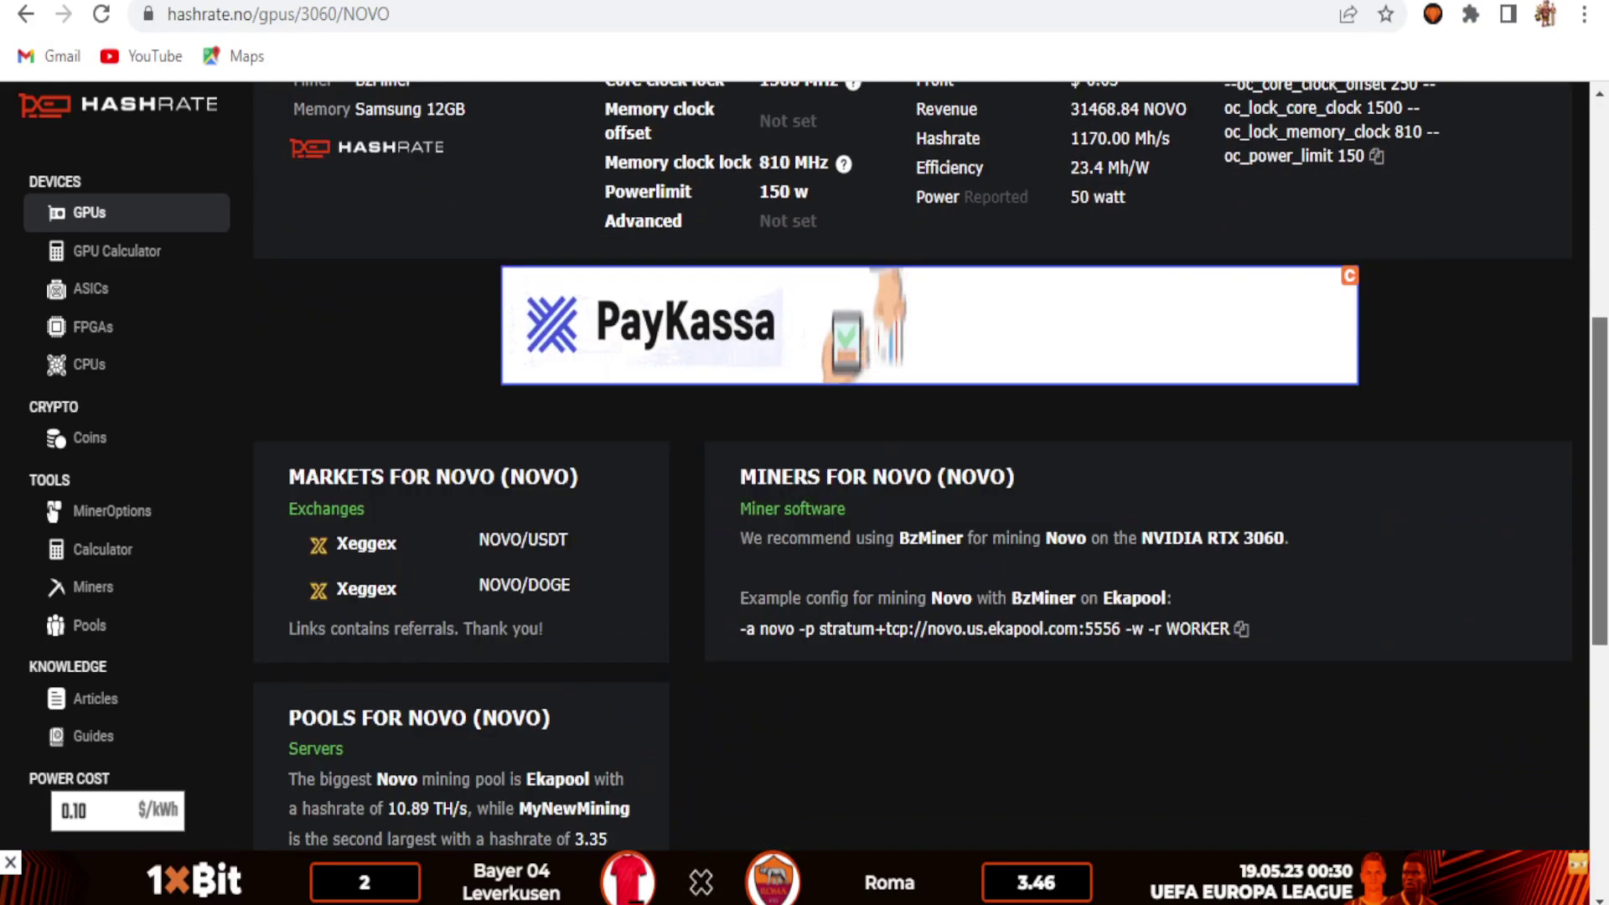
scroll(1603, 449, "down", 1)
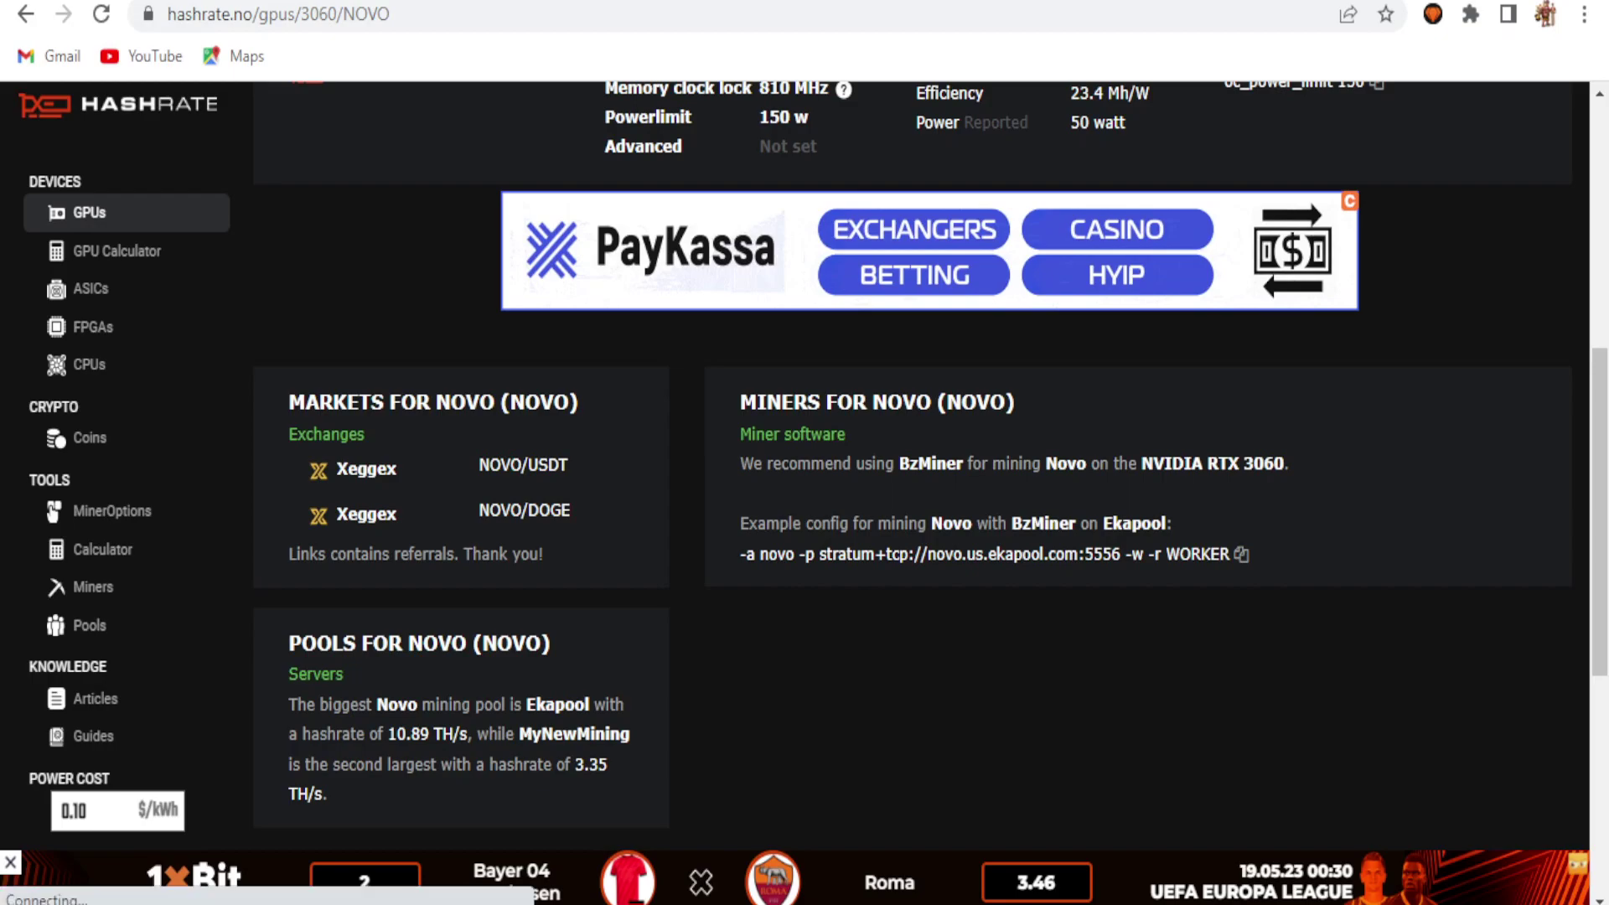
left_click(966, 262)
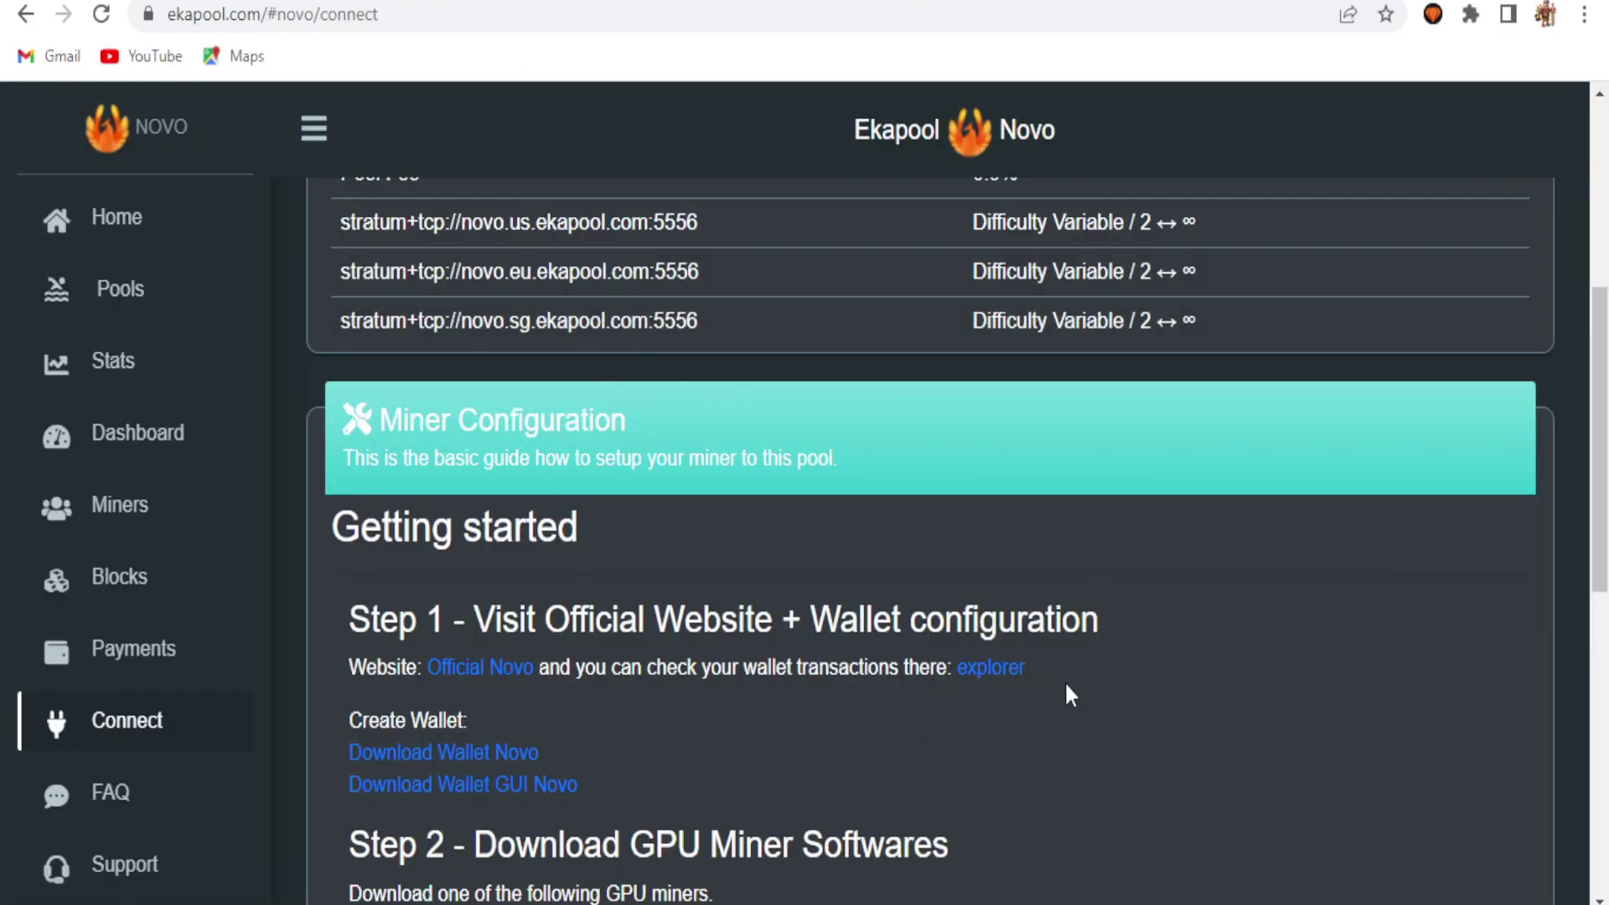
Step: Scroll back up to Ekapool's Pool Configuration table, then switch to the HiveOS Wallets page
scroll(930, 536, "up", 6)
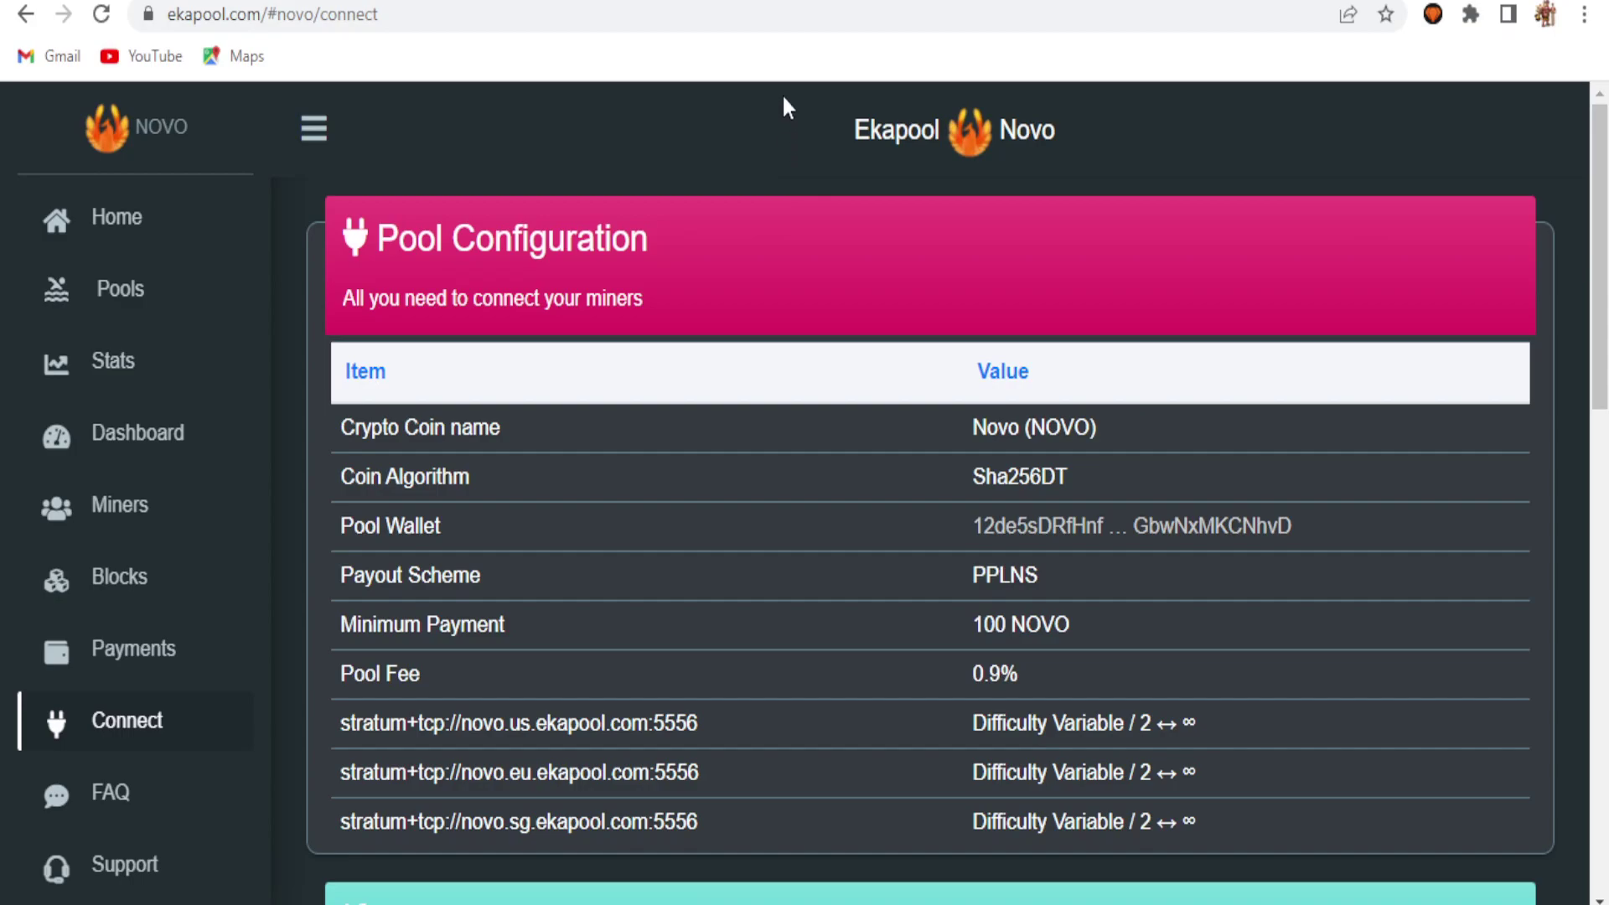
key("ctrl+Tab")
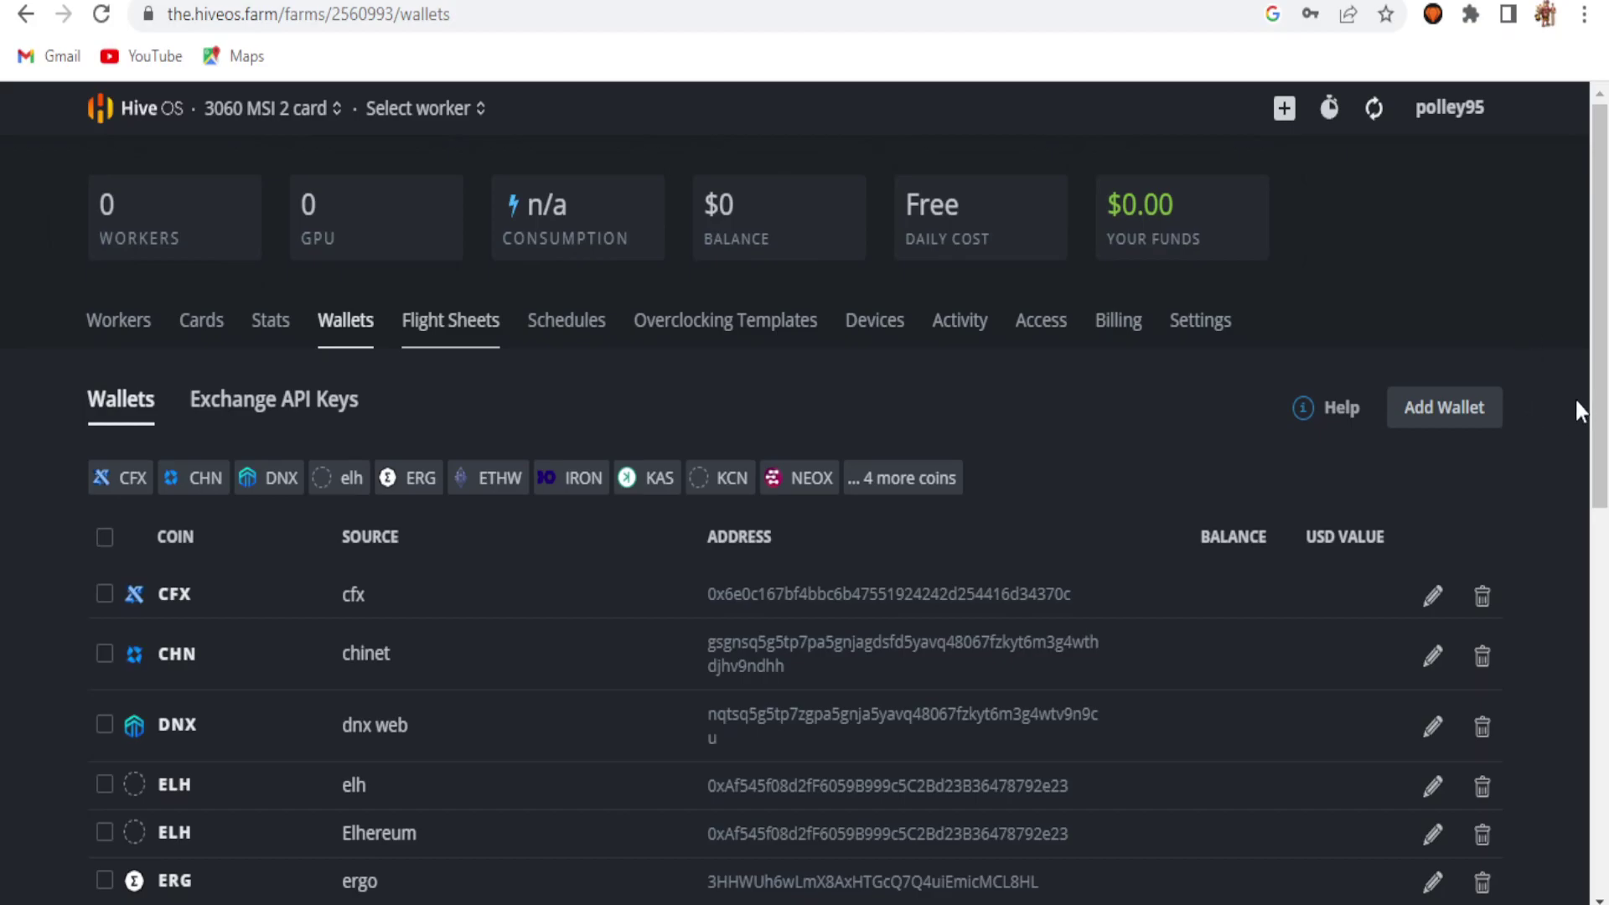
Step: Add a NOVO-coin wallet with the copied deposit address pasted in, named 'novo'
left_click(1442, 402)
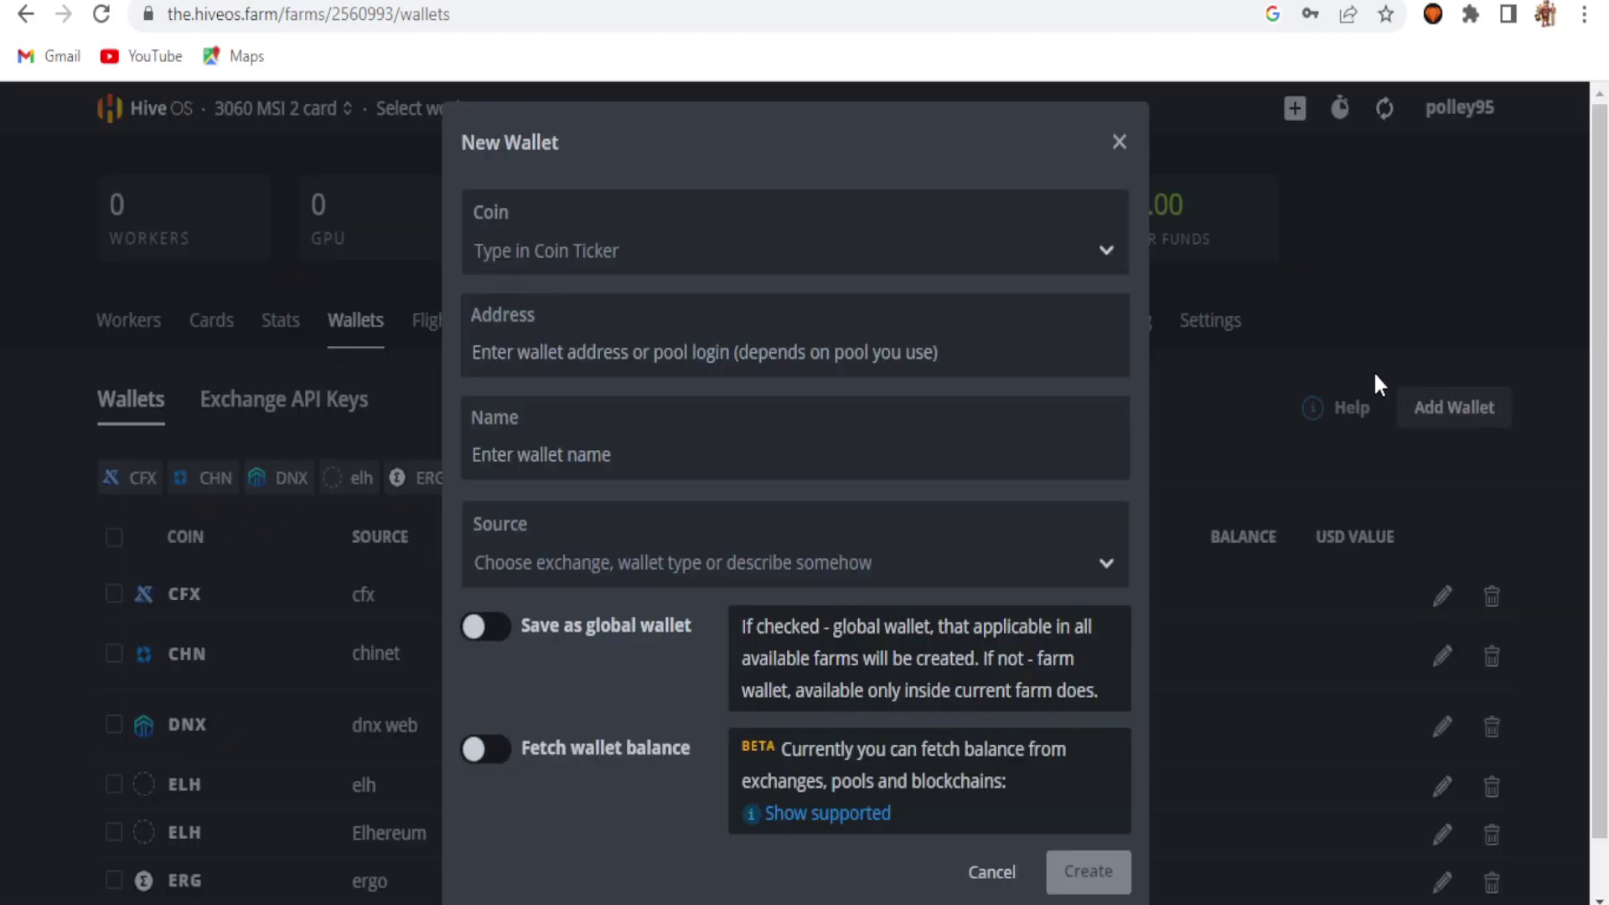
left_click(681, 246)
type("novo")
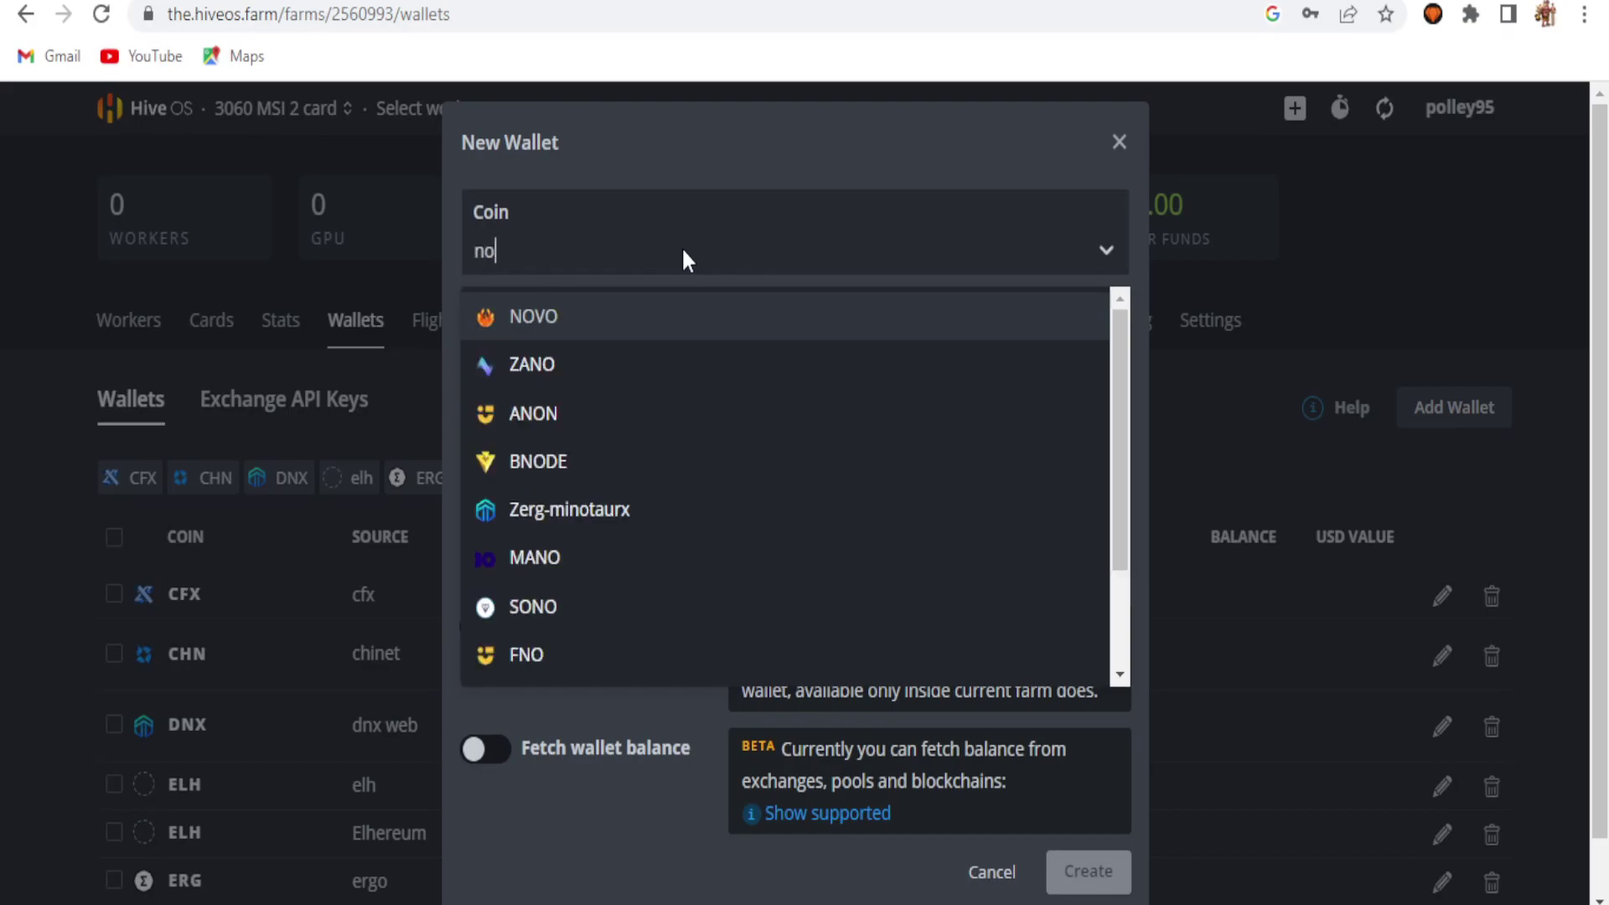
left_click(633, 313)
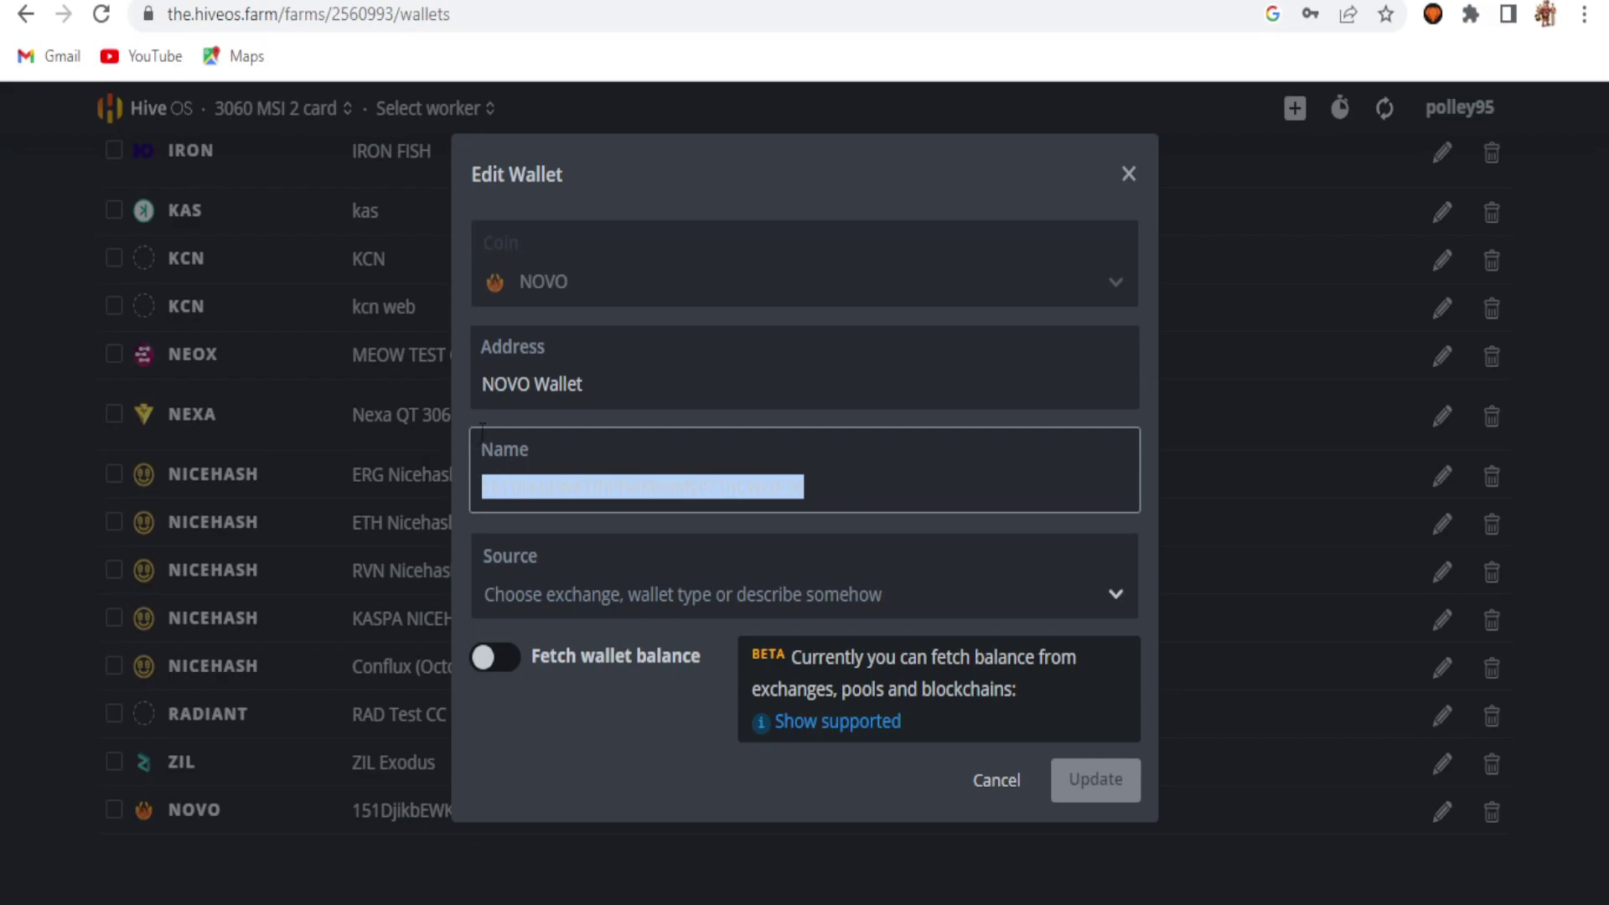
key("shift+Tab")
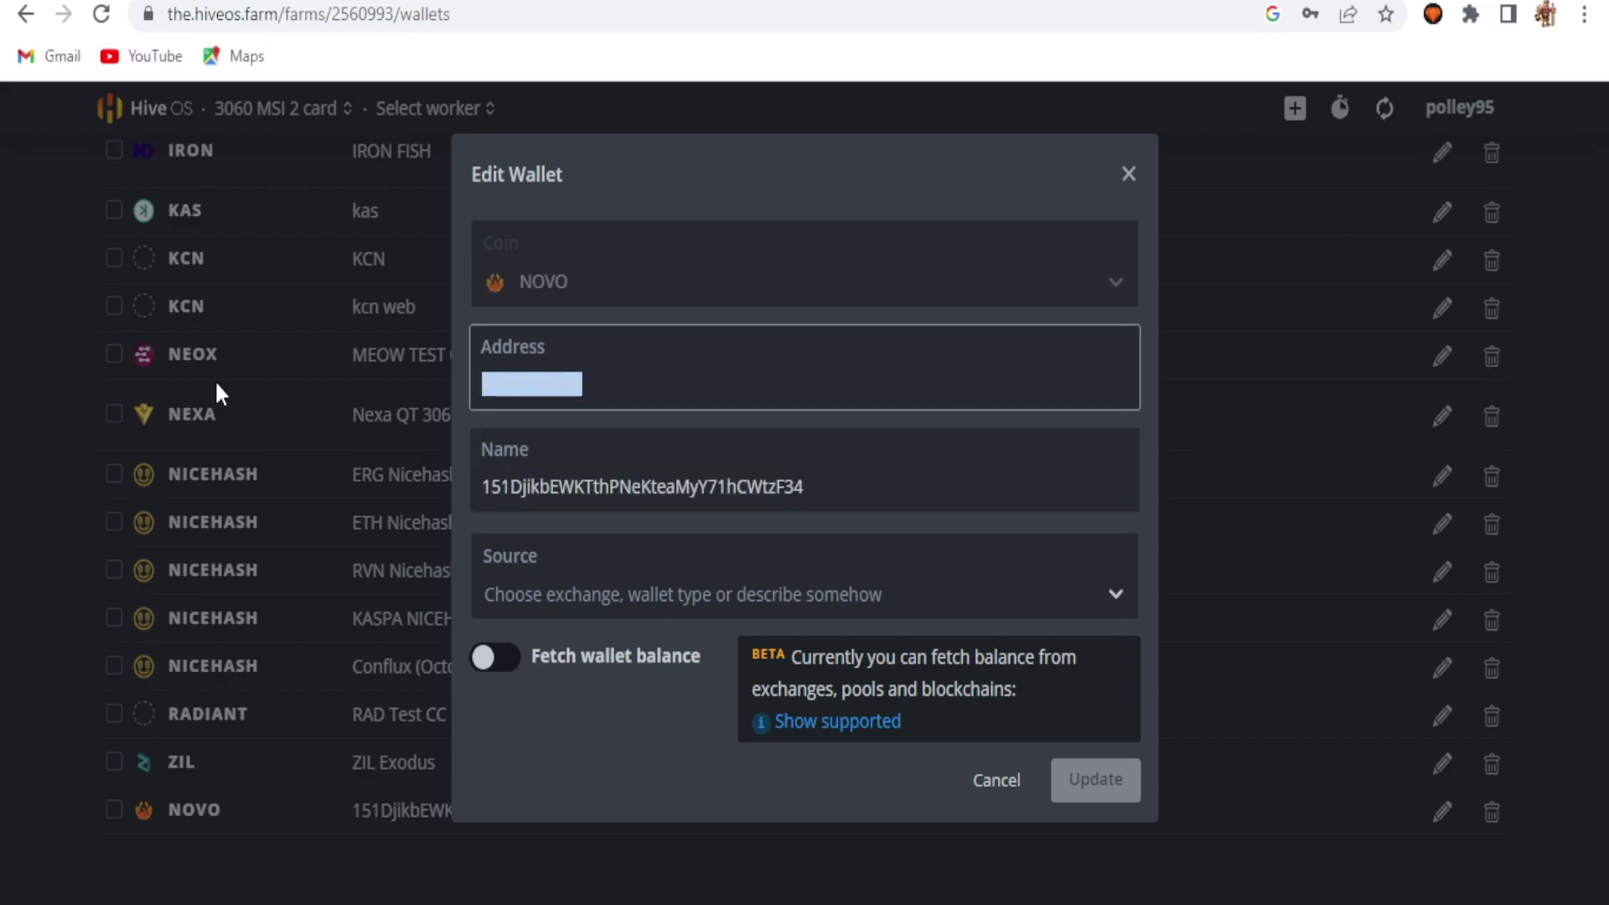
type("151DjikbEWKTthPNeKteaMyY71hCWtzF34")
key("Tab")
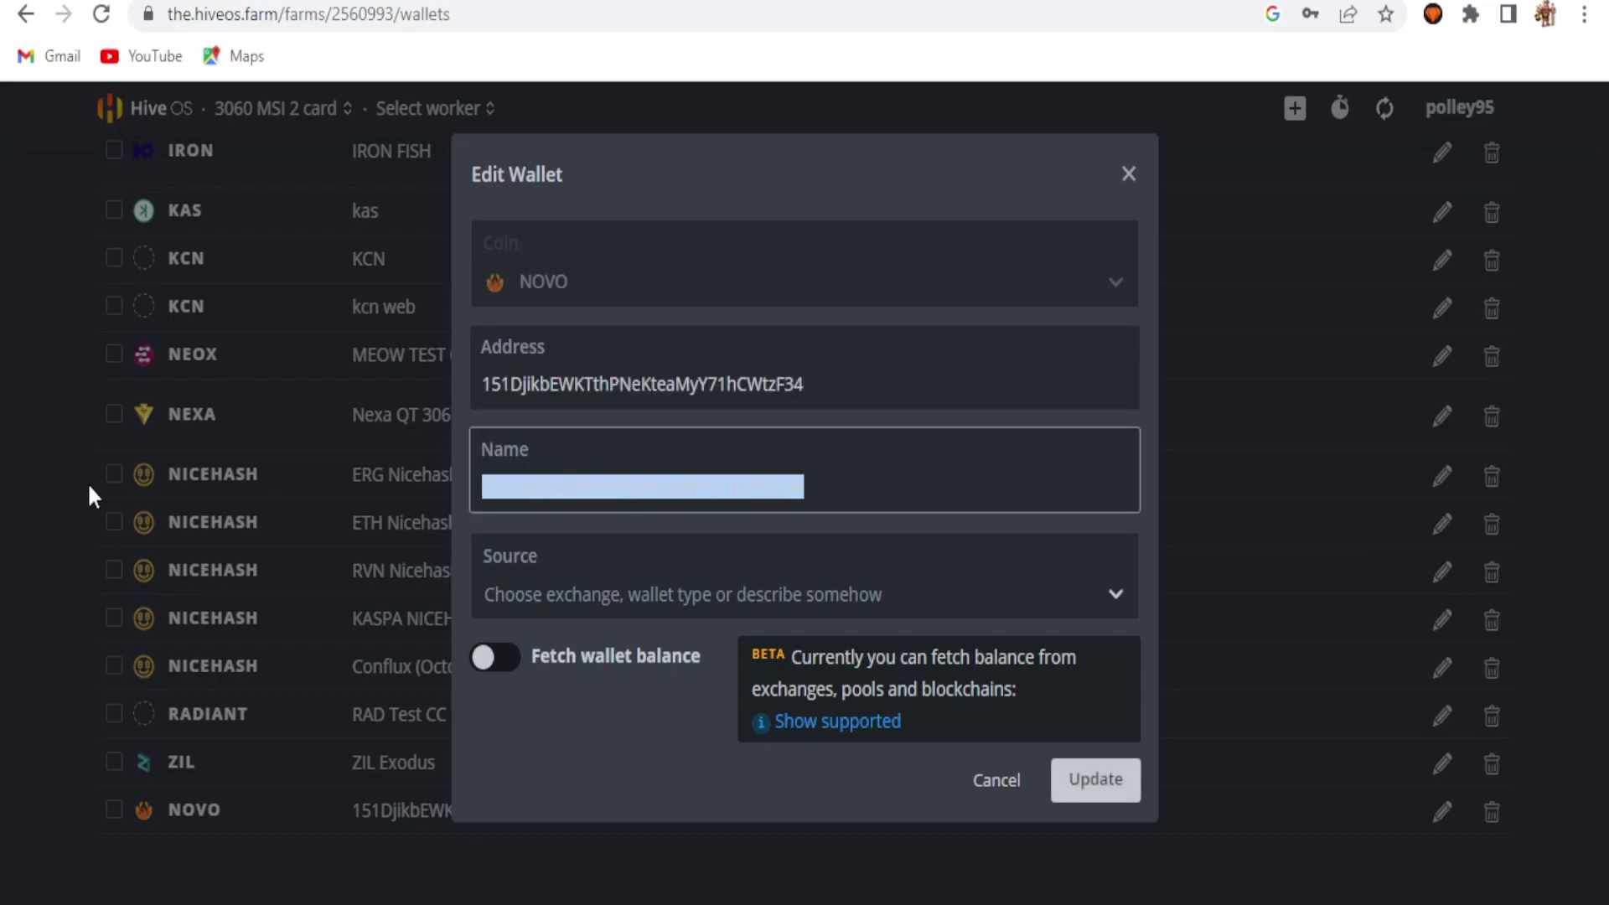
type("novo")
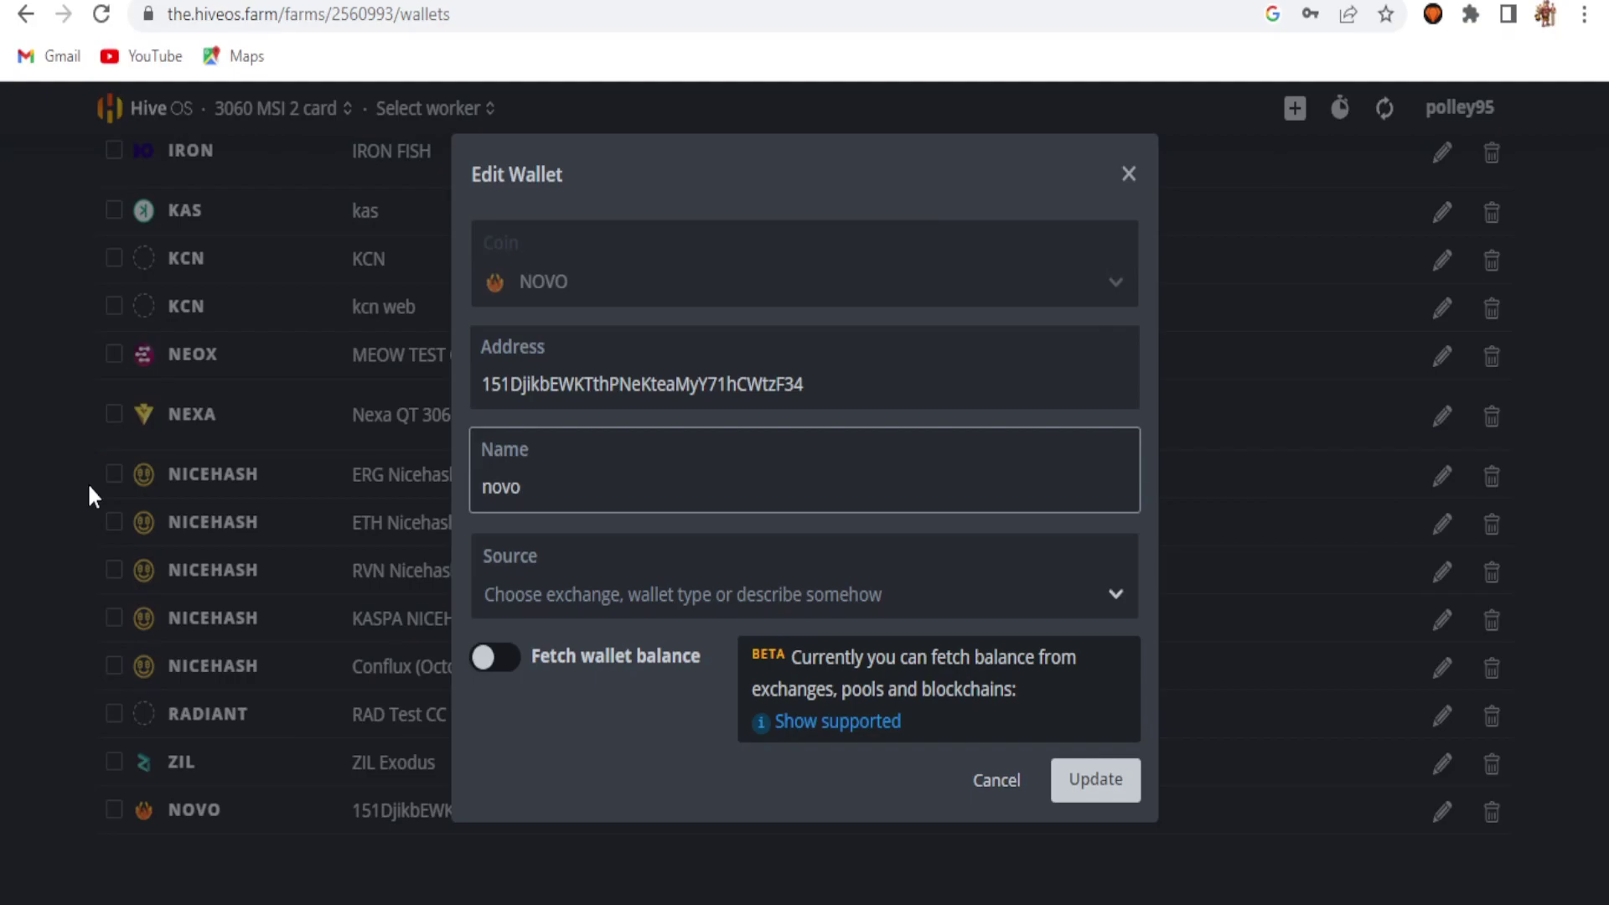
left_click(1099, 781)
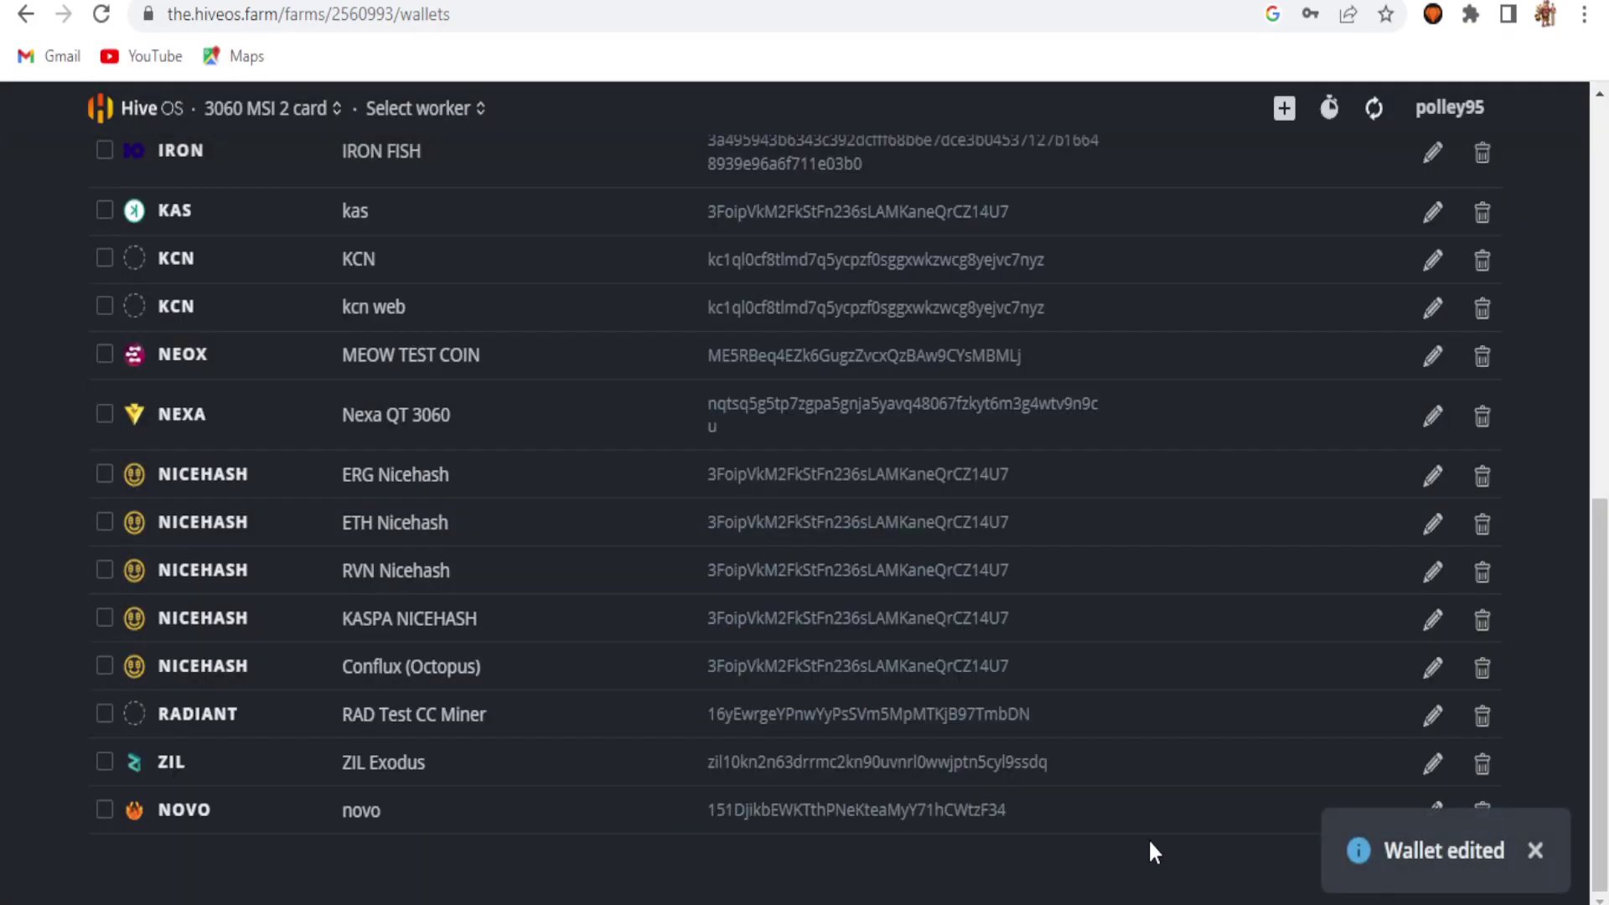
scroll(1148, 838, "up", 7)
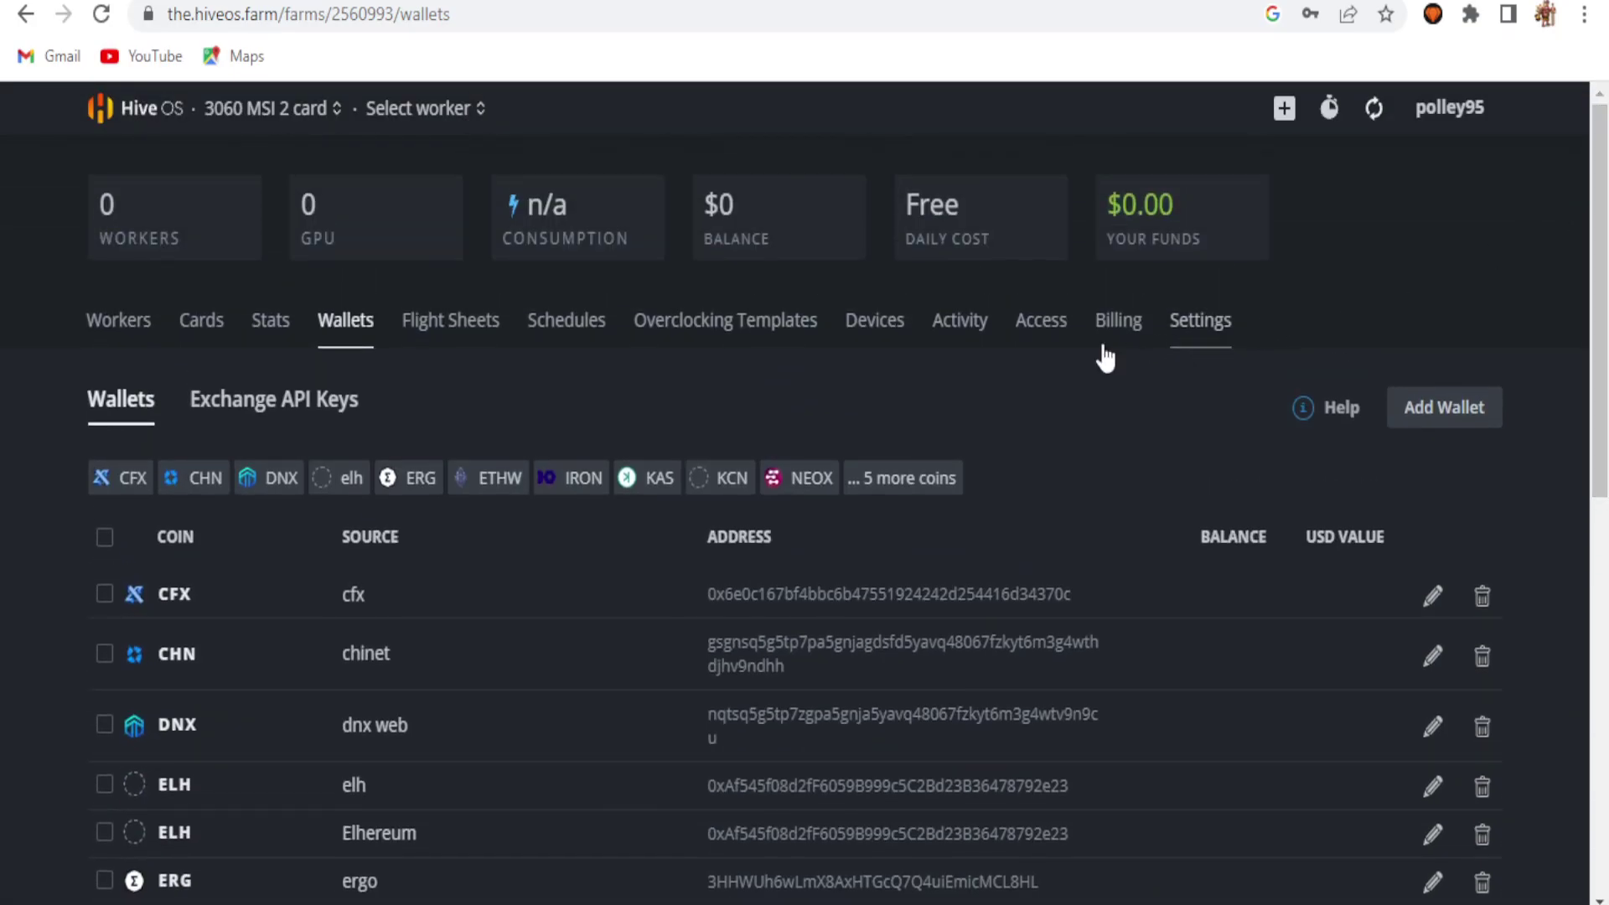
Step: Start a new flight sheet with coin NOVO, the novo wallet and pool set to Configure in miner
left_click(450, 320)
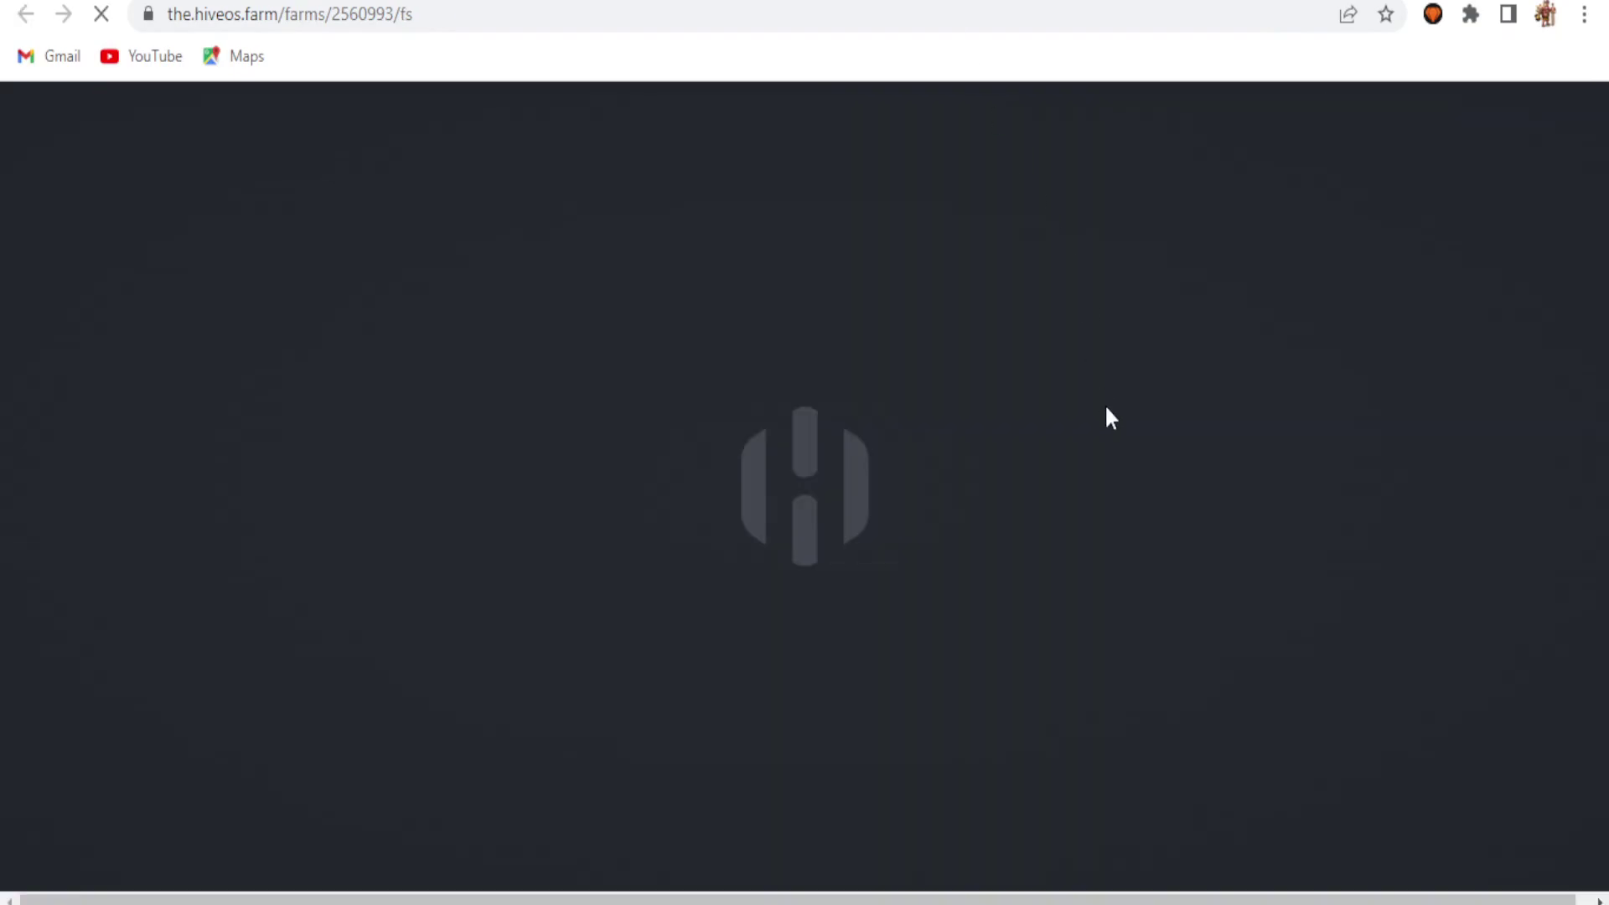
scroll(1605, 248, "down", 3)
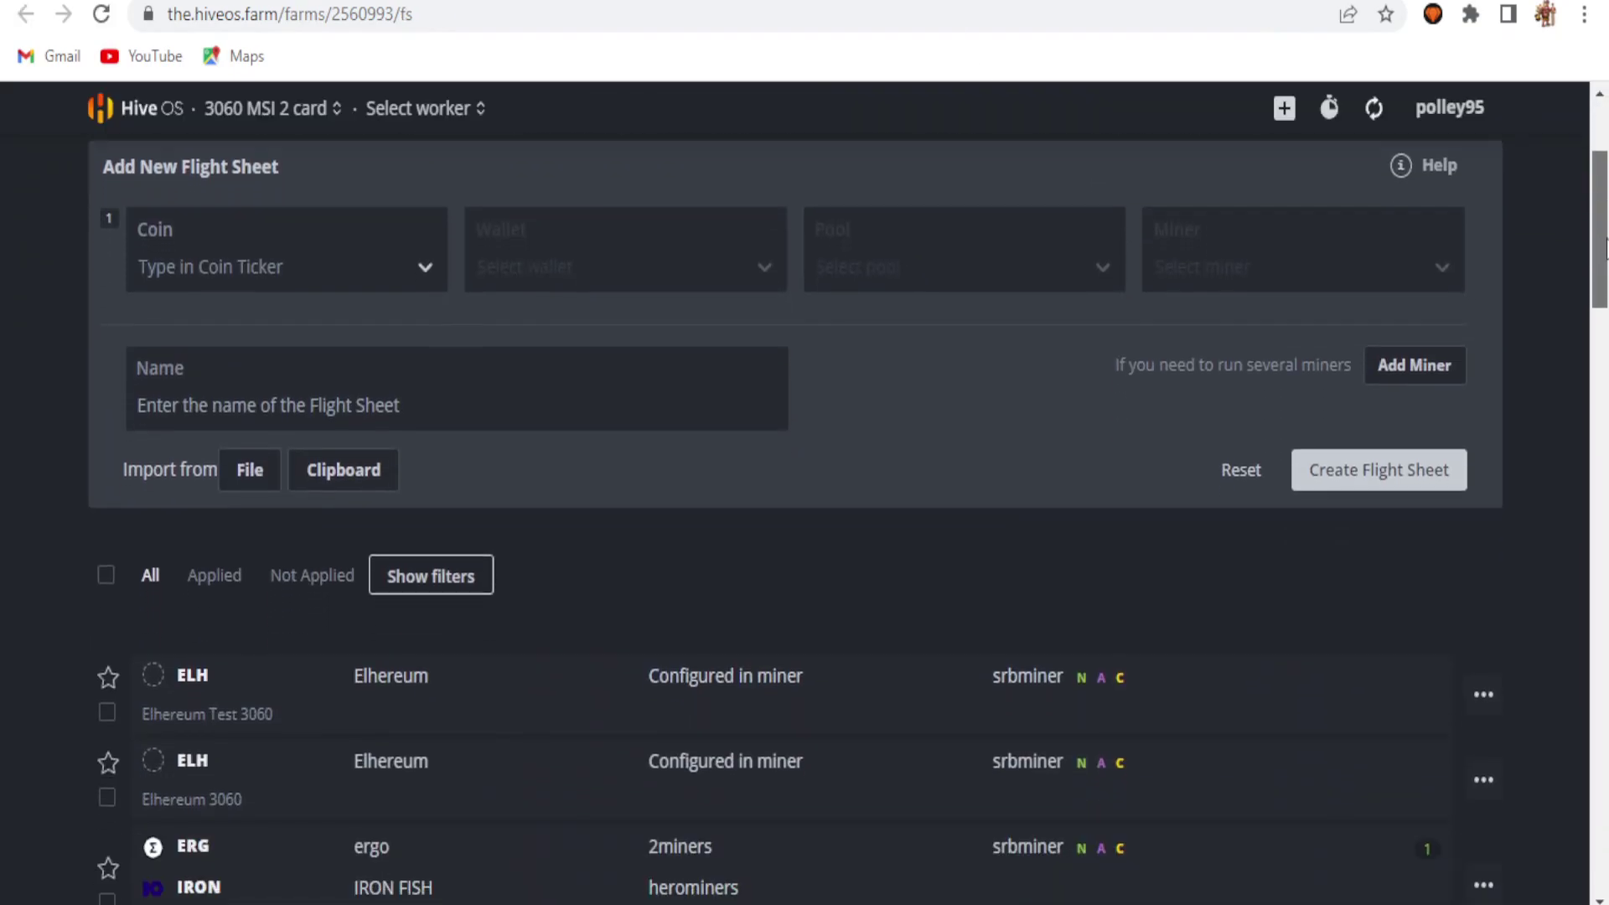
left_click_drag(1605, 248, 1605, 254)
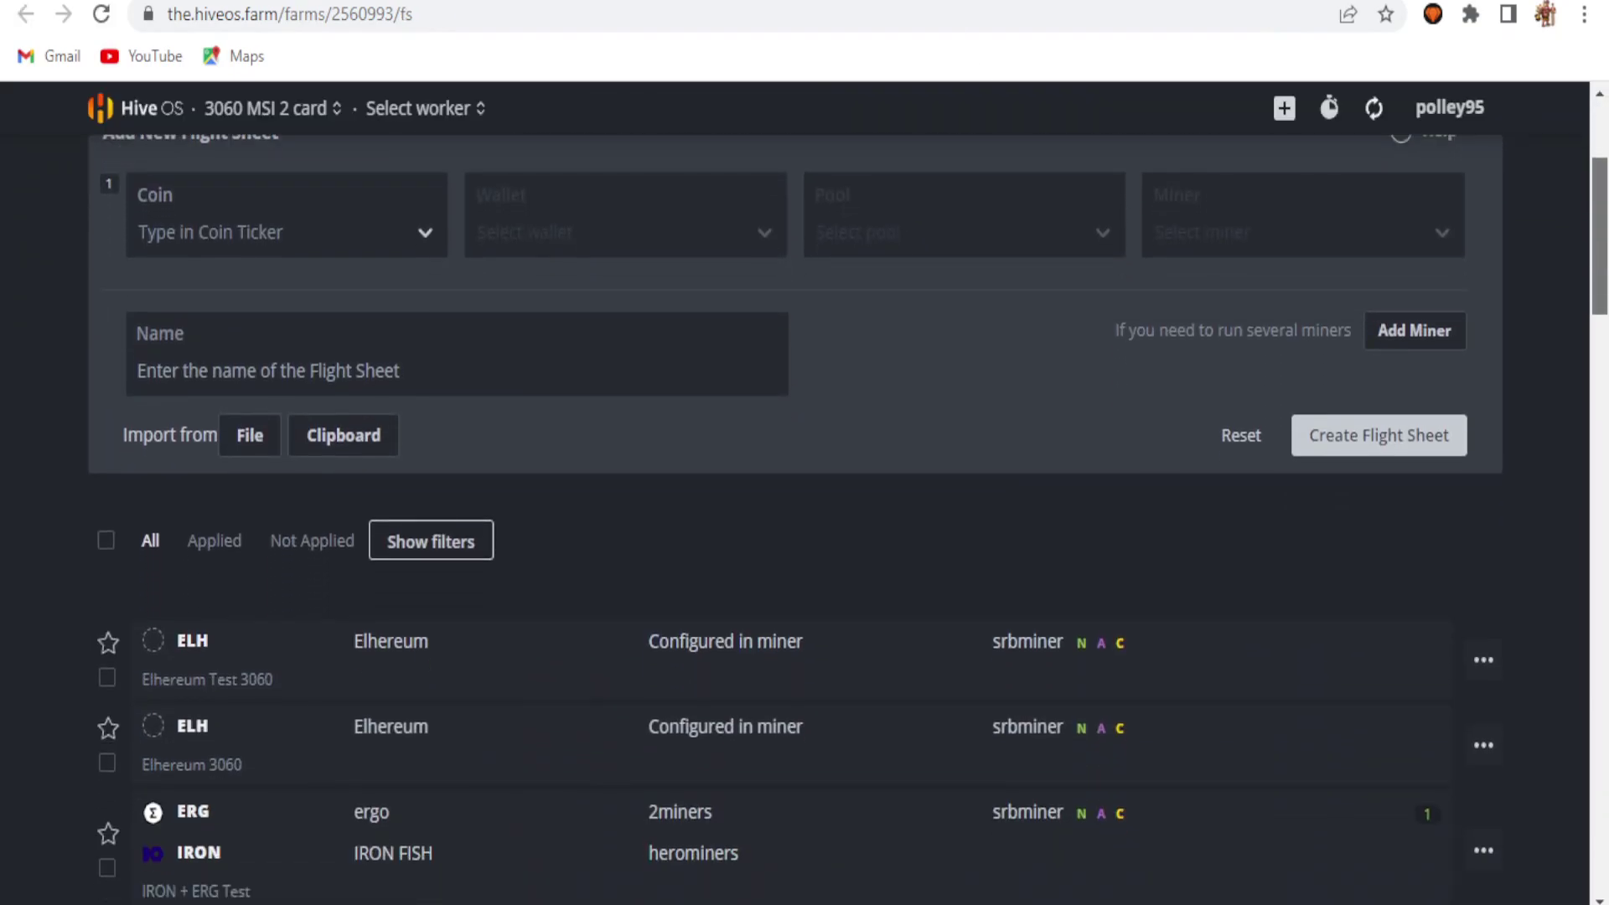
scroll(374, 503, "up", 2)
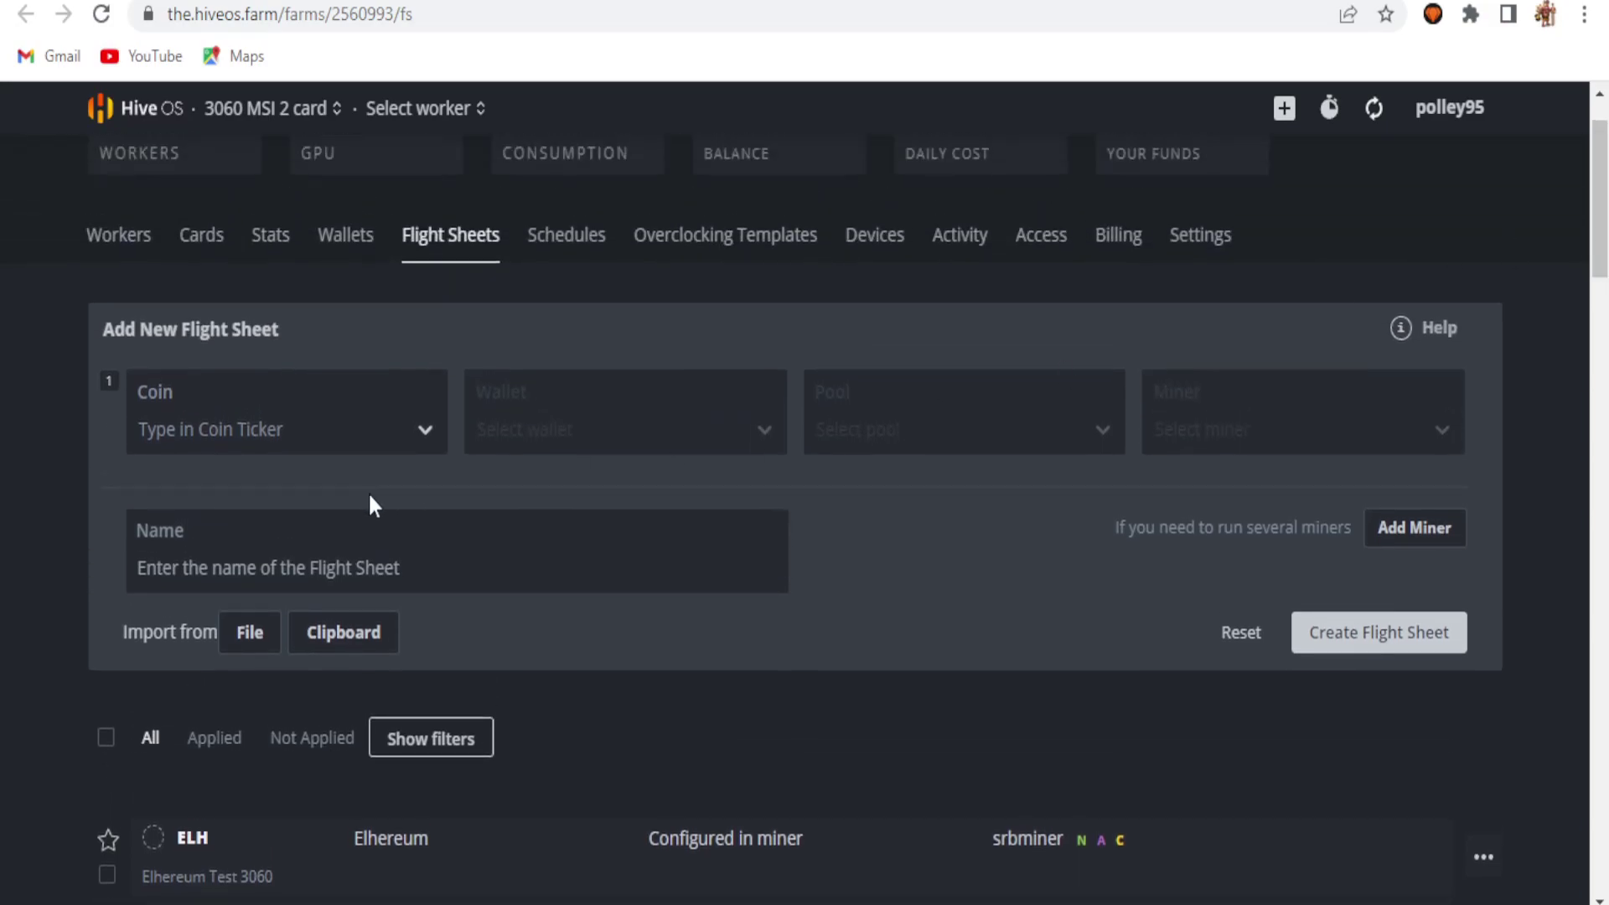
left_click(265, 410)
type("no")
key("Return")
left_click(570, 466)
left_click(574, 540)
left_click(960, 450)
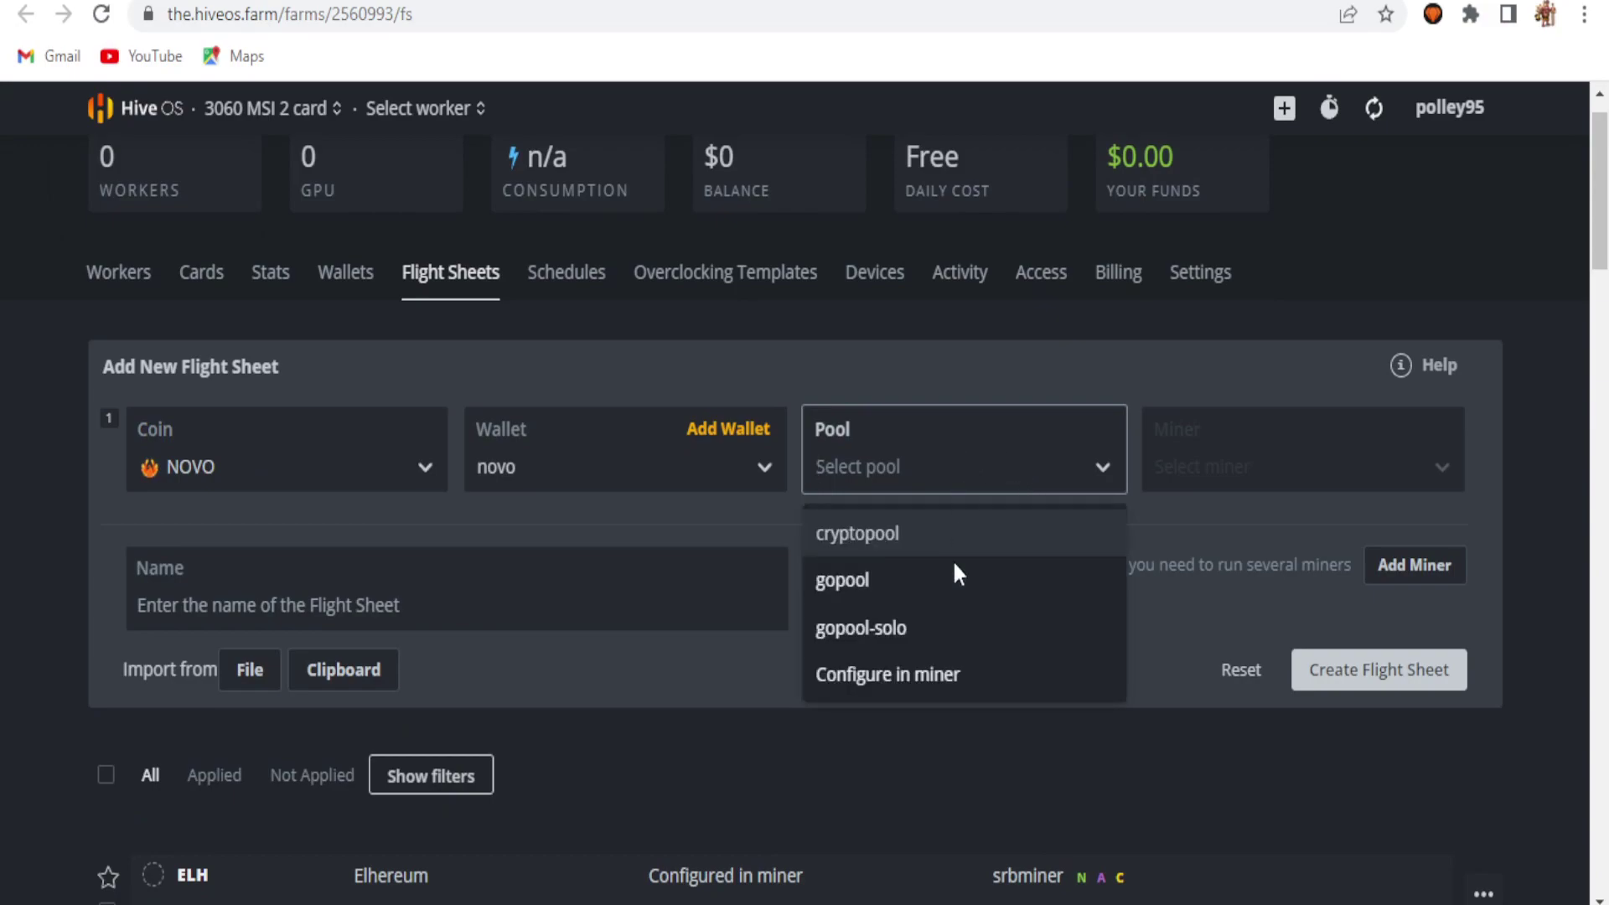
left_click(908, 685)
Step: Choose SRBMiner-MULTI as the miner and begin typing the flight sheet's name
left_click(1317, 459)
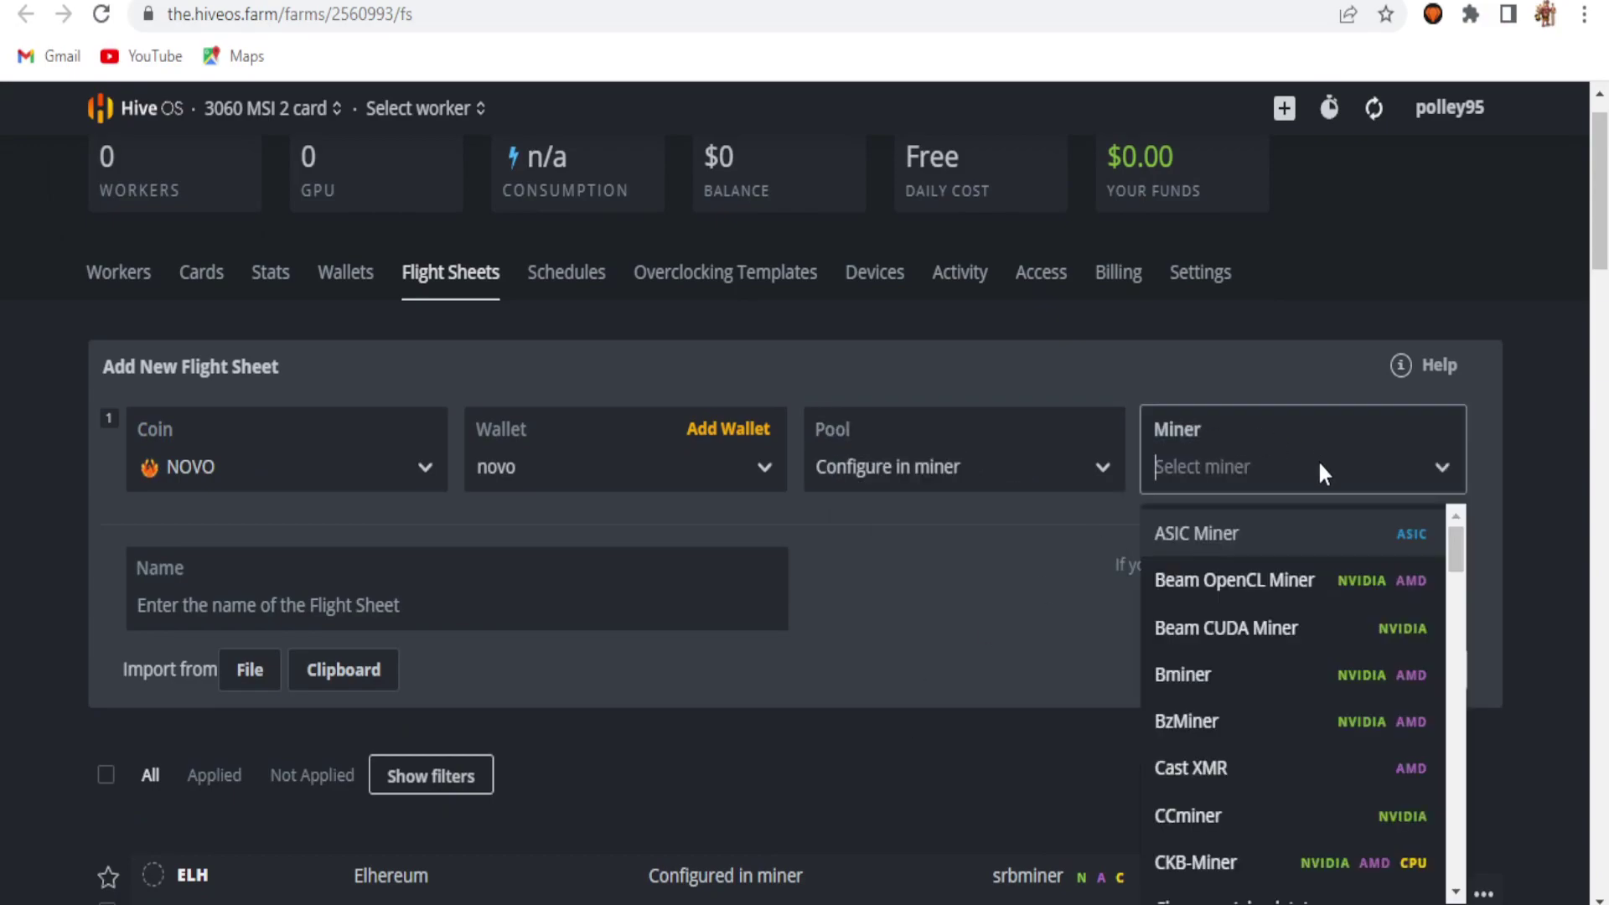
type("srb")
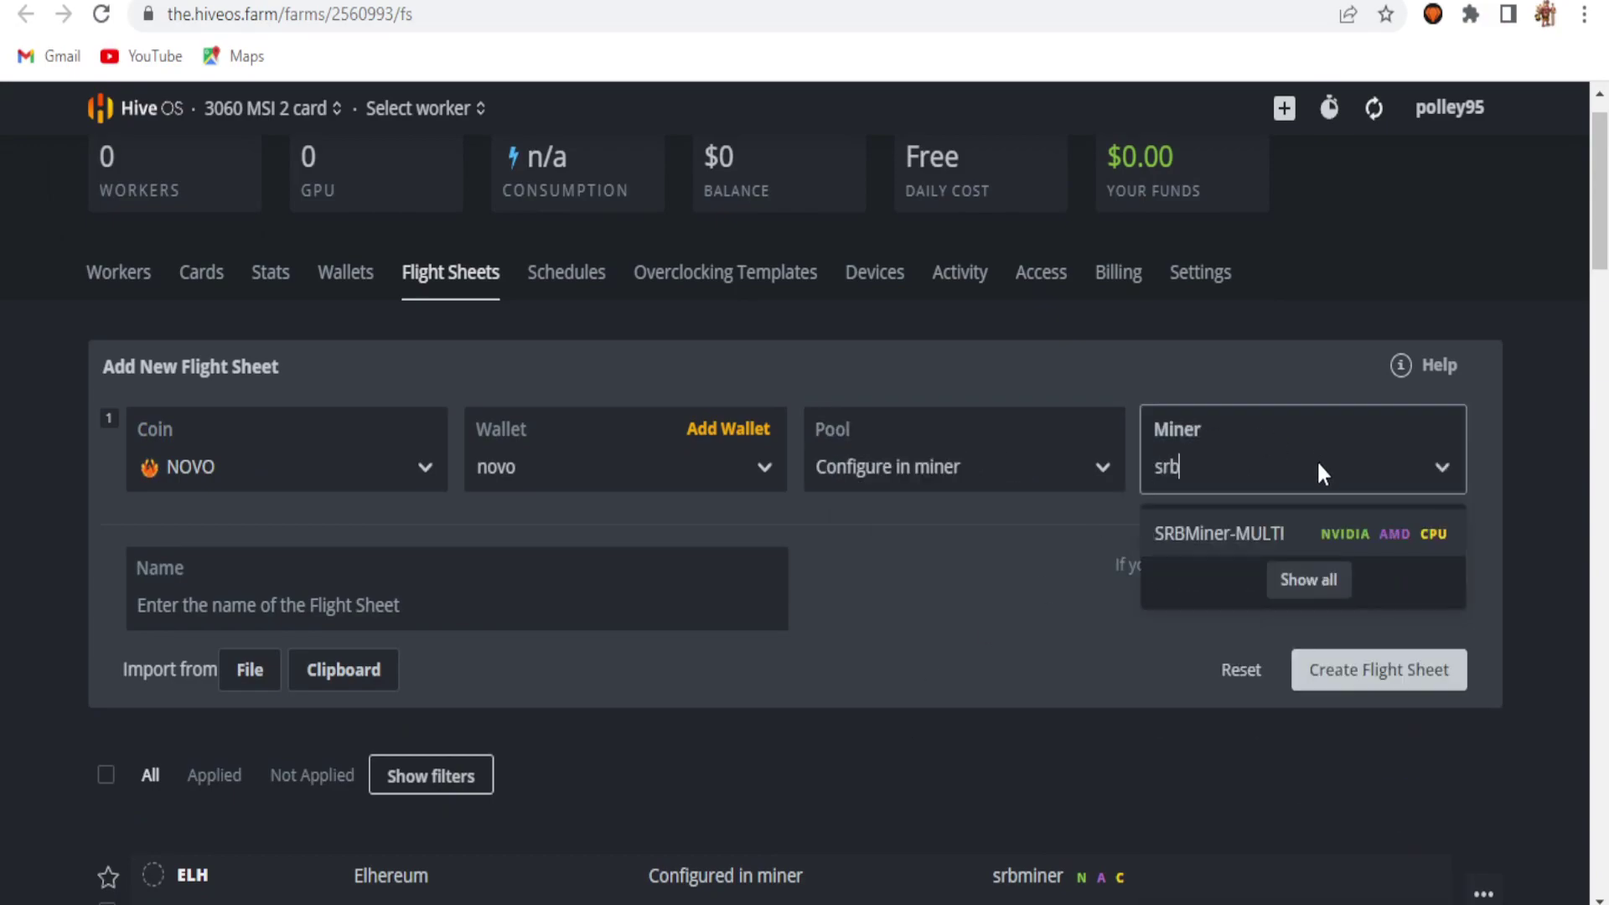
left_click(1240, 534)
left_click(324, 568)
type("NOVO Test")
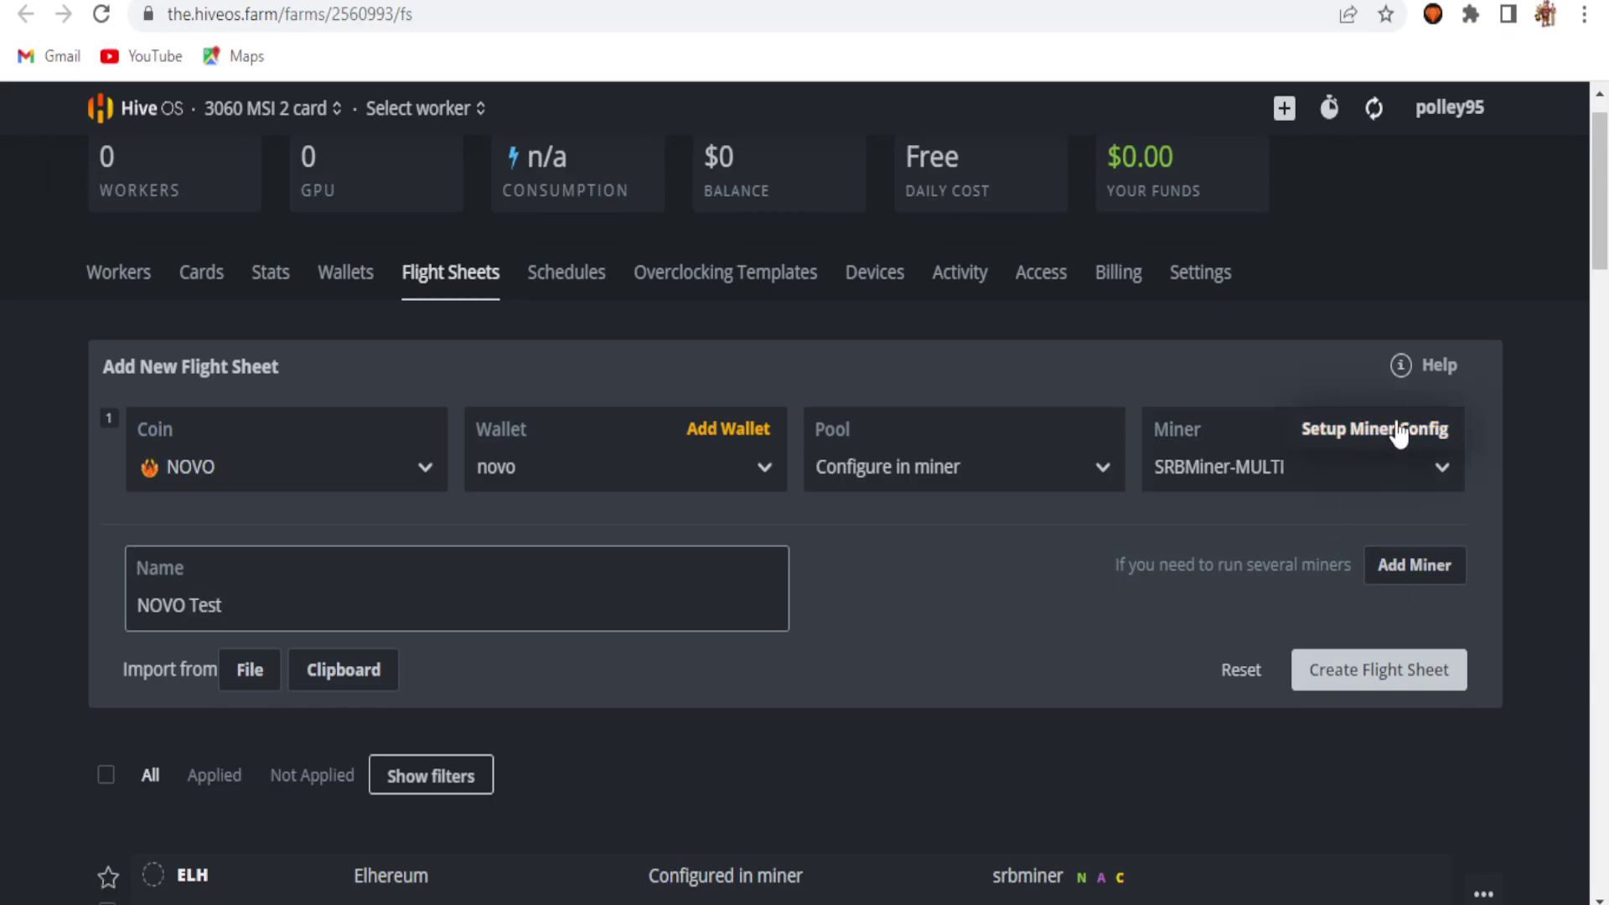
Step: Set SRBMiner-MULTI to sha256dt and fill wallet, worker and pool with %WAL%, %WORKER_NAME%, %URL%
left_click(1375, 428)
left_click(557, 331)
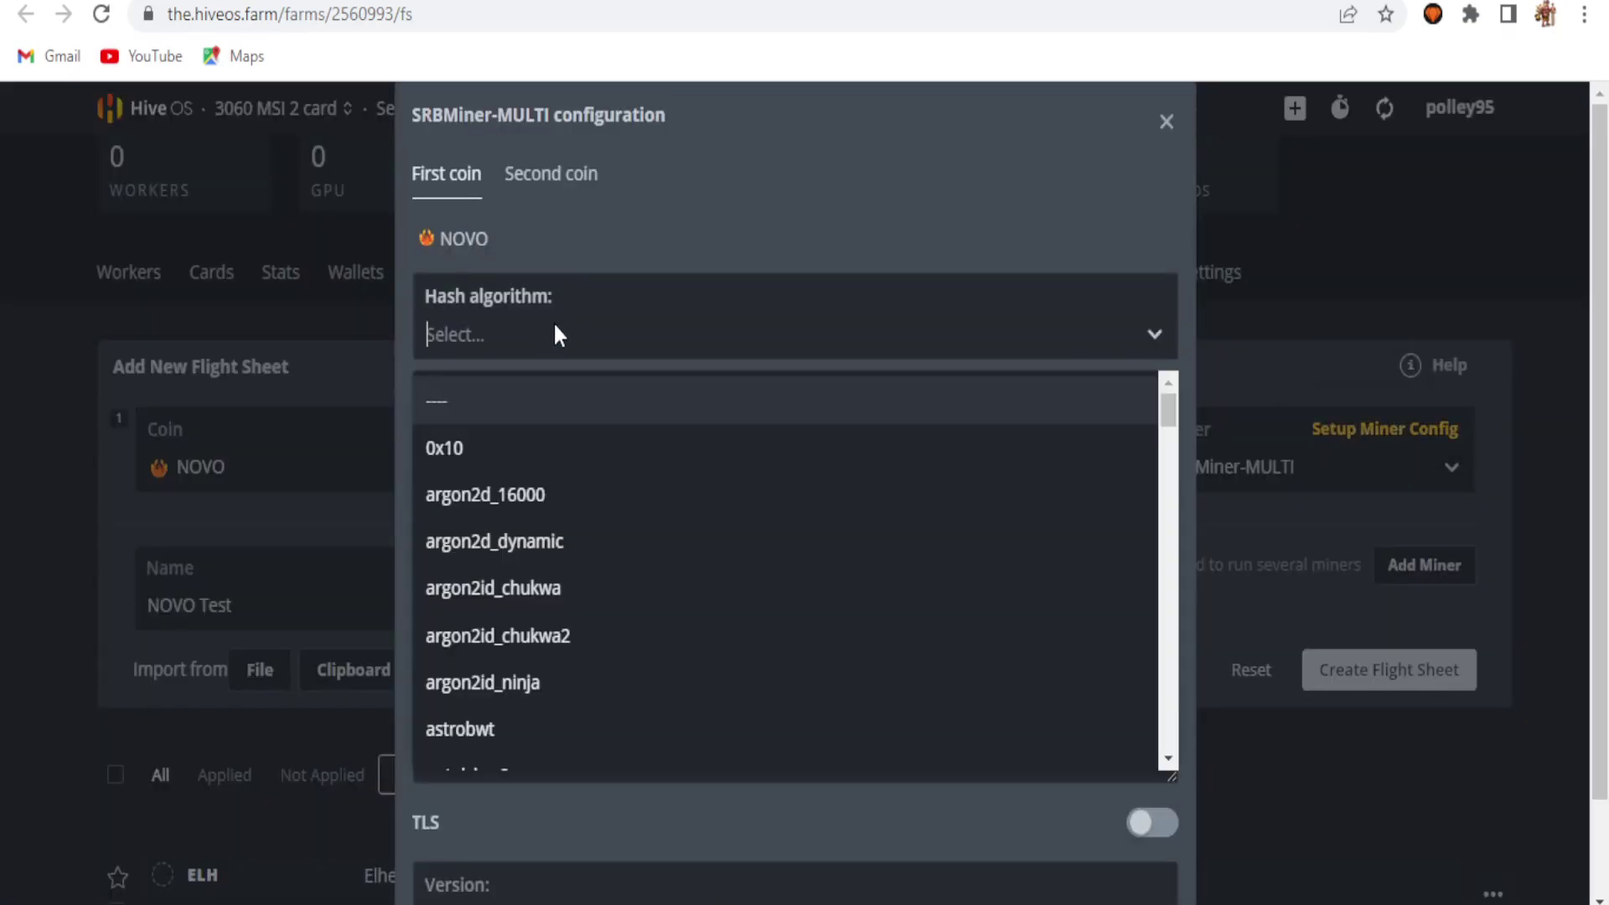
type("sha")
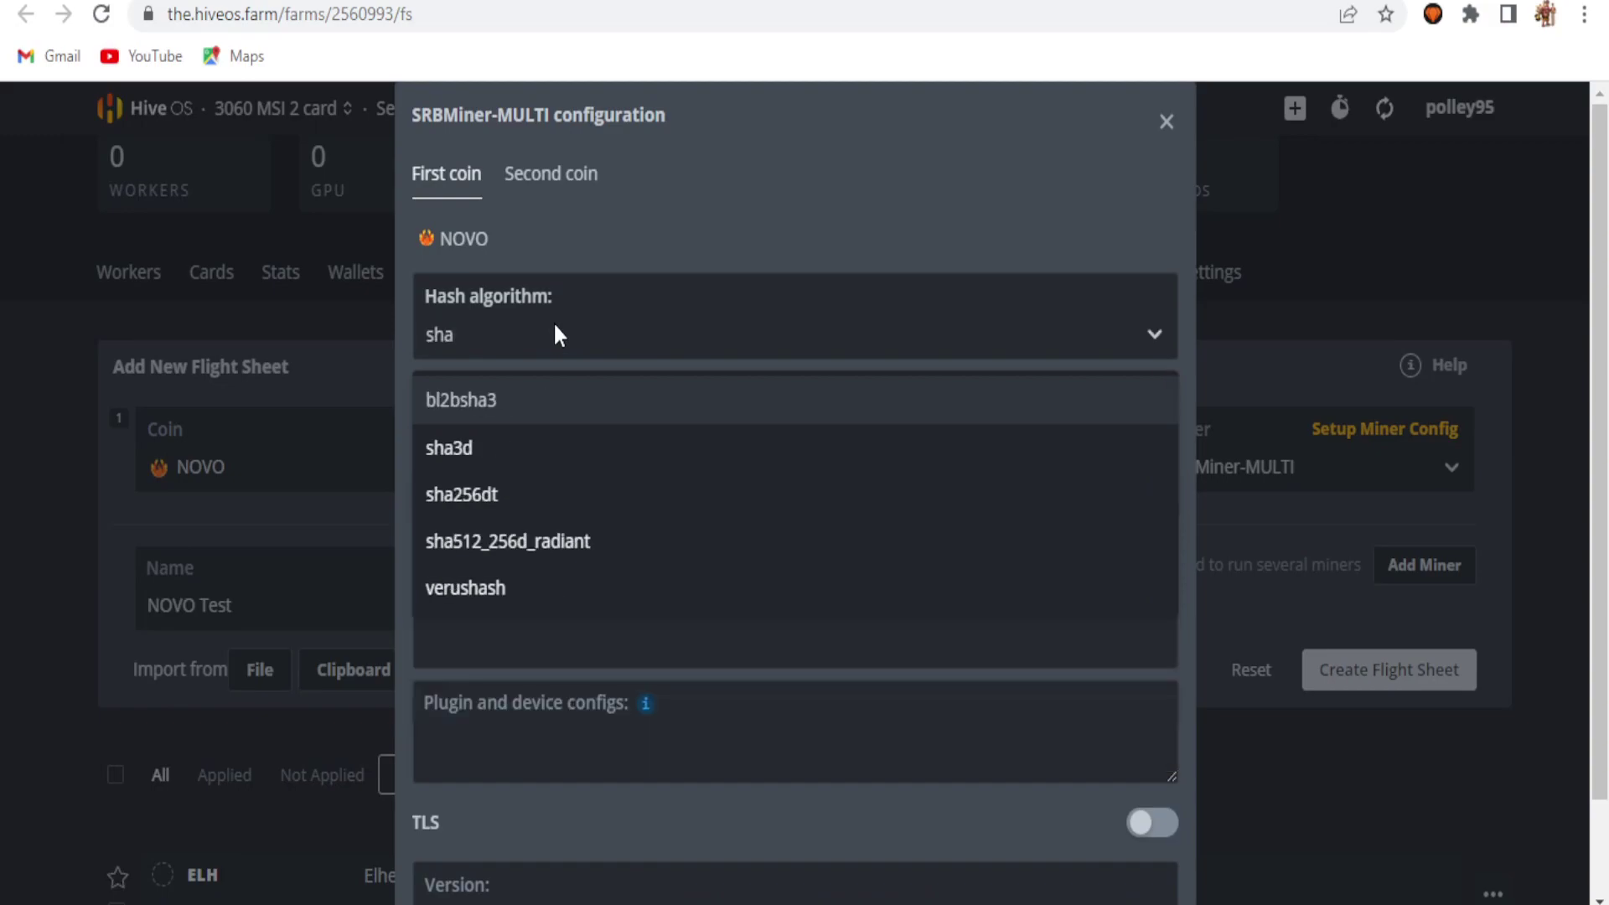
left_click(527, 494)
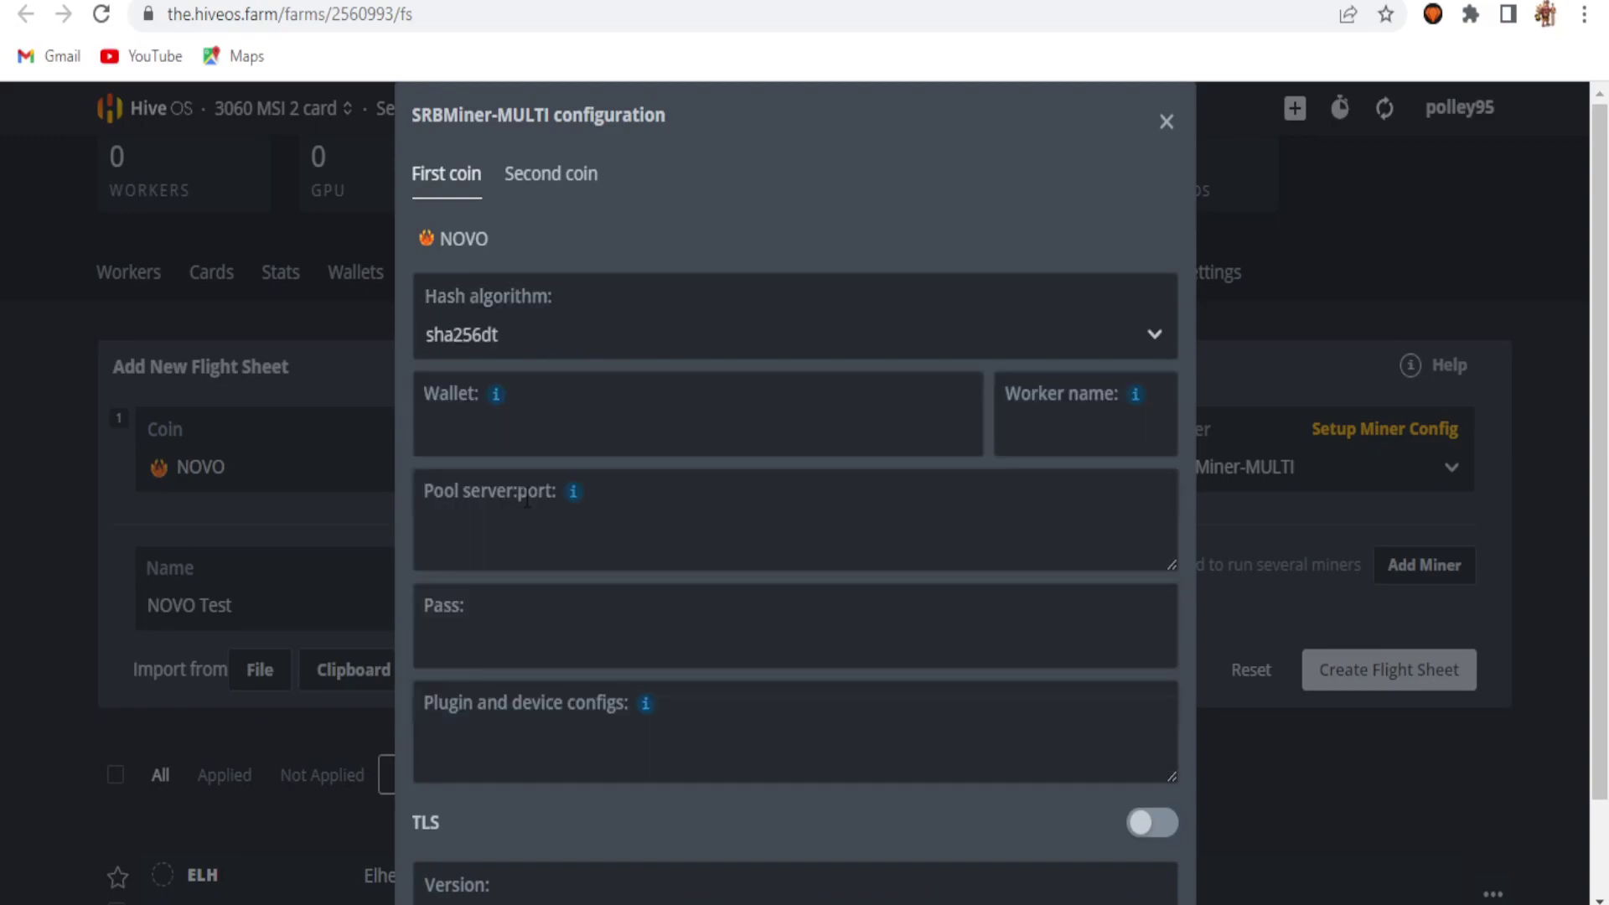
mouse_move(493, 401)
left_click(536, 493)
mouse_move(1140, 398)
left_click(528, 496)
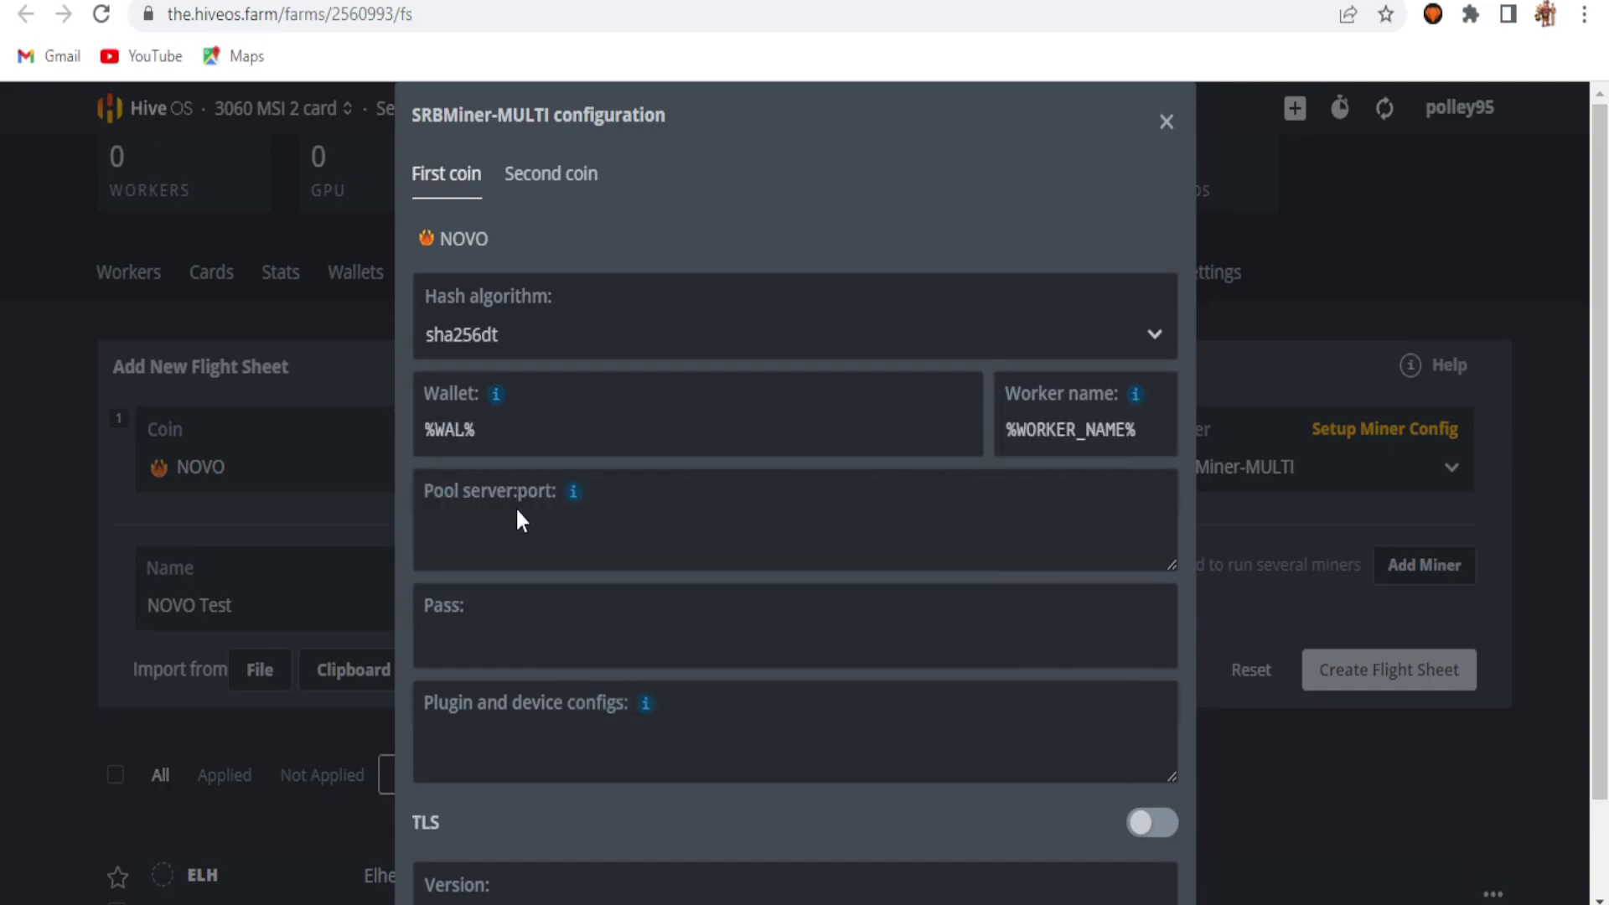
mouse_move(567, 503)
left_click(611, 593)
Step: Copy Ekapool's stratum+tcp://novo.us.ekapool.com:5556 address and select HiveOS's %URL% pool server placeholder
key("ctrl+Tab")
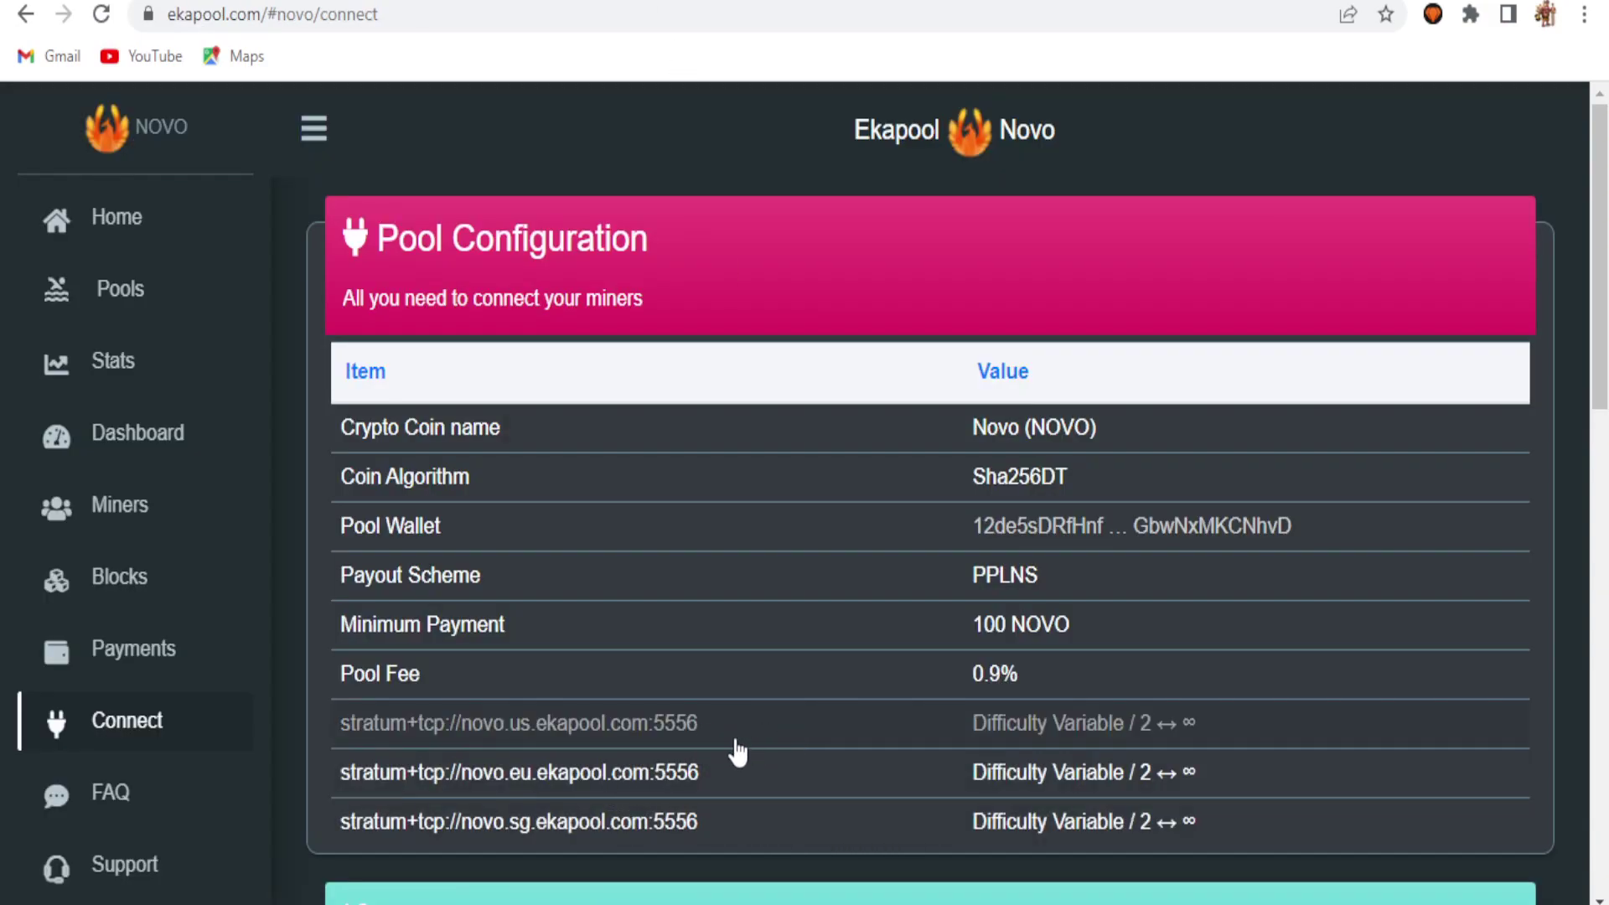
left_click_drag(704, 741, 348, 744)
key("ctrl+c")
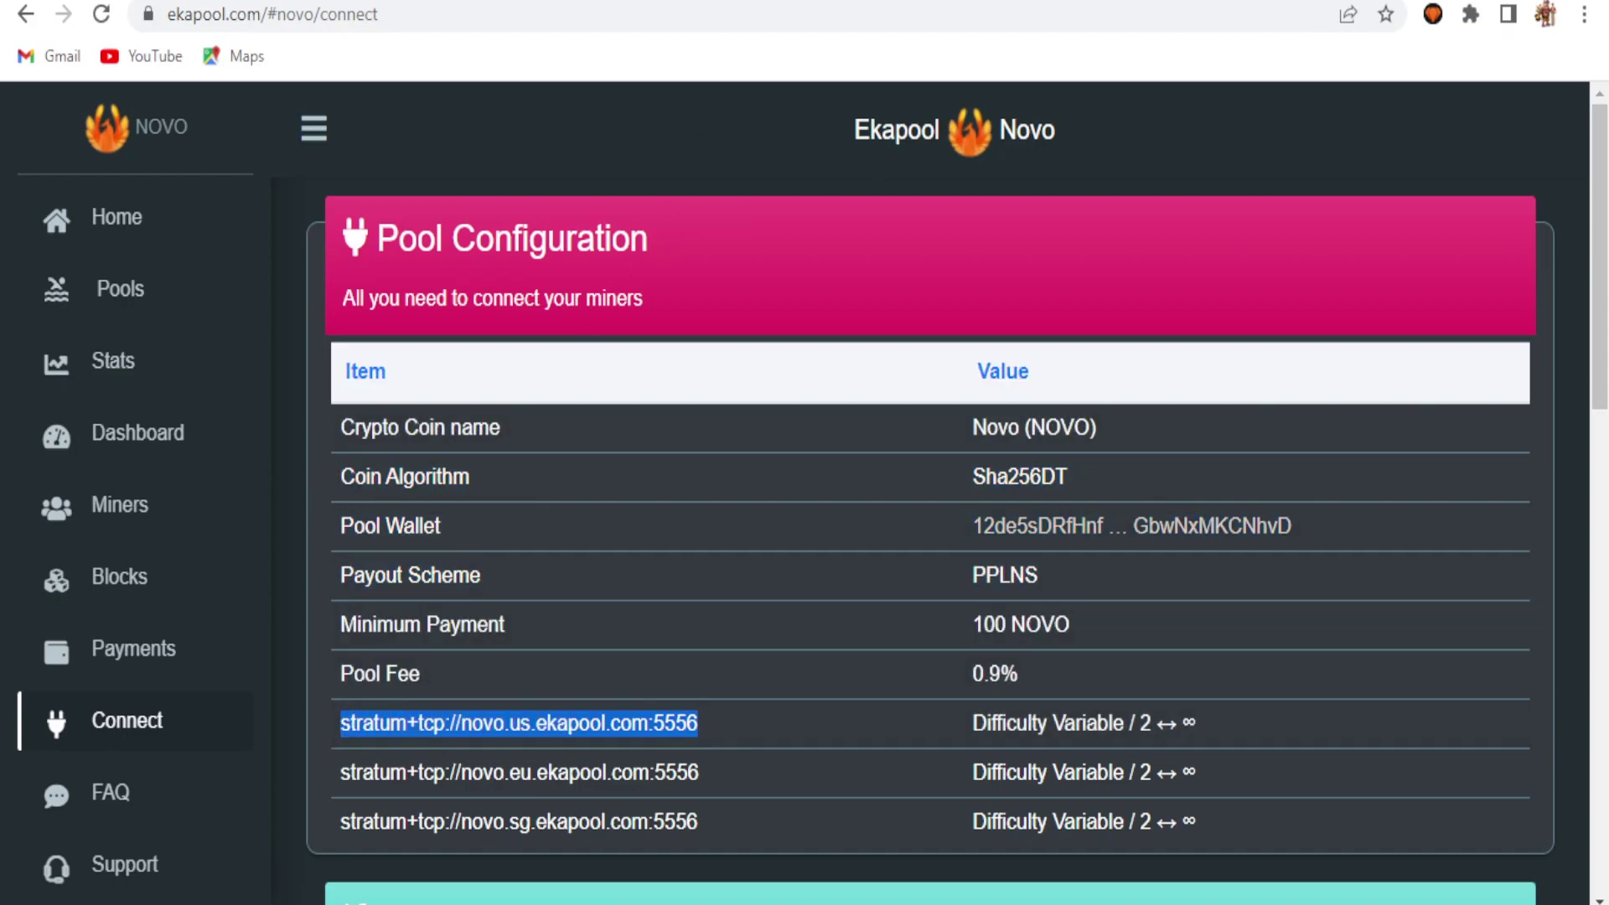
key("ctrl+Tab")
left_click(514, 560)
key("ctrl+a")
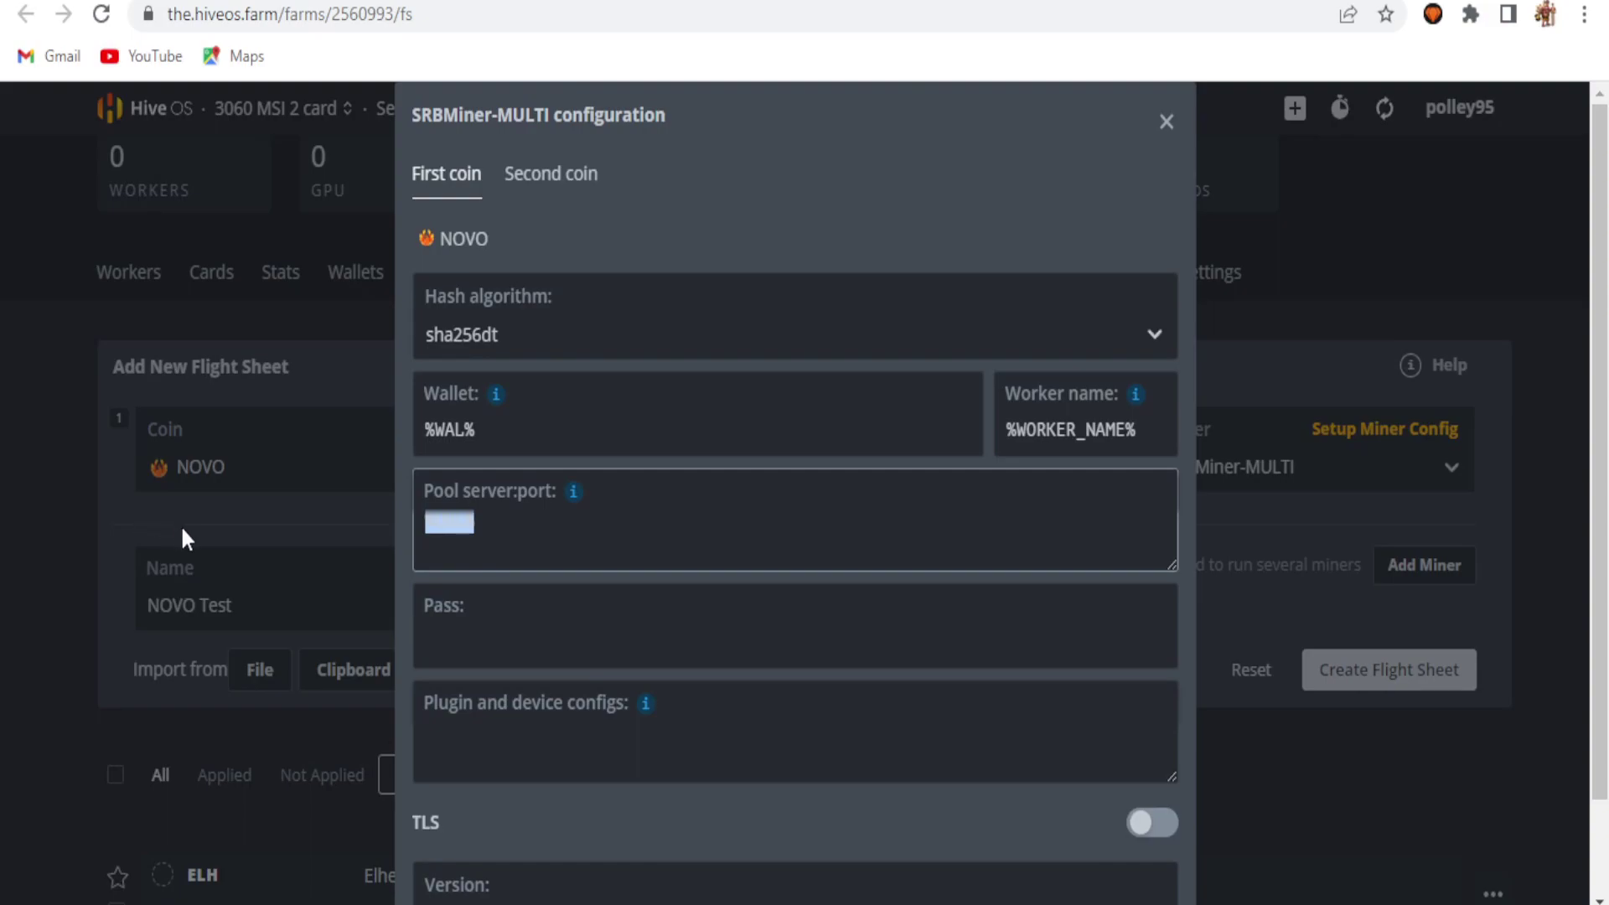
key("ctrl+v")
left_click(469, 651)
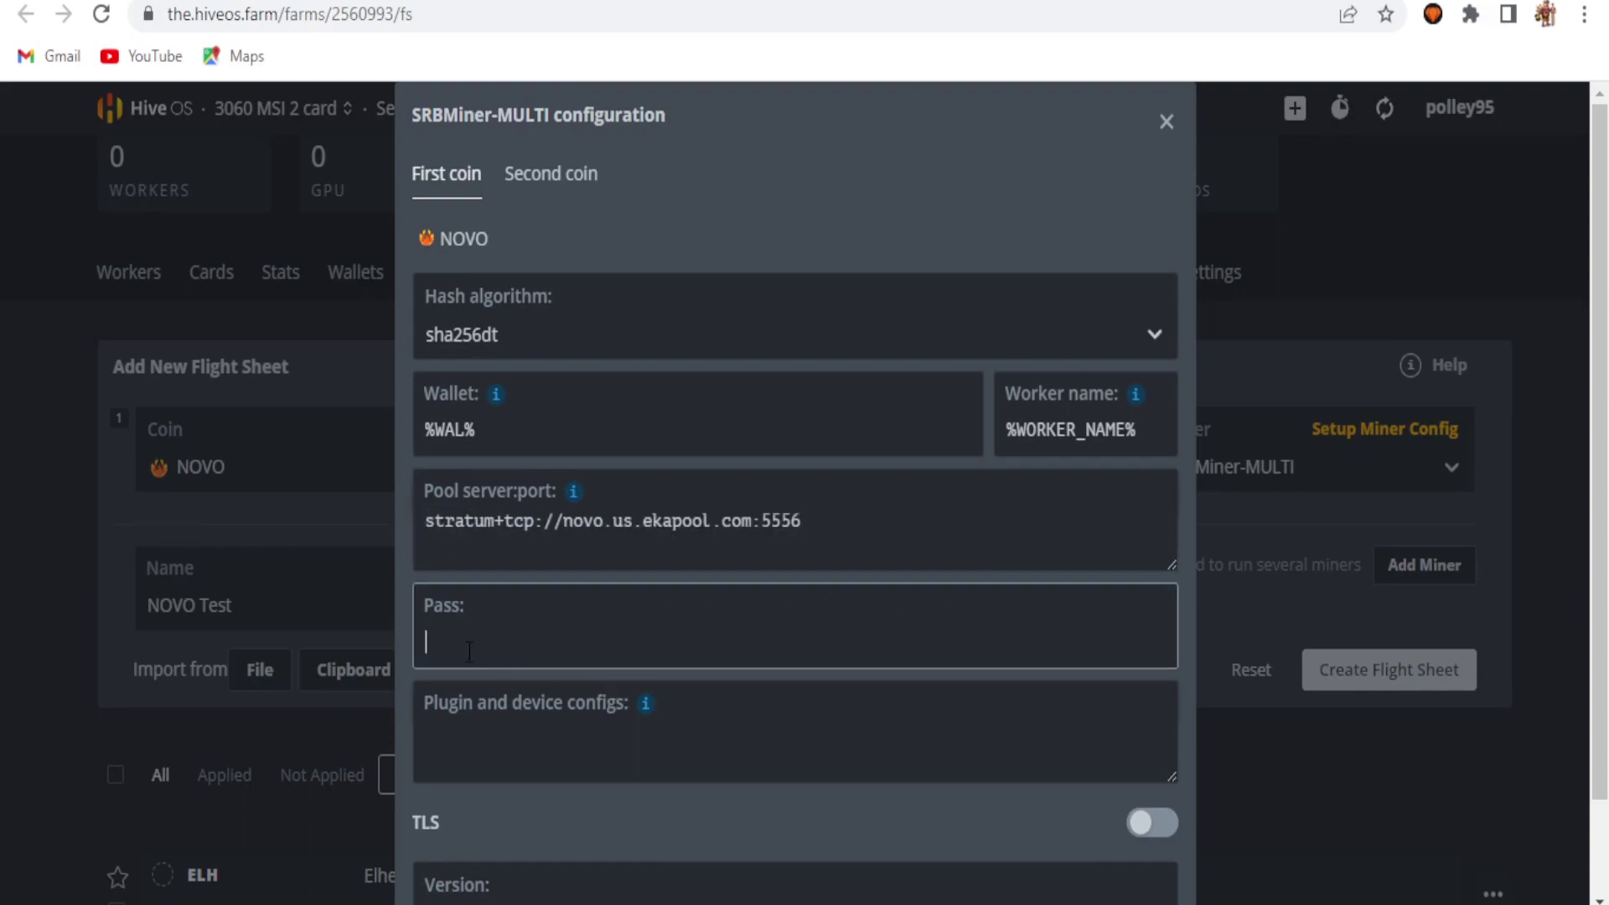
scroll(470, 650, "down", 2)
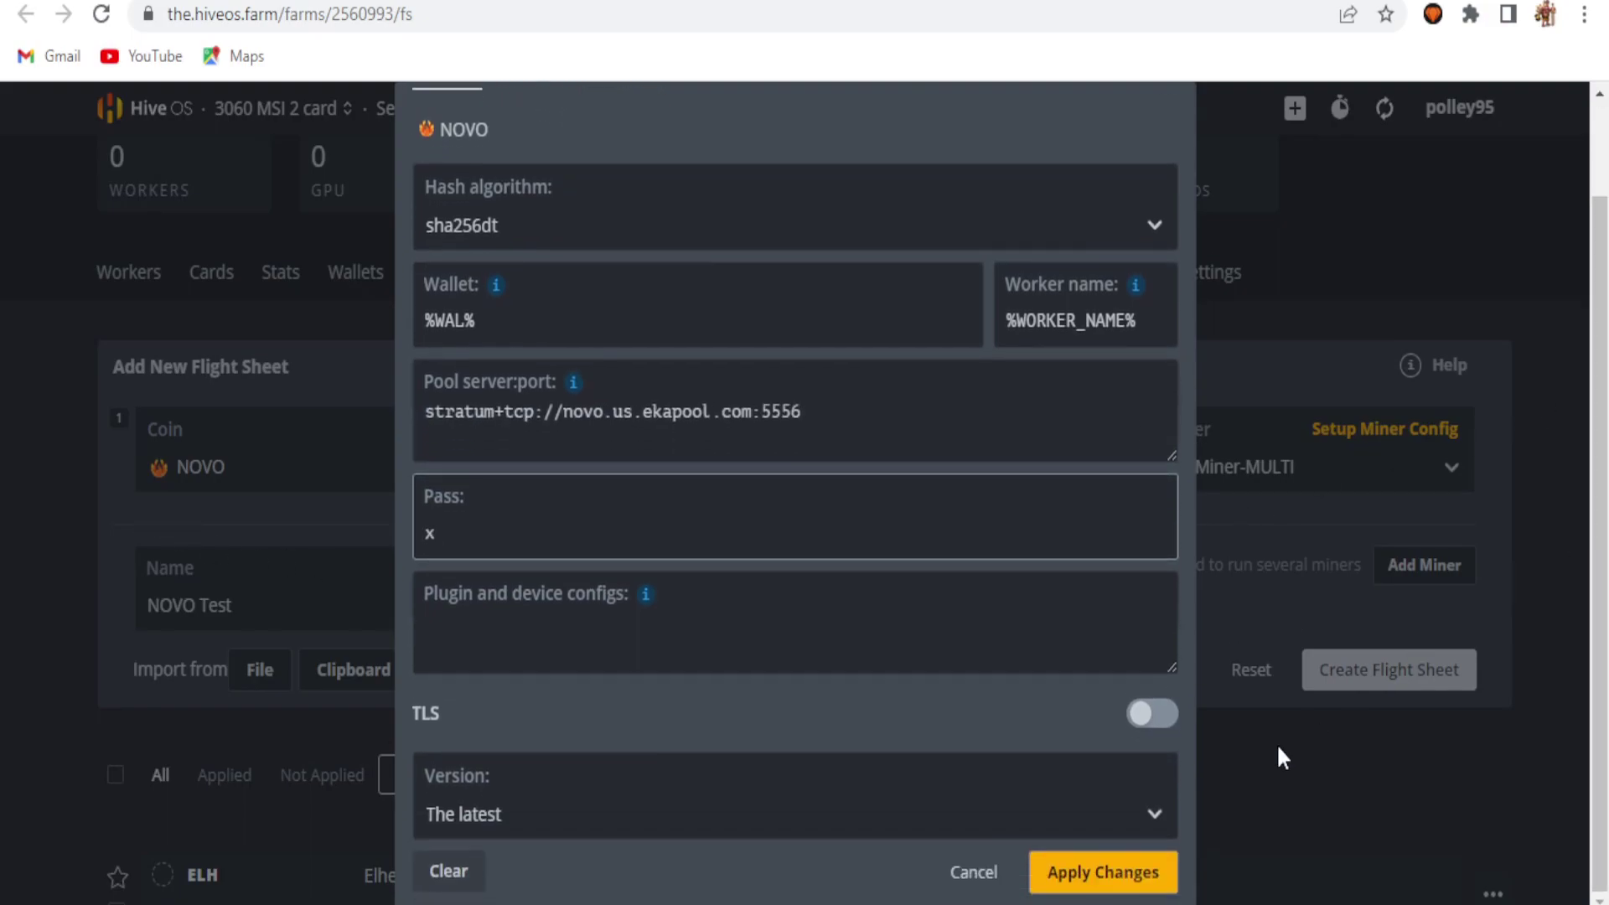
left_click(1154, 814)
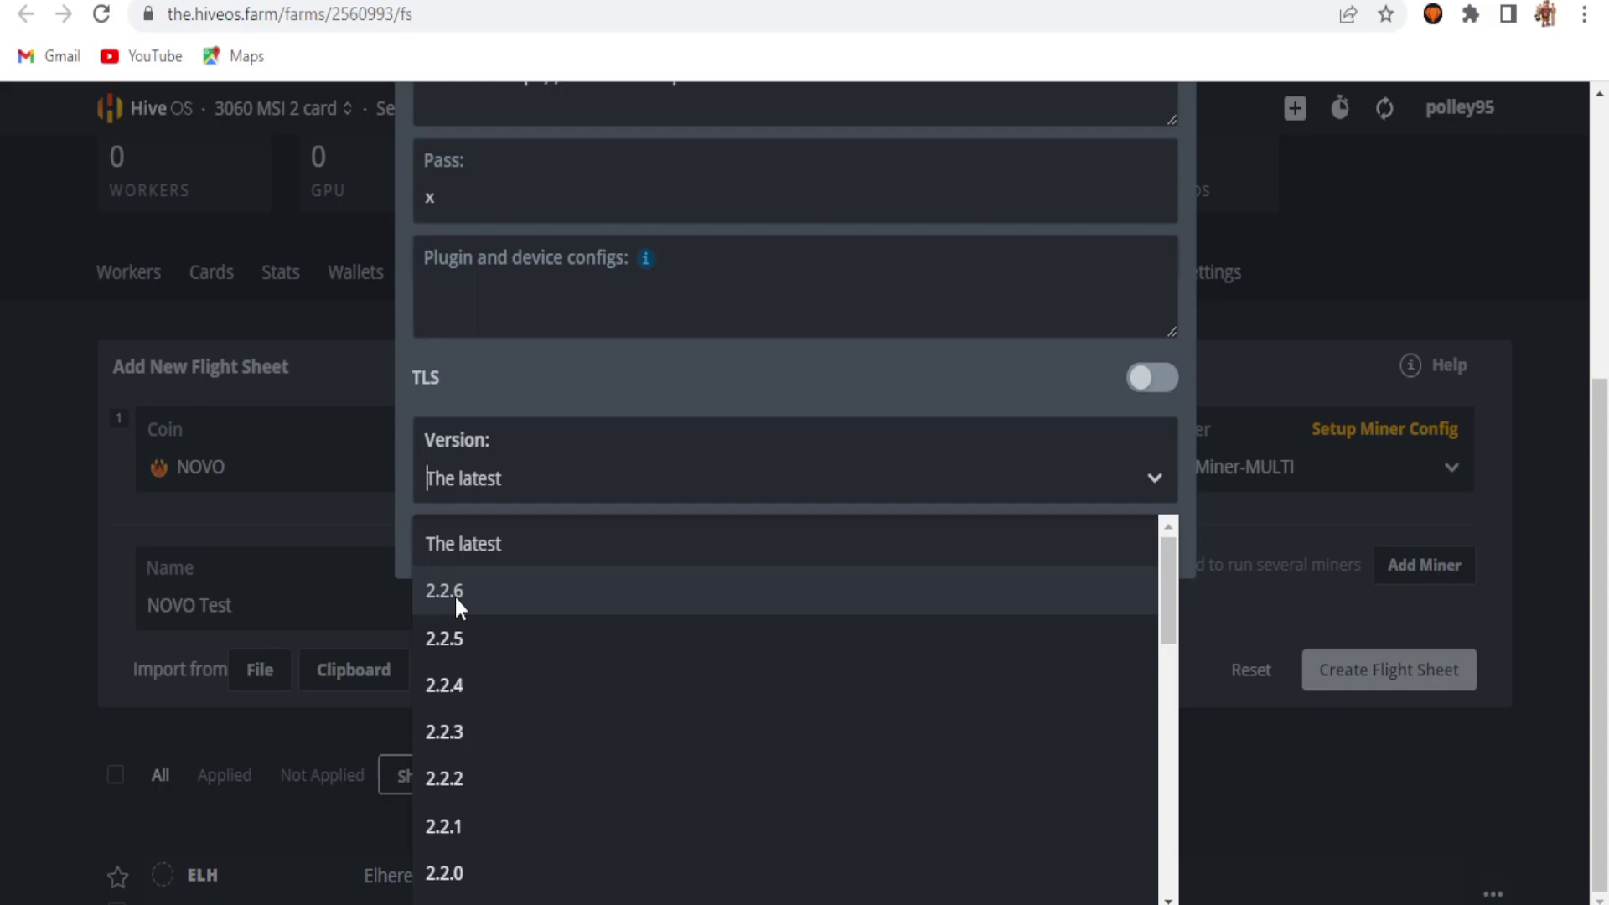
left_click(528, 553)
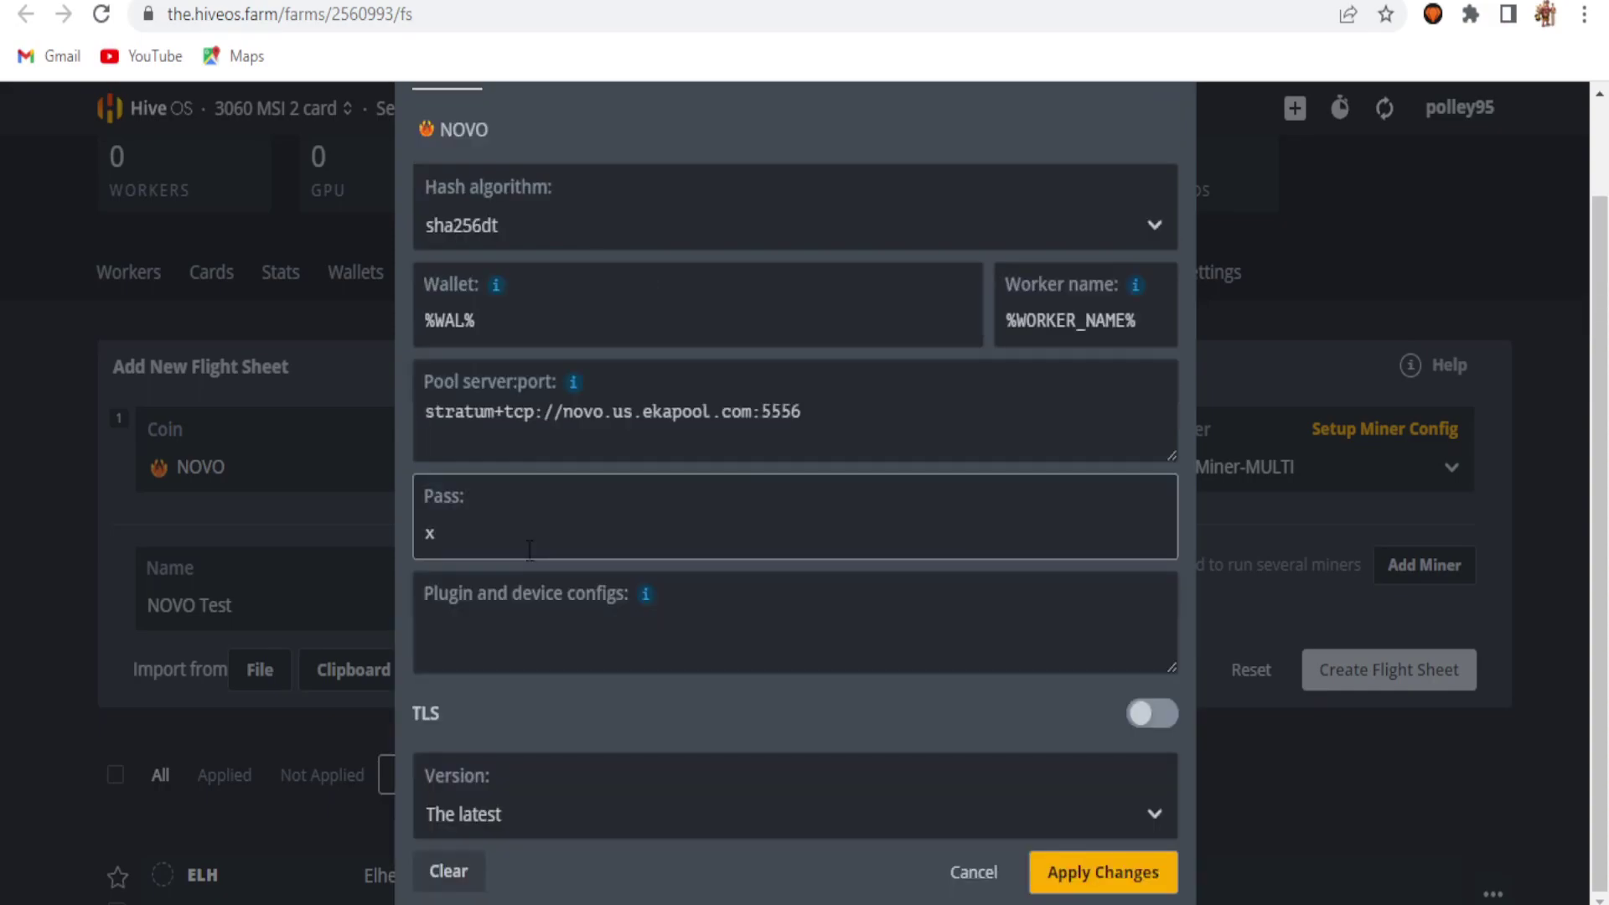
left_click(1120, 872)
Step: Create the NOVO Test flight sheet and start a new sheet with NOVO as the coin
left_click(1416, 765)
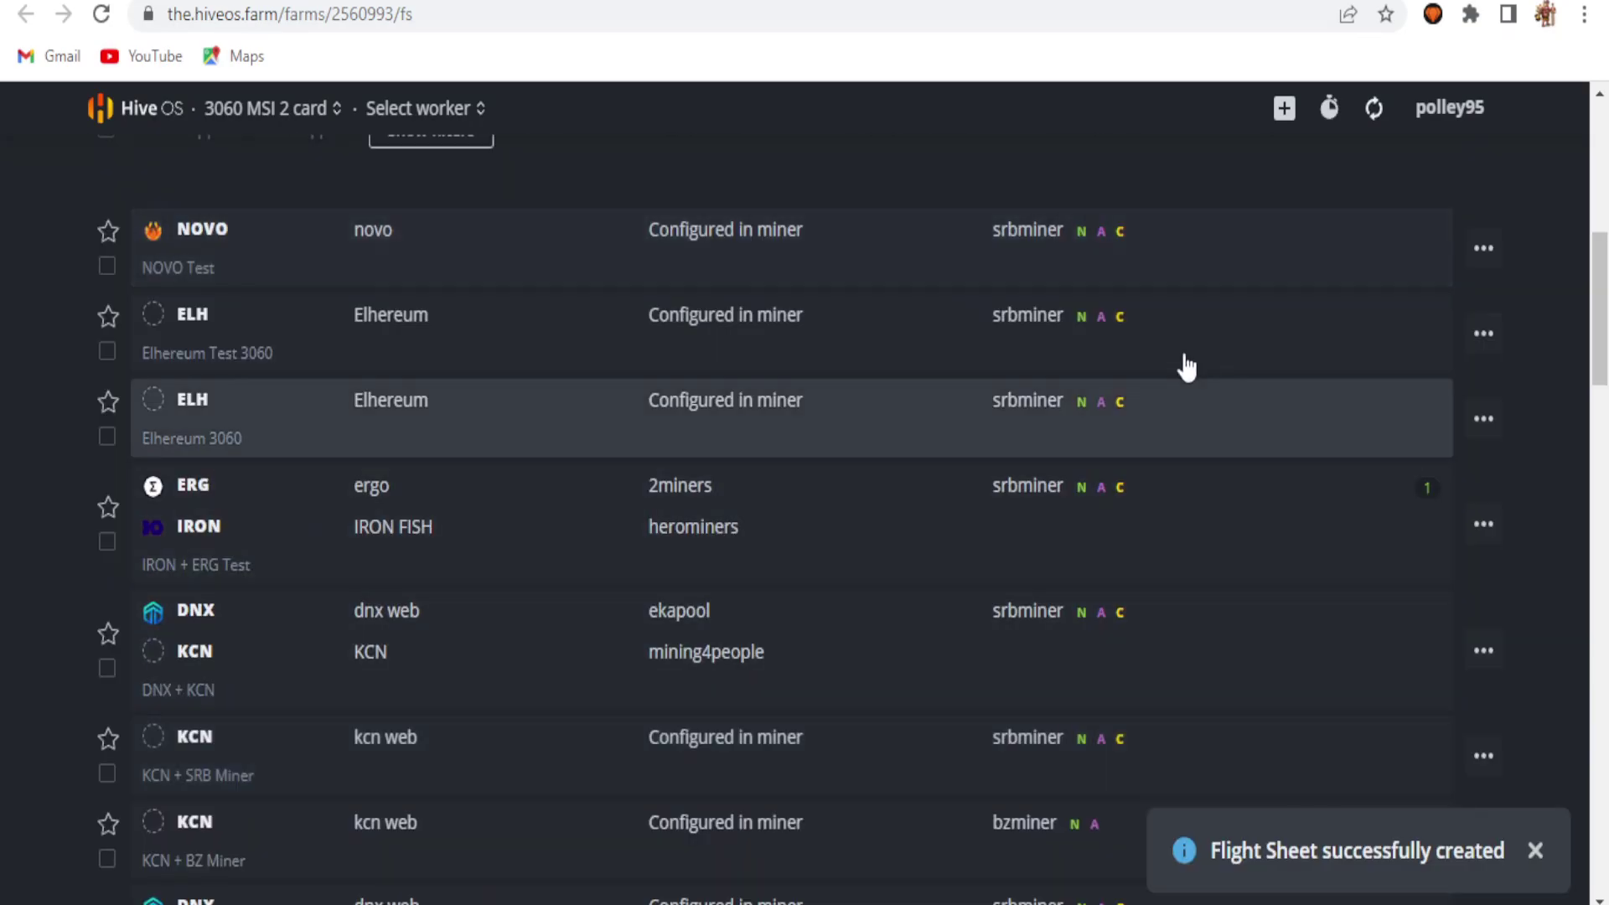
scroll(339, 302, "up", 5)
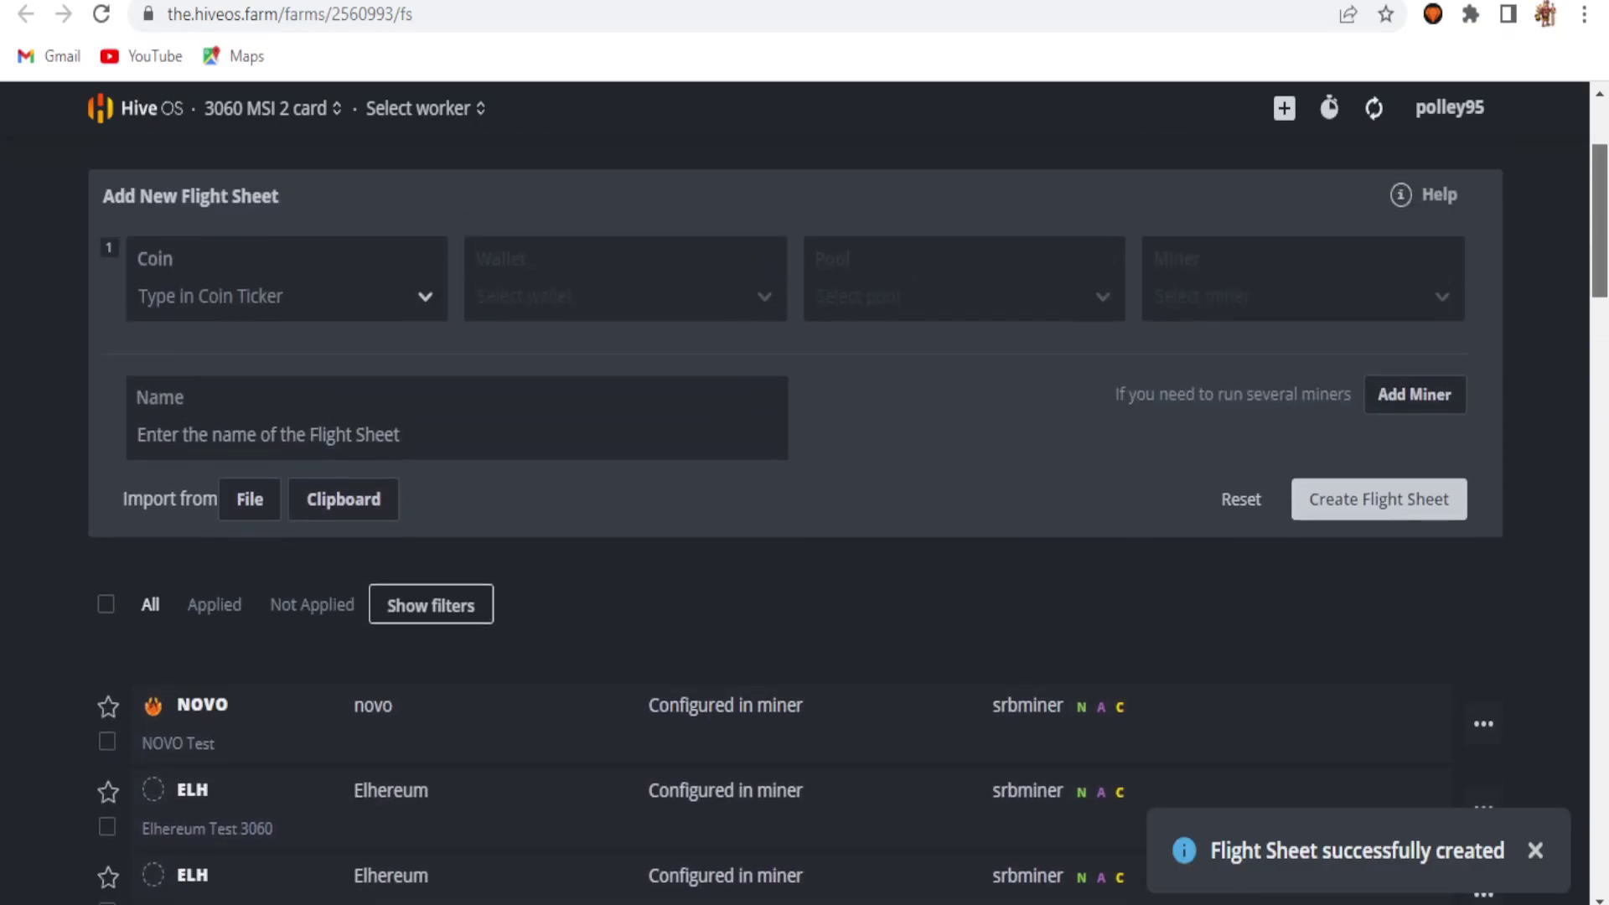
left_click(263, 281)
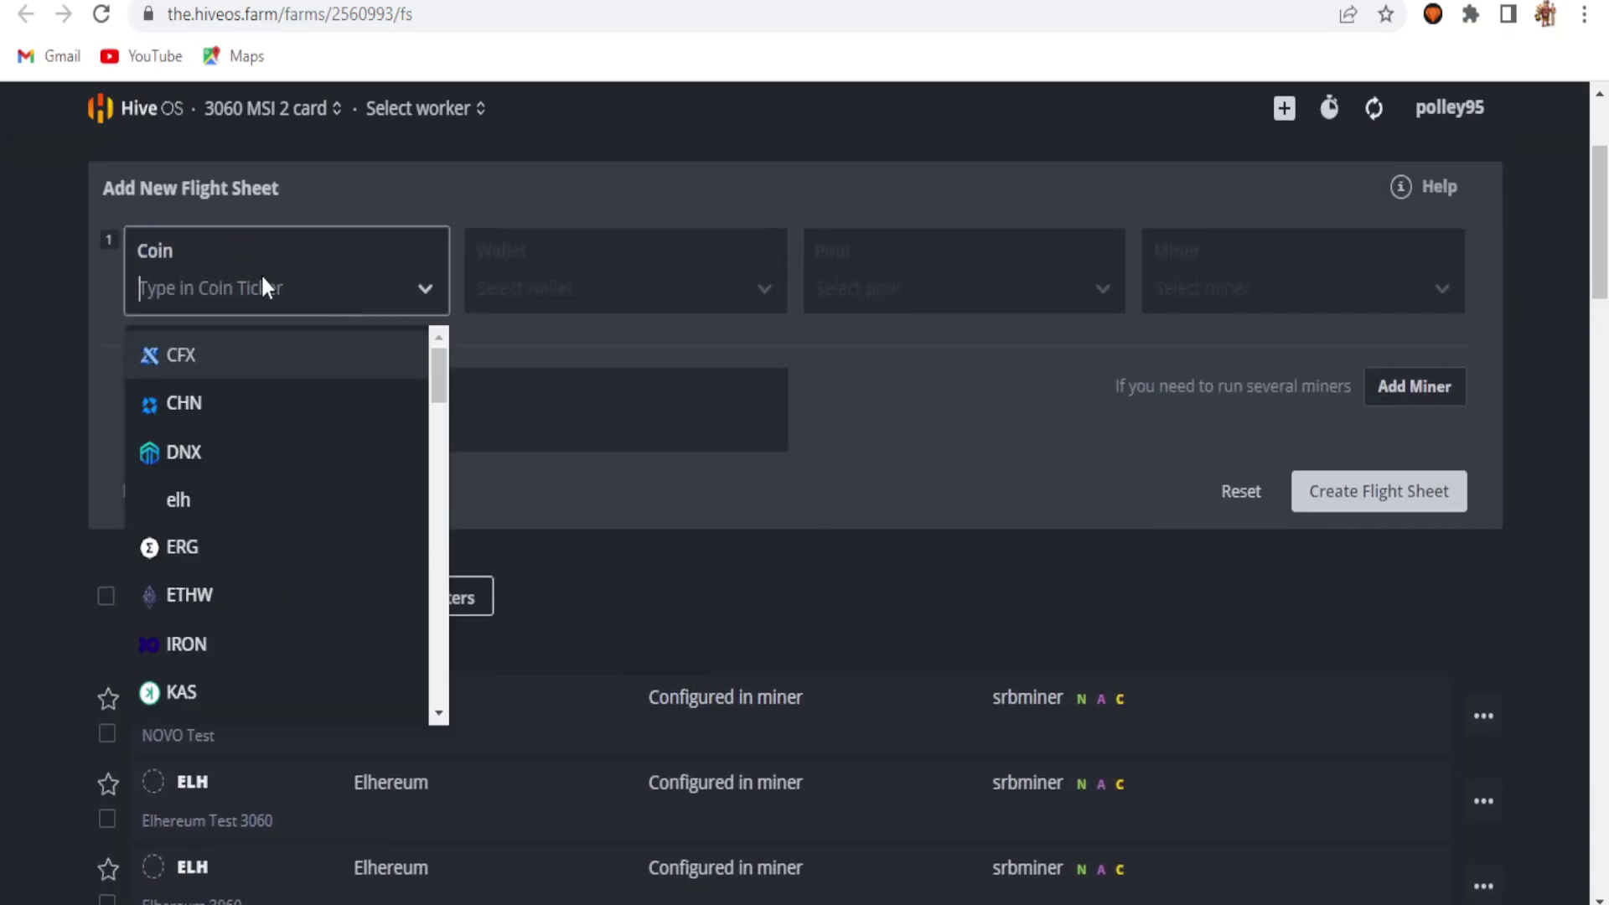
type("n")
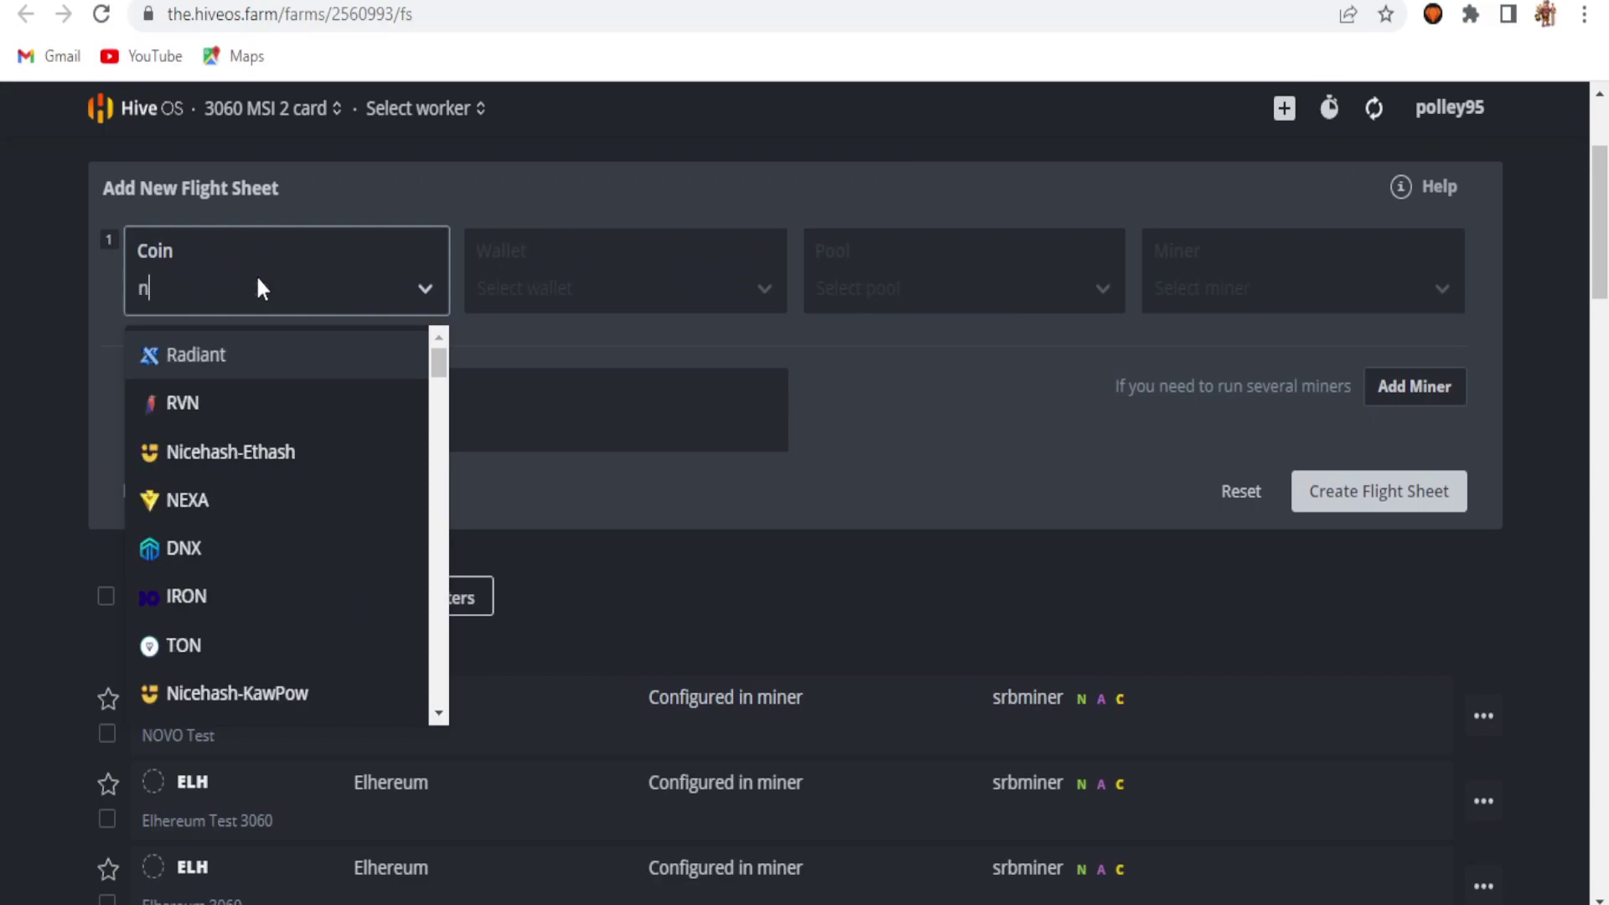
type("o")
left_click(269, 353)
Step: Choose the novo wallet, the 'Configure in miner' pool, and BzMiner as the miner
left_click(607, 285)
left_click(560, 355)
left_click(913, 289)
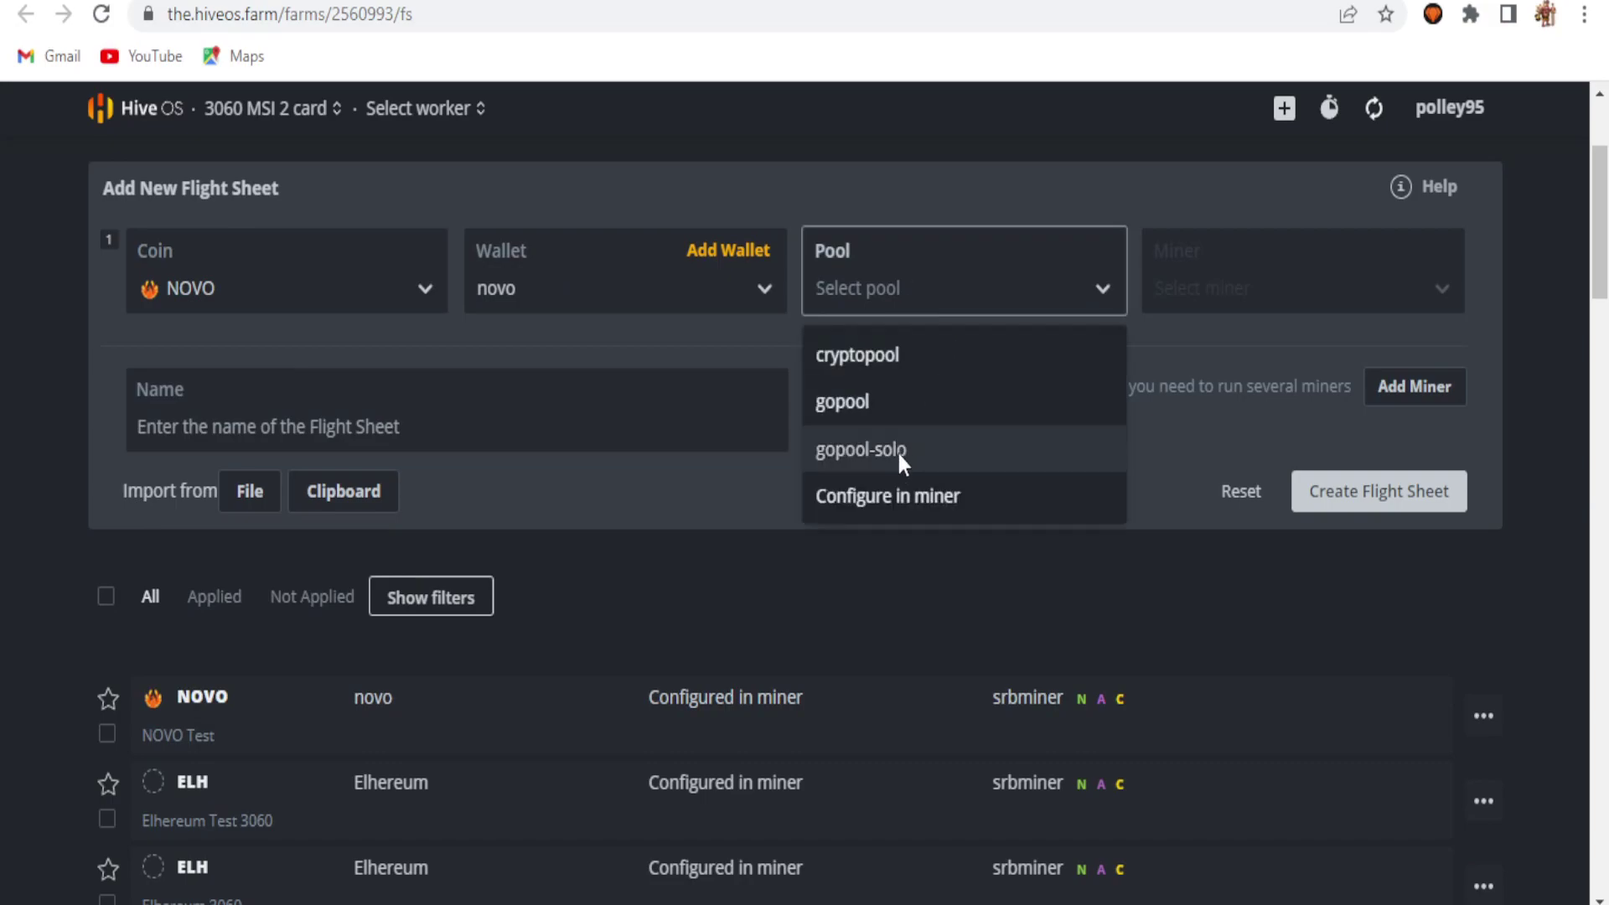
left_click(922, 492)
left_click(1340, 295)
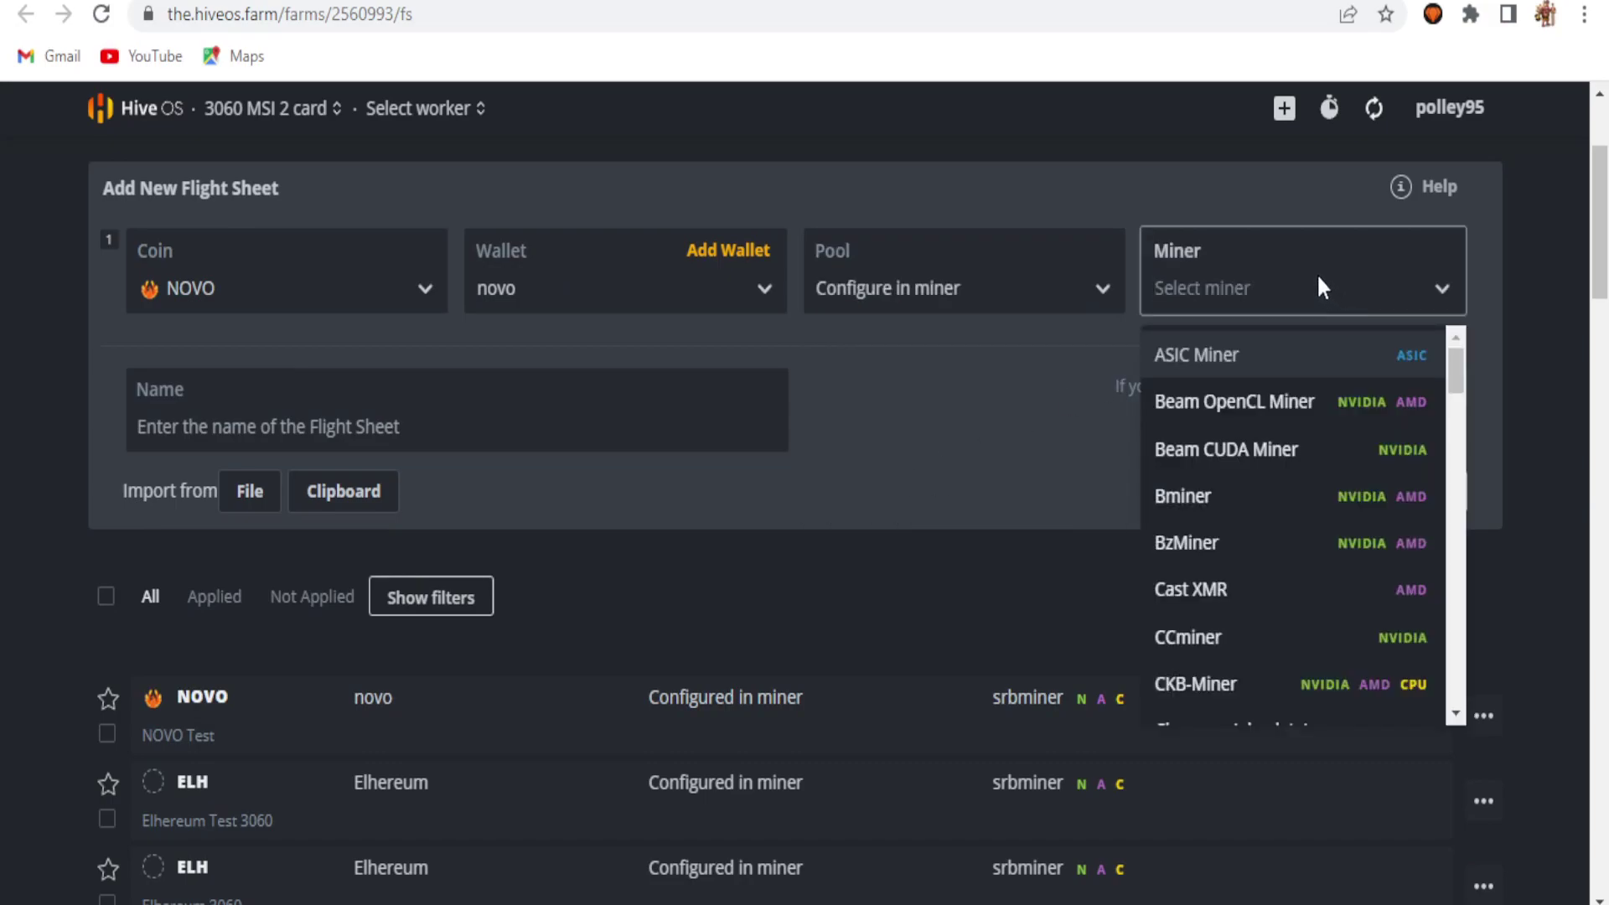
type("bc")
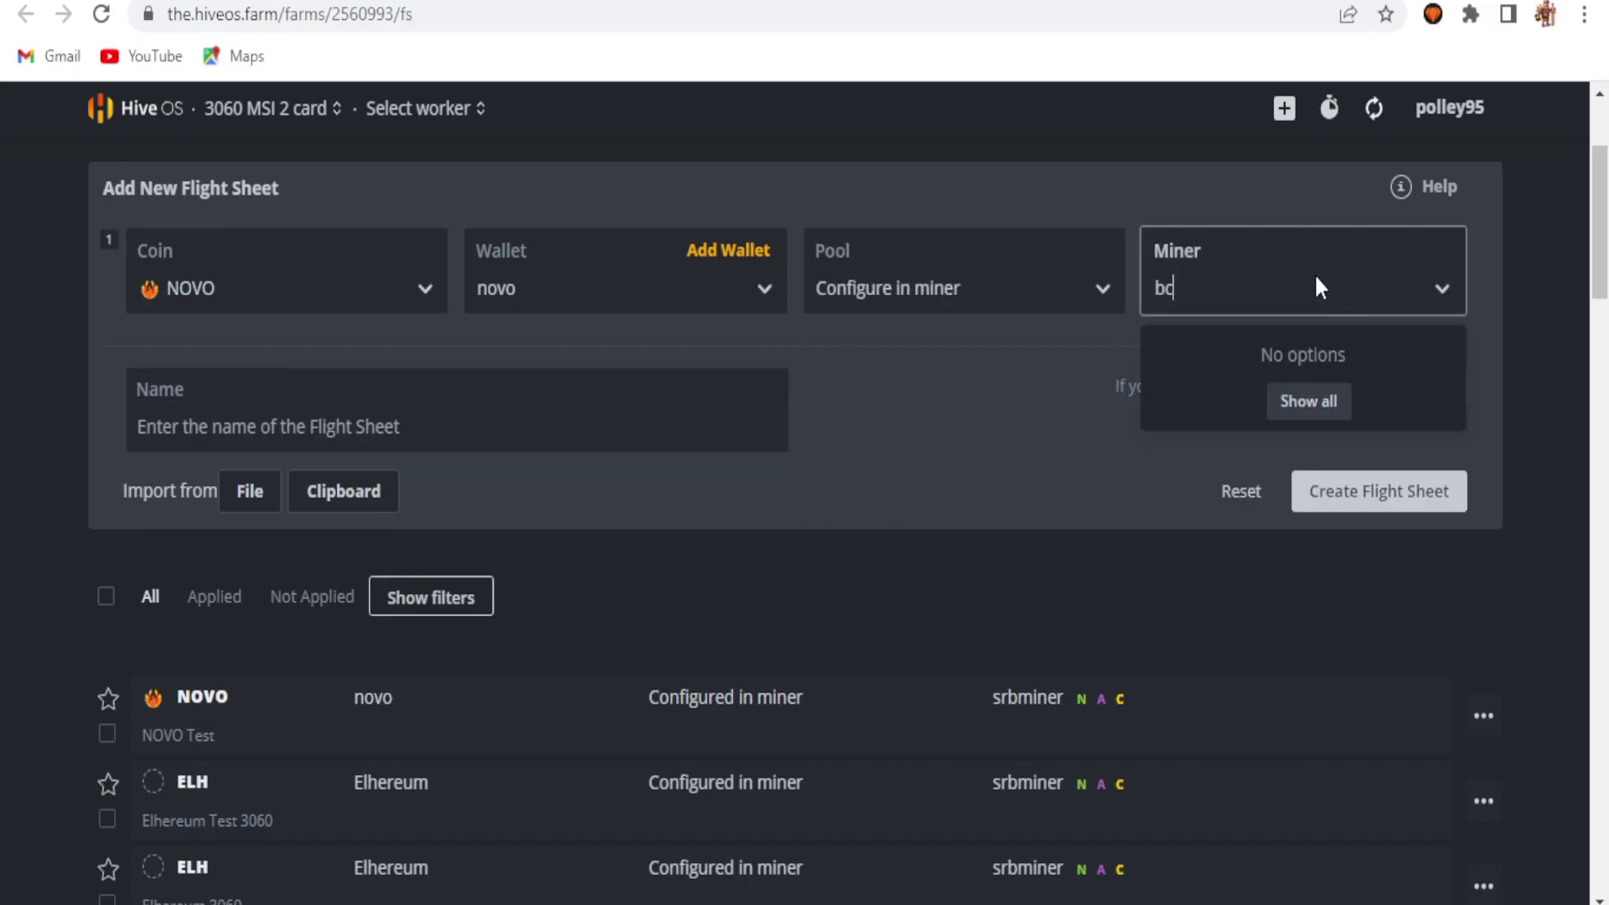
key("BackSpace")
type("z")
left_click(1341, 348)
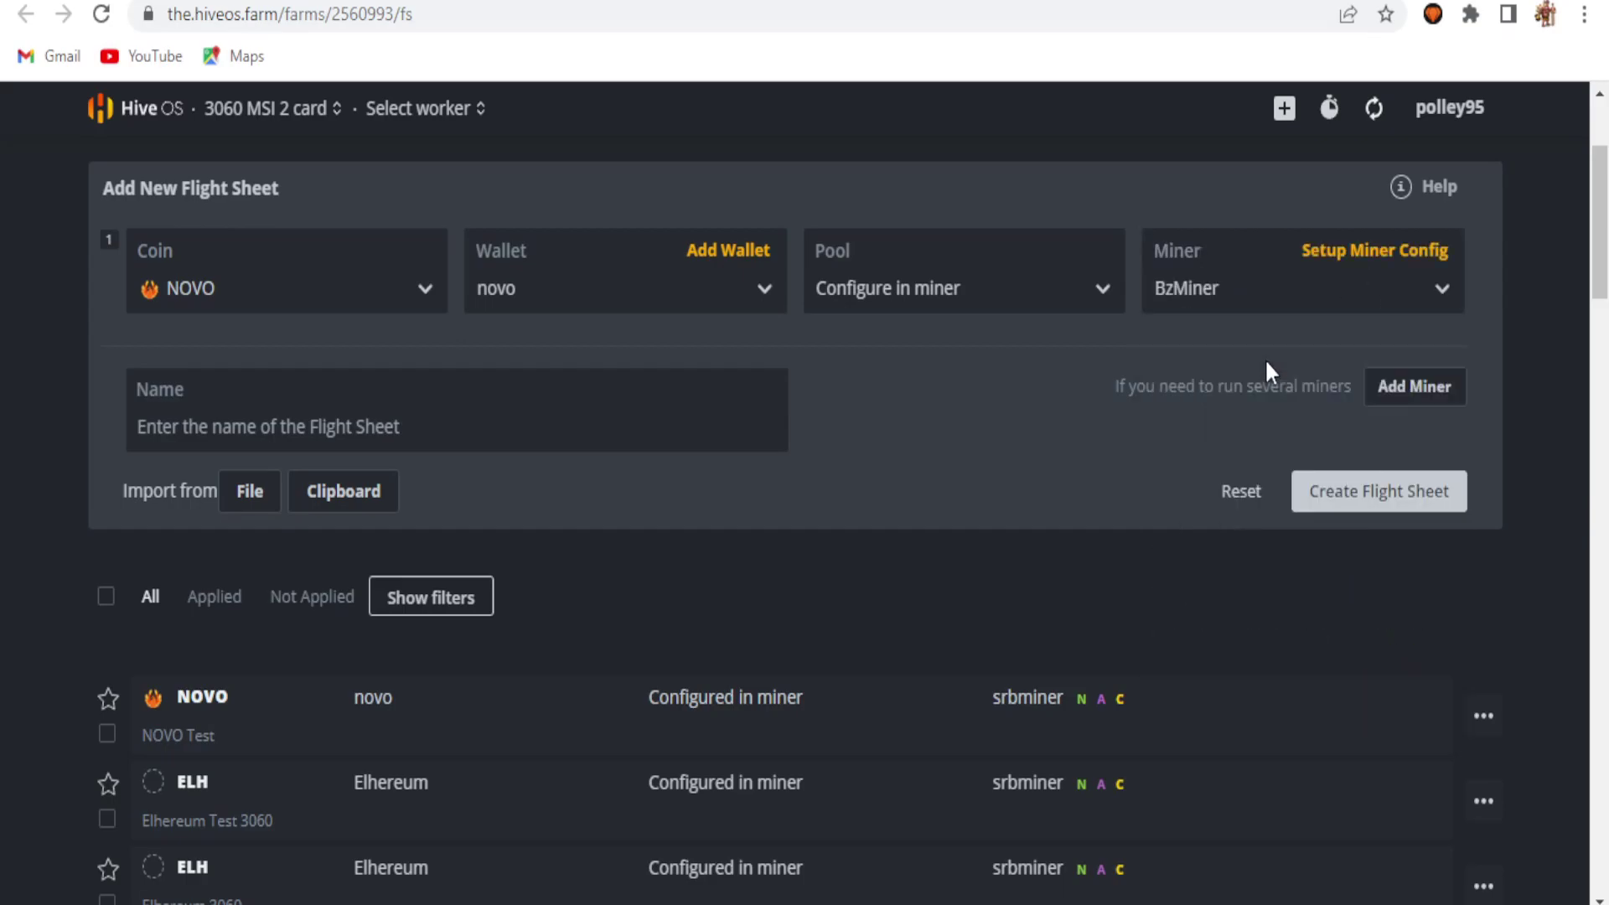
Step: Set BzMiner's hash algorithm to novo
left_click(1391, 249)
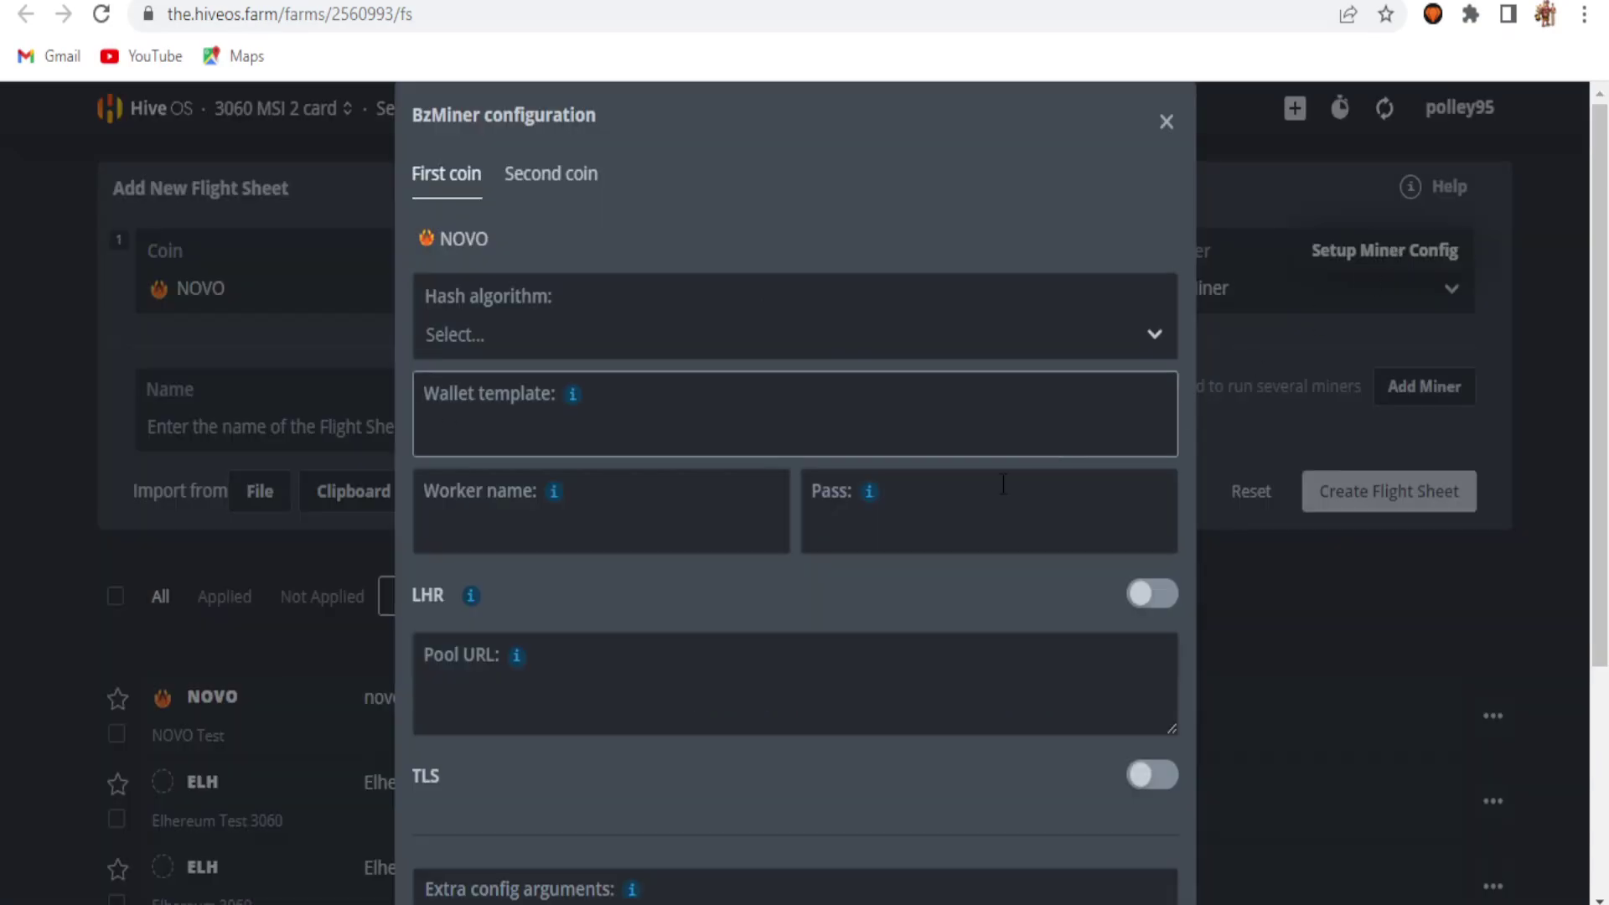
left_click(647, 351)
type("sah")
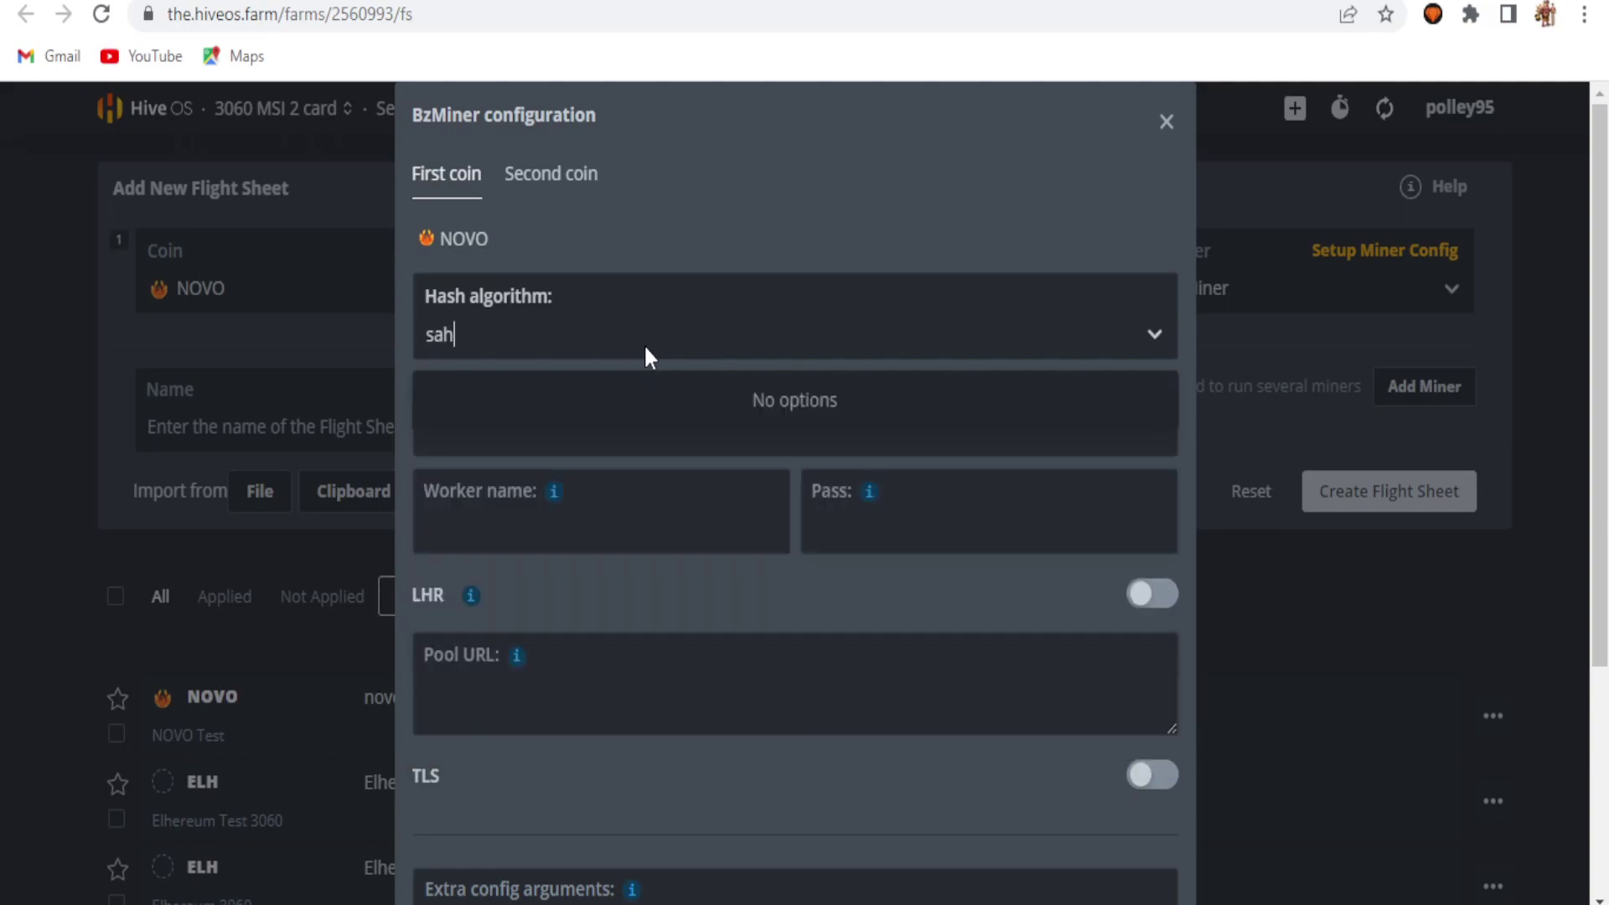
key("BackSpace")
key("BackSpace")
type("ha25")
key("BackSpace")
key("BackSpace")
key("BackSpace")
key("BackSpace")
key("BackSpace")
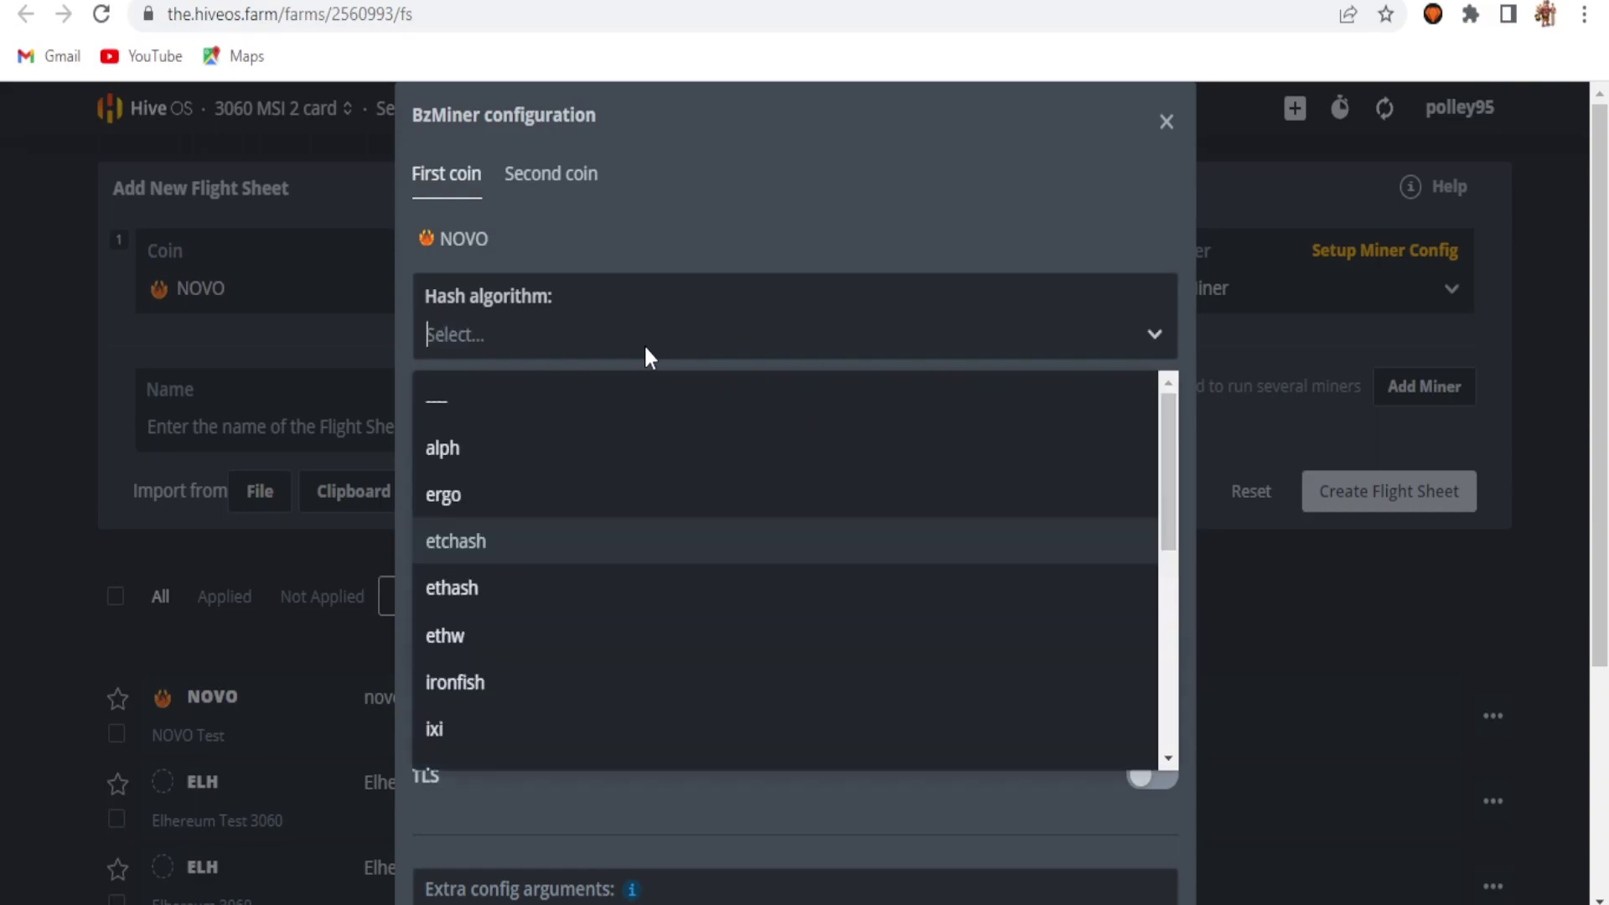
type("novo")
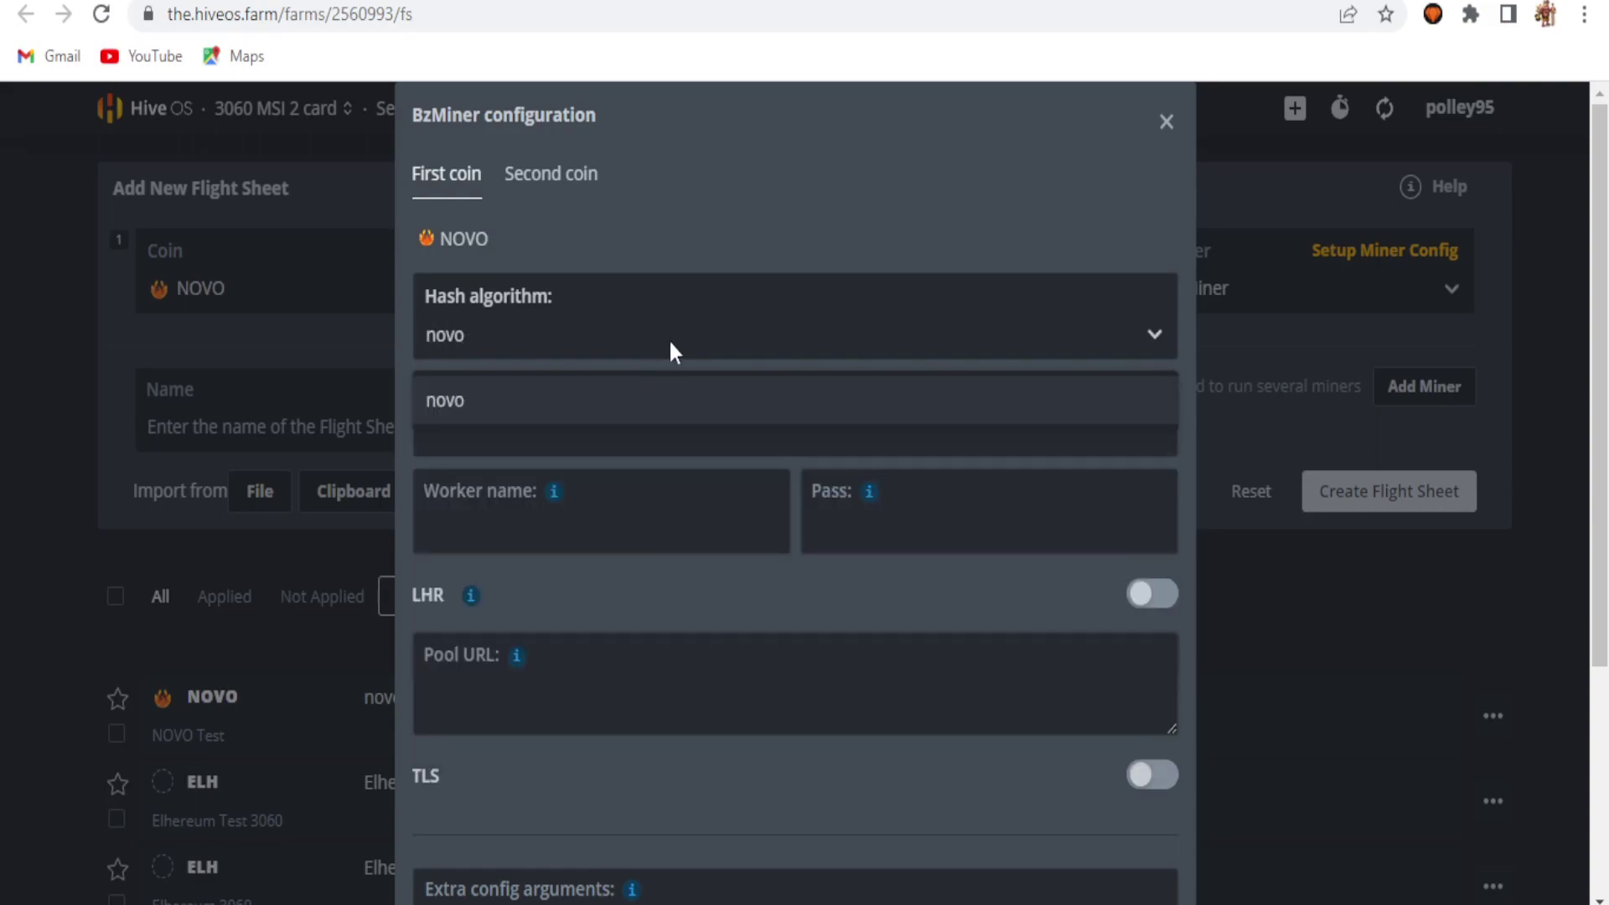
left_click(662, 400)
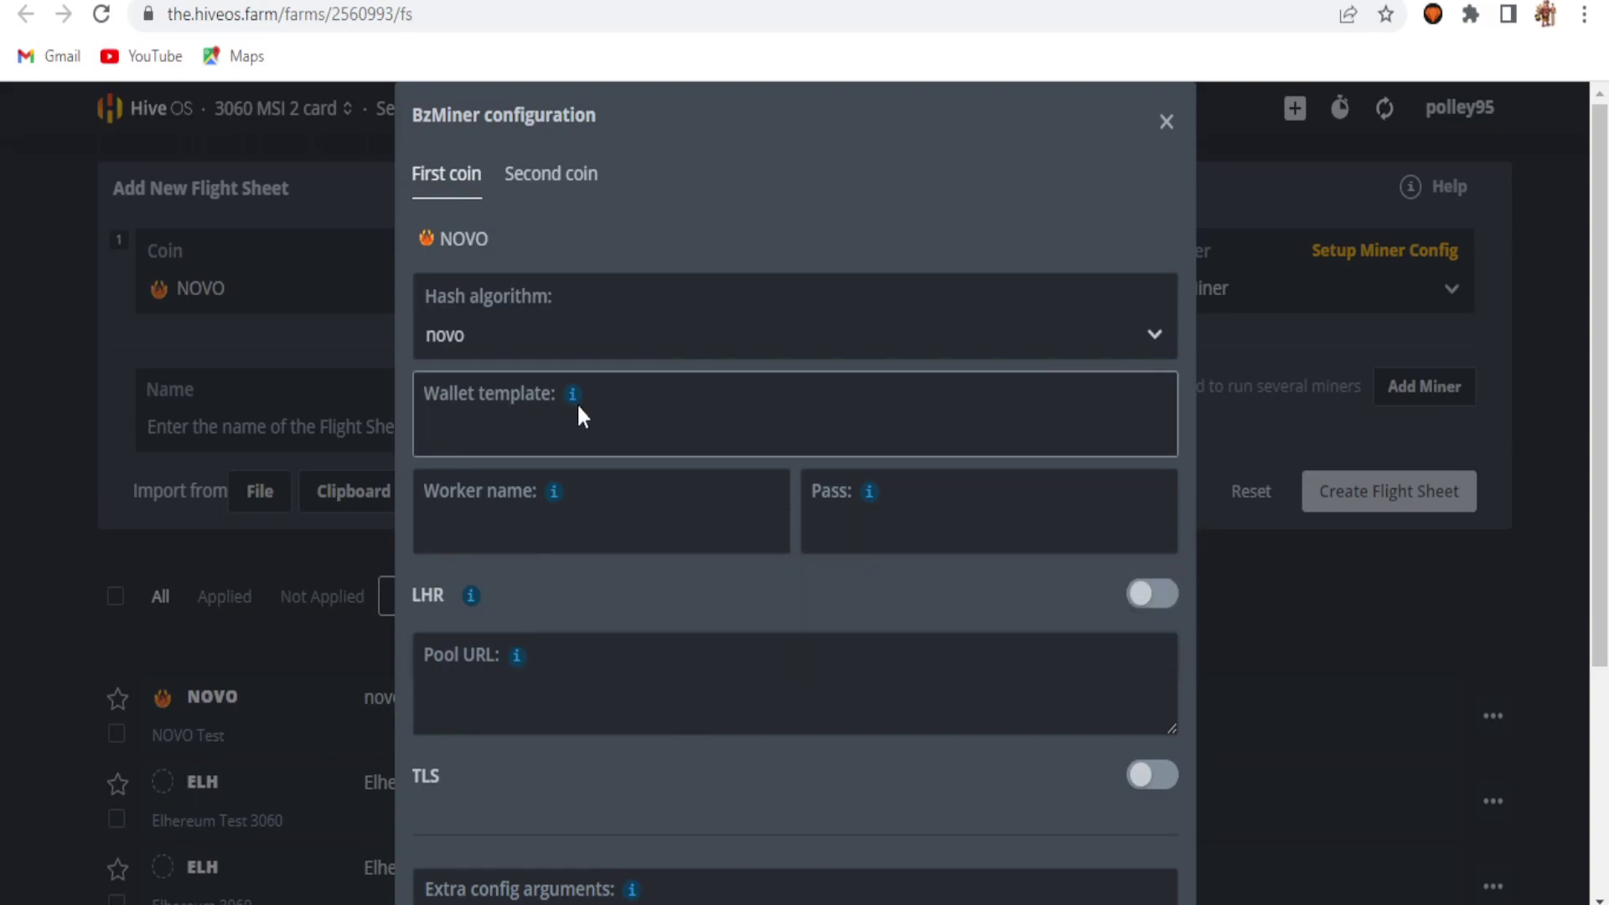
Step: Use %WAL% as wallet, %WORKER_NAME% as worker and password, and paste the Ekapool US pool URL
mouse_move(575, 410)
left_click(610, 524)
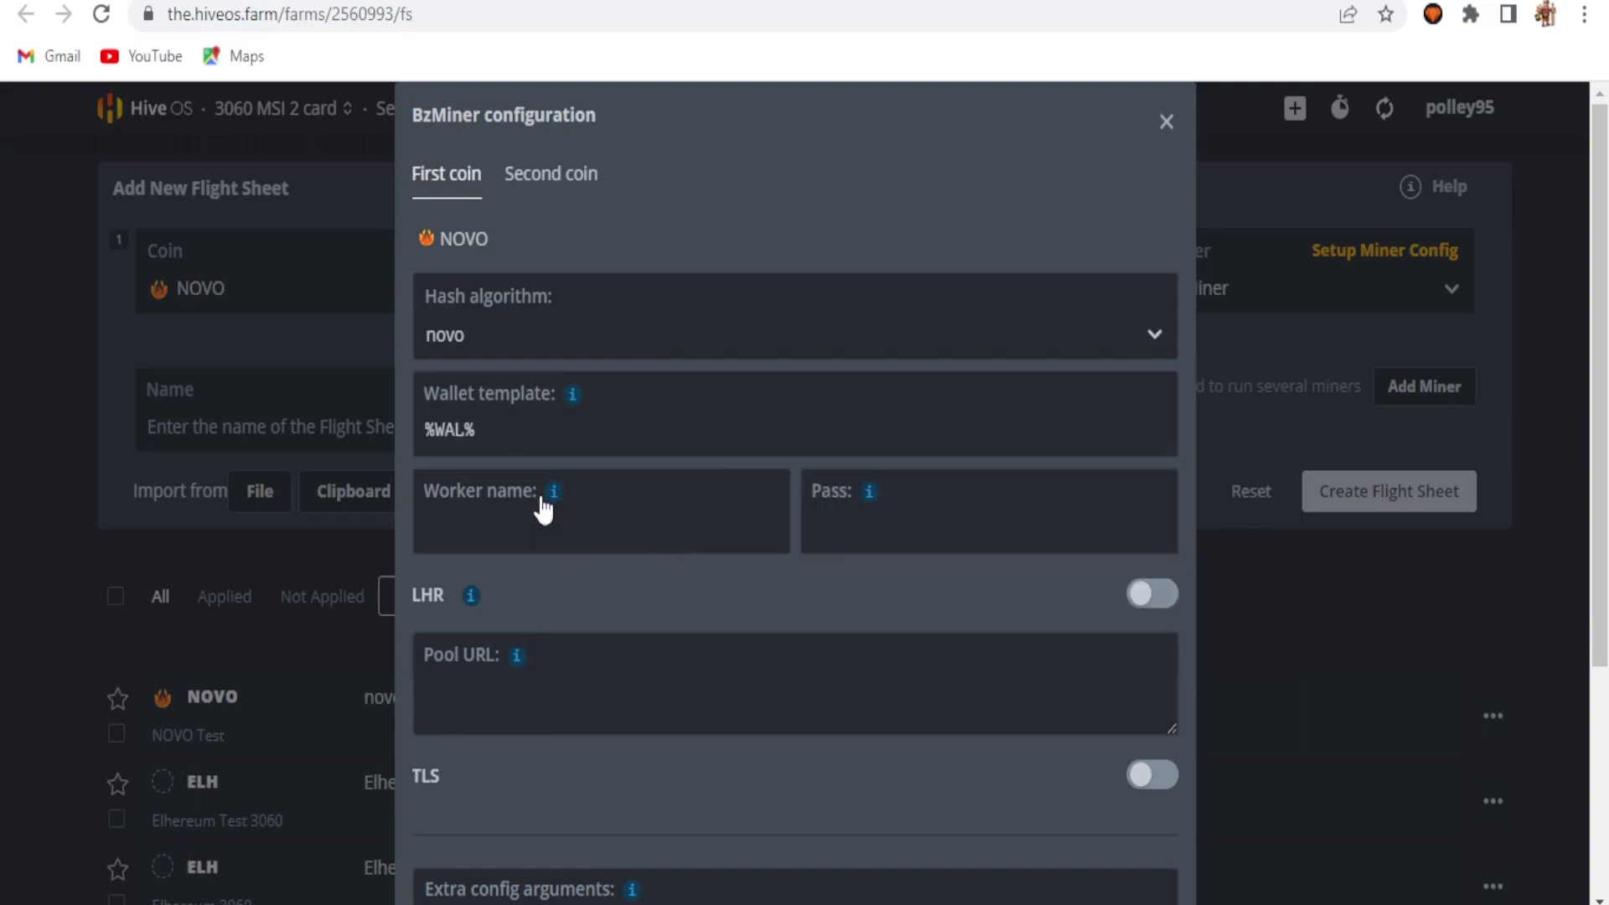
mouse_move(554, 507)
left_click(604, 622)
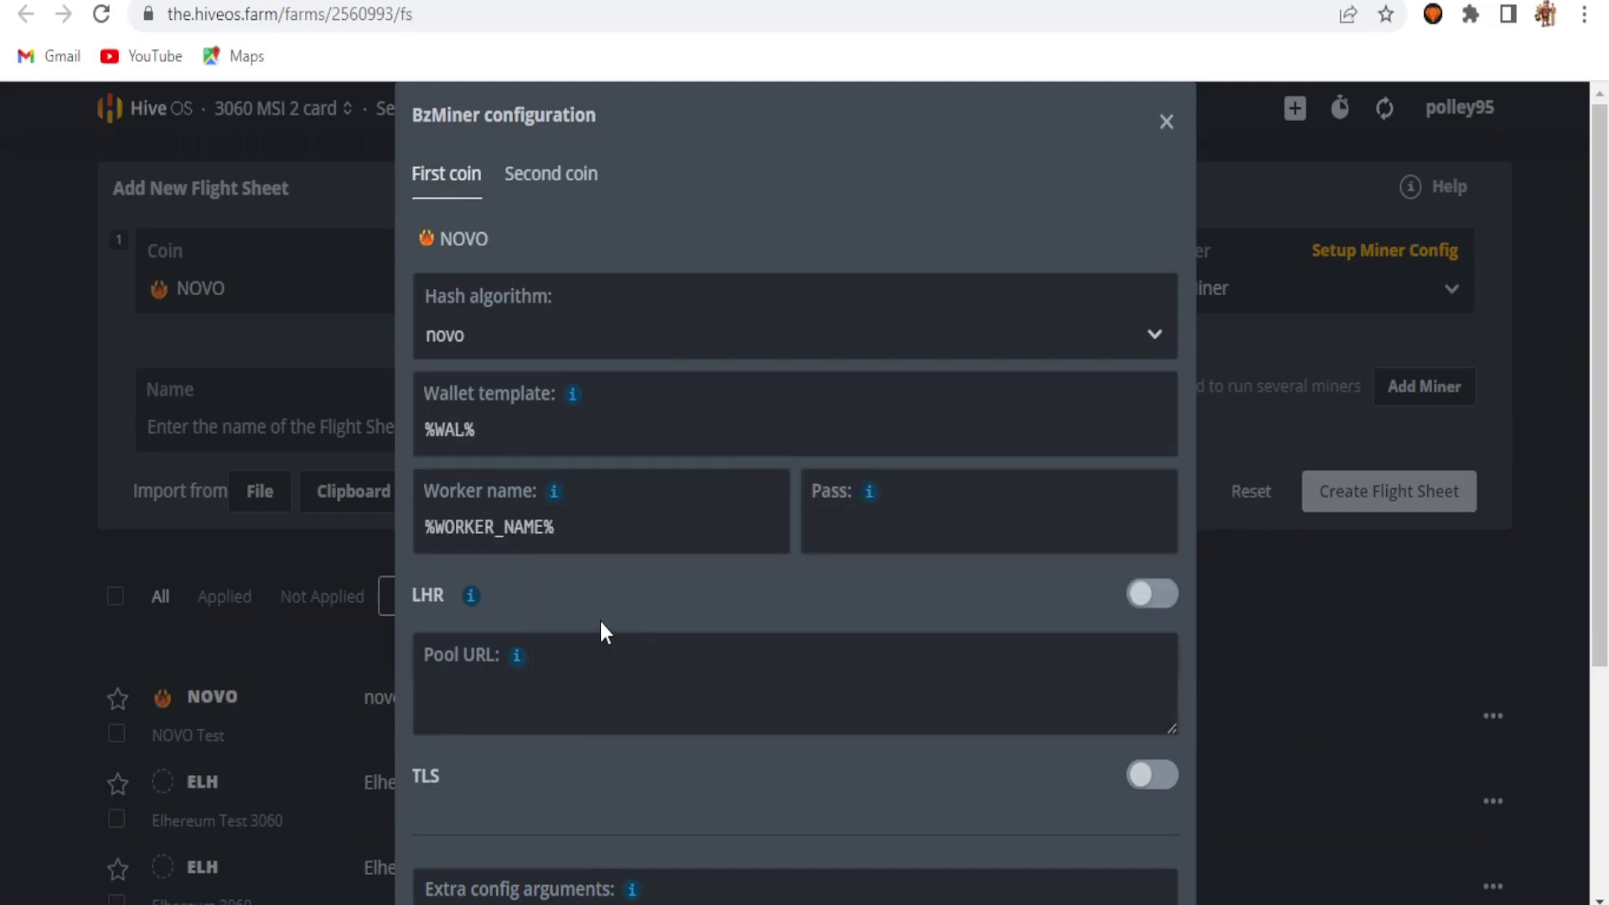
left_click(819, 529)
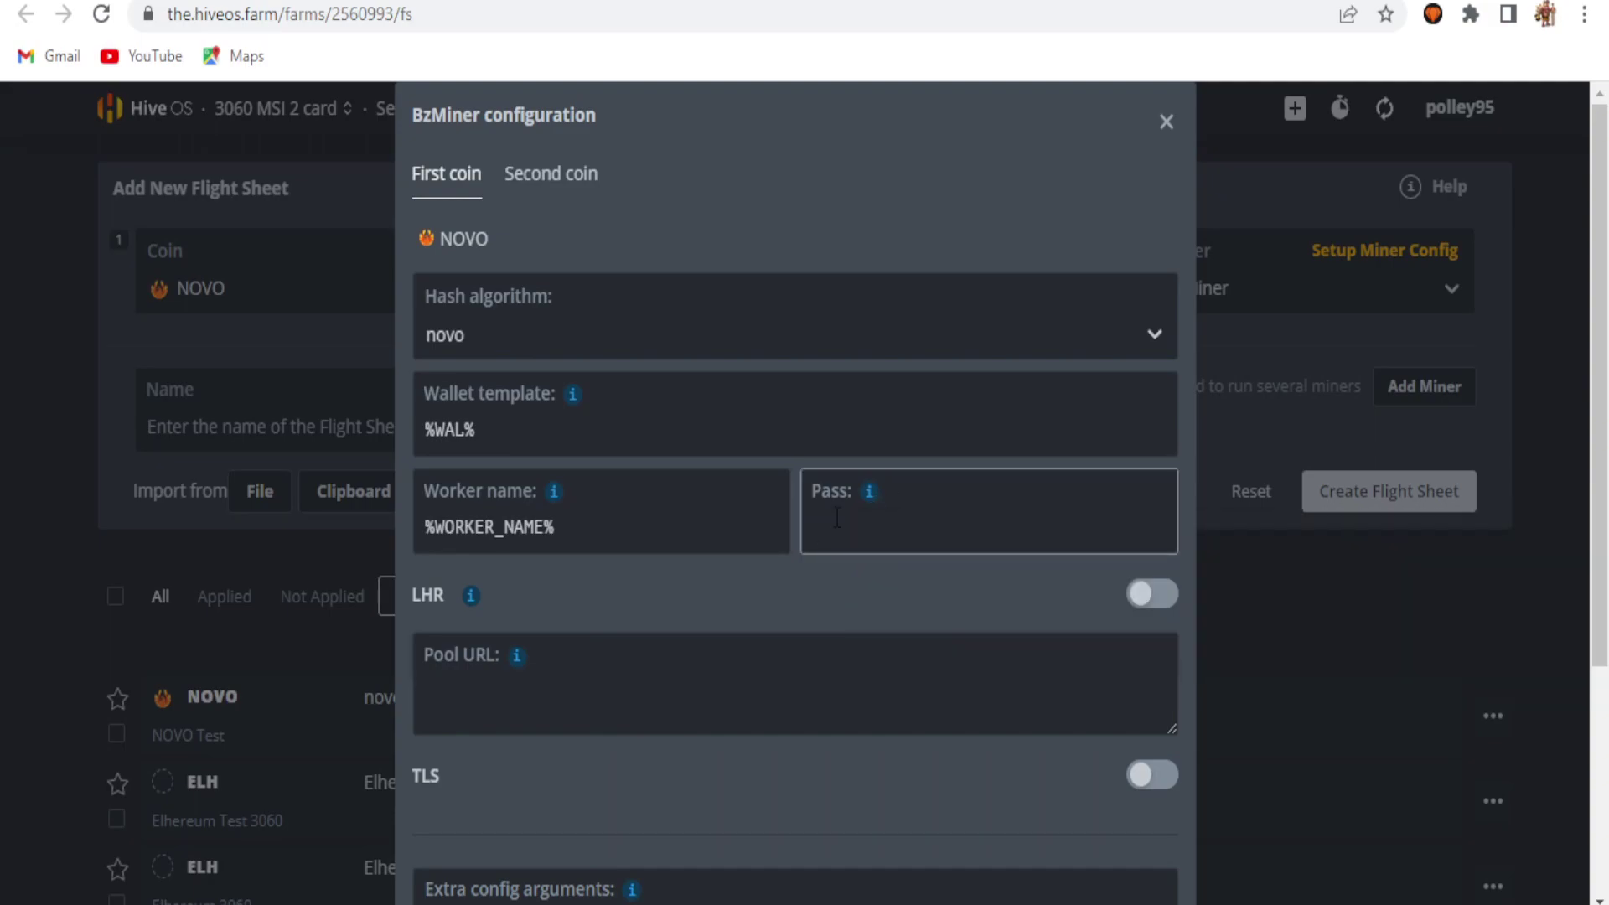
mouse_move(869, 491)
left_click(957, 627)
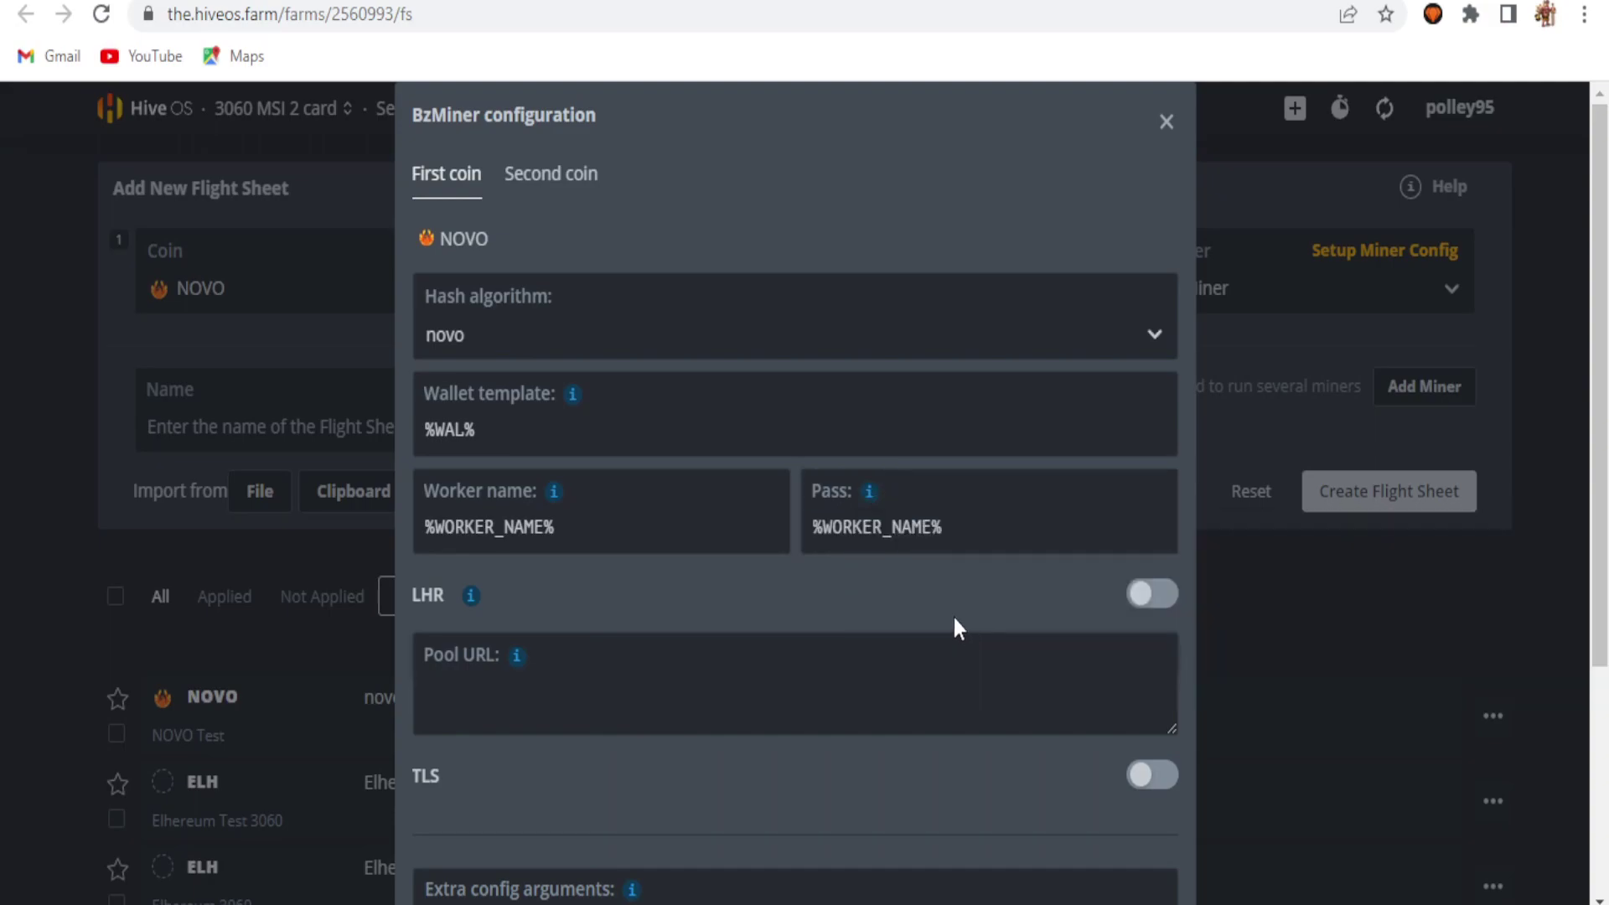
left_click(472, 701)
right_click(514, 715)
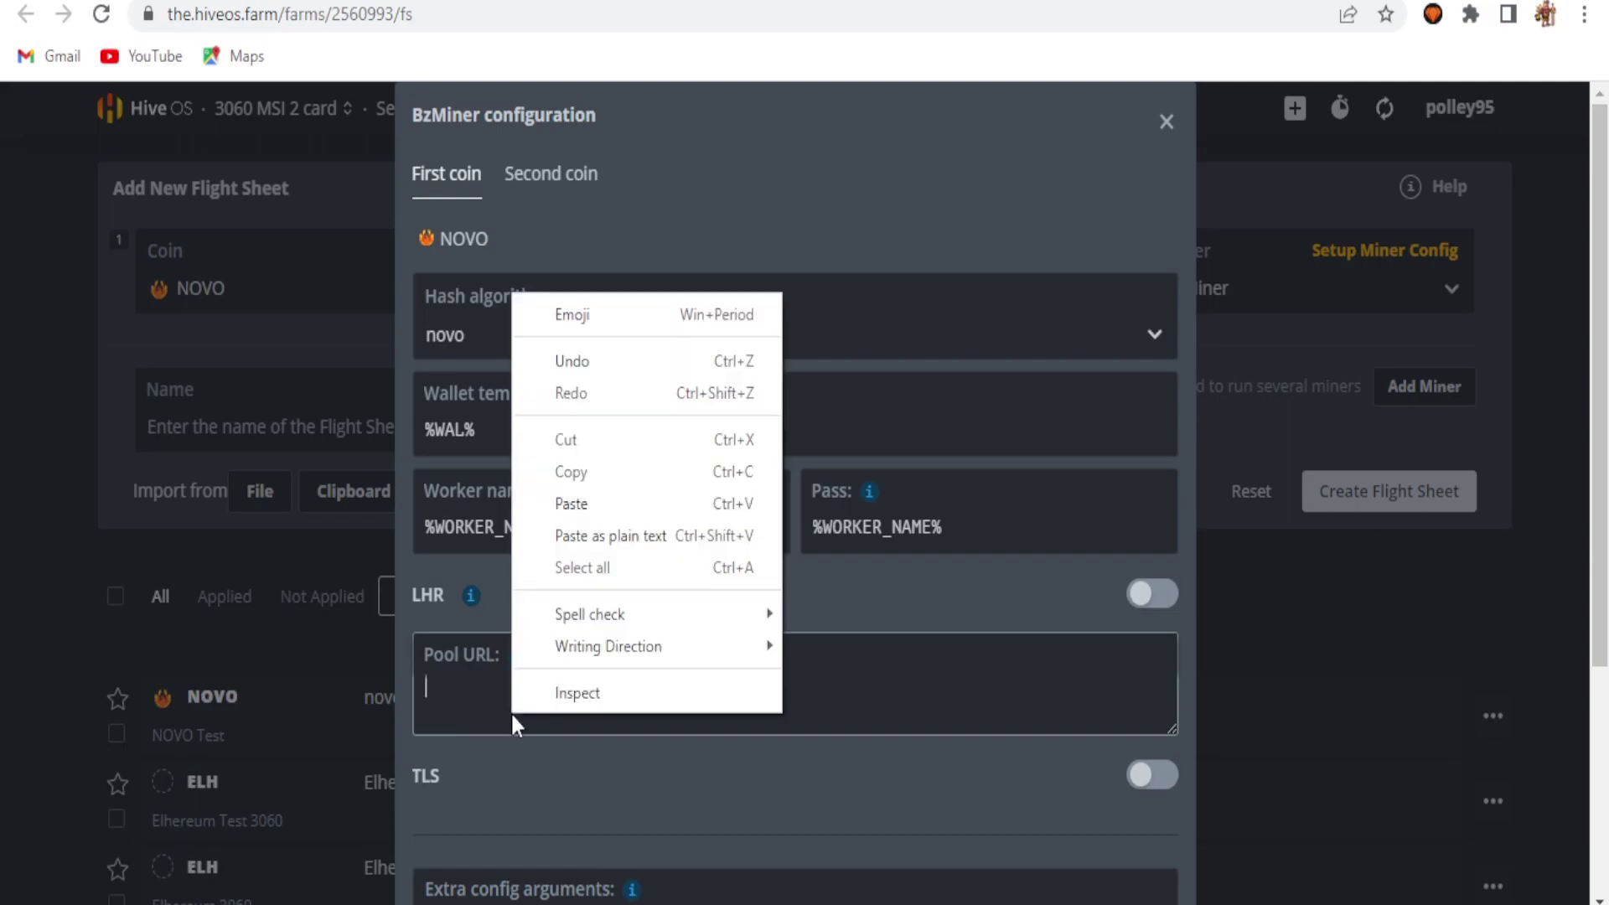
left_click(587, 503)
Step: Focus Extra config arguments and view hashrate.no's RTX 3060 Novo BzMiner overclock options
left_click_drag(1601, 331, 1600, 565)
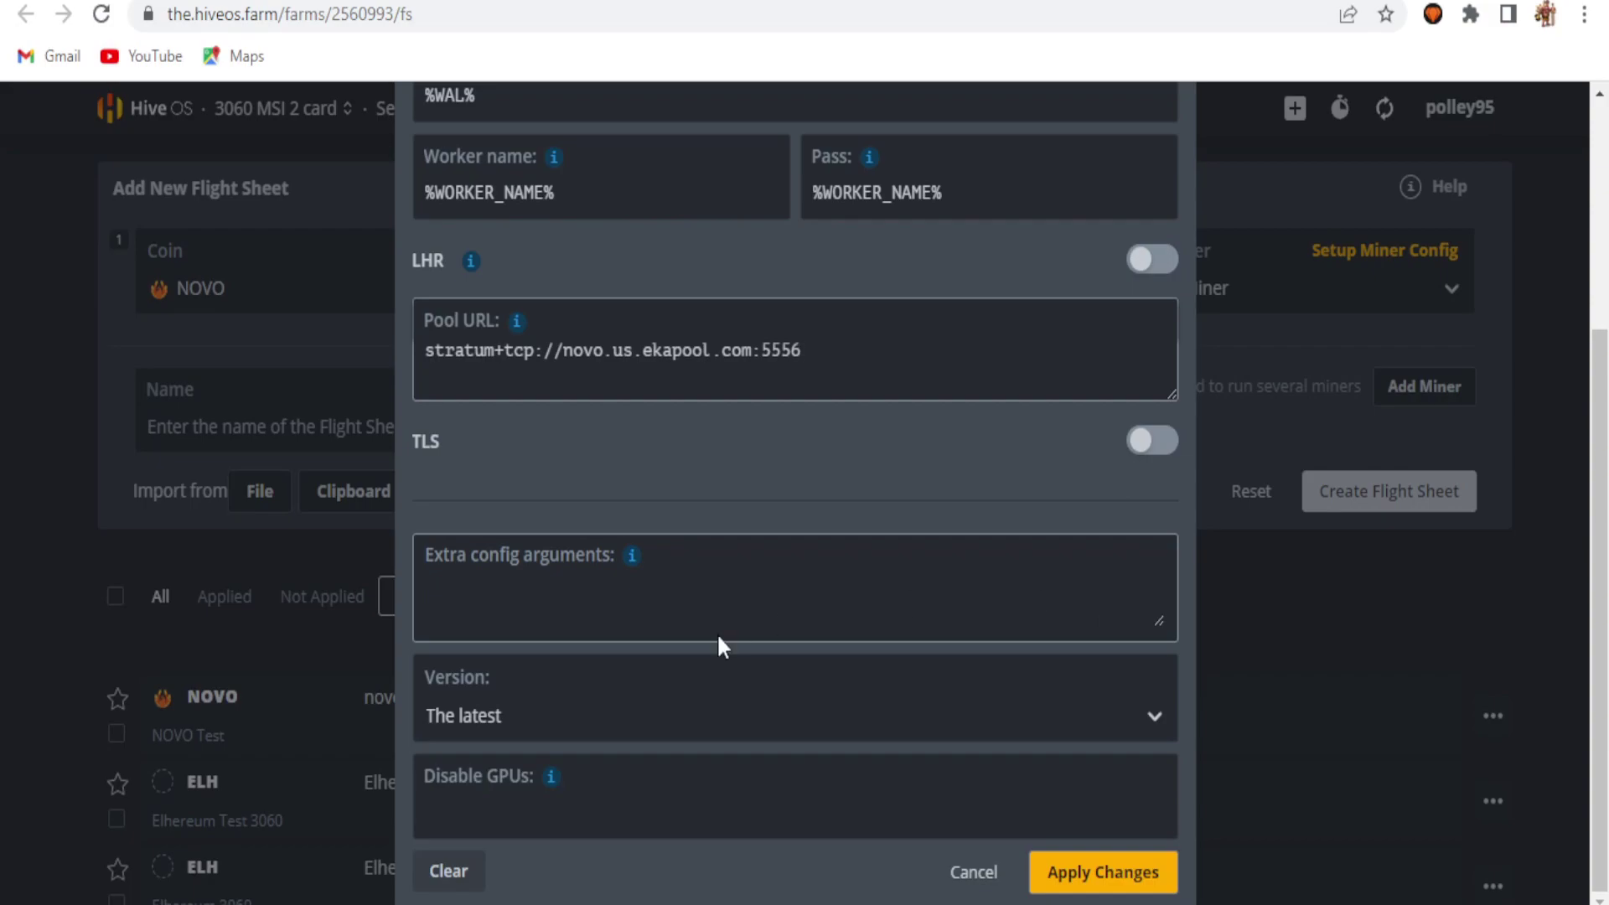
mouse_move(631, 555)
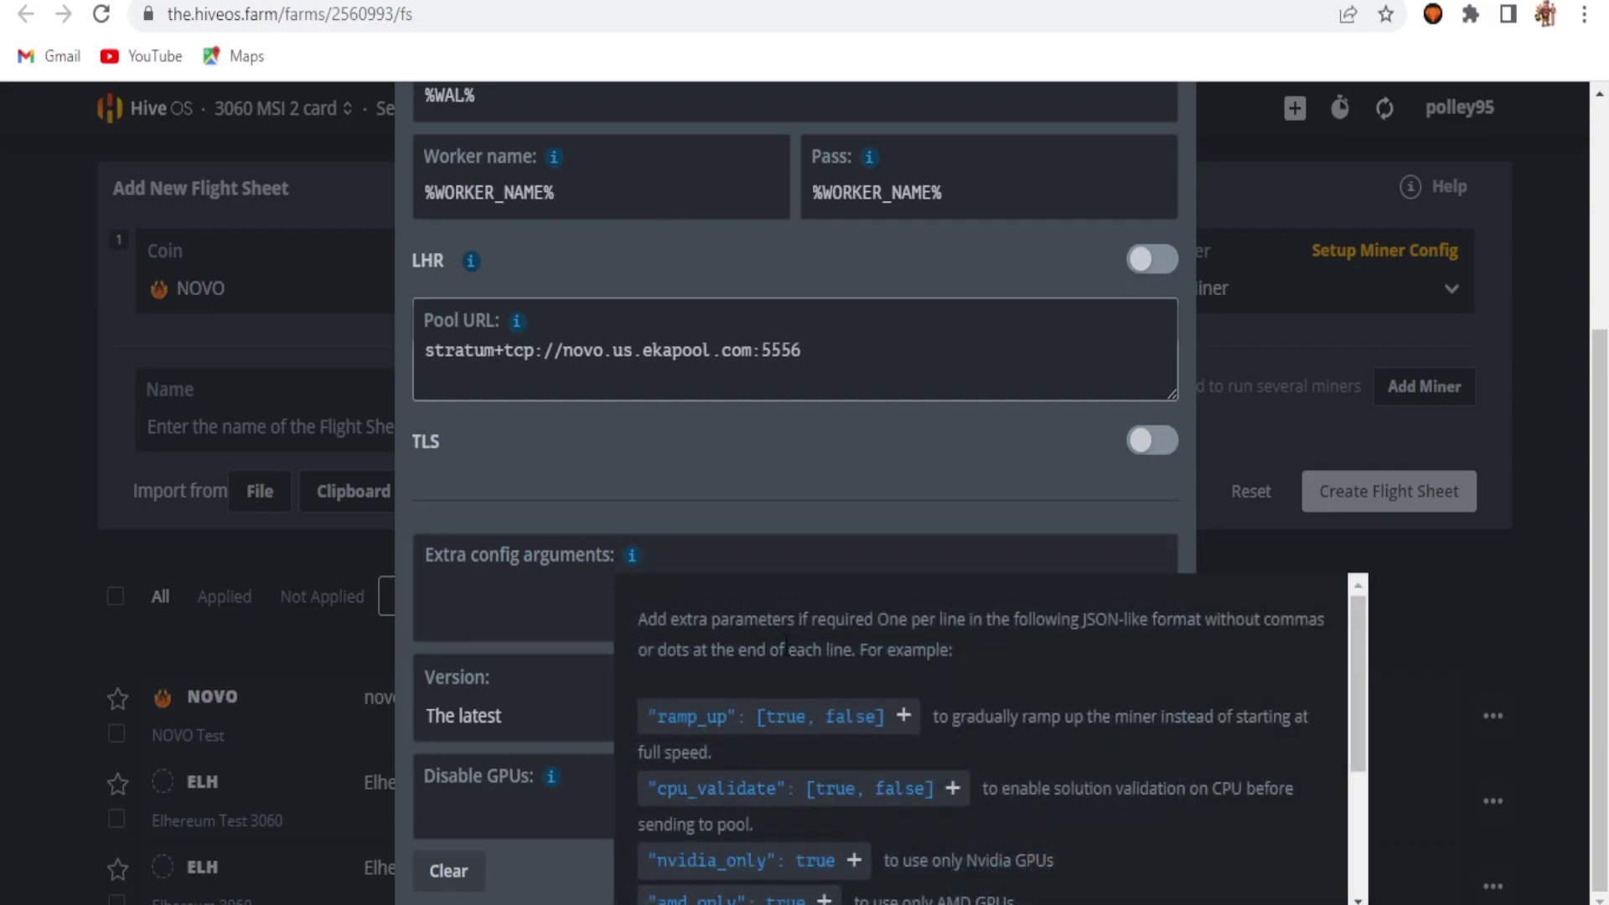
left_click_drag(1358, 679, 1383, 803)
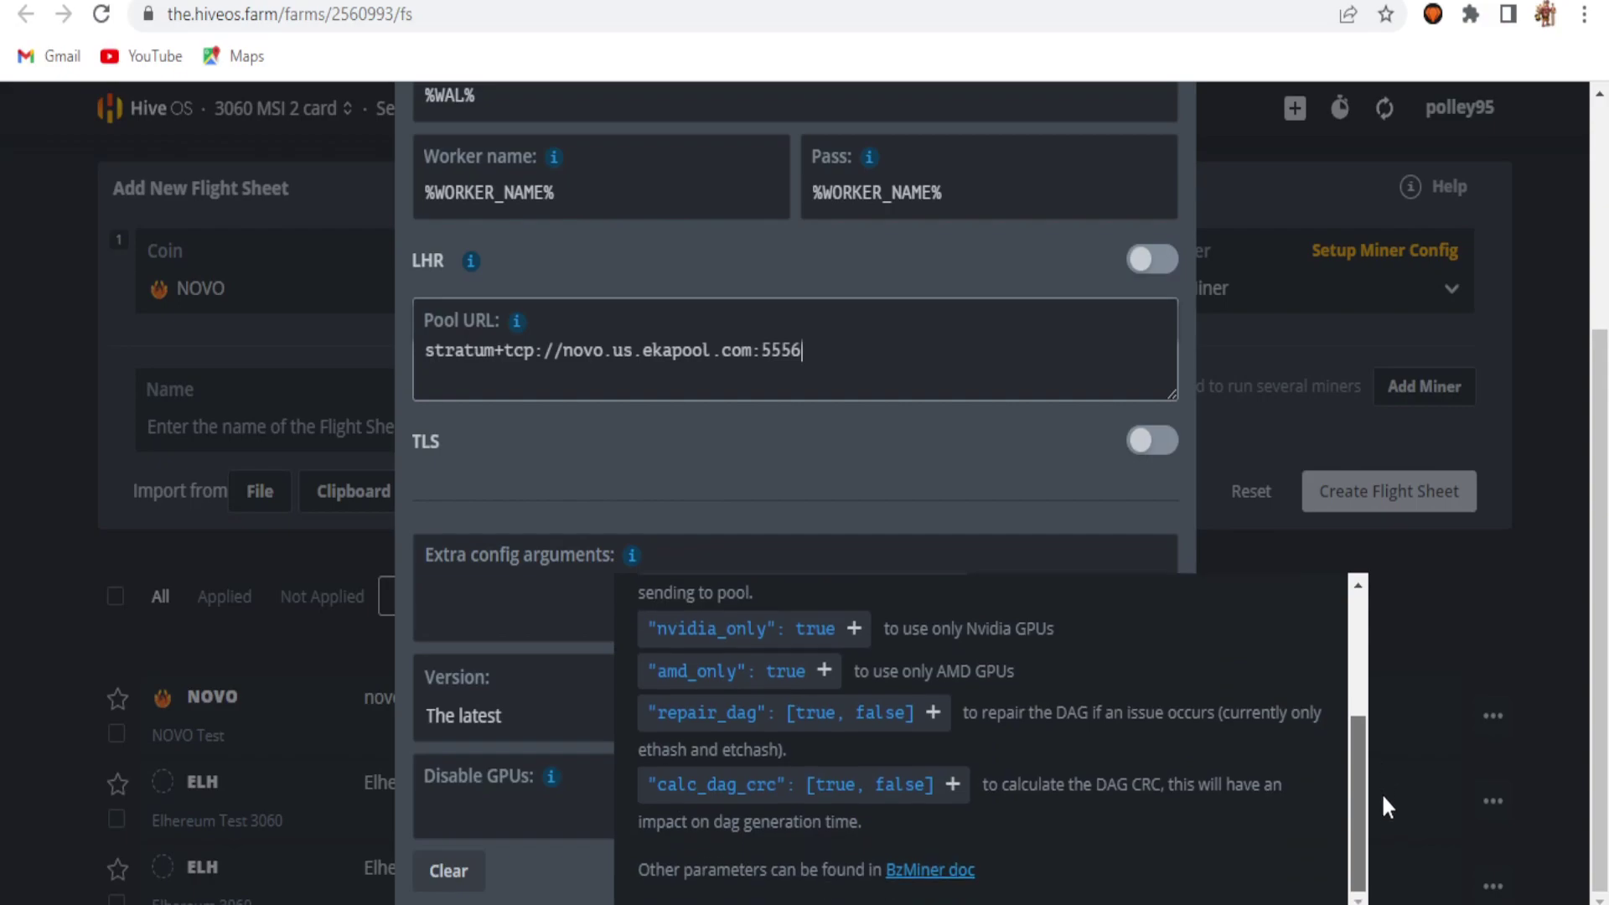
left_click(559, 601)
mouse_move(935, 896)
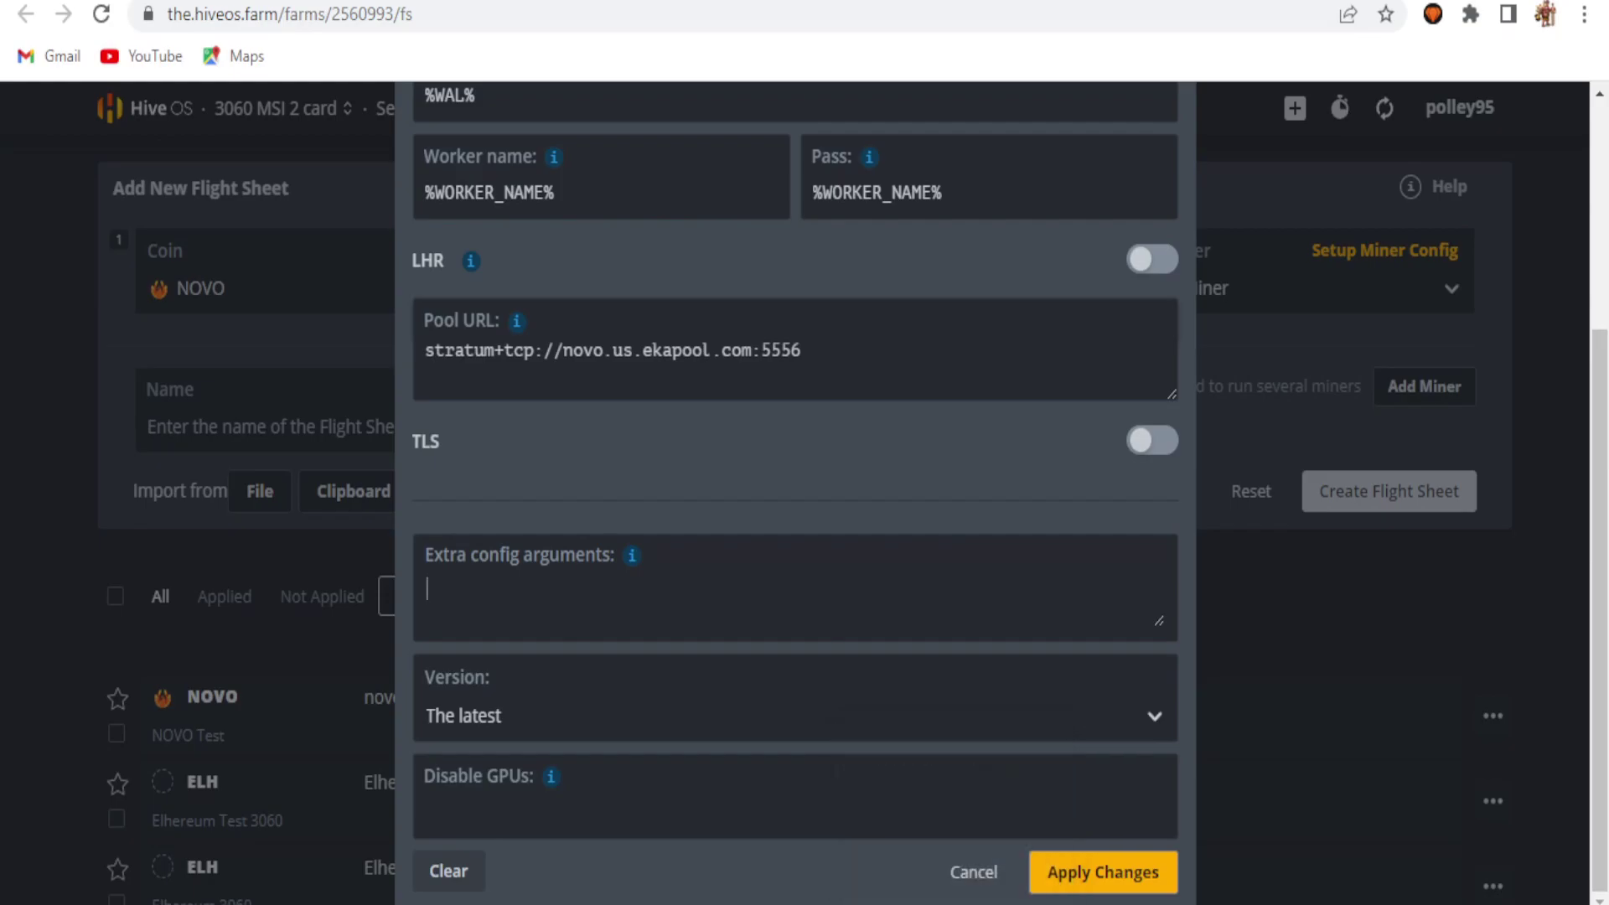
key("ctrl+Tab")
scroll(1570, 363, "up", 3)
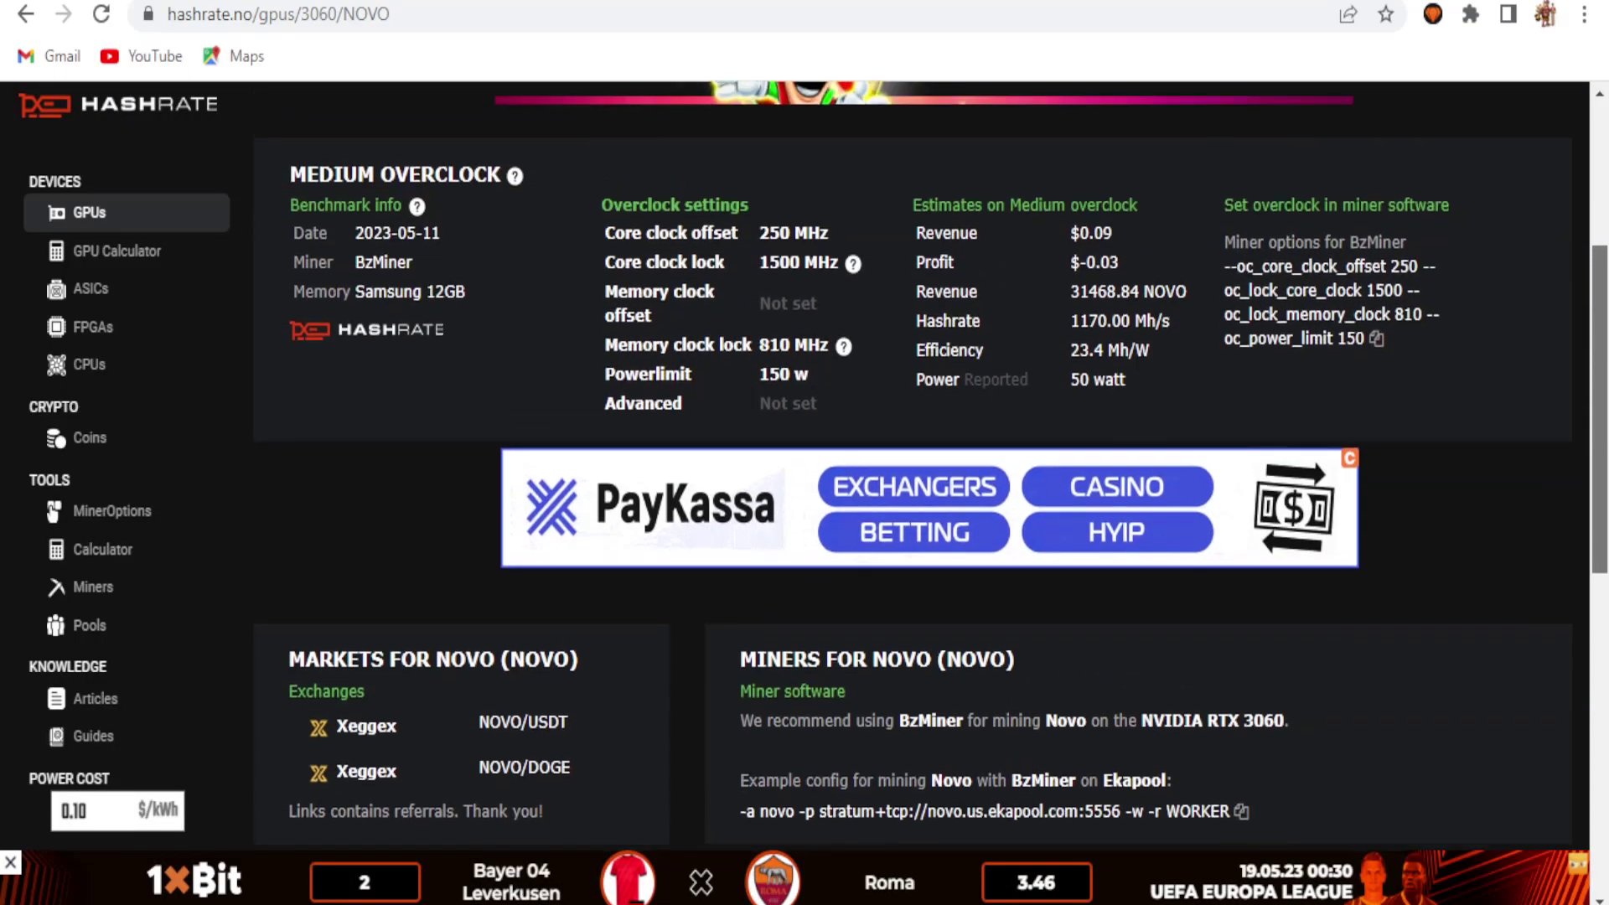
scroll(1570, 363, "up", 2)
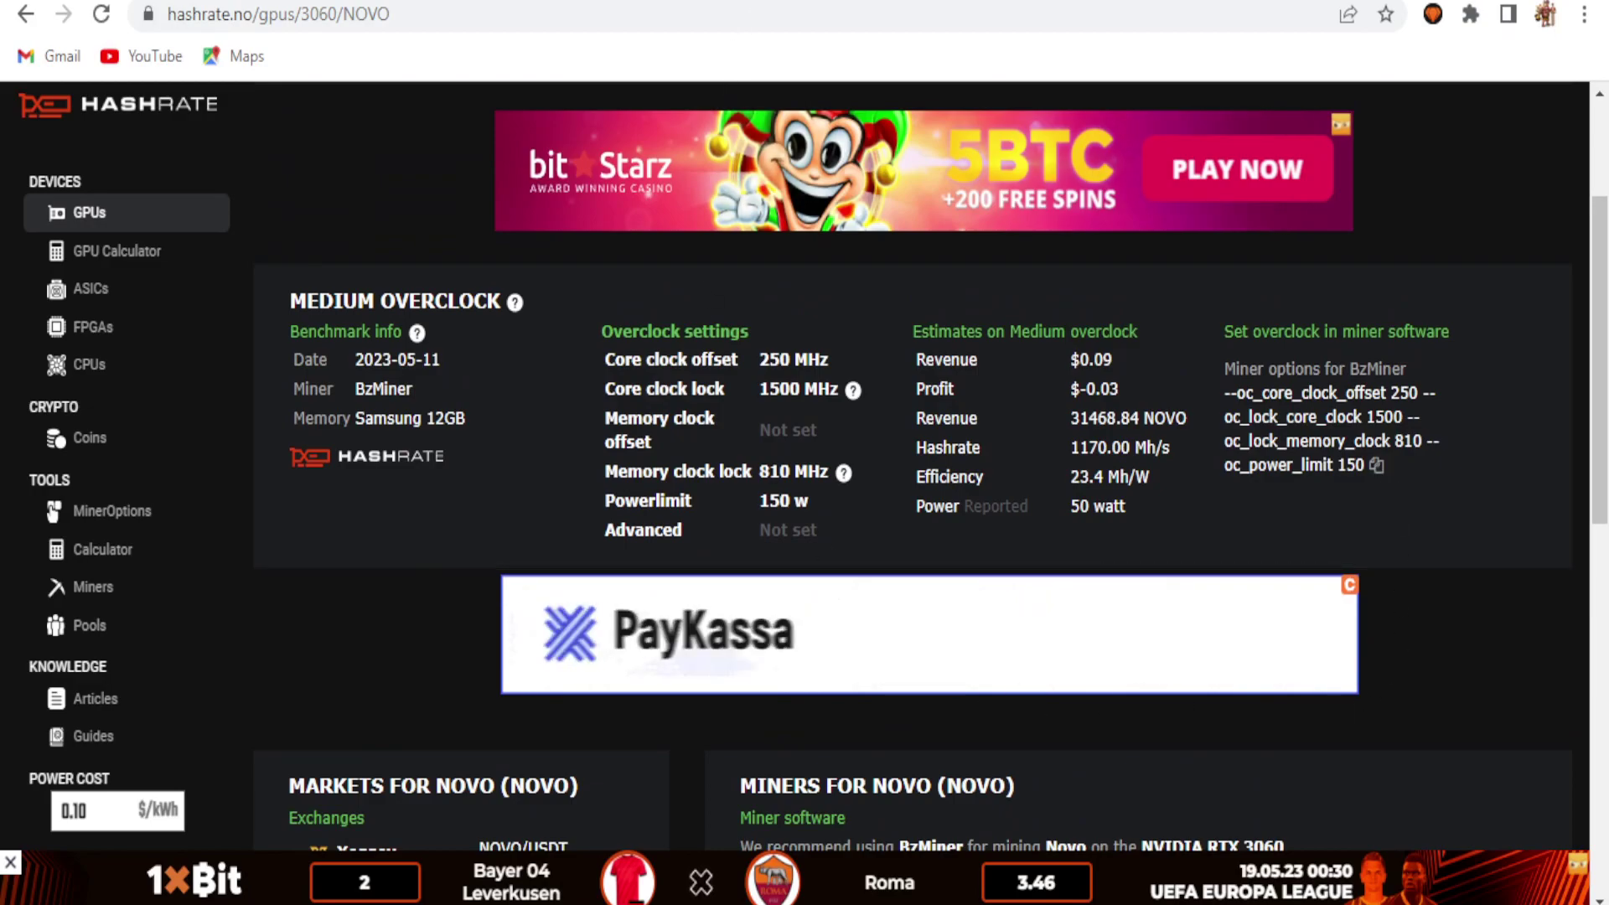
Step: Paste the recommended BzMiner overclock arguments and change the core offset to 300
key("ctrl+Tab")
left_click(826, 609)
type("--oc_core_clock_offset 250 --oc_lock_core_clock 1500 --oc_lock_memory_clock 810 --oc_power_limit 150")
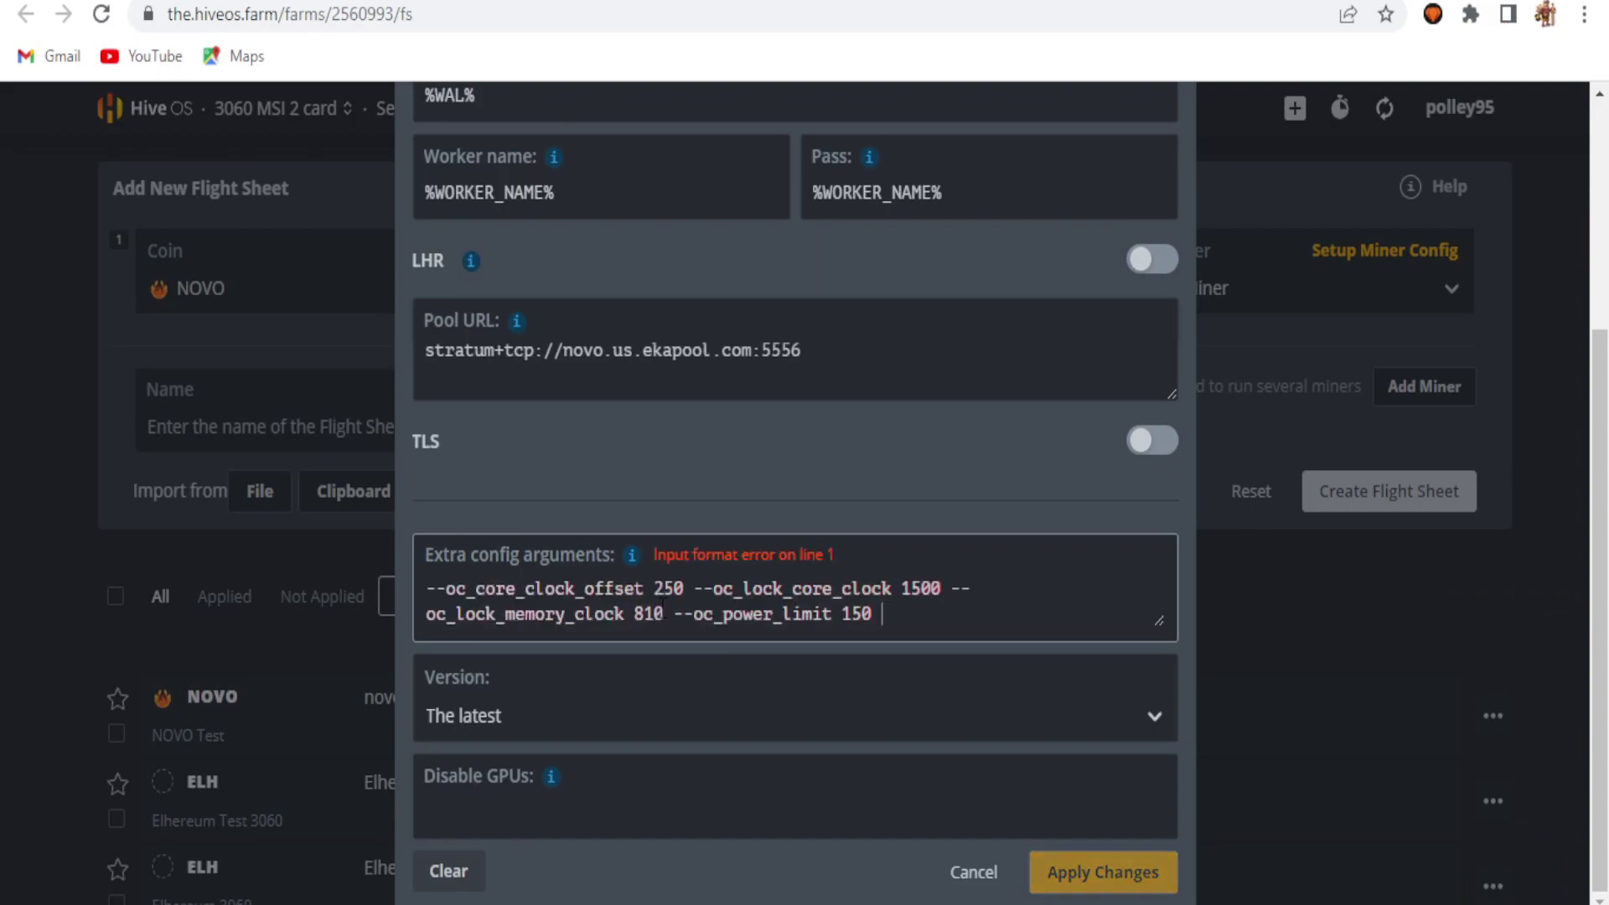
left_click(685, 589)
key("BackSpace")
key("BackSpace")
key("BackSpace")
type("300")
key("Delete")
key("Return")
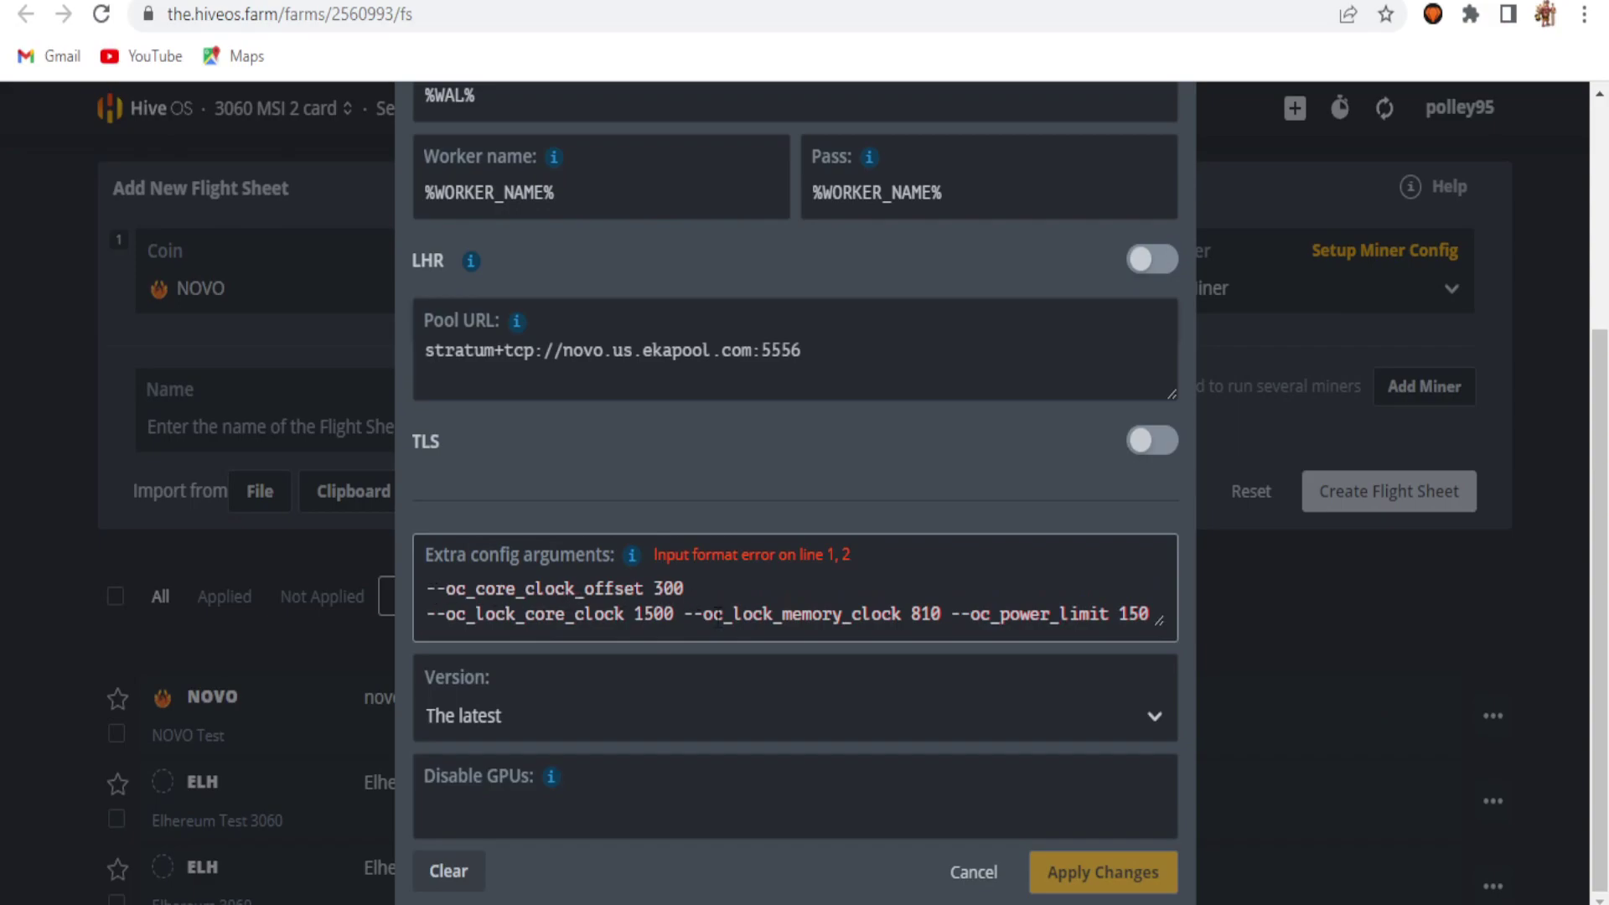
Step: Change the core lock to 1650, one option per line with memory 810 and power limit 150, and apply
left_click(676, 614)
key("BackSpace")
key("BackSpace")
key("BackSpace")
type("650")
key("Delete")
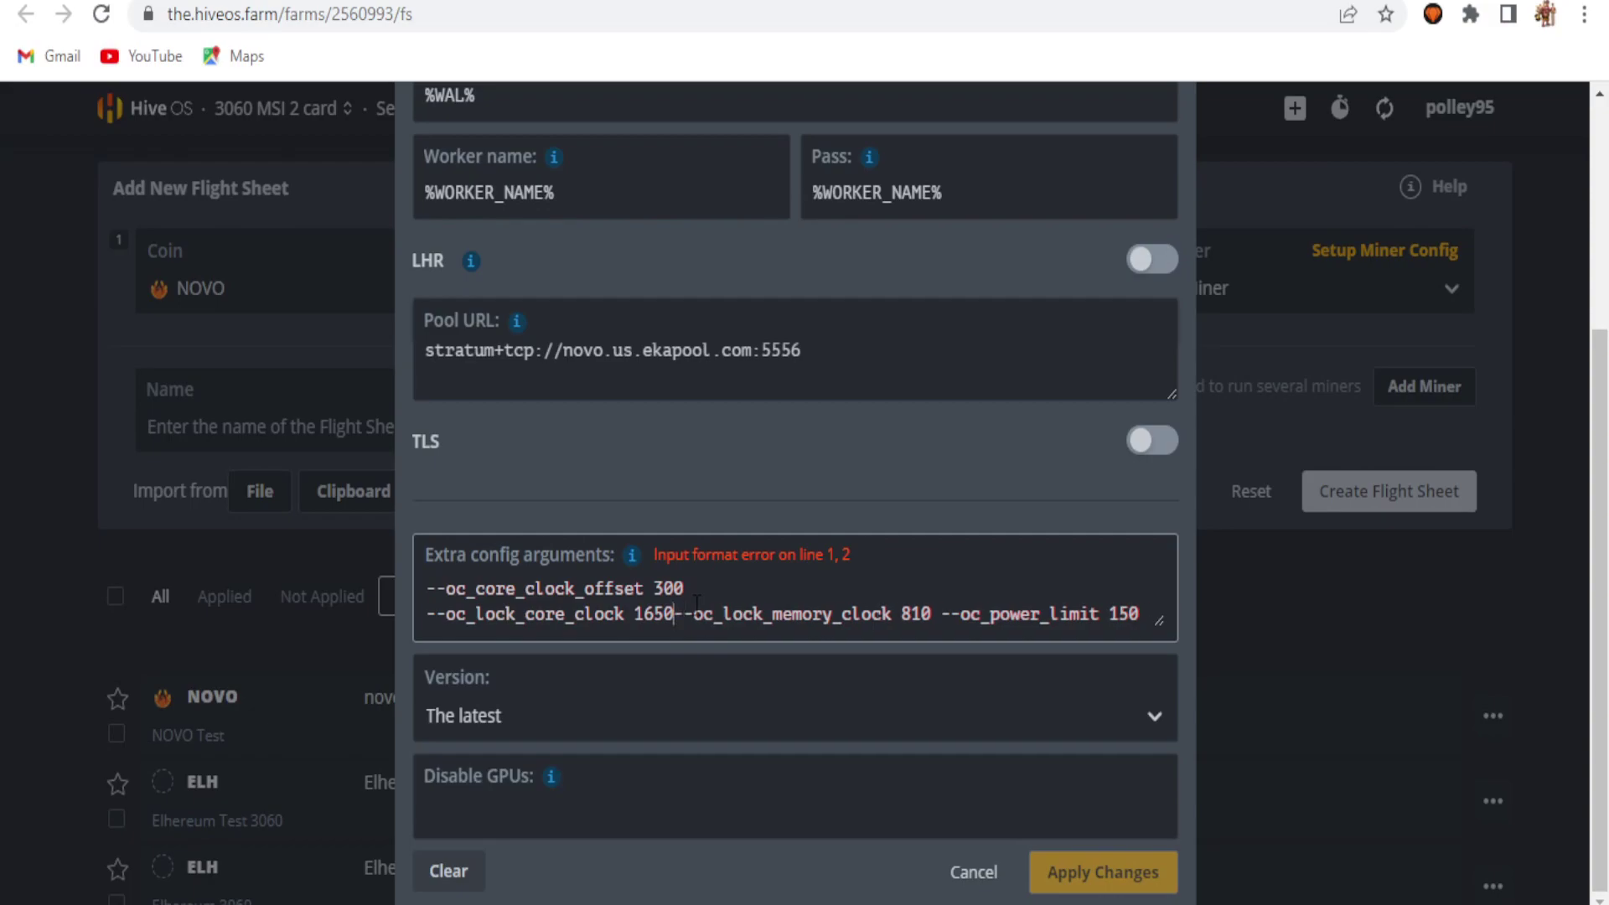
key("Return")
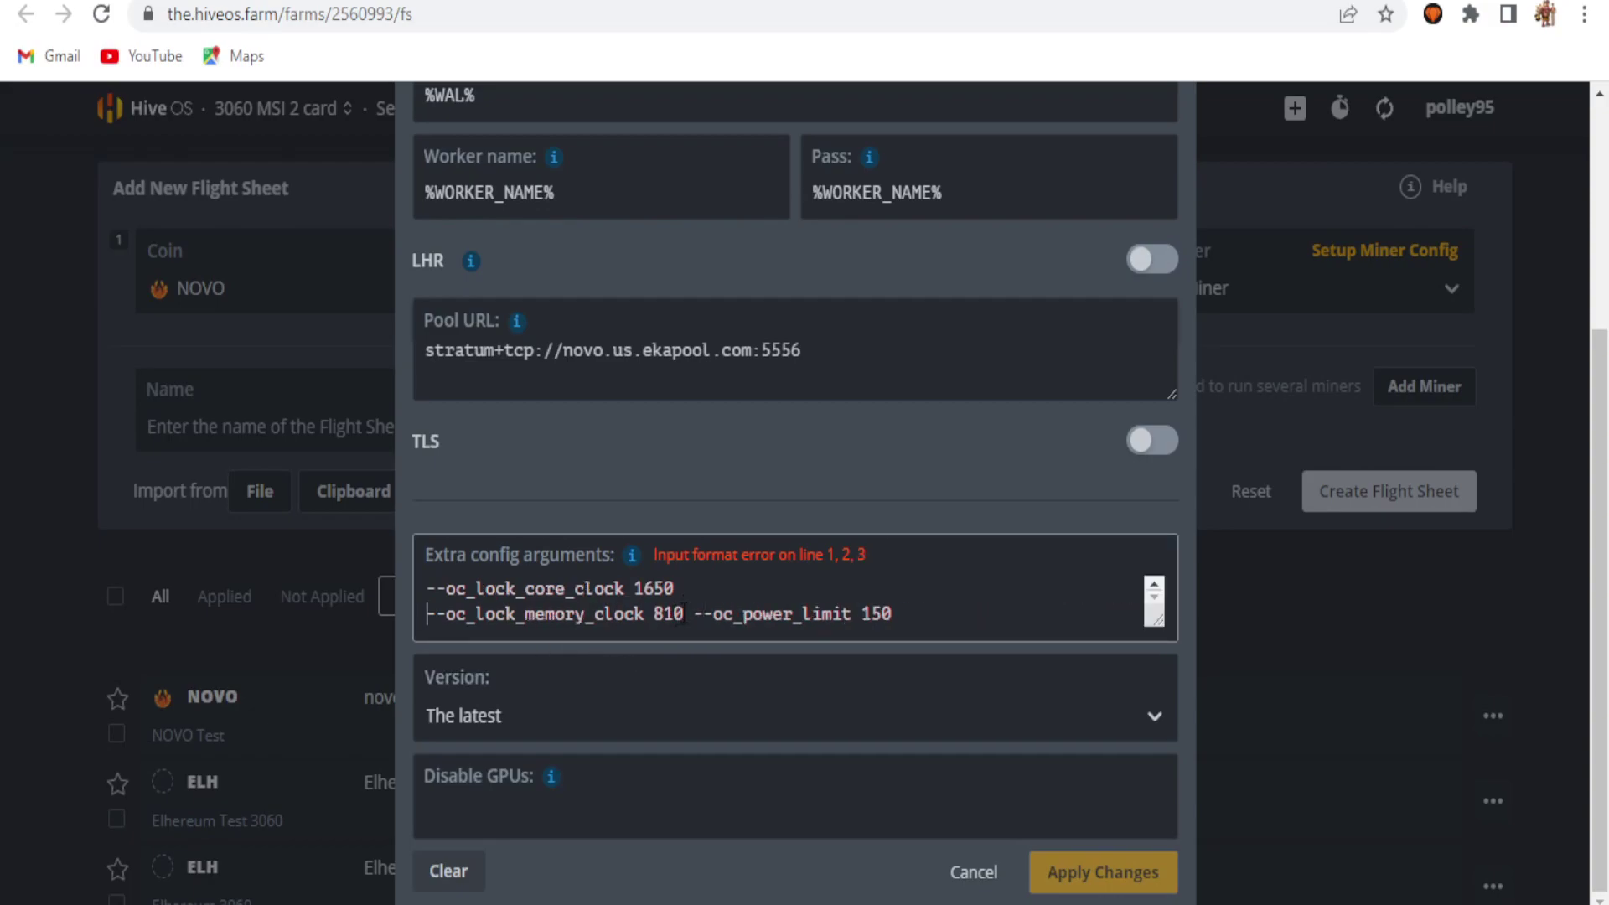
left_click(699, 616)
key("BackSpace")
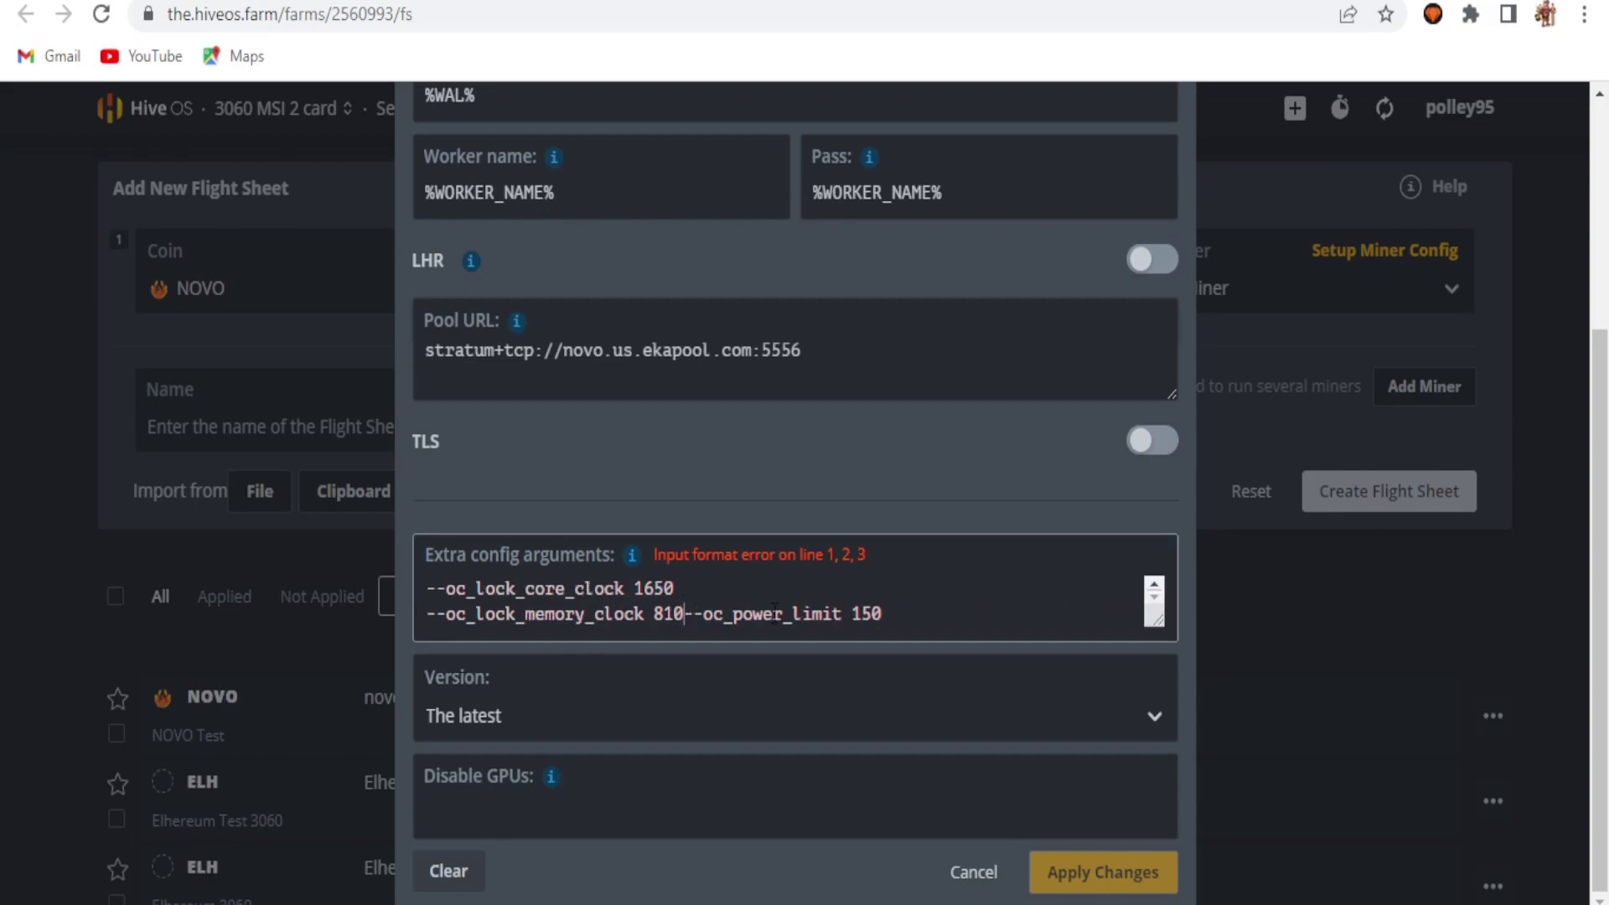
key("Return")
left_click(461, 524)
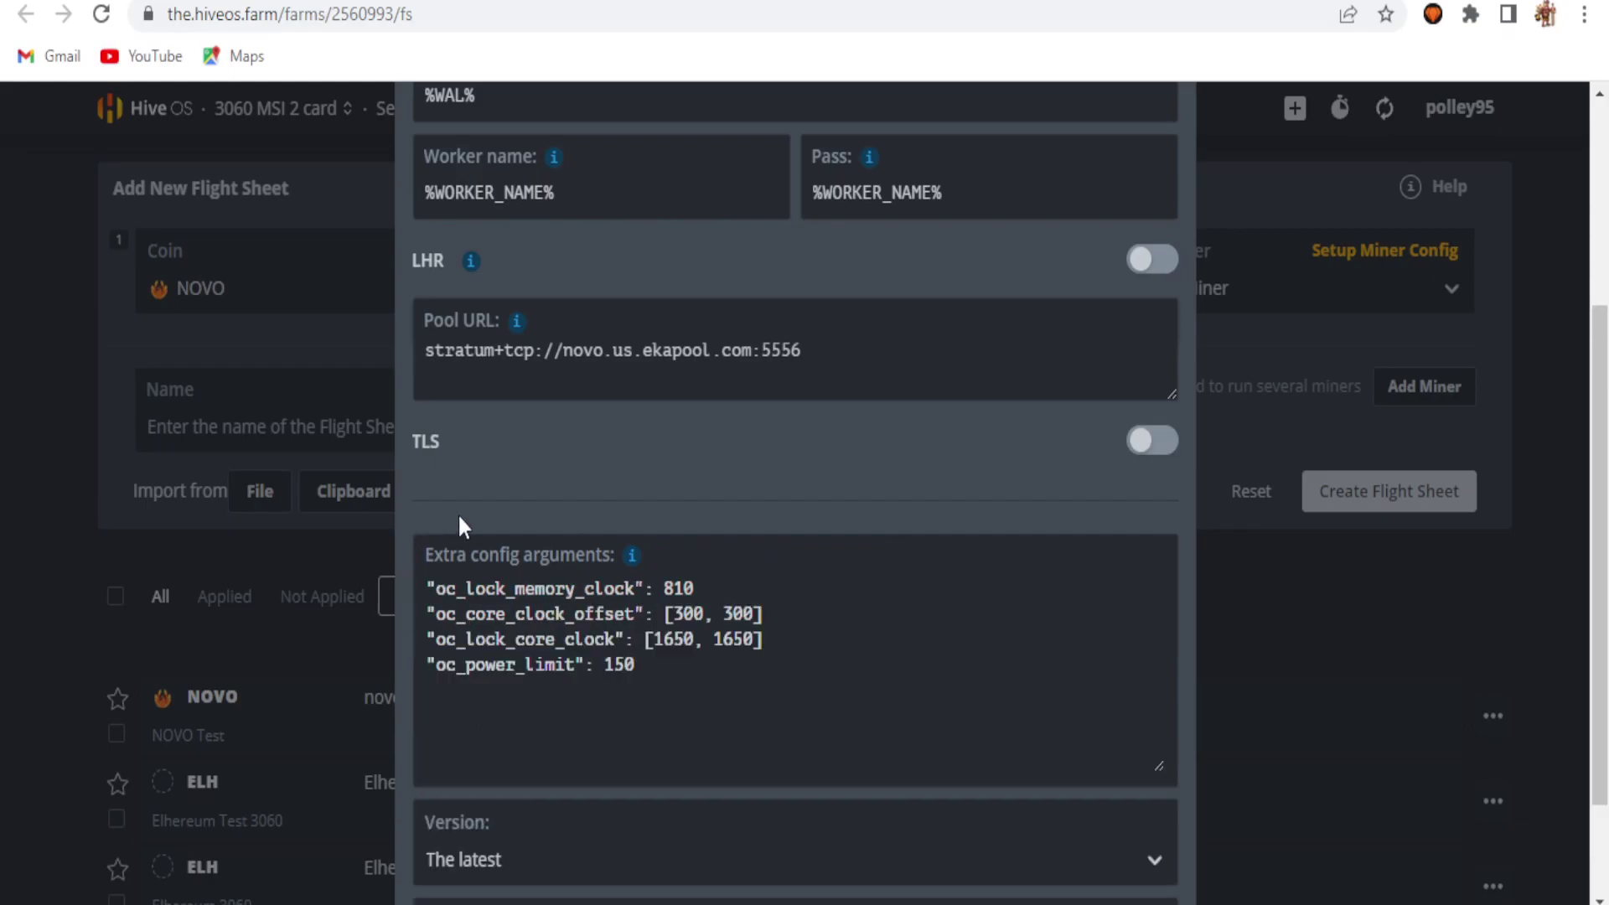
scroll(1188, 778, "down", 2)
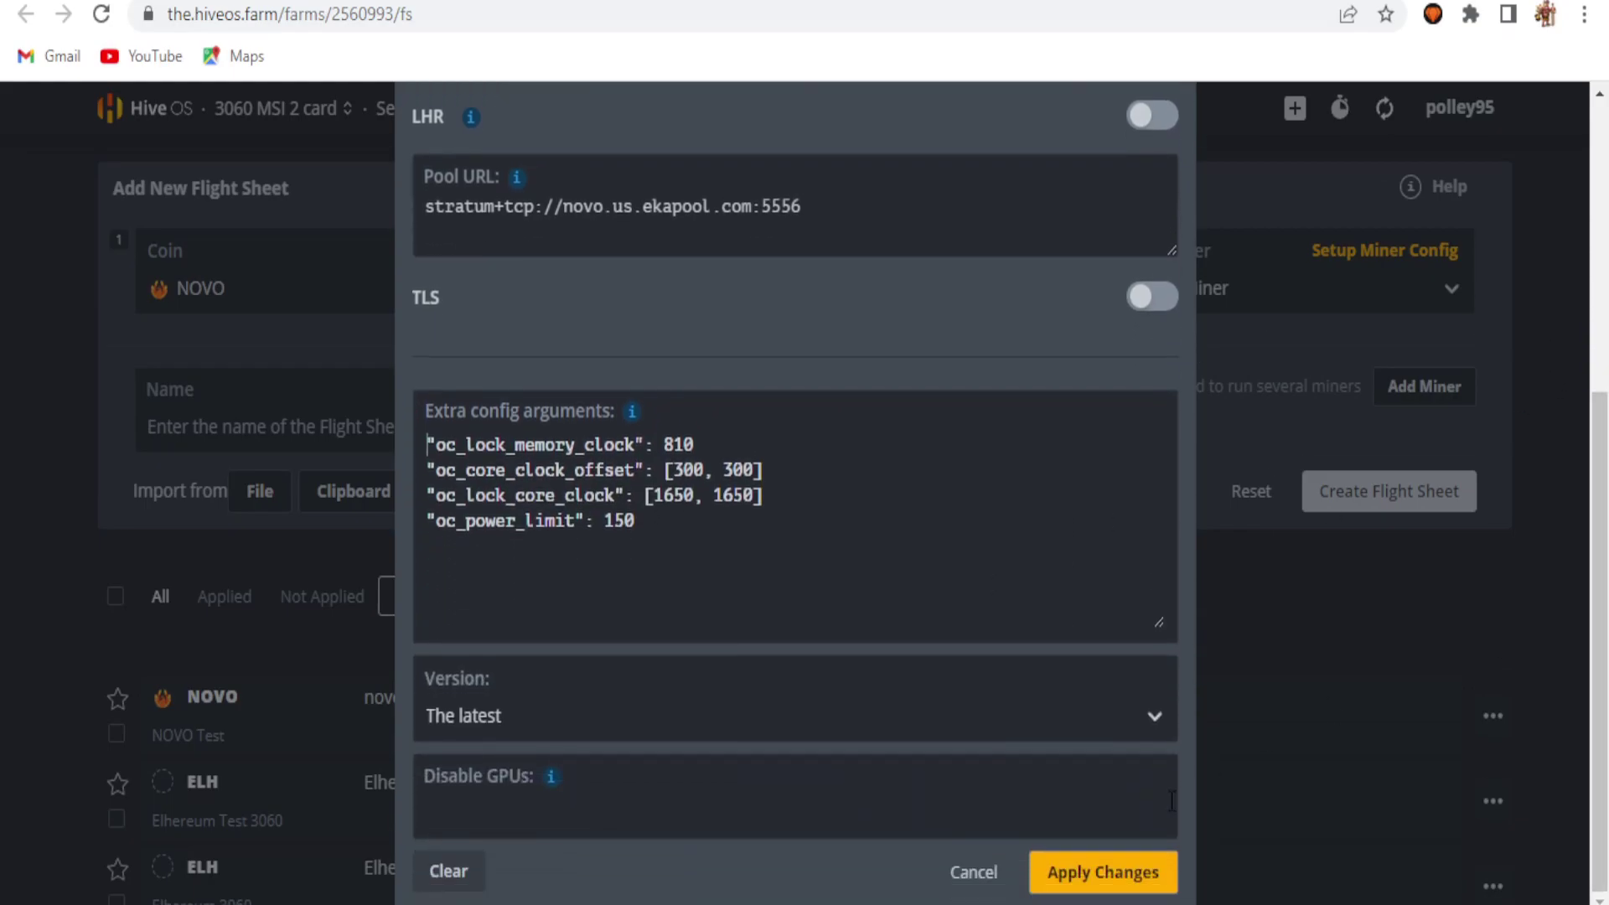
left_click(1136, 874)
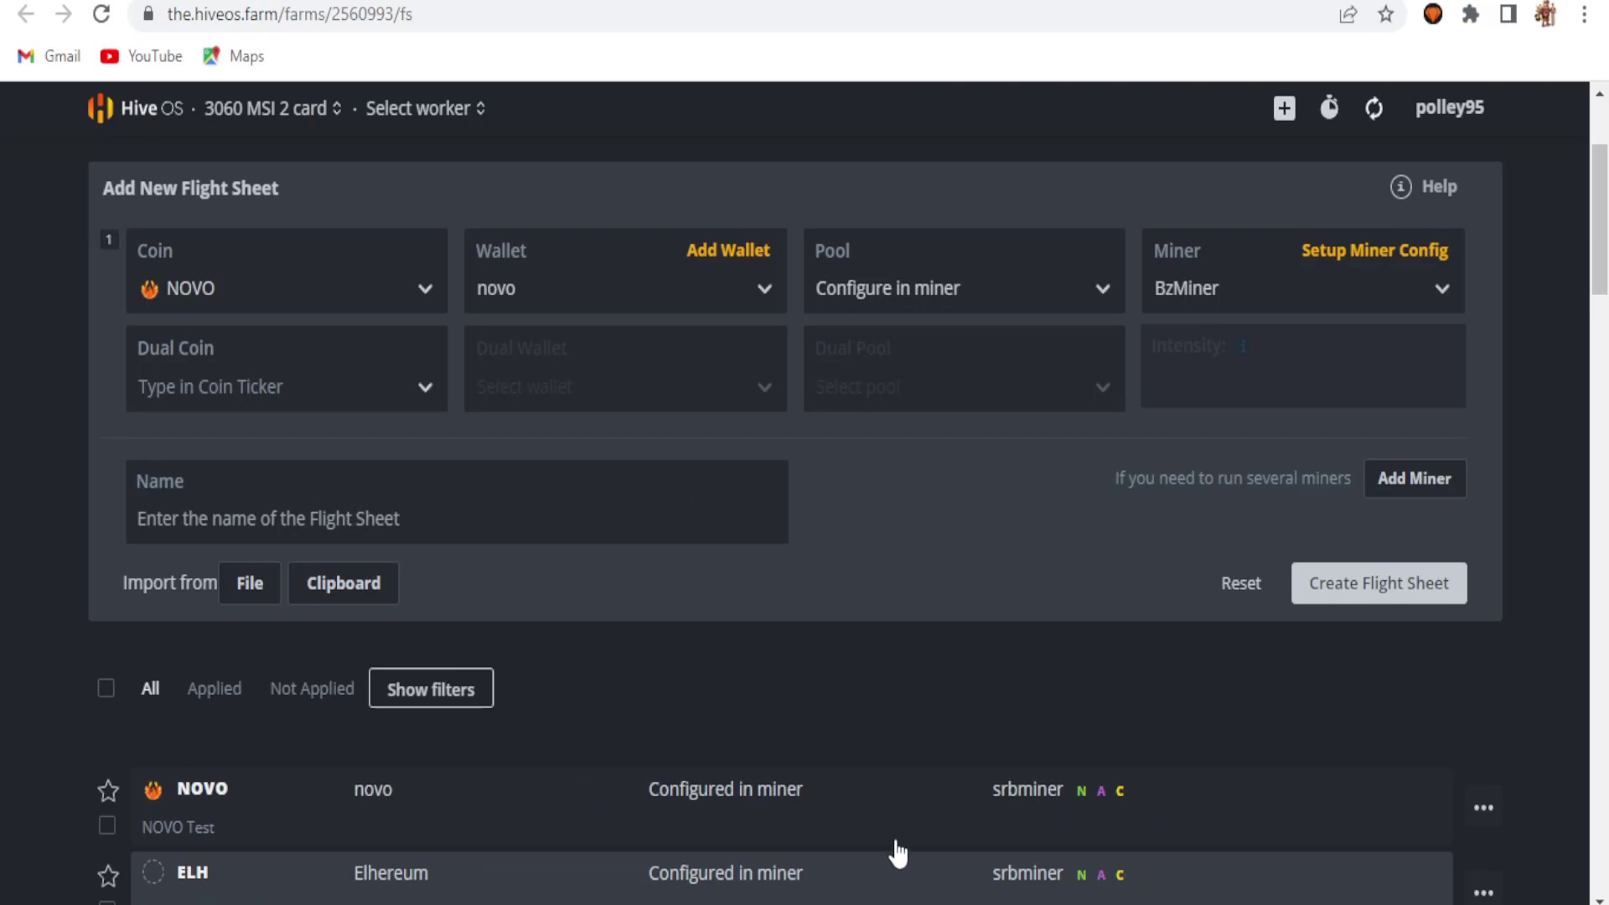
Step: Name the second flight sheet 'NOVO Bz Miner' and create it
left_click(249, 508)
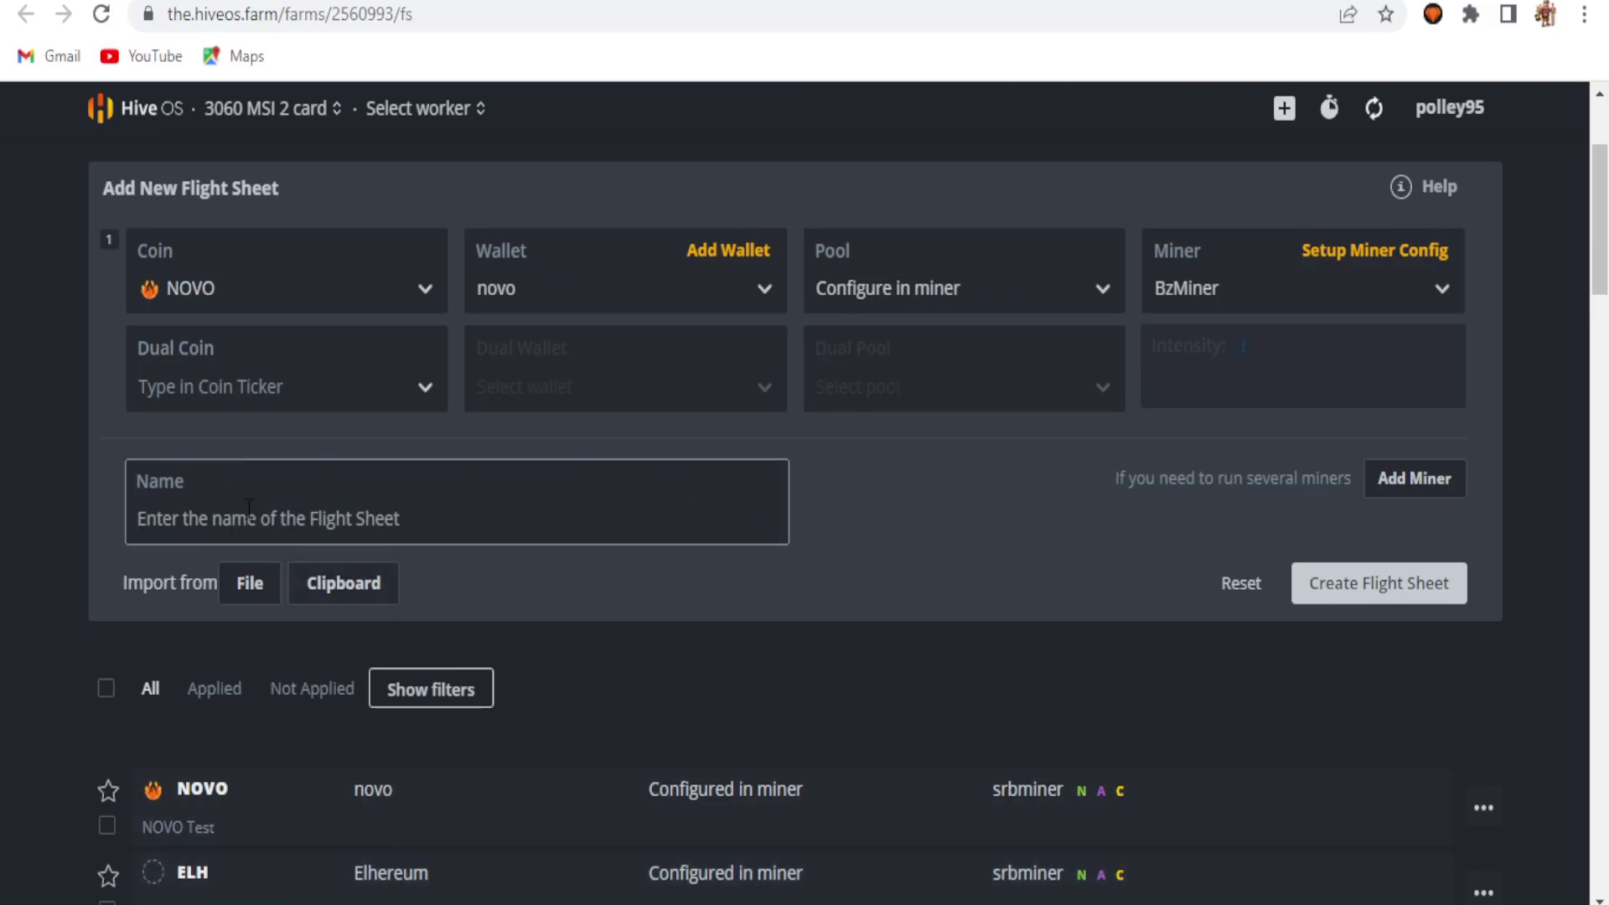
type("NOvo")
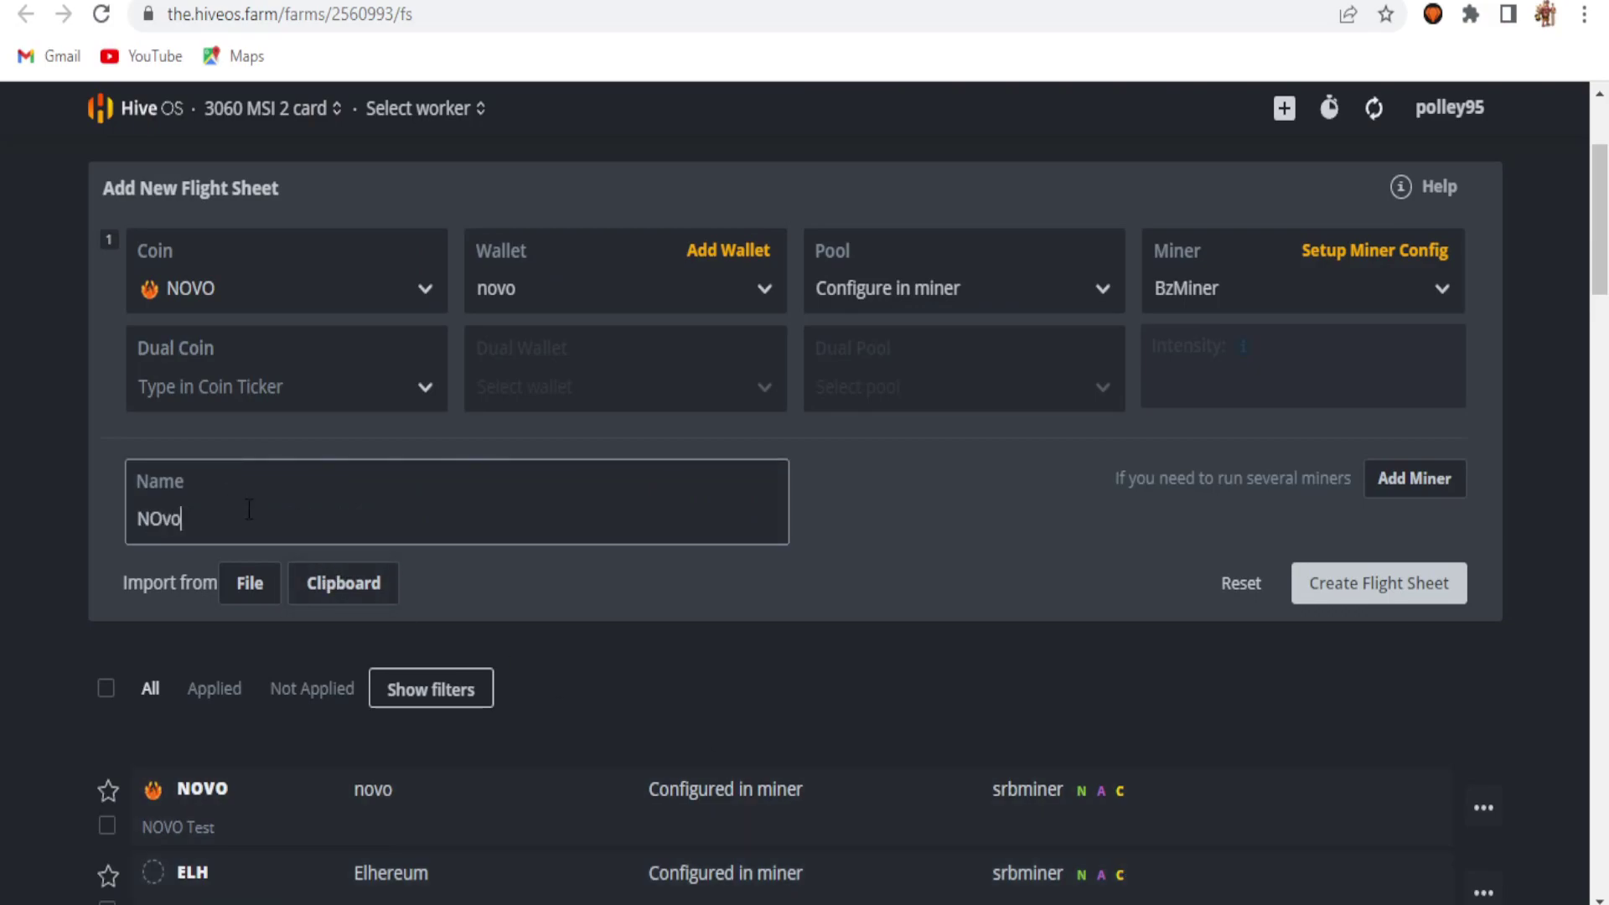
key("BackSpace")
key("BackSpace")
type("VO Bz Miner")
left_click(1392, 602)
scroll(1235, 581, "down", 6)
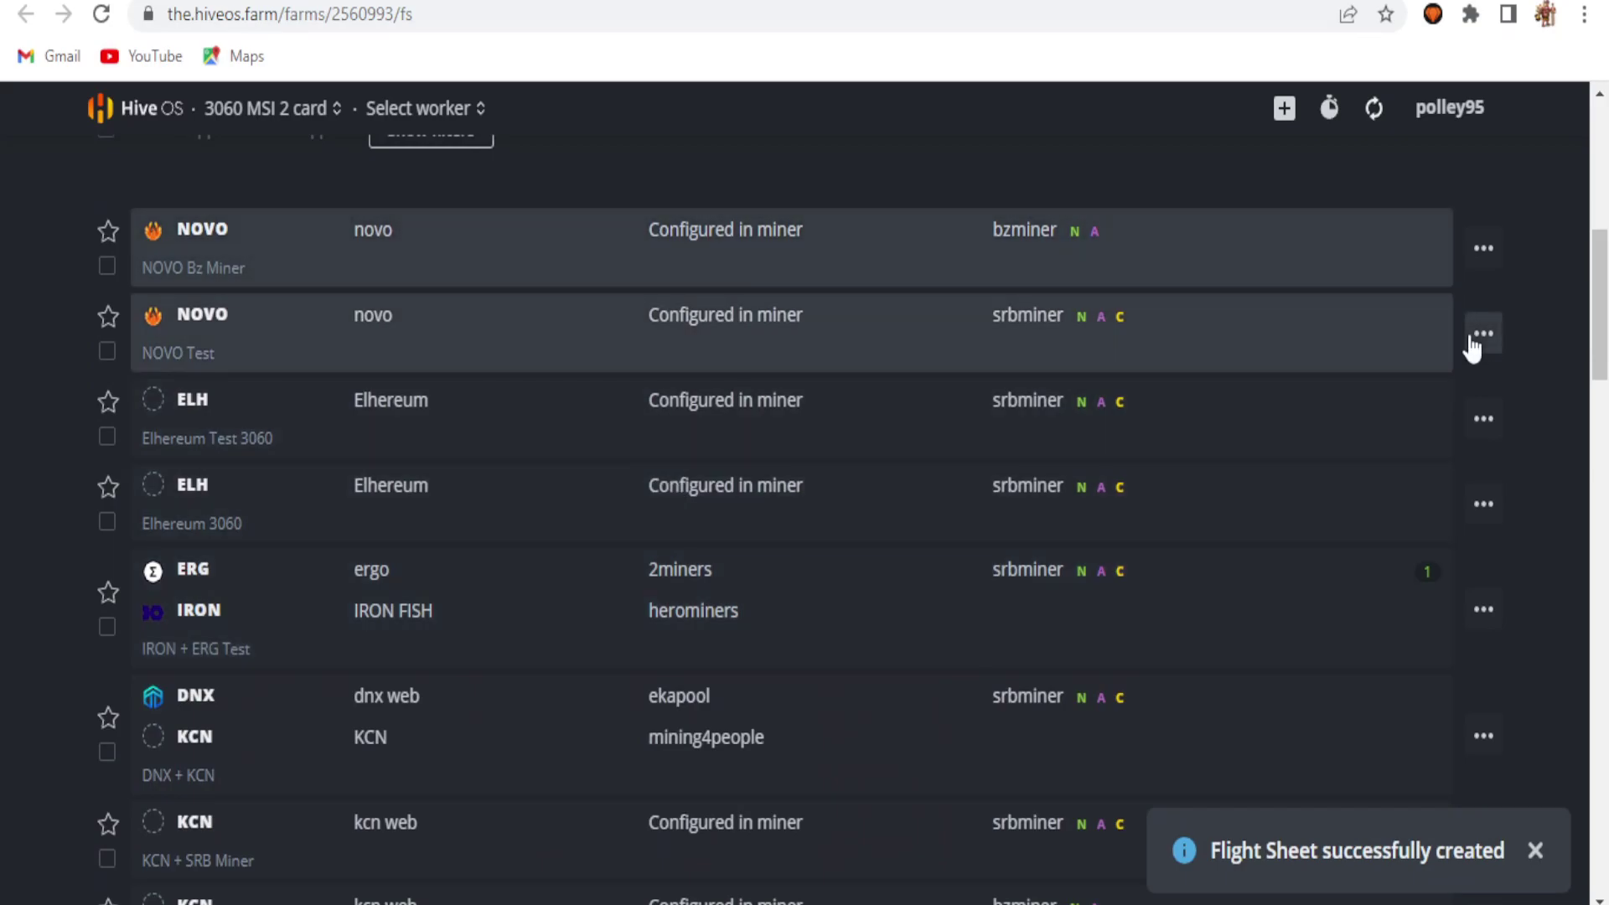
left_click(1473, 345)
Step: Add --disable-cpu to NOVO Test's SRBMiner-MULTI config and update the flight sheet
left_click(1422, 384)
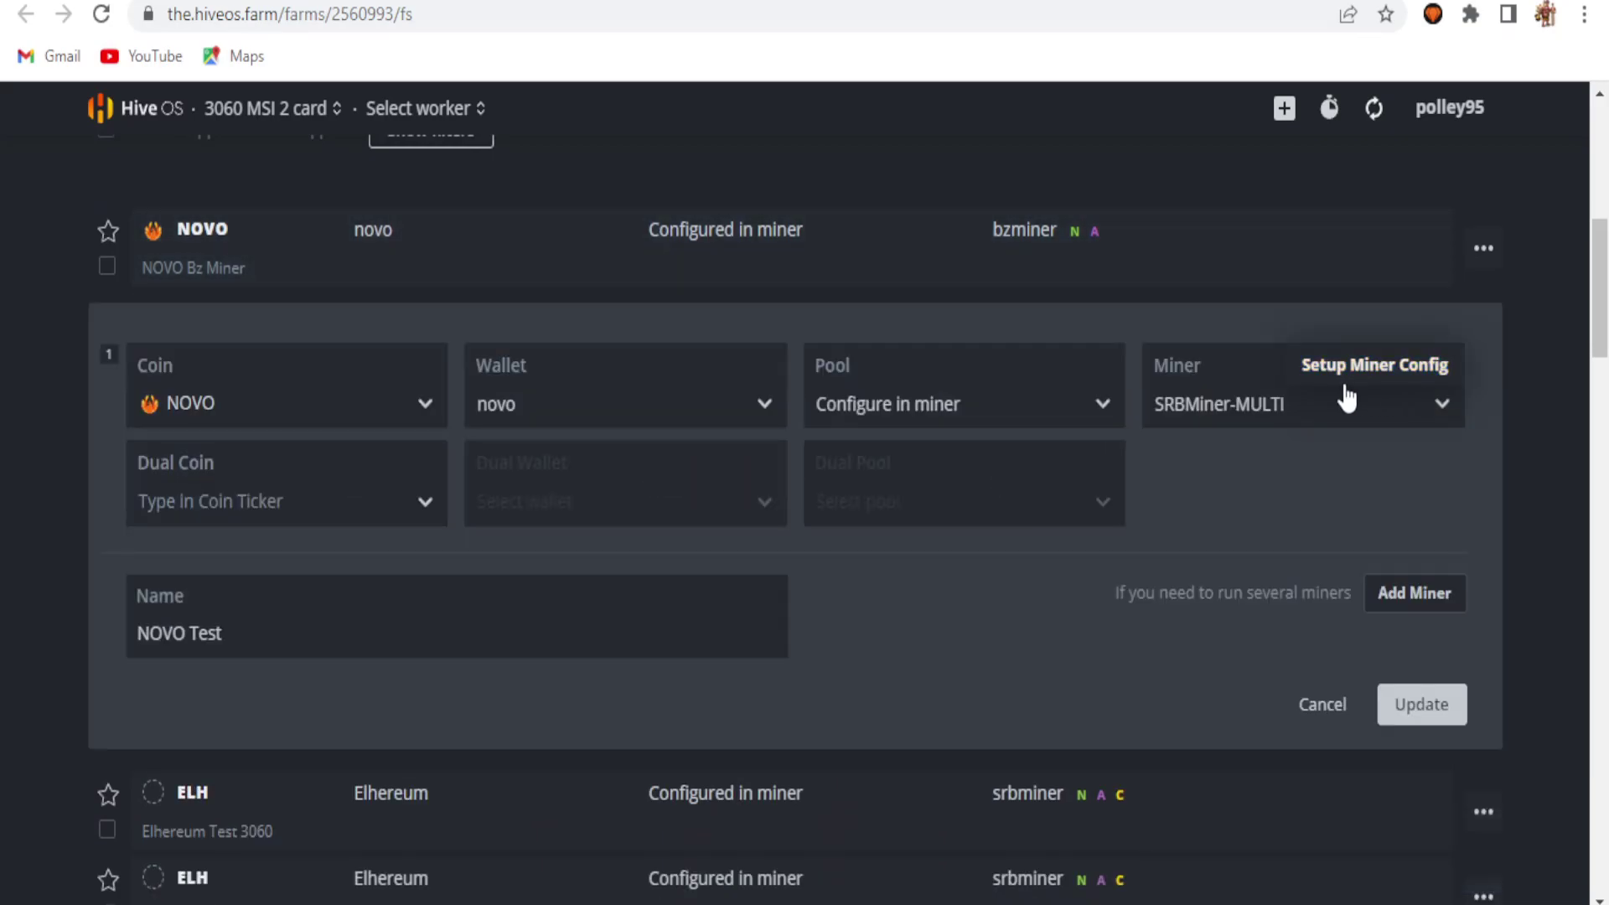
left_click(1378, 366)
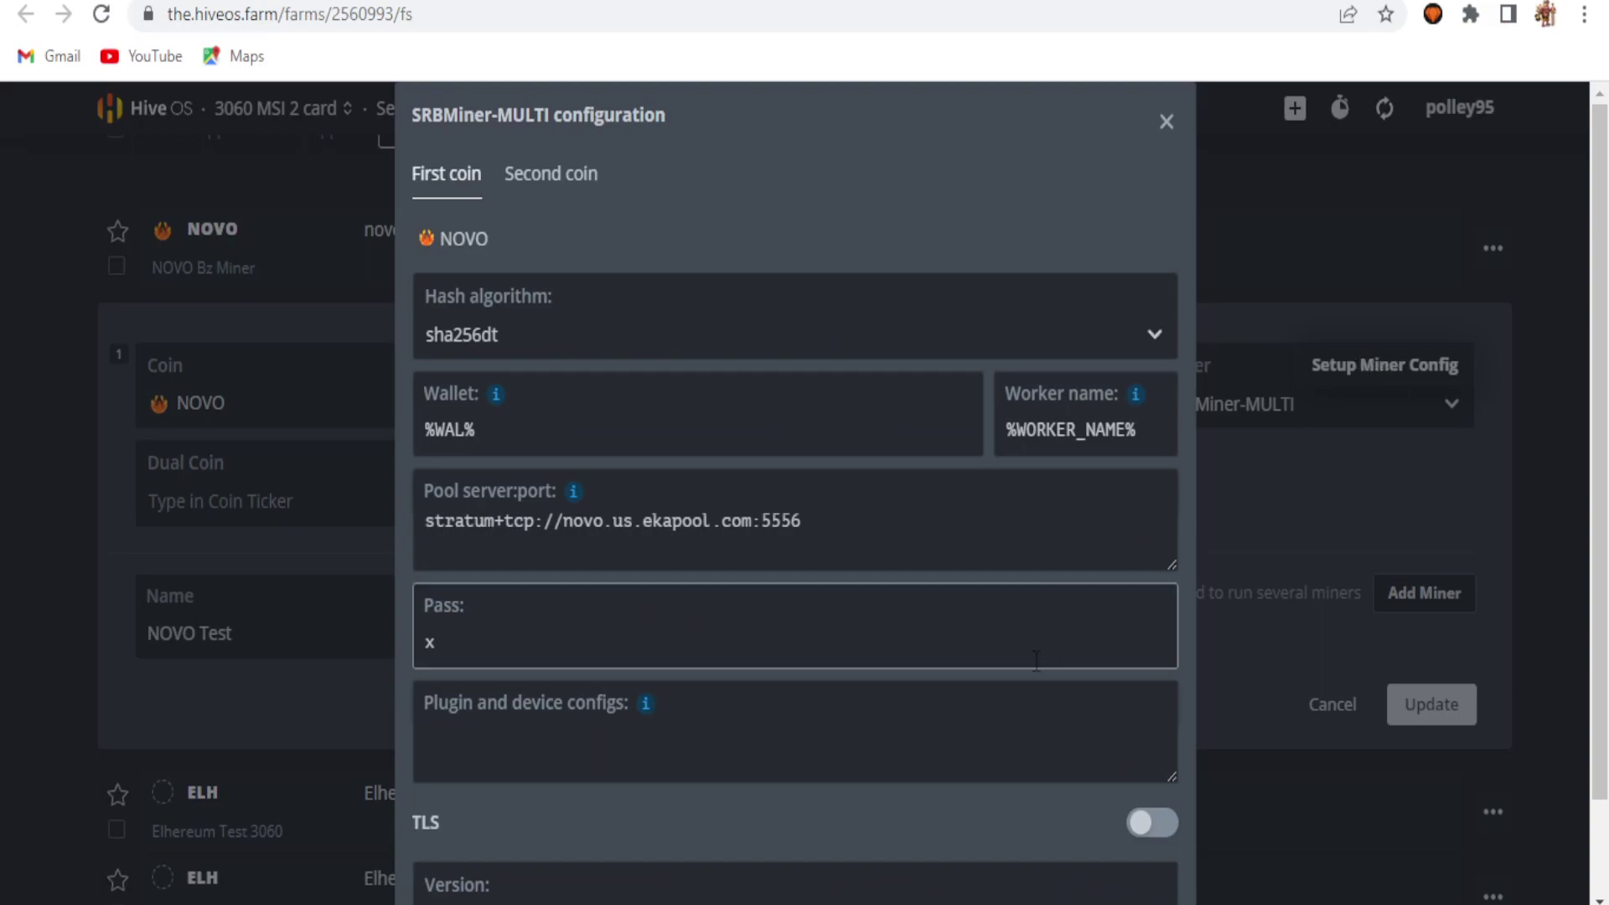
mouse_move(642, 711)
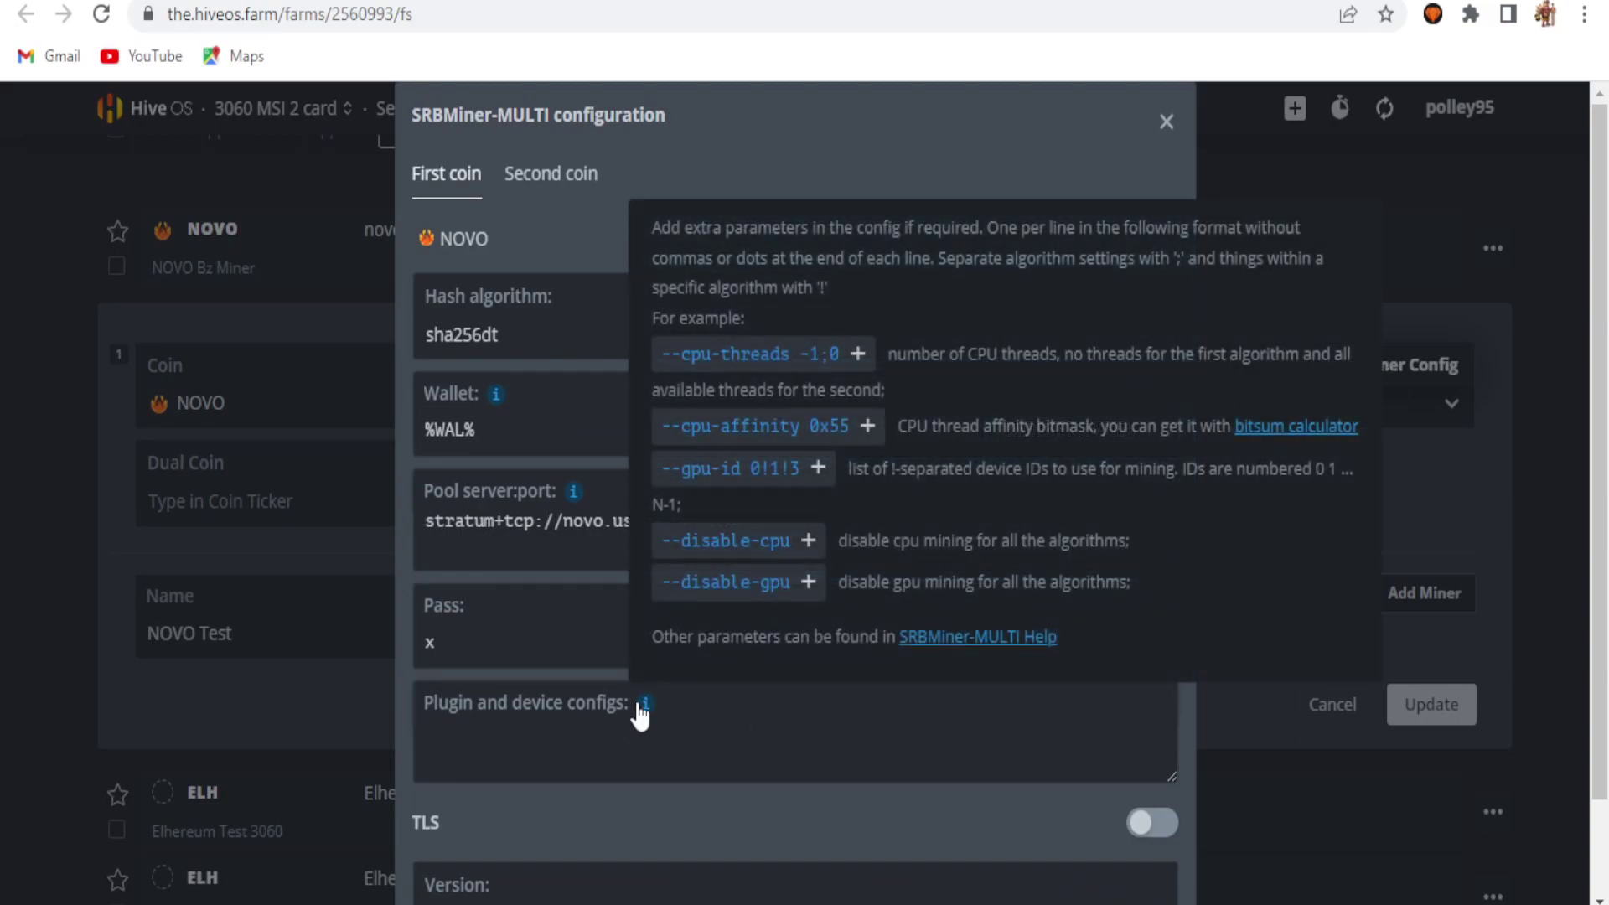
left_click(808, 541)
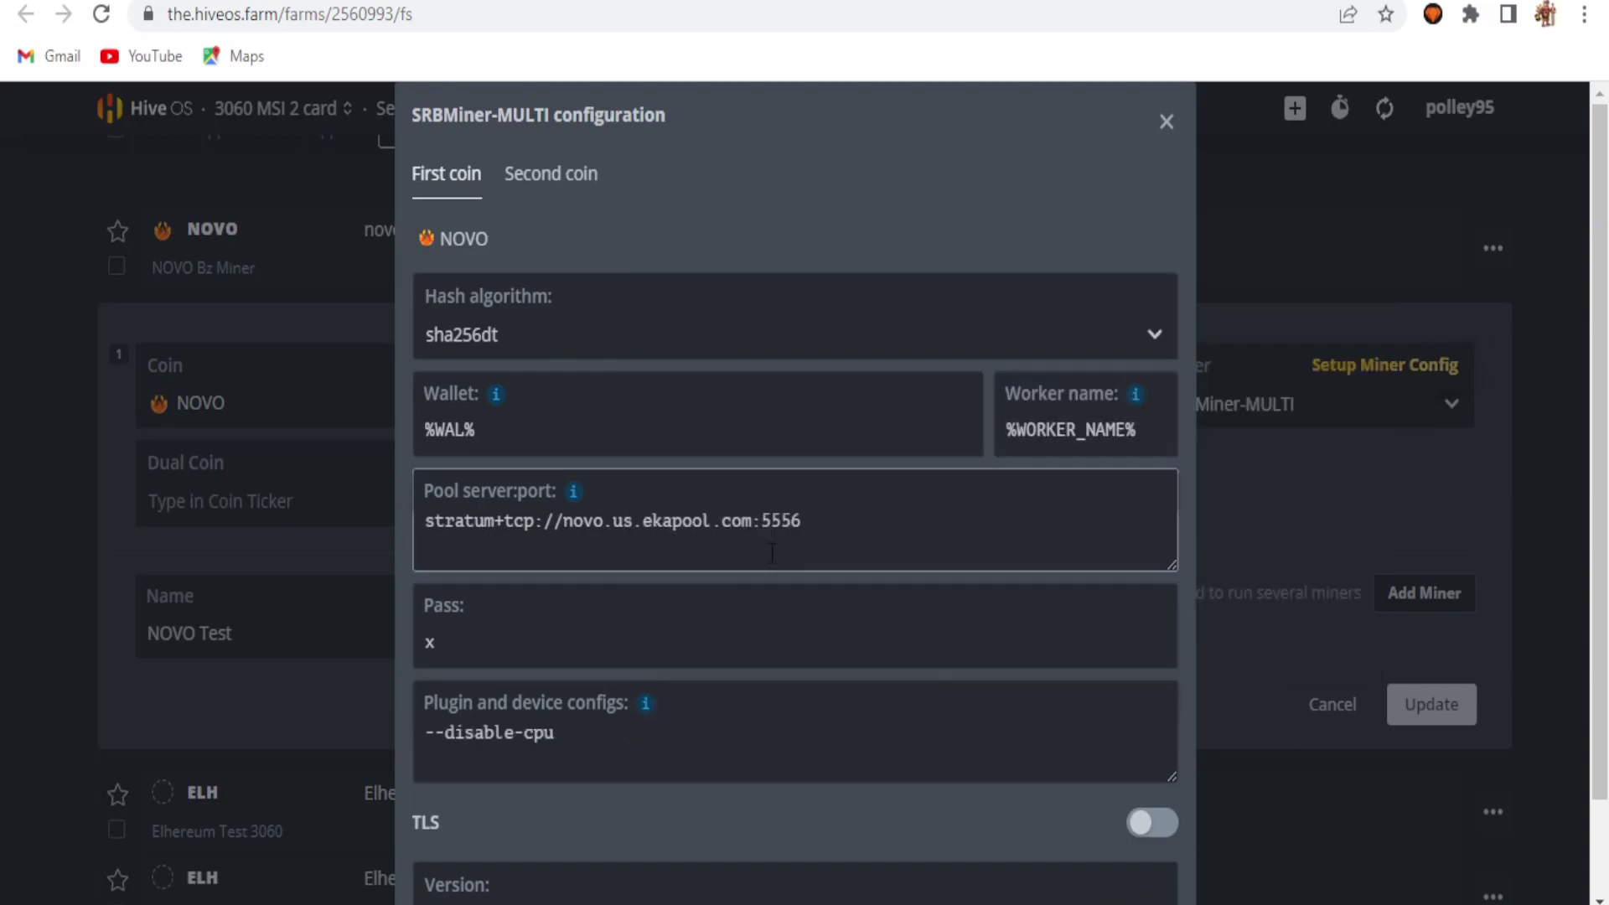
scroll(796, 502, "down", 3)
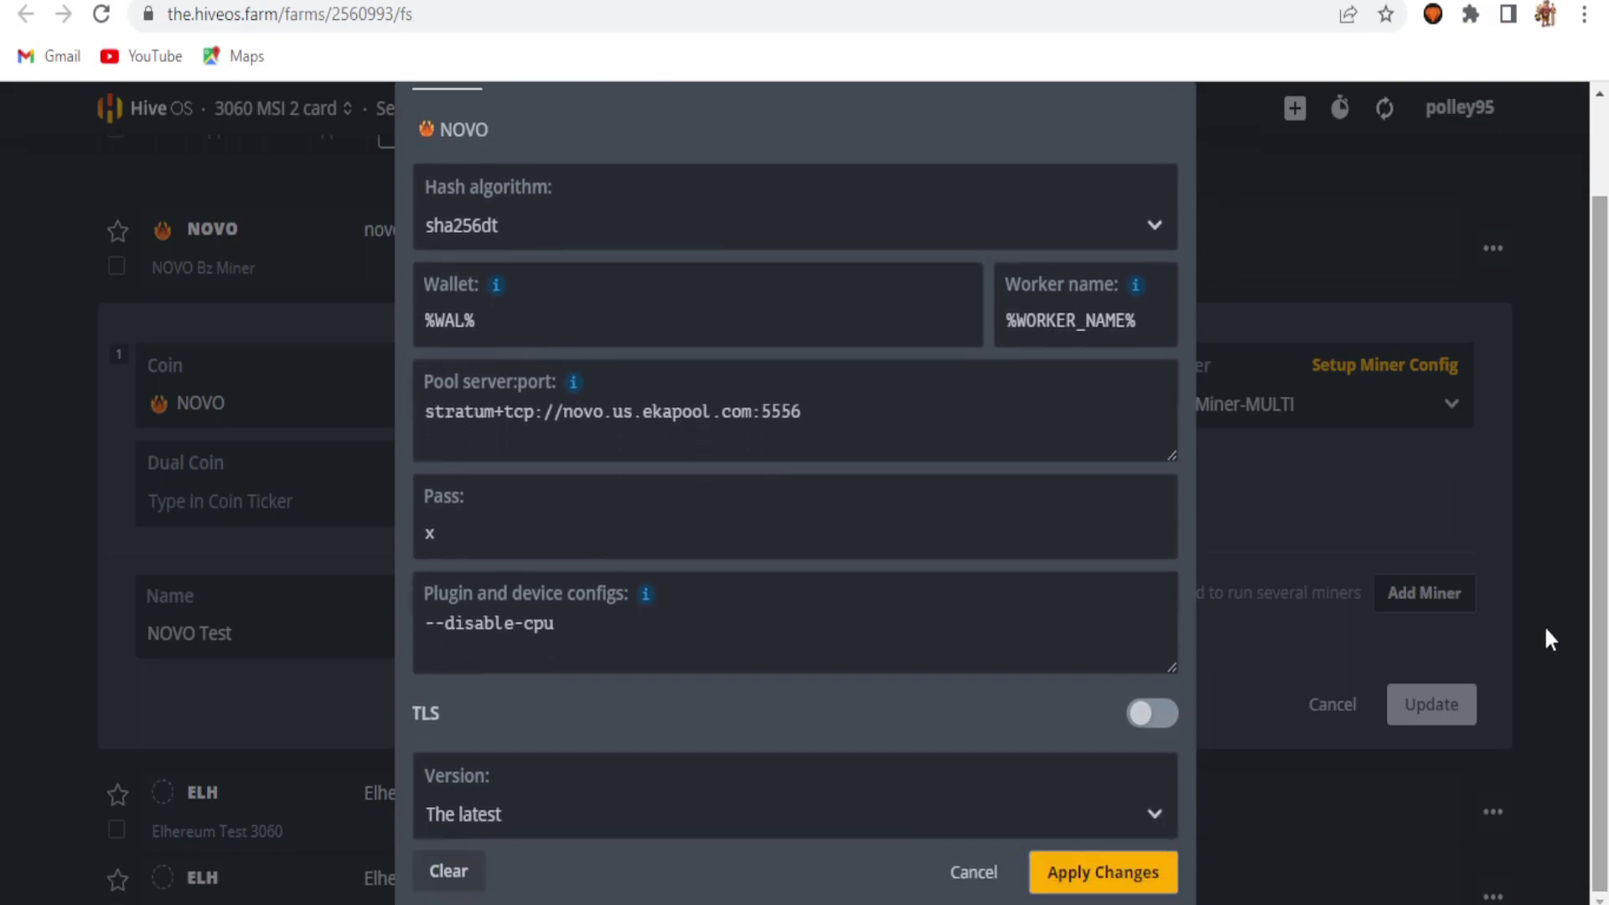
left_click(1103, 880)
left_click(1422, 704)
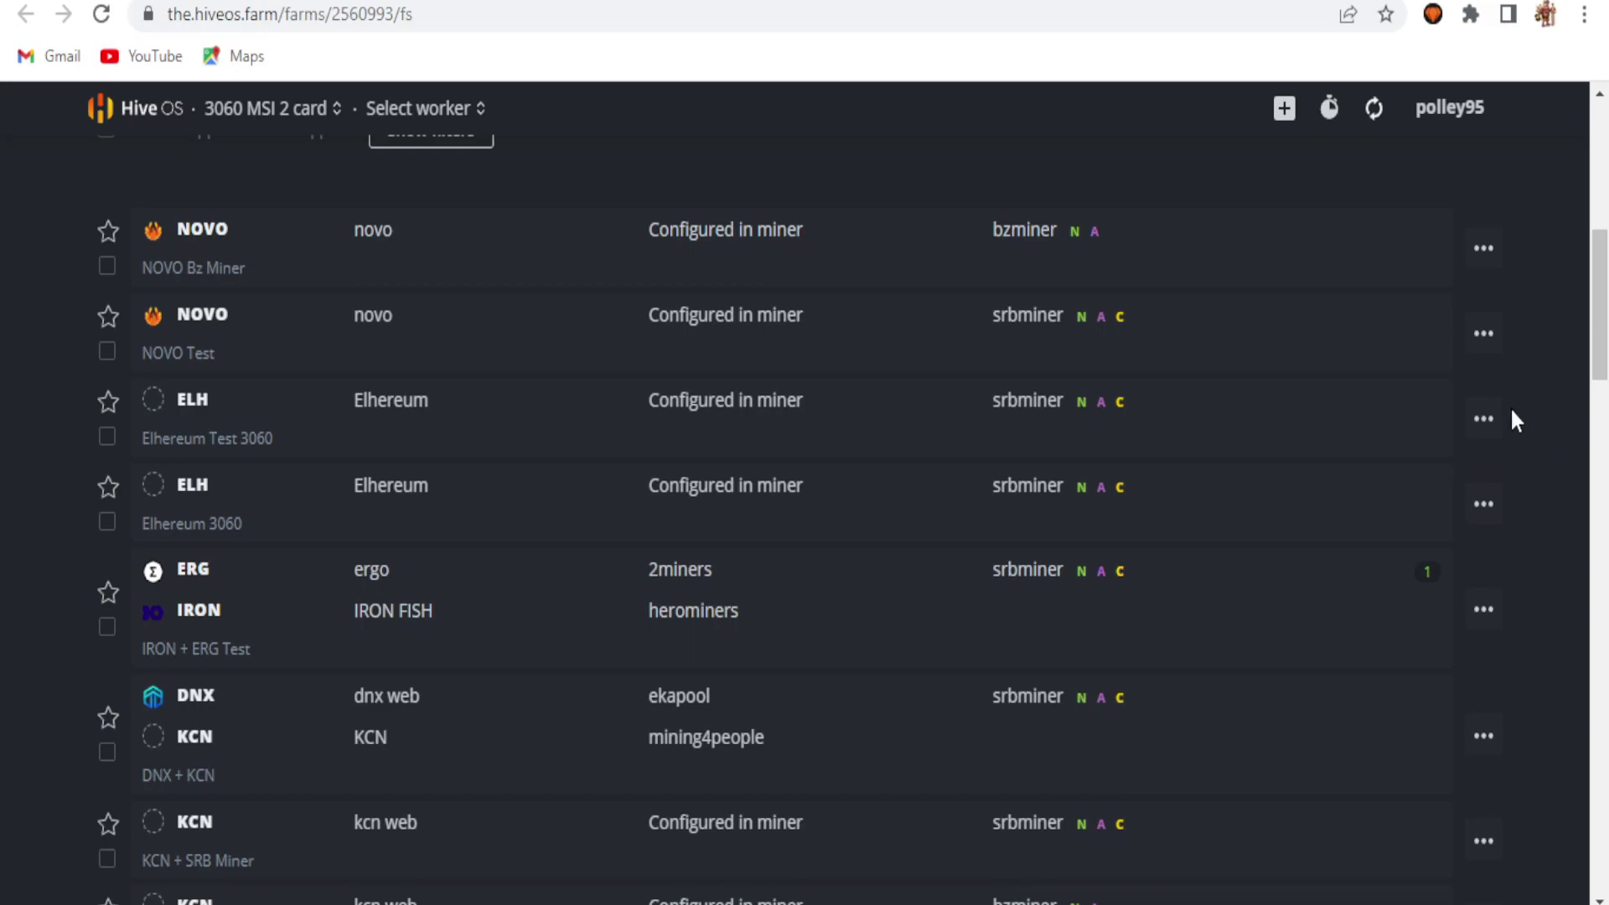
Step: Edit NOVO Bz Miner's BzMiner config and reselect novo as the hash algorithm
left_click(1479, 251)
left_click(1426, 307)
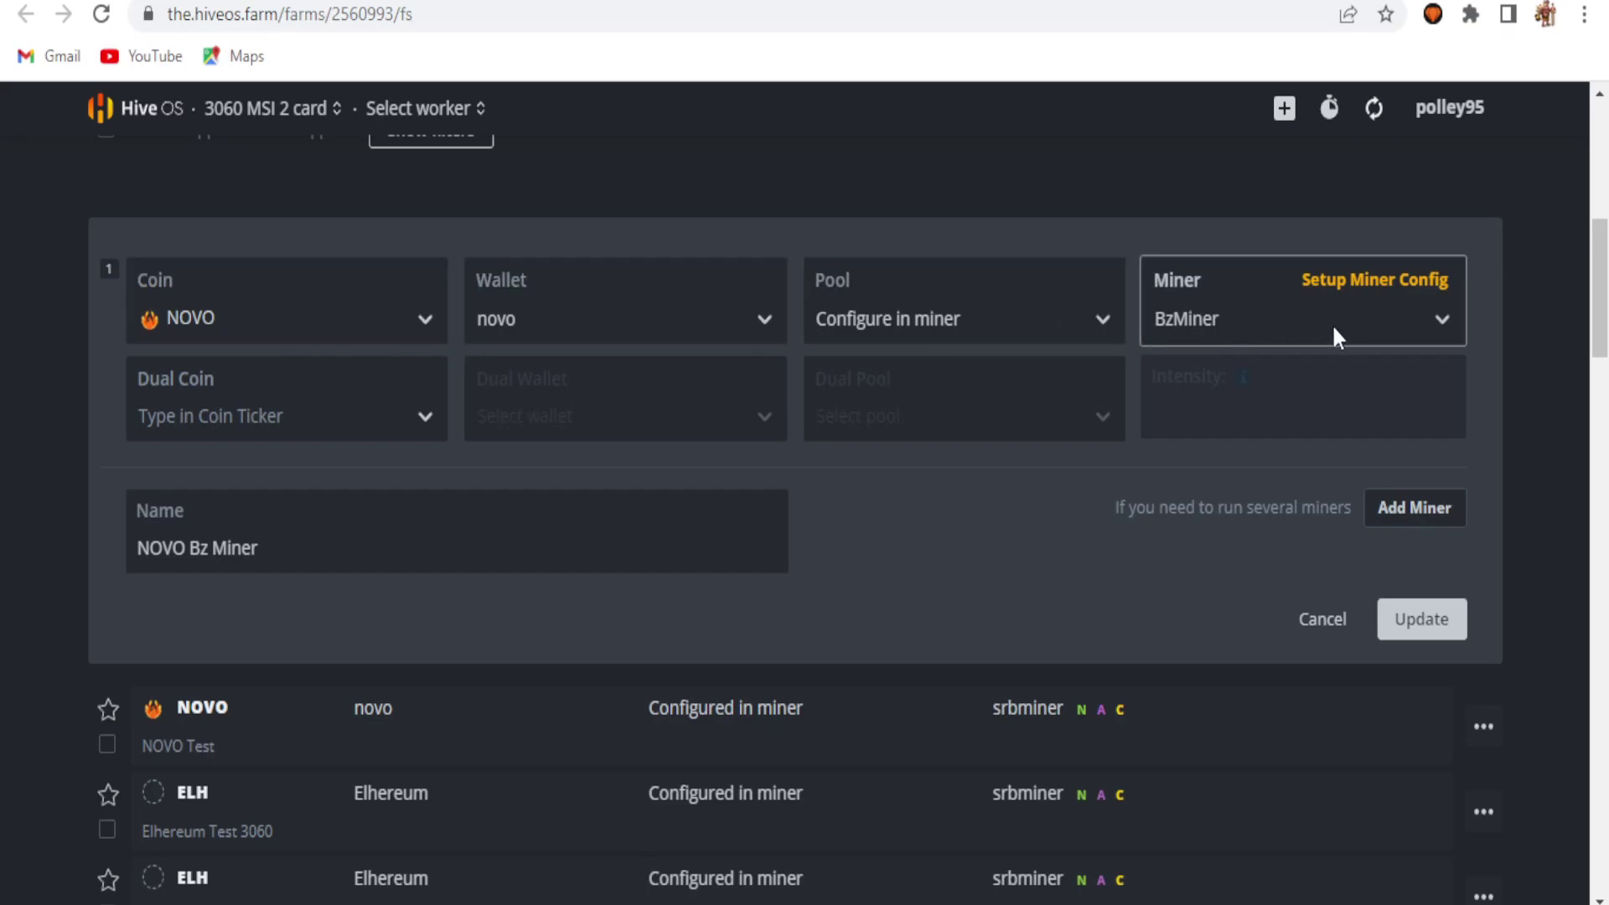
left_click(1362, 279)
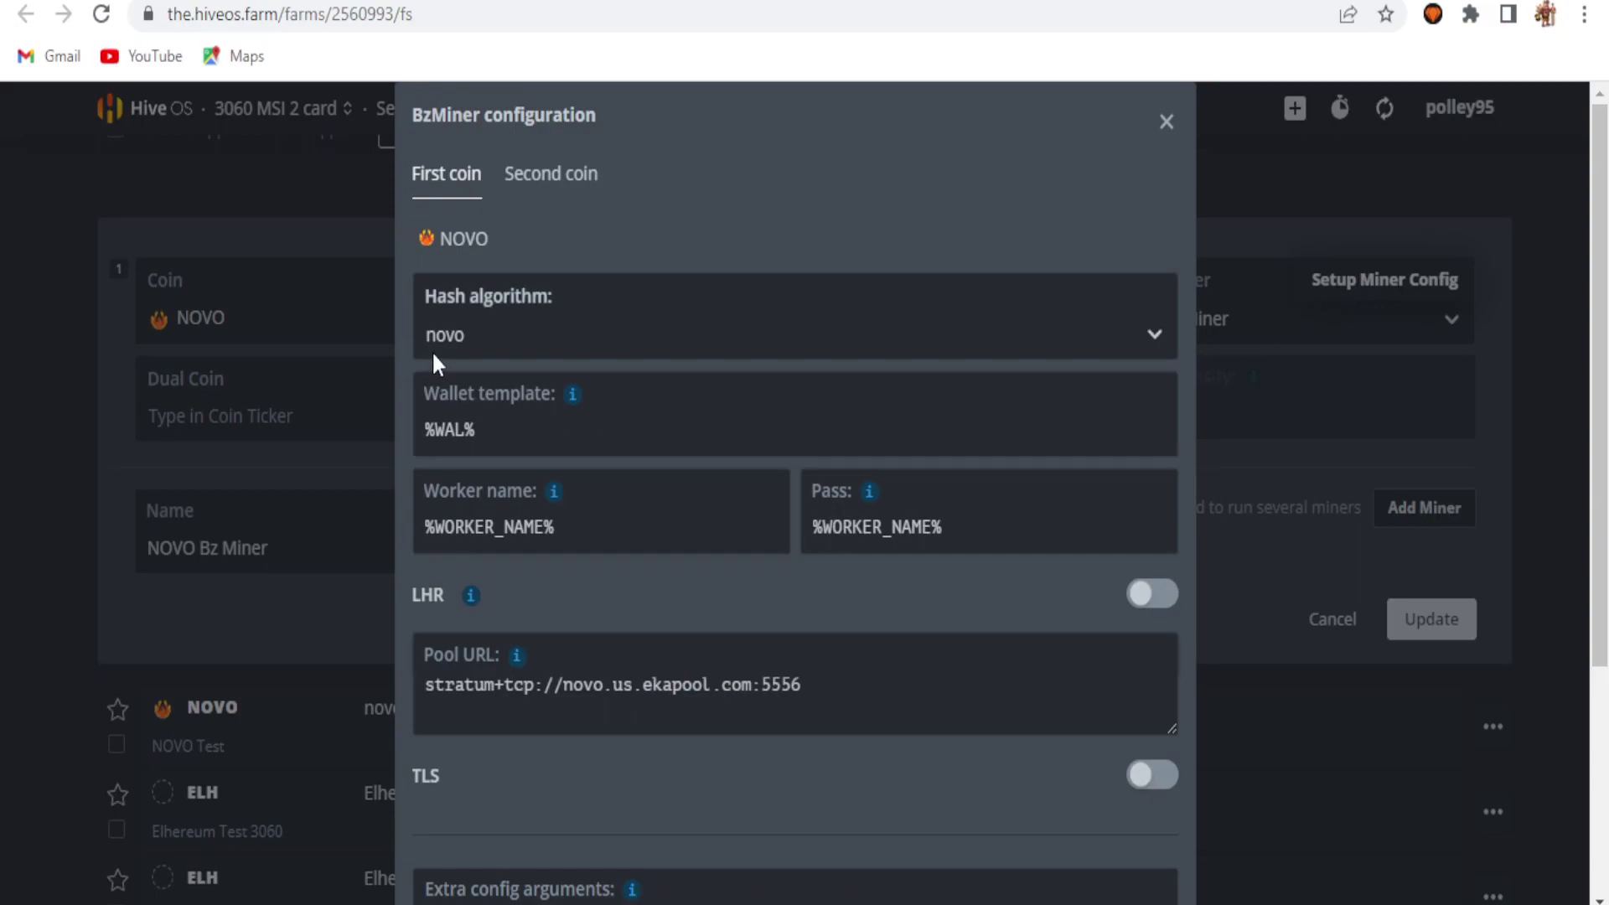
left_click(1089, 336)
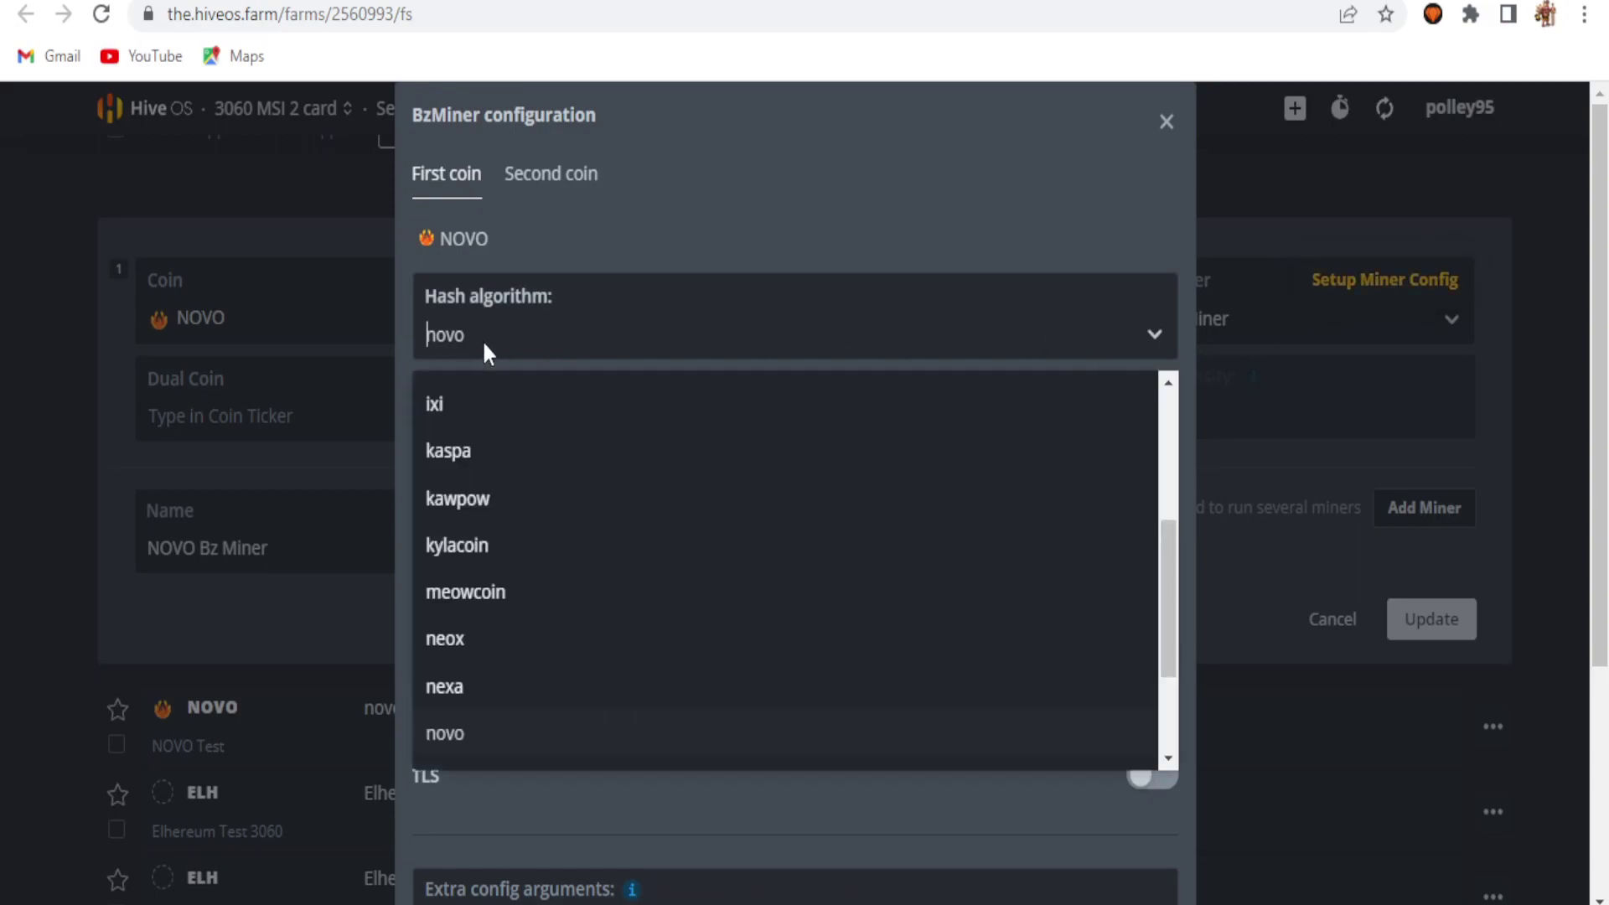
left_click(419, 334)
left_click(480, 337)
type("sha")
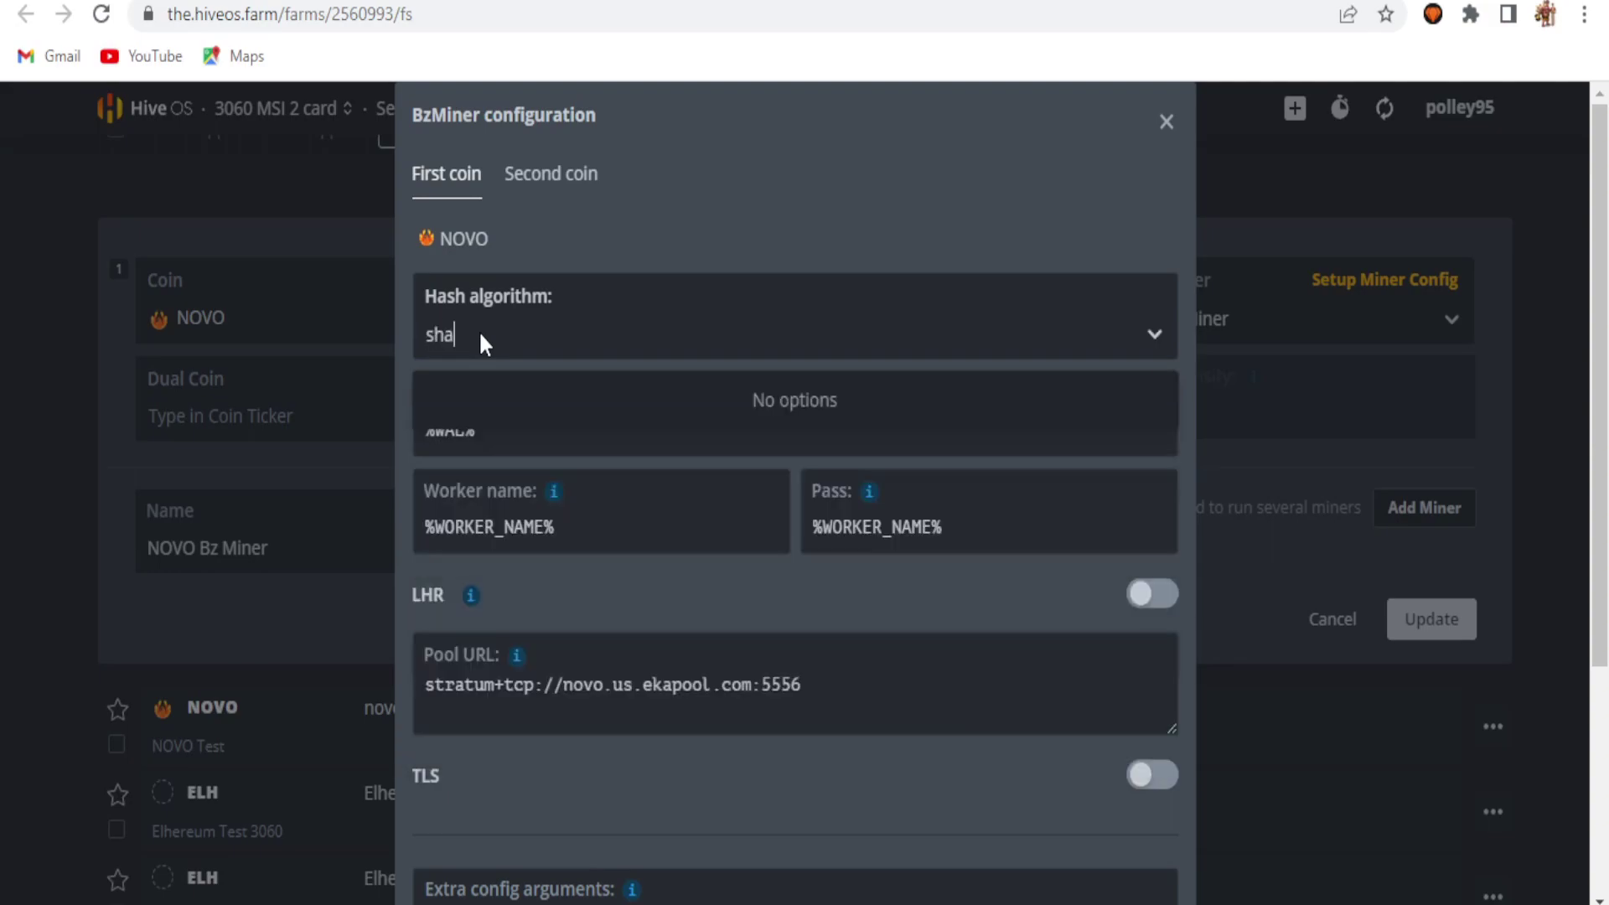
key("BackSpace")
key("BackSpace")
key("BackSpace")
type("novo")
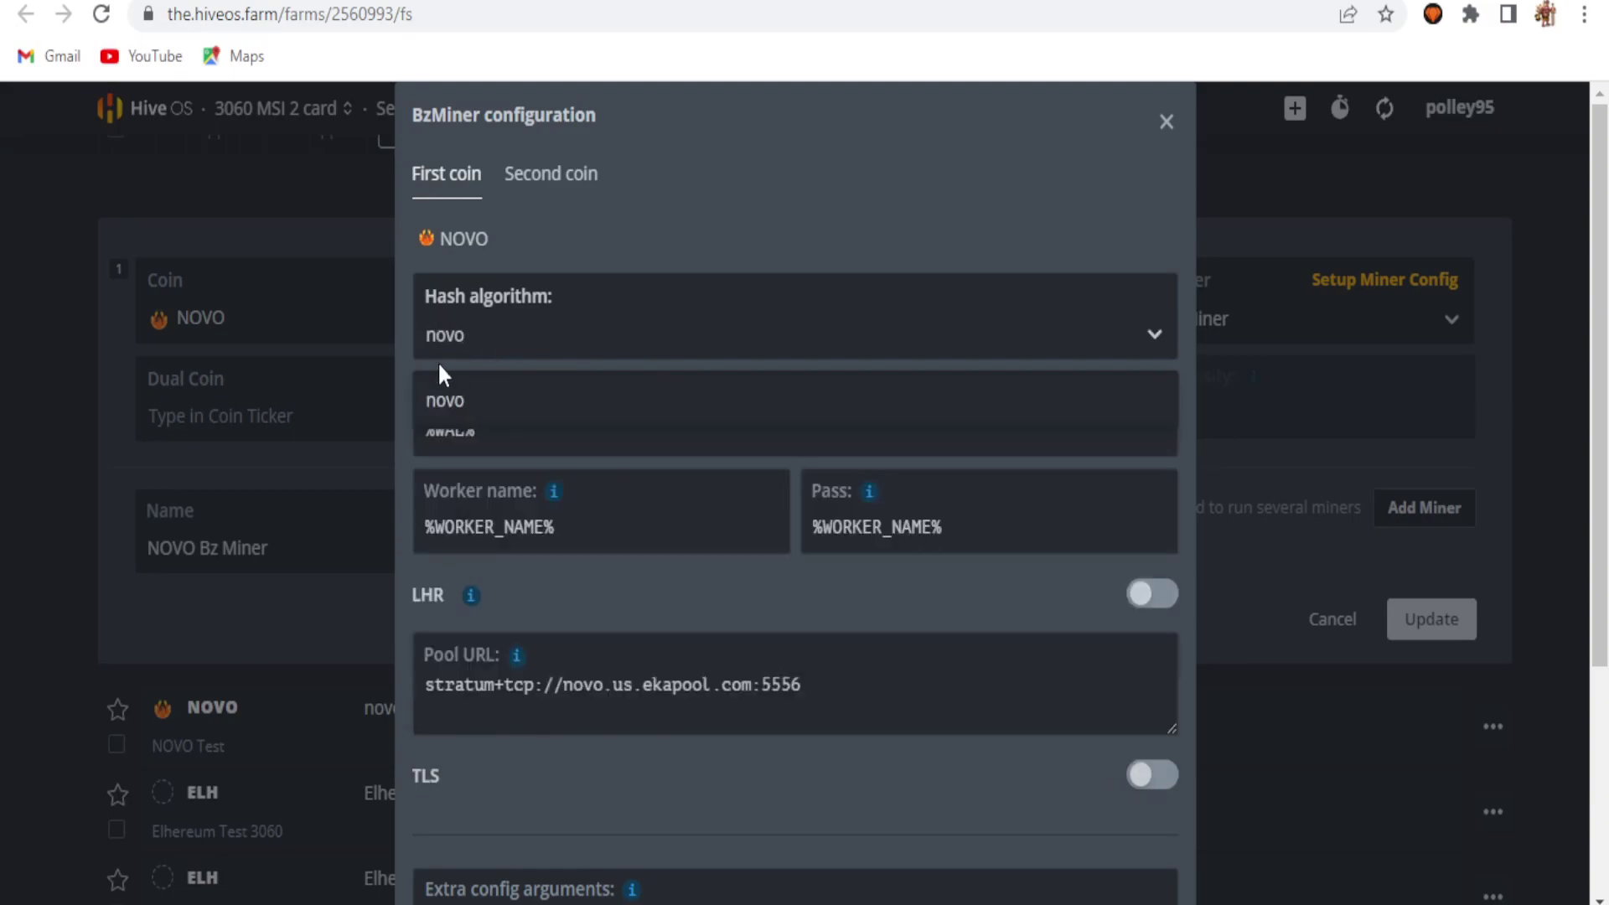
left_click(543, 409)
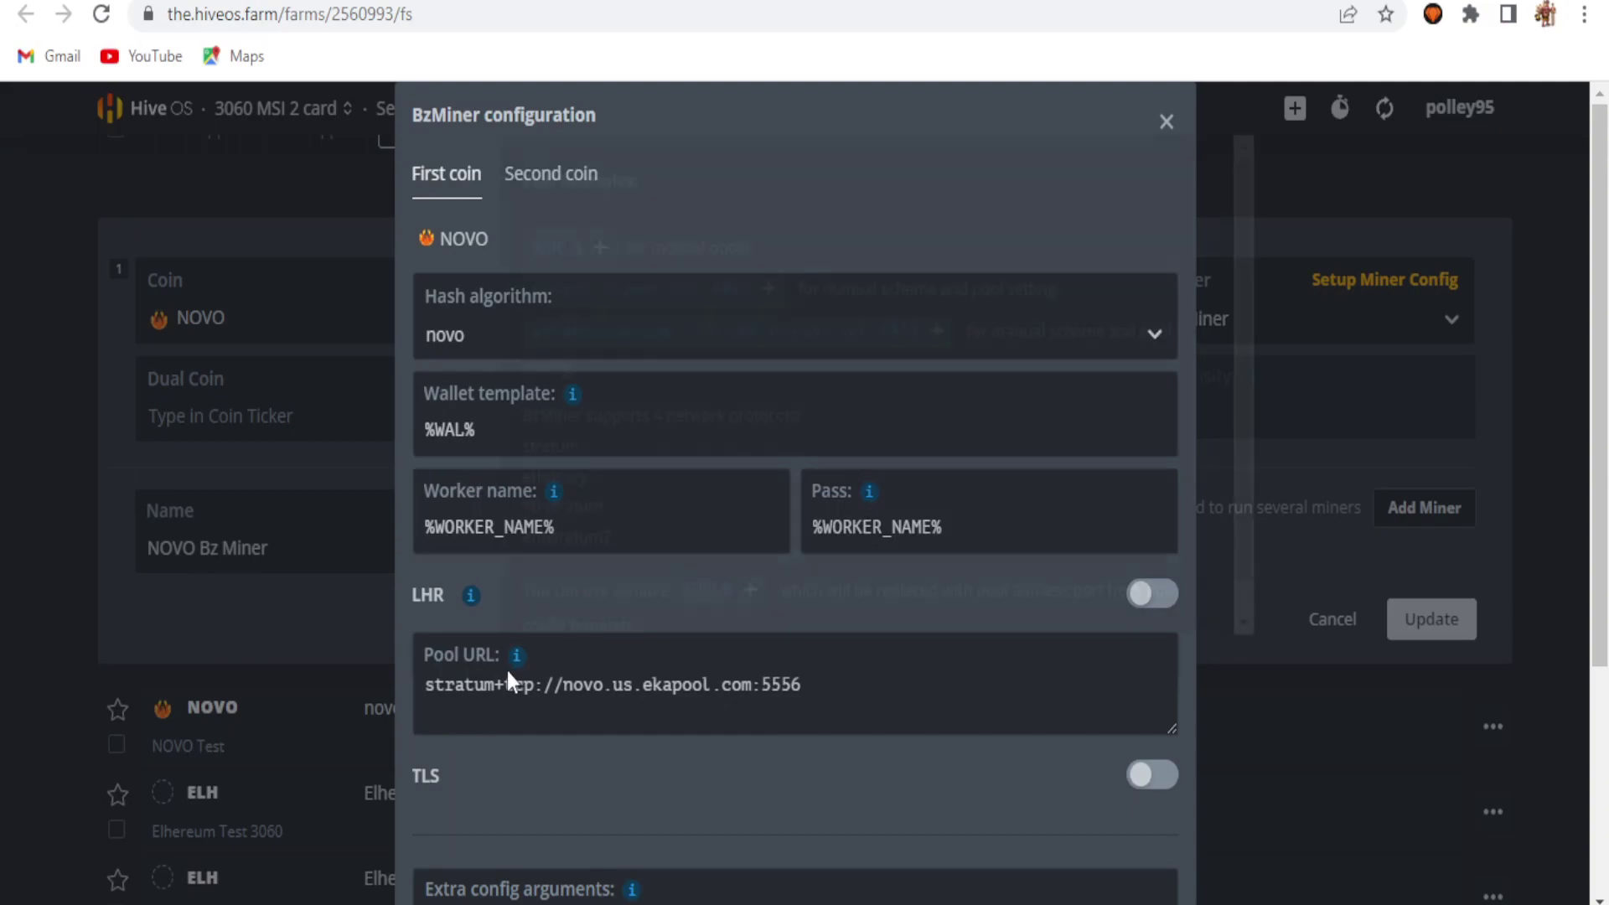
Step: Review the extra overclock arguments, close the config, and save the NOVO Bz Miner sheet
scroll(514, 668, "down", 4)
left_click(1162, 637)
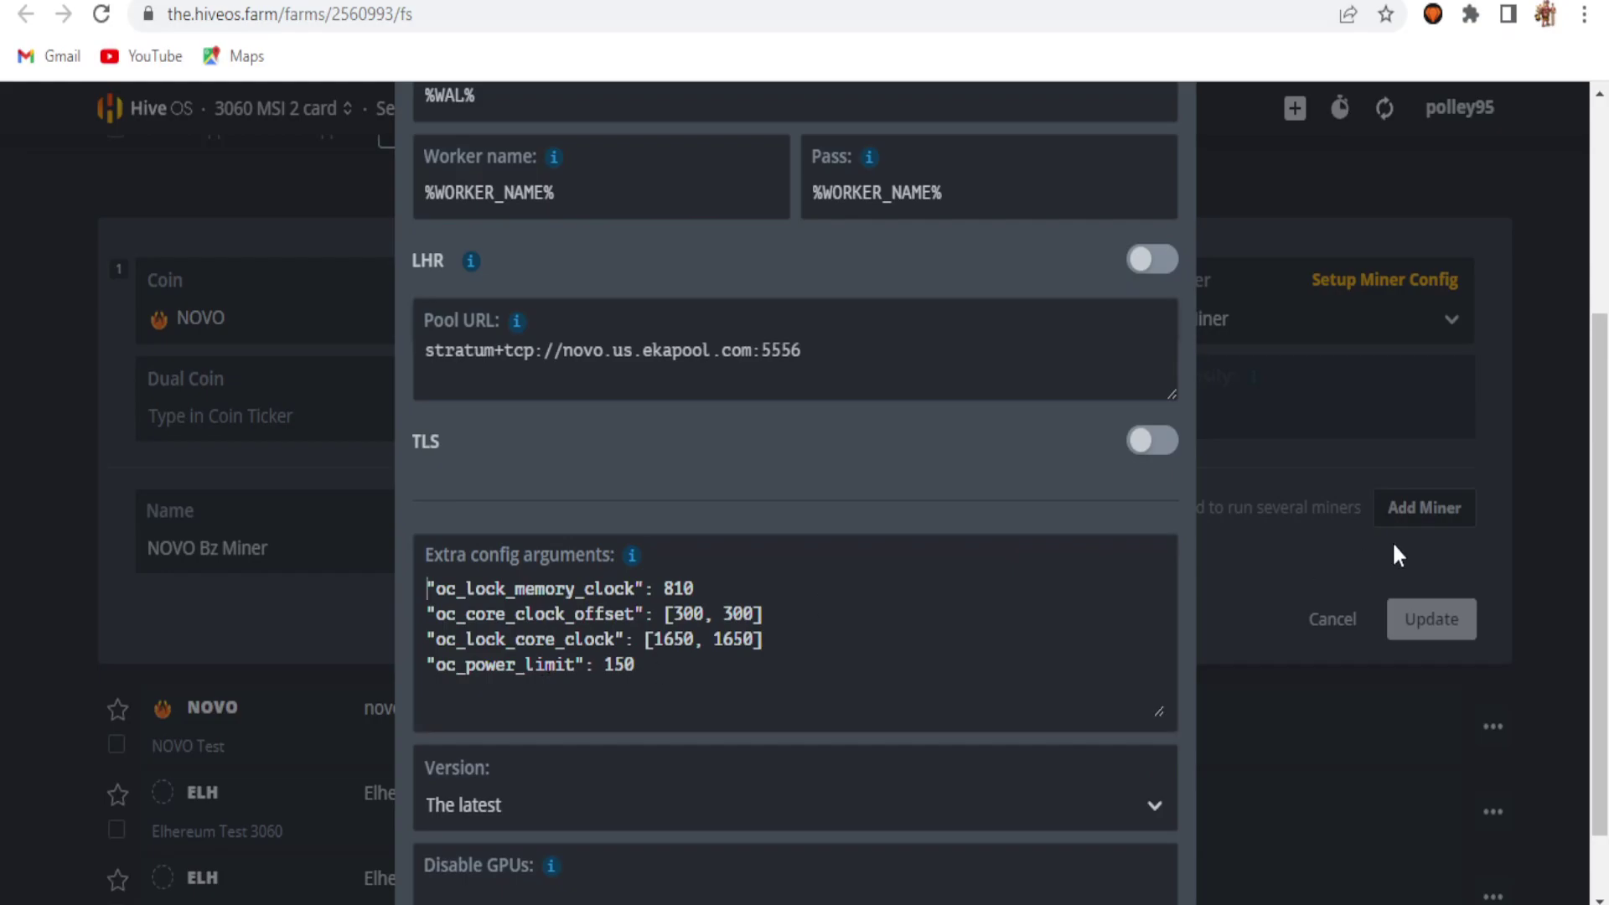
scroll(1599, 587, "down", 1)
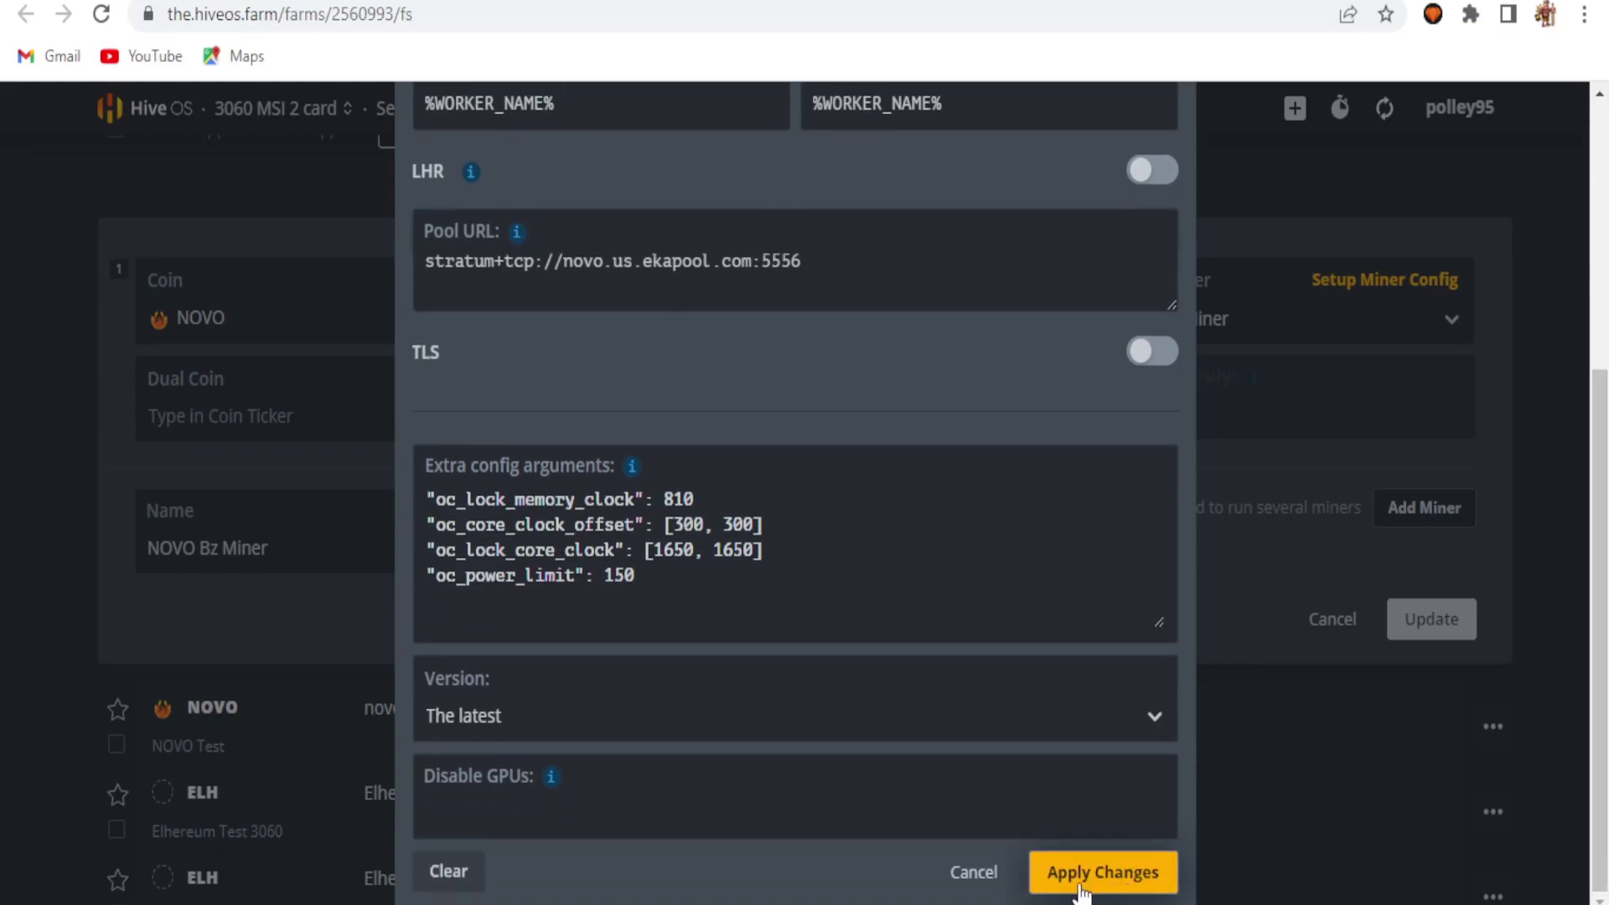
left_click(993, 879)
left_click(1404, 635)
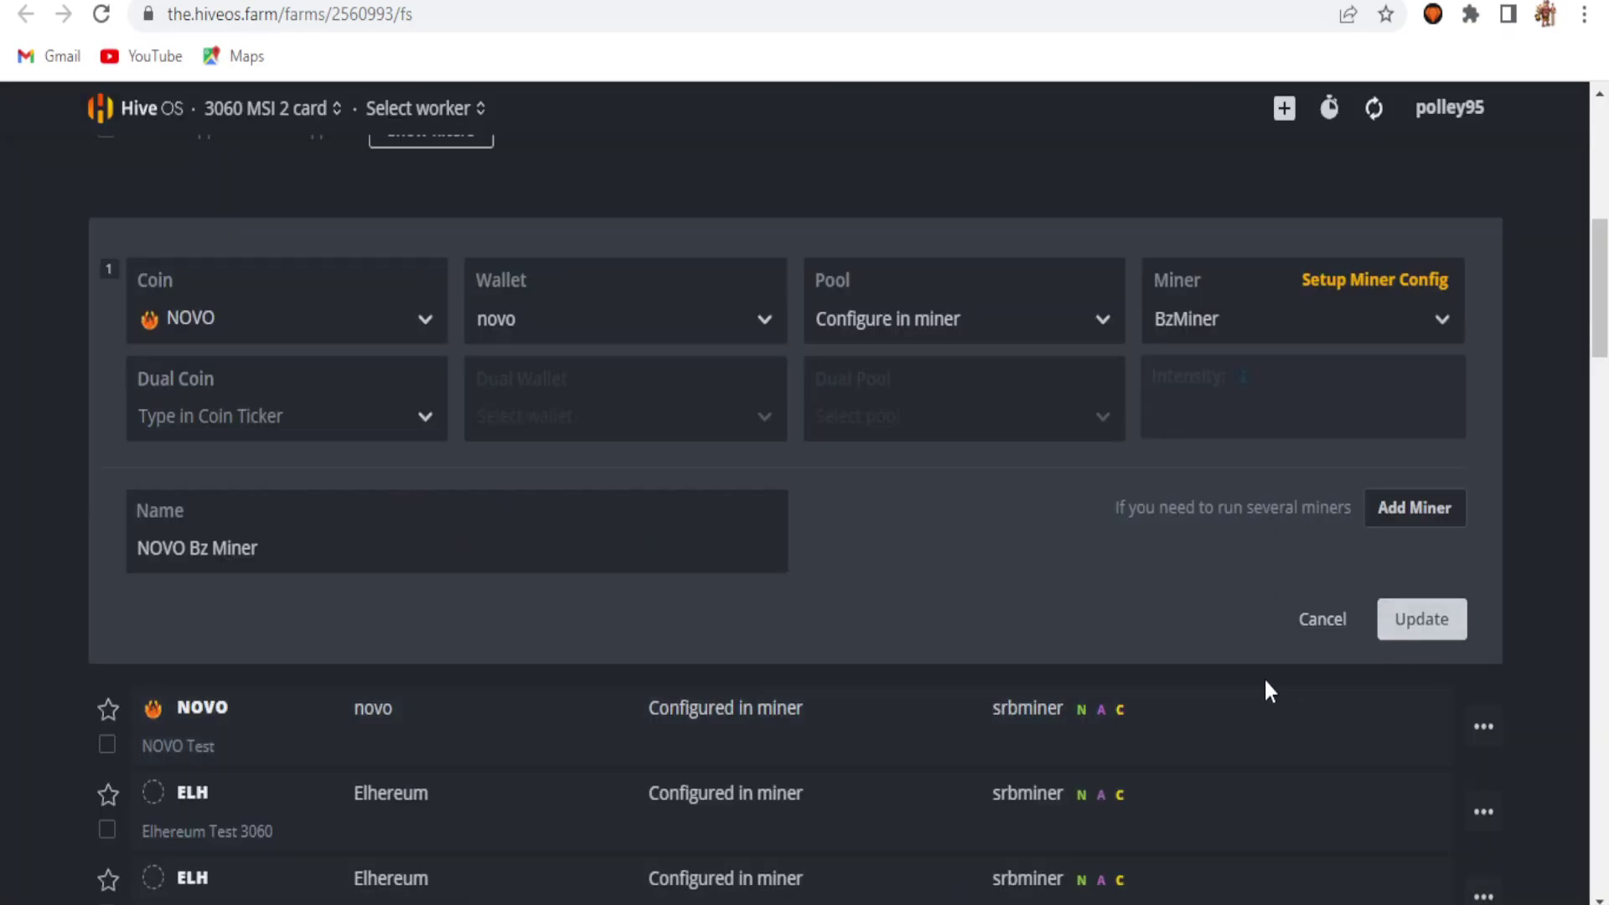
left_click(1338, 636)
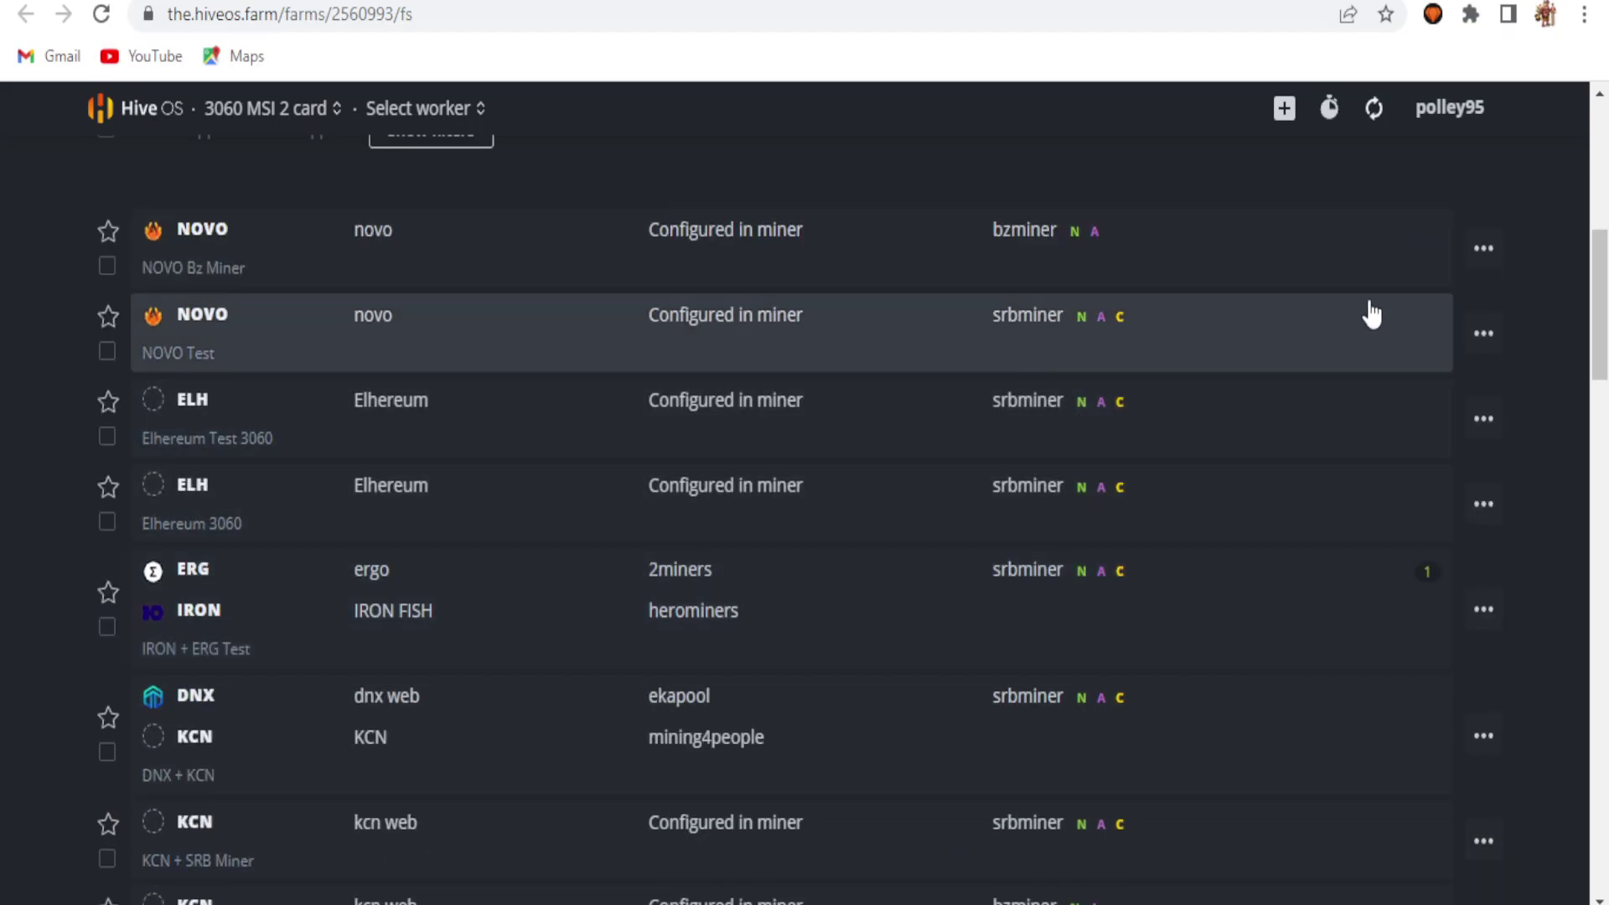
Step: Review NOVO Test's SRBMiner-MULTI config unchanged, then go to the farm's Workers list
left_click(1483, 335)
left_click(1401, 385)
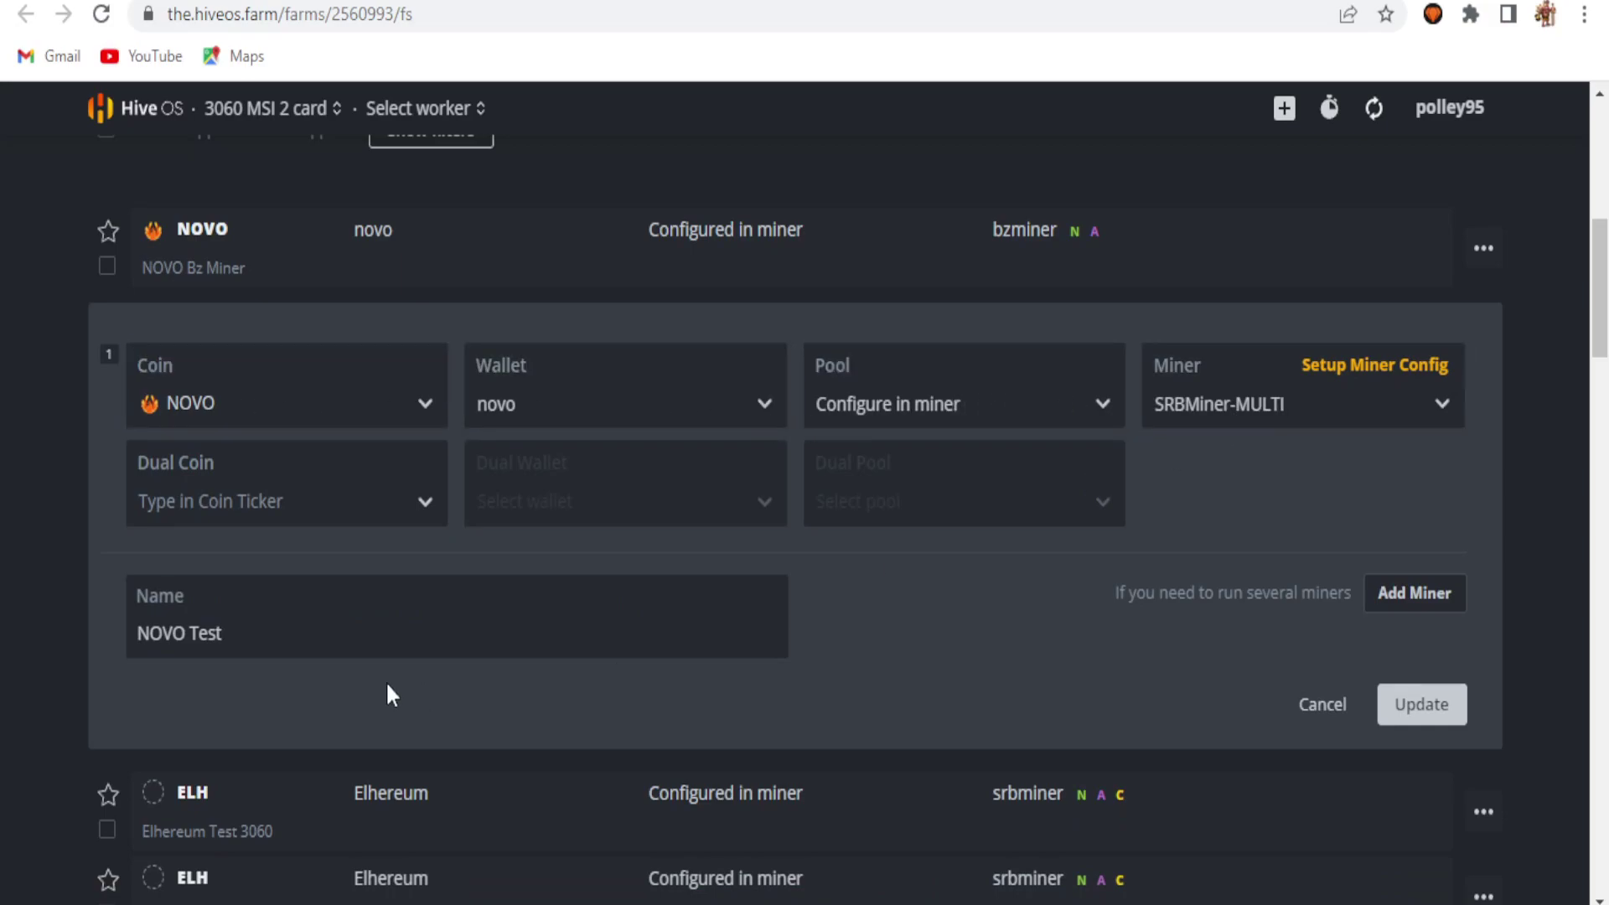
left_click(1366, 377)
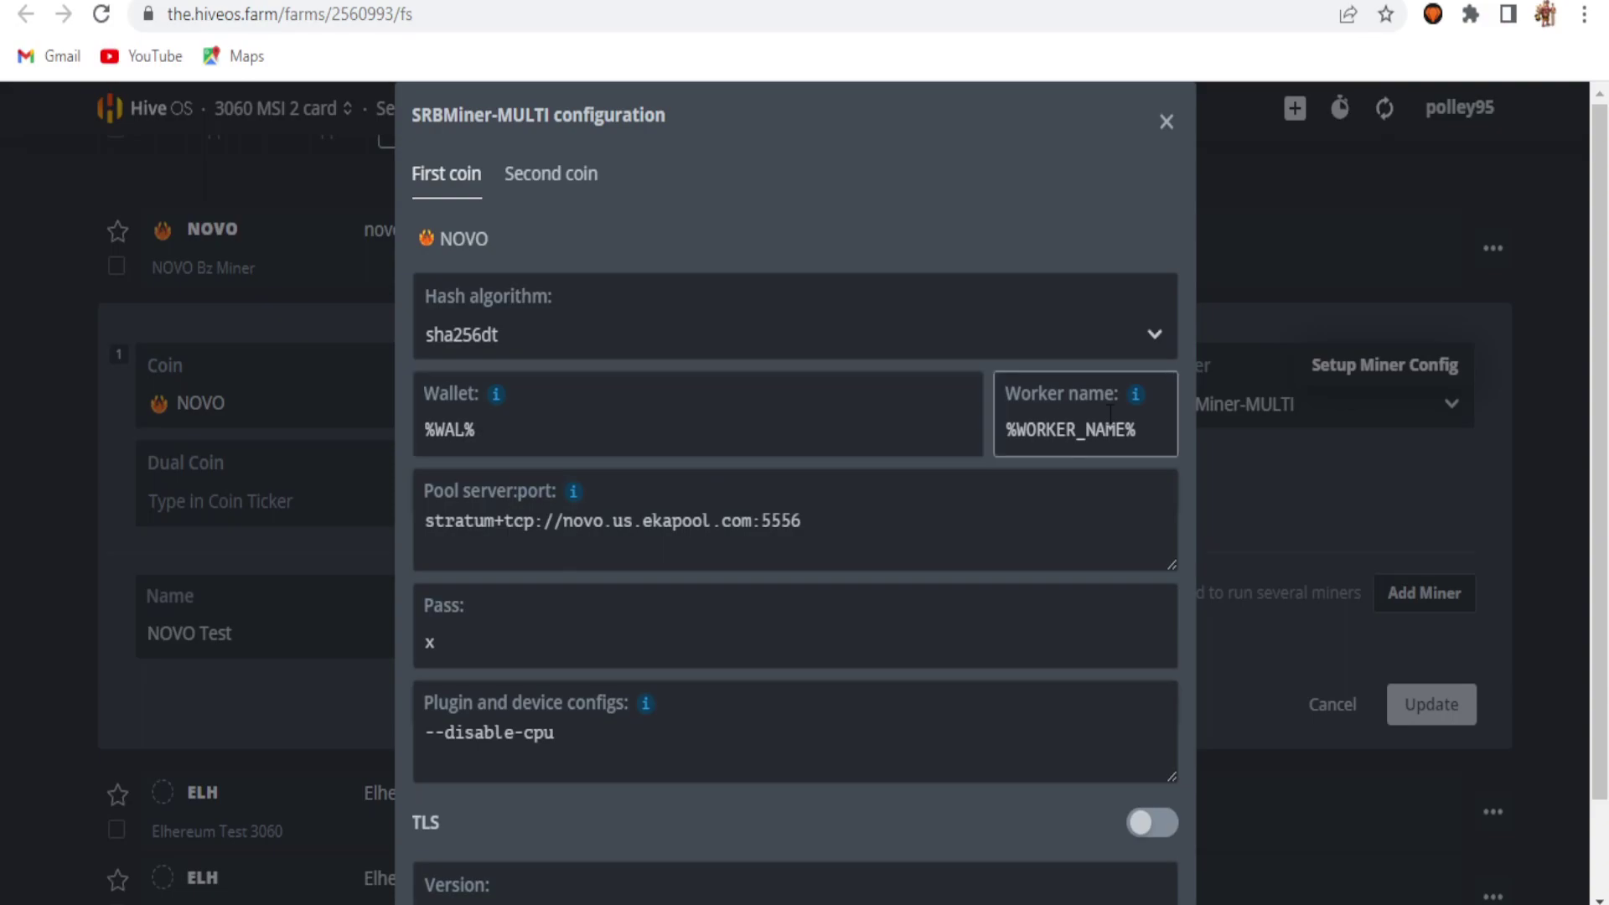
scroll(831, 541, "down", 2)
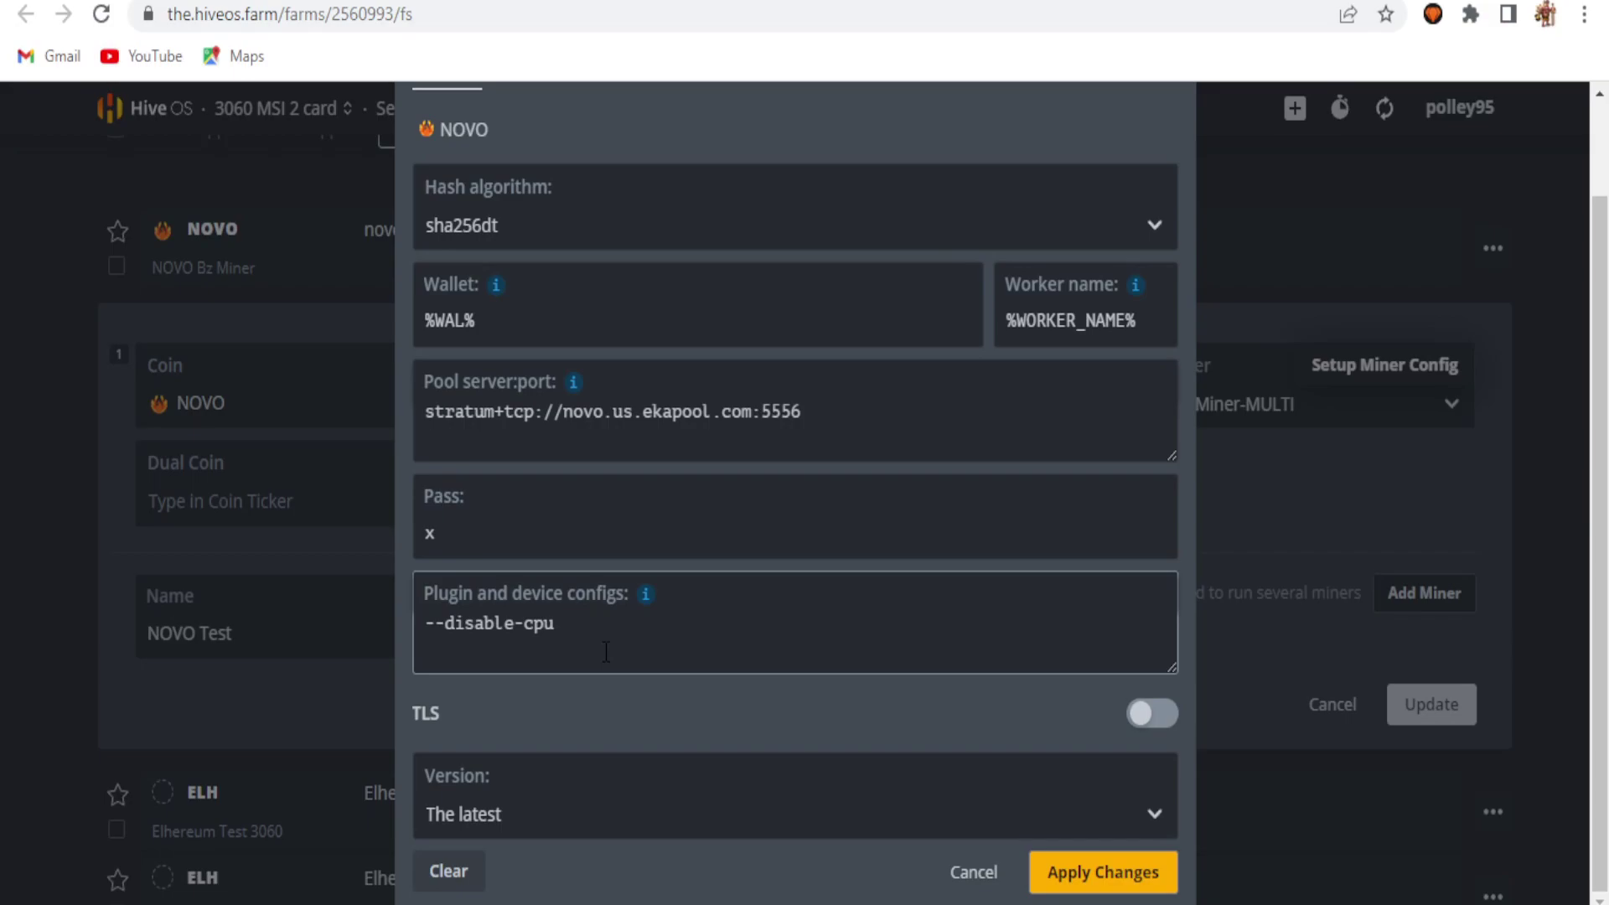
left_click(972, 873)
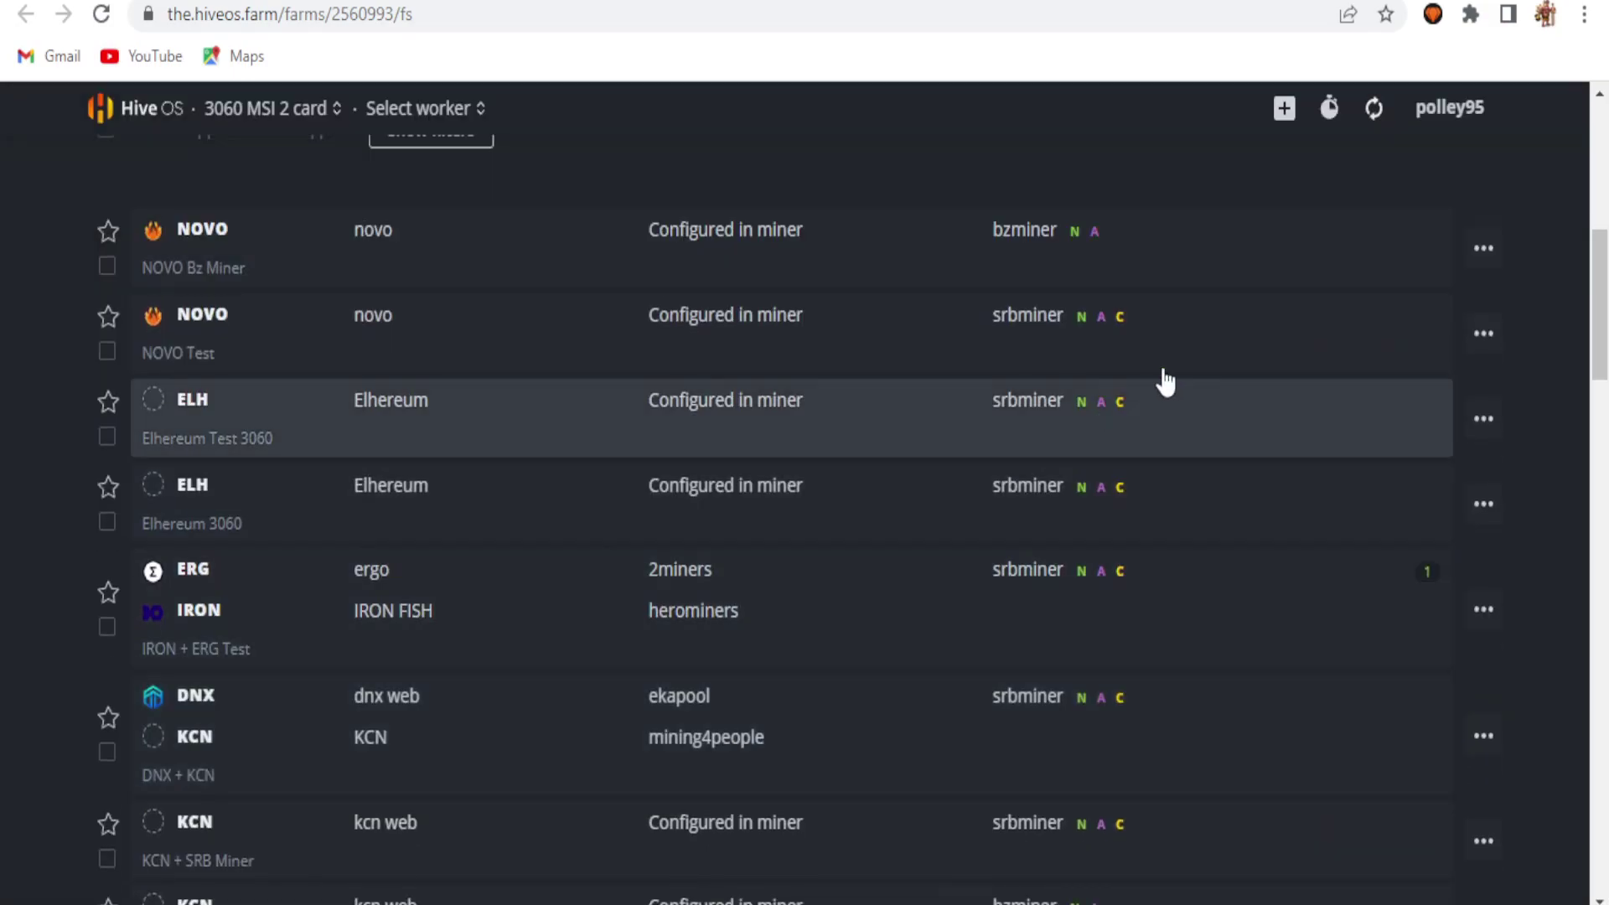
scroll(190, 244, "up", 8)
left_click(117, 238)
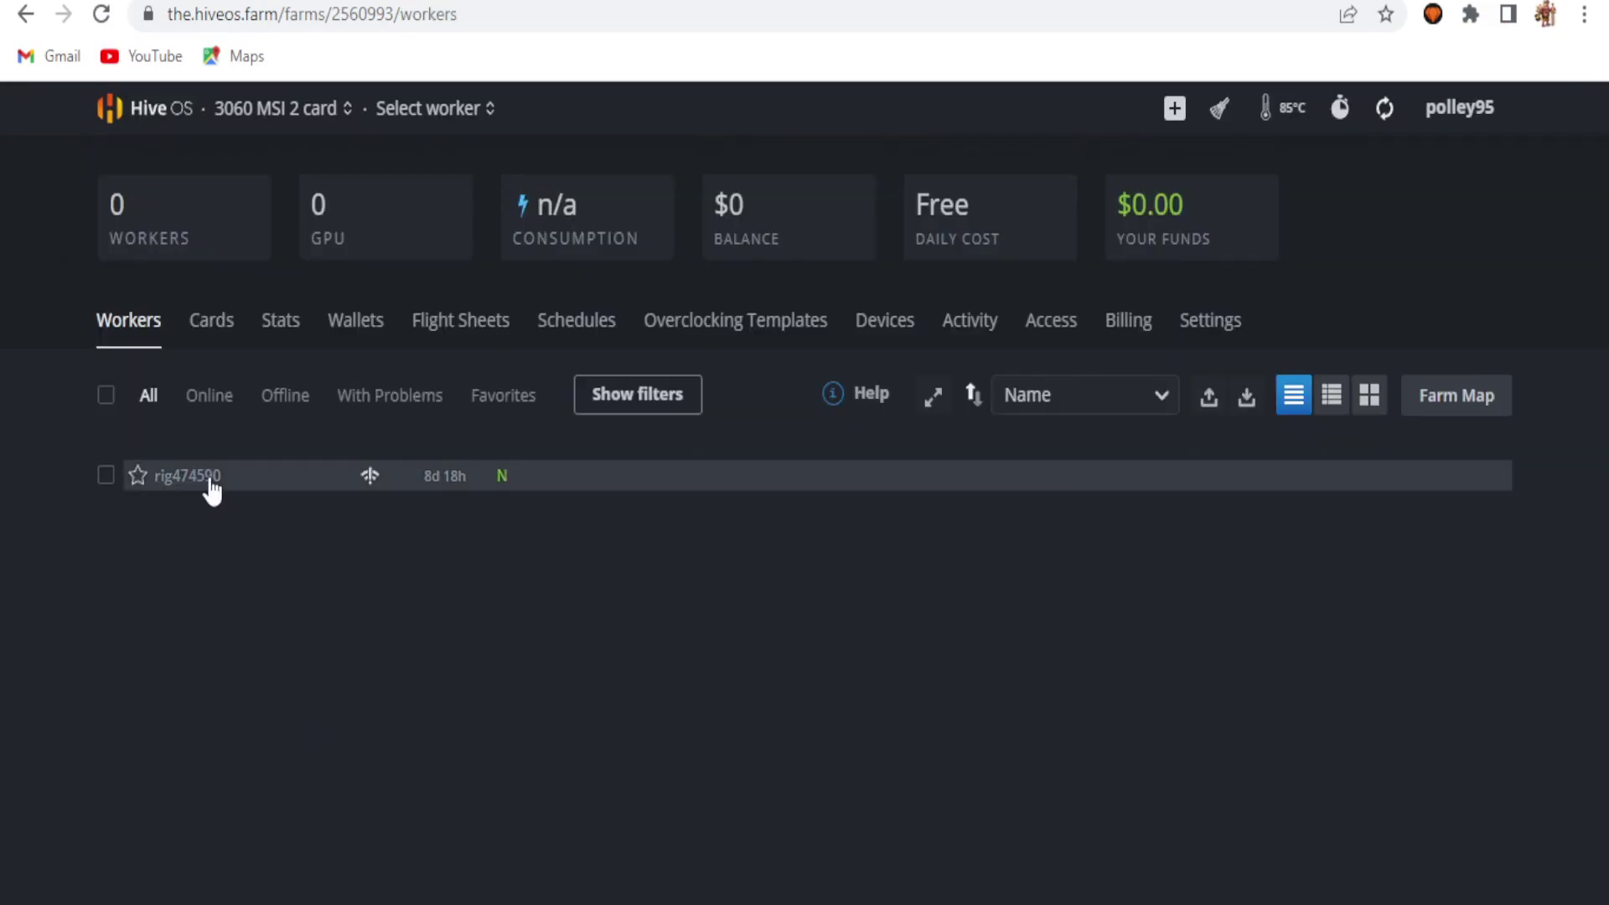
Step: Give the rig's RTX 3060 GPUs a 1650 locked core clock and 810 memory clock, and save
left_click(188, 476)
left_click(1486, 609)
double_click(409, 374)
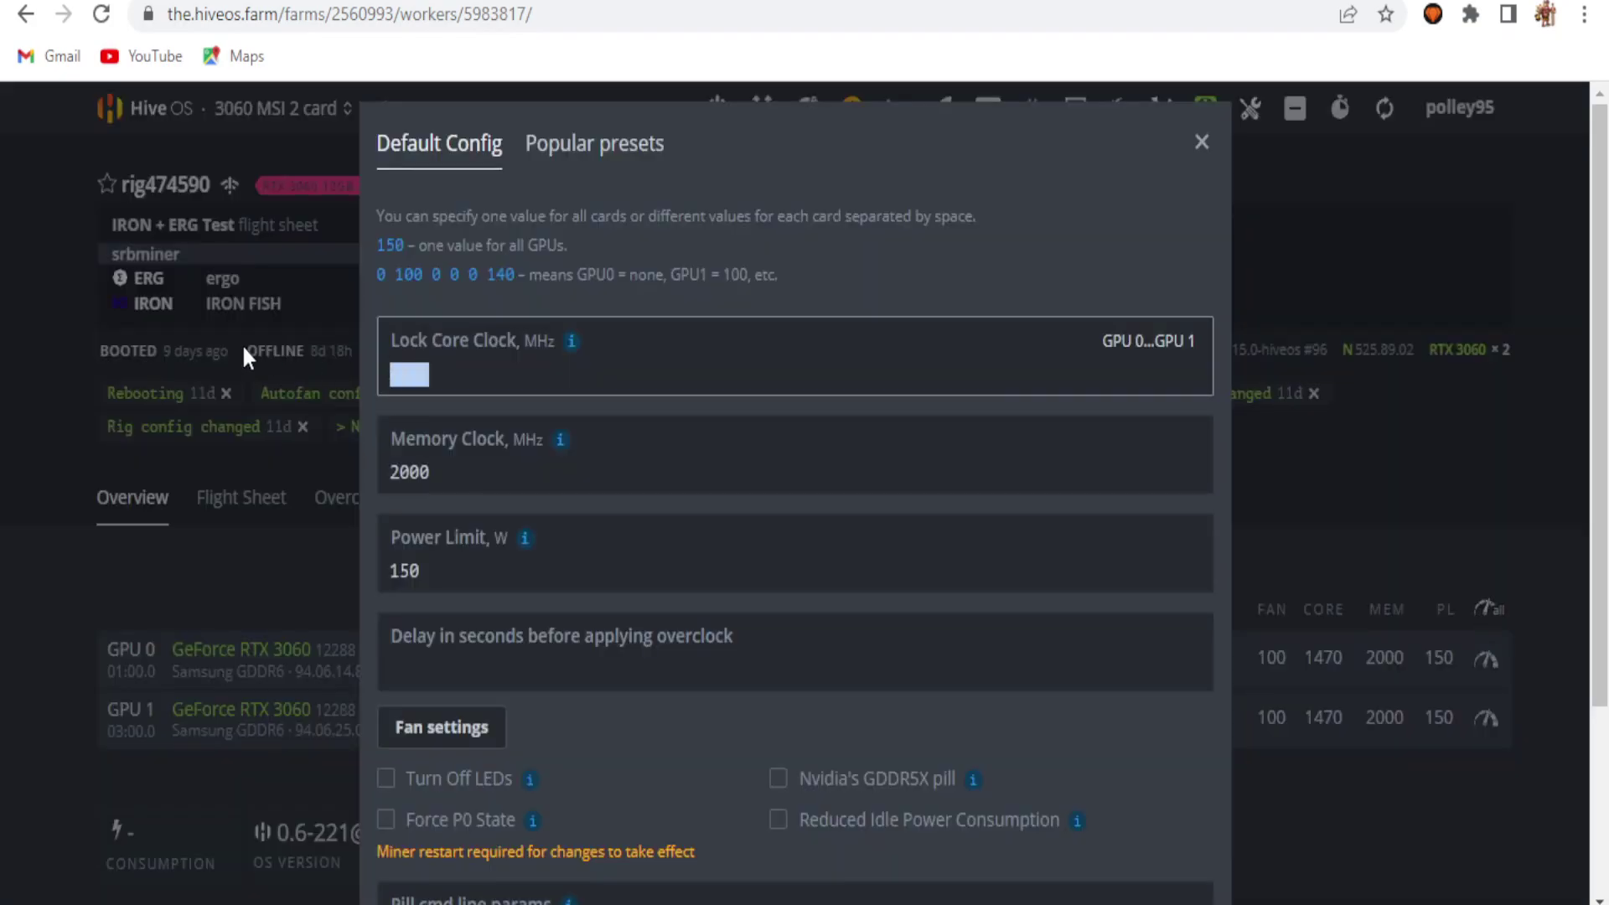
type("1650")
double_click(409, 472)
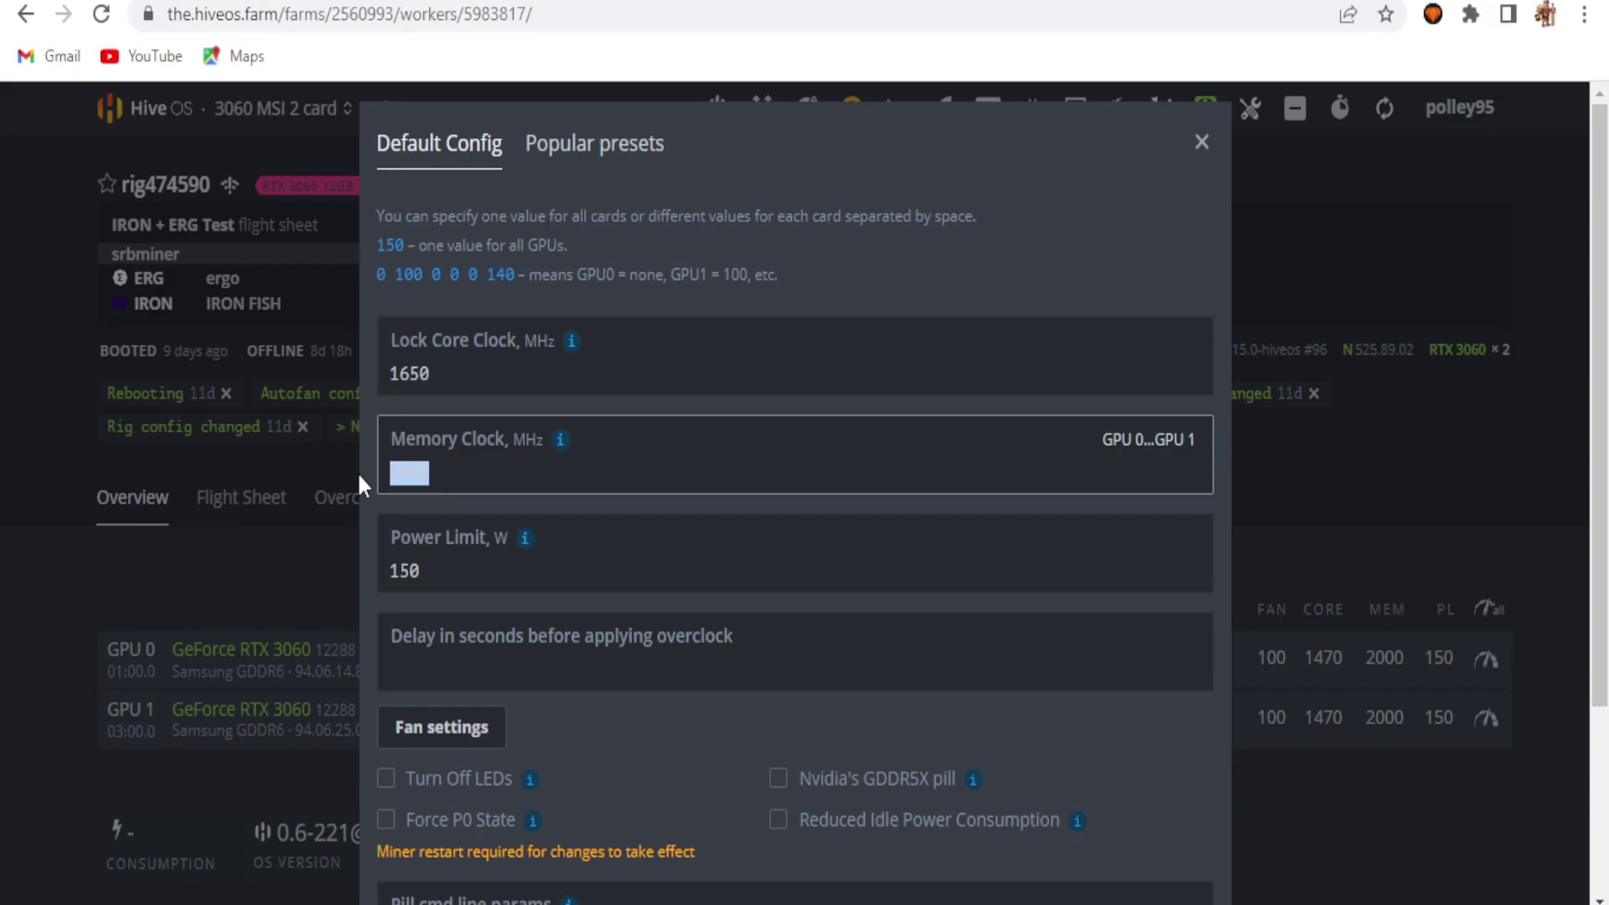
type("810")
left_click(419, 737)
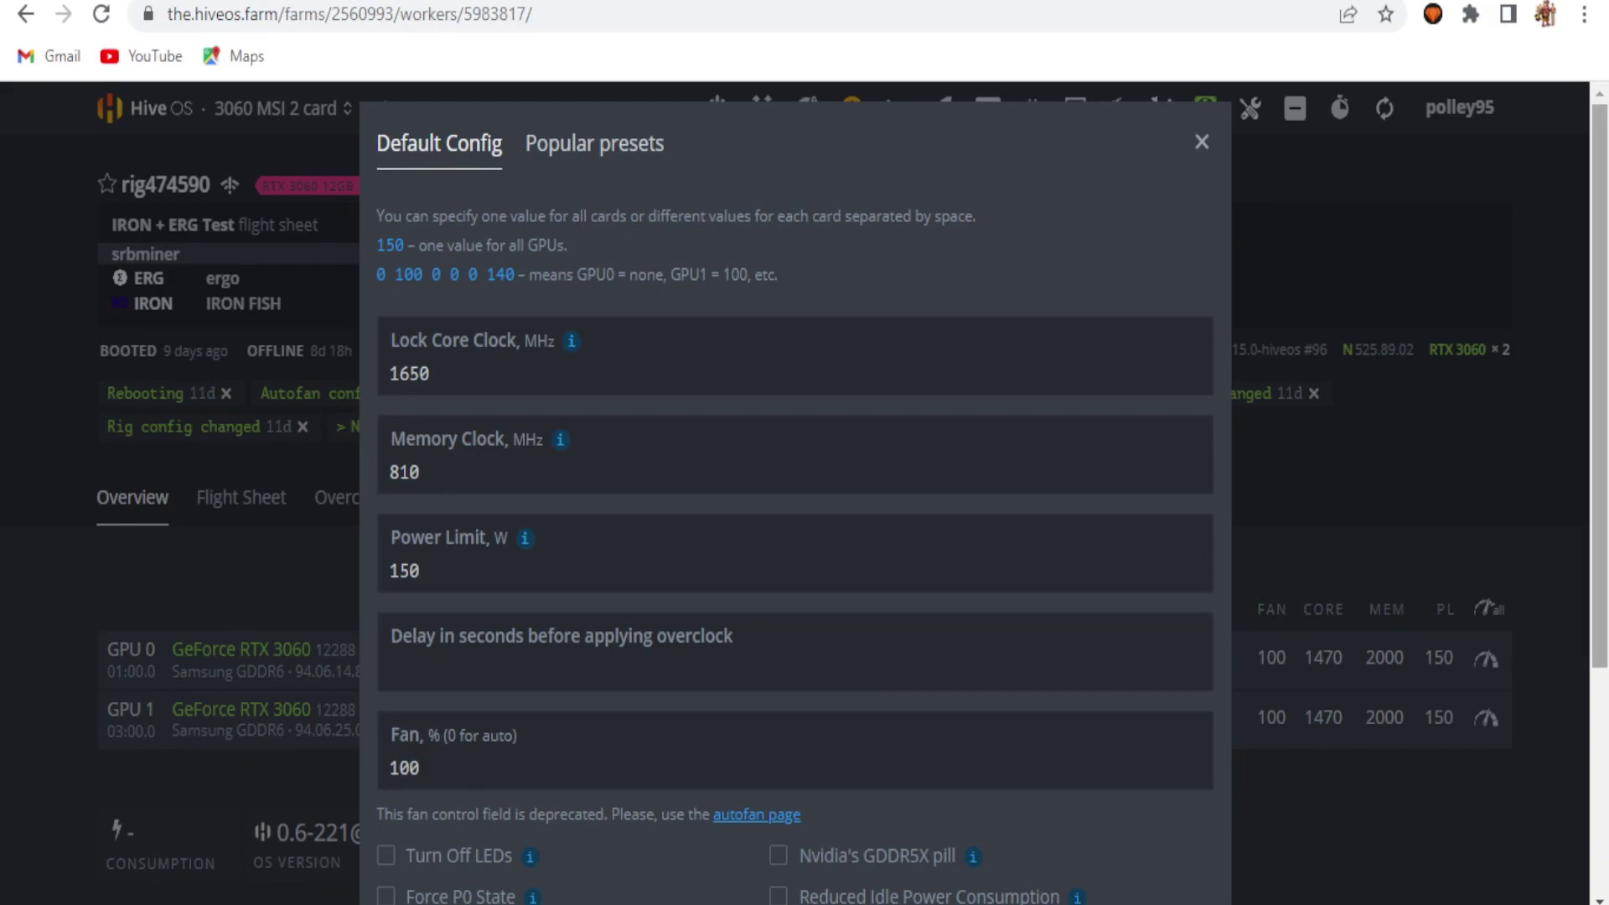
scroll(1257, 859, "down", 3)
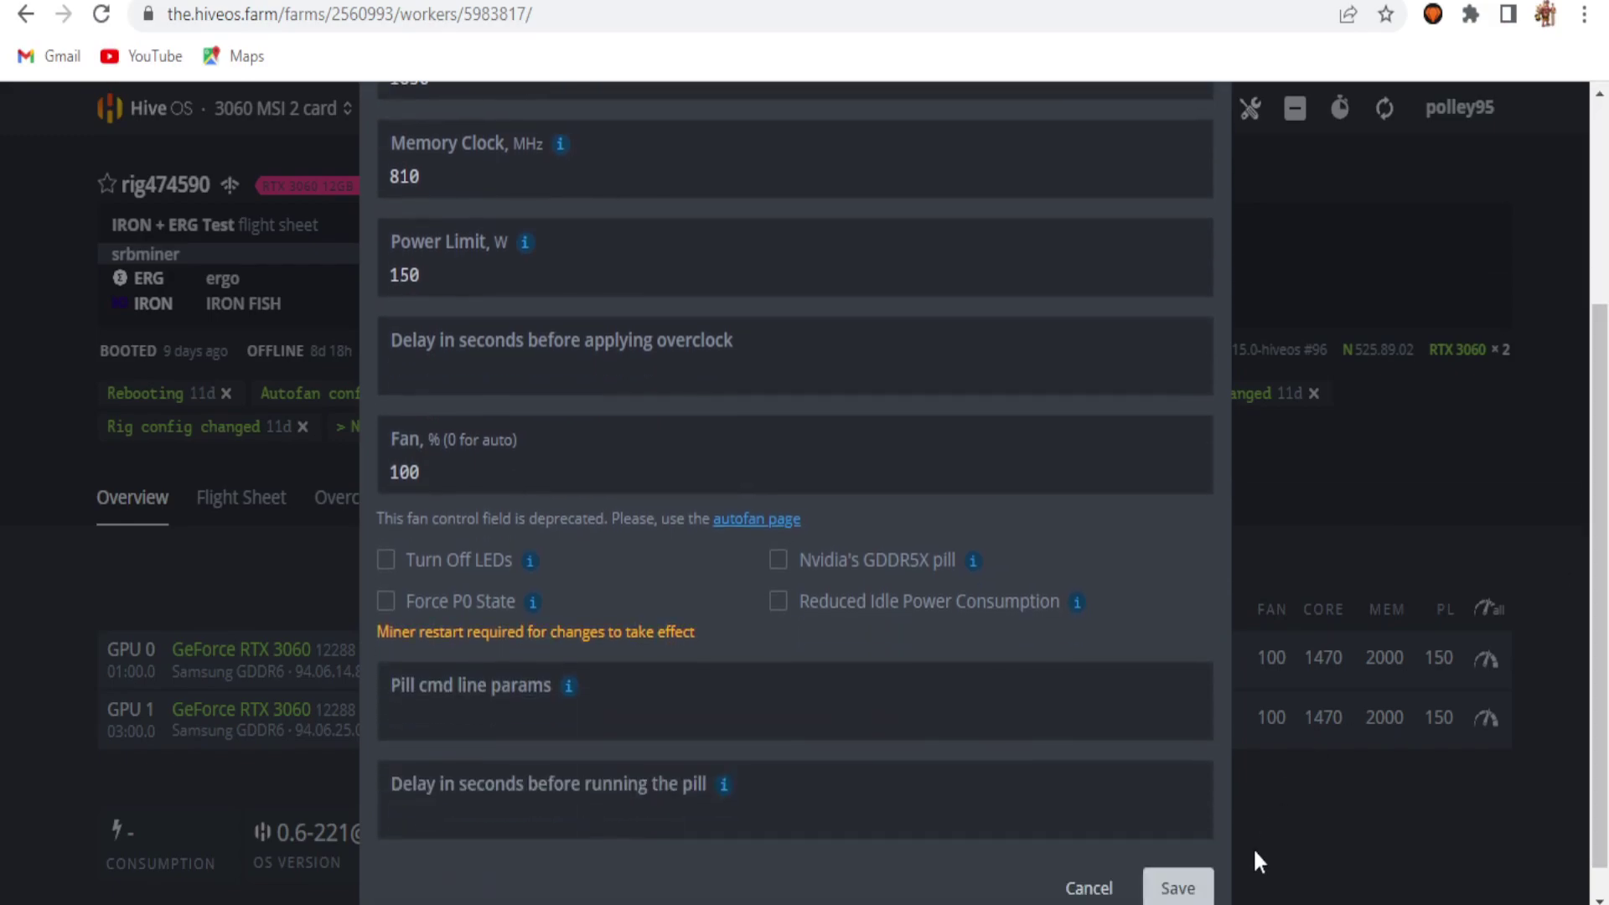
left_click(1178, 889)
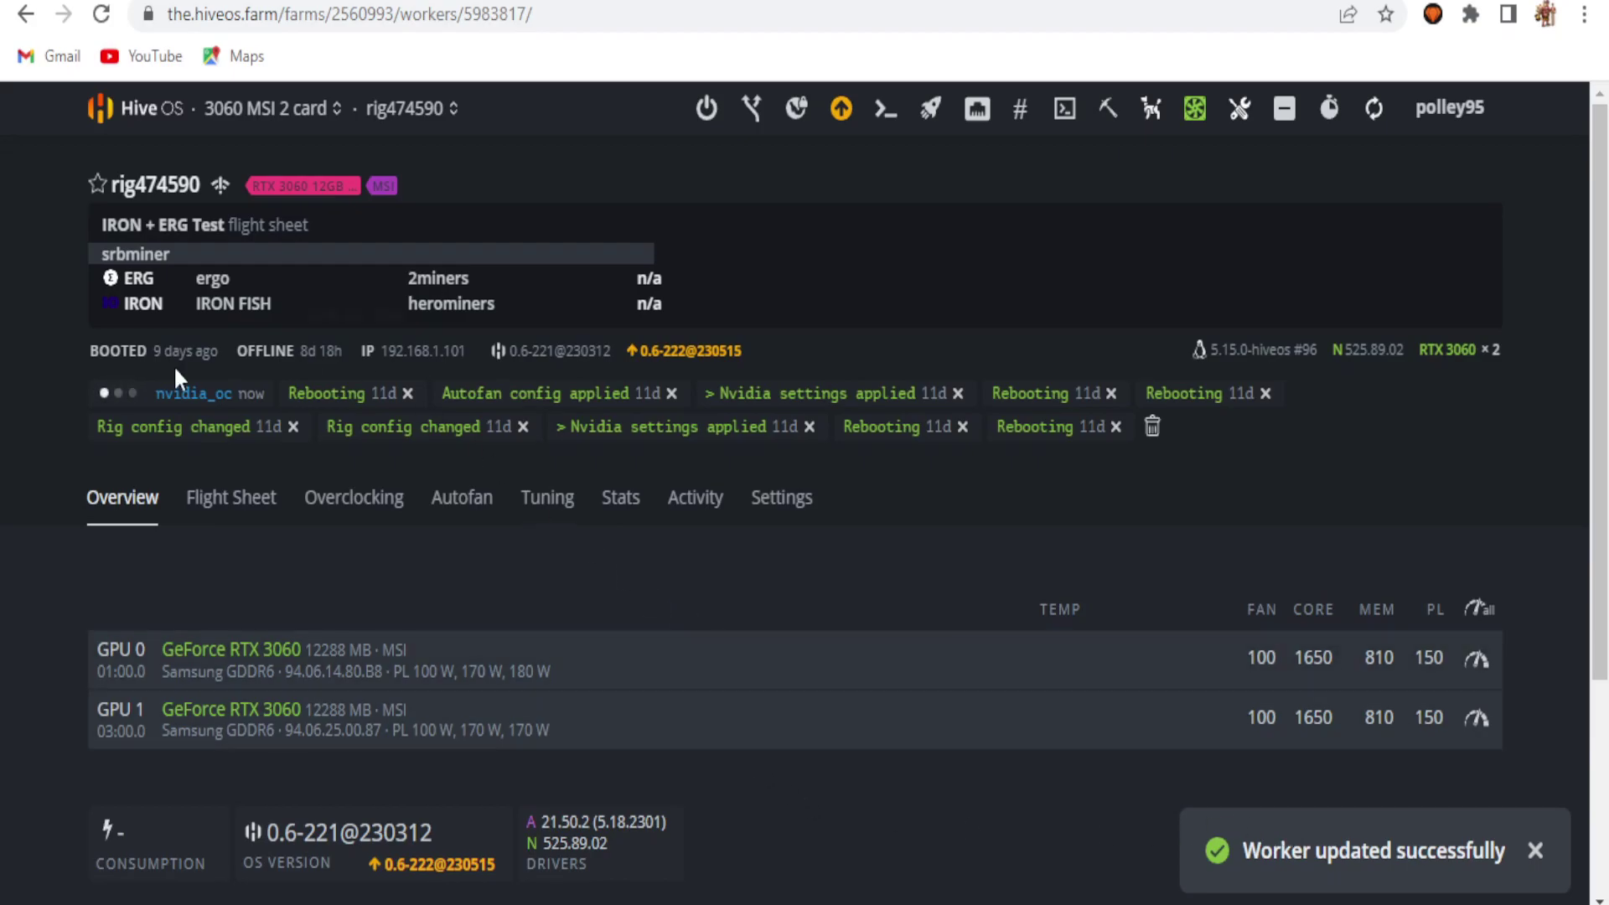
key("ctrl+Tab")
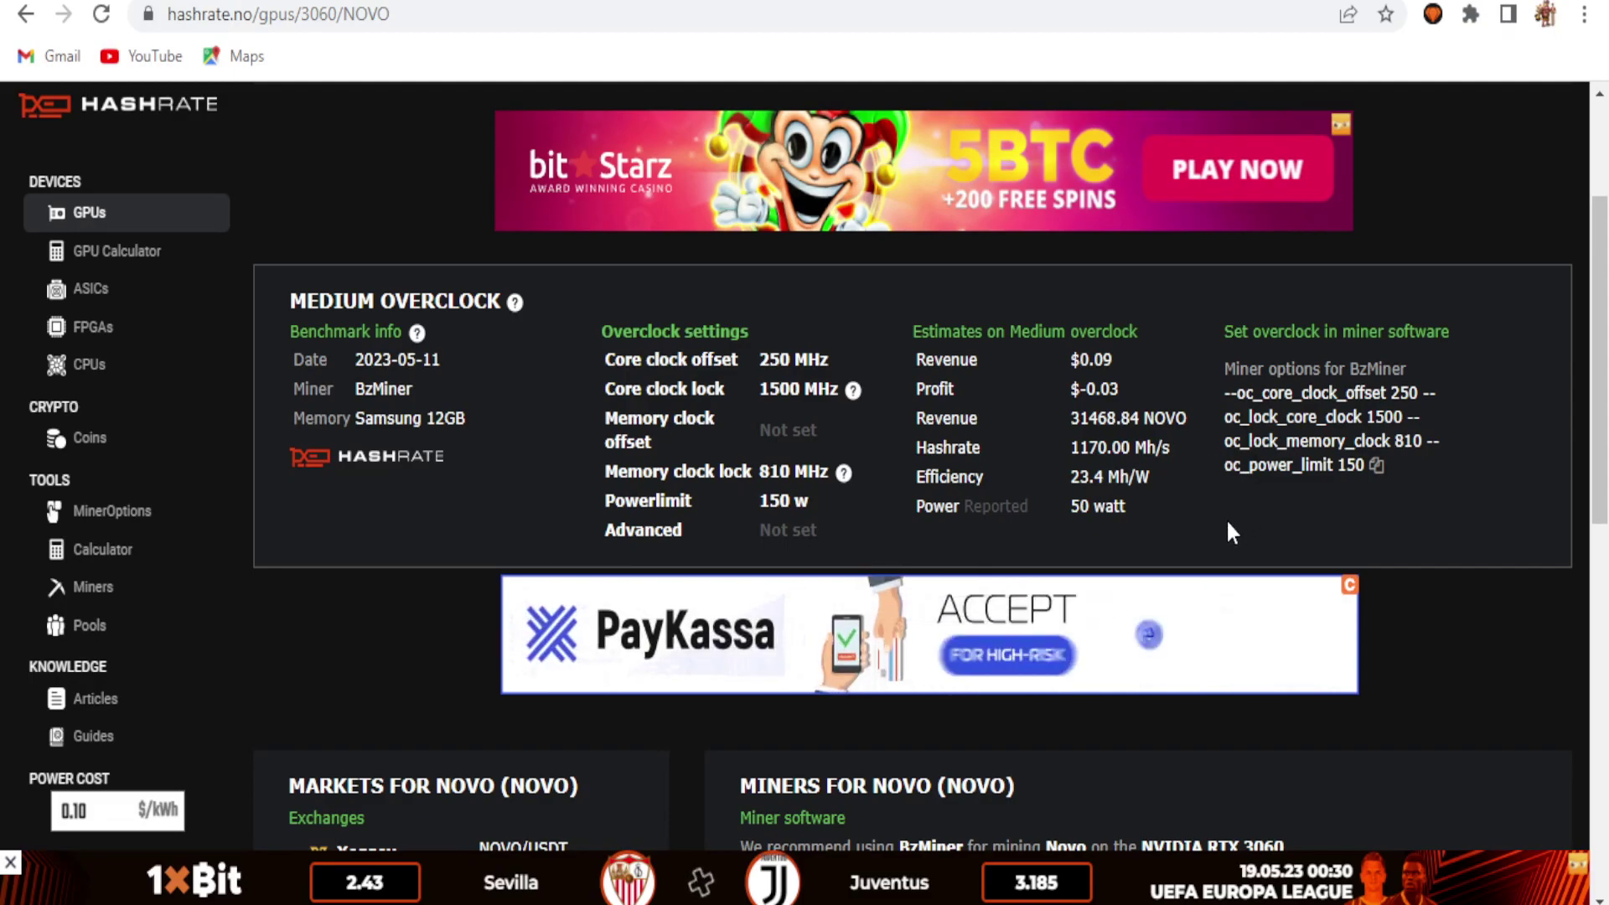
Step: Check hashrate.no's RTX 3060 Novo medium overclock (1500 core, 810 memory, 150 W), then return to HiveOS
scroll(1039, 469, "down", 1)
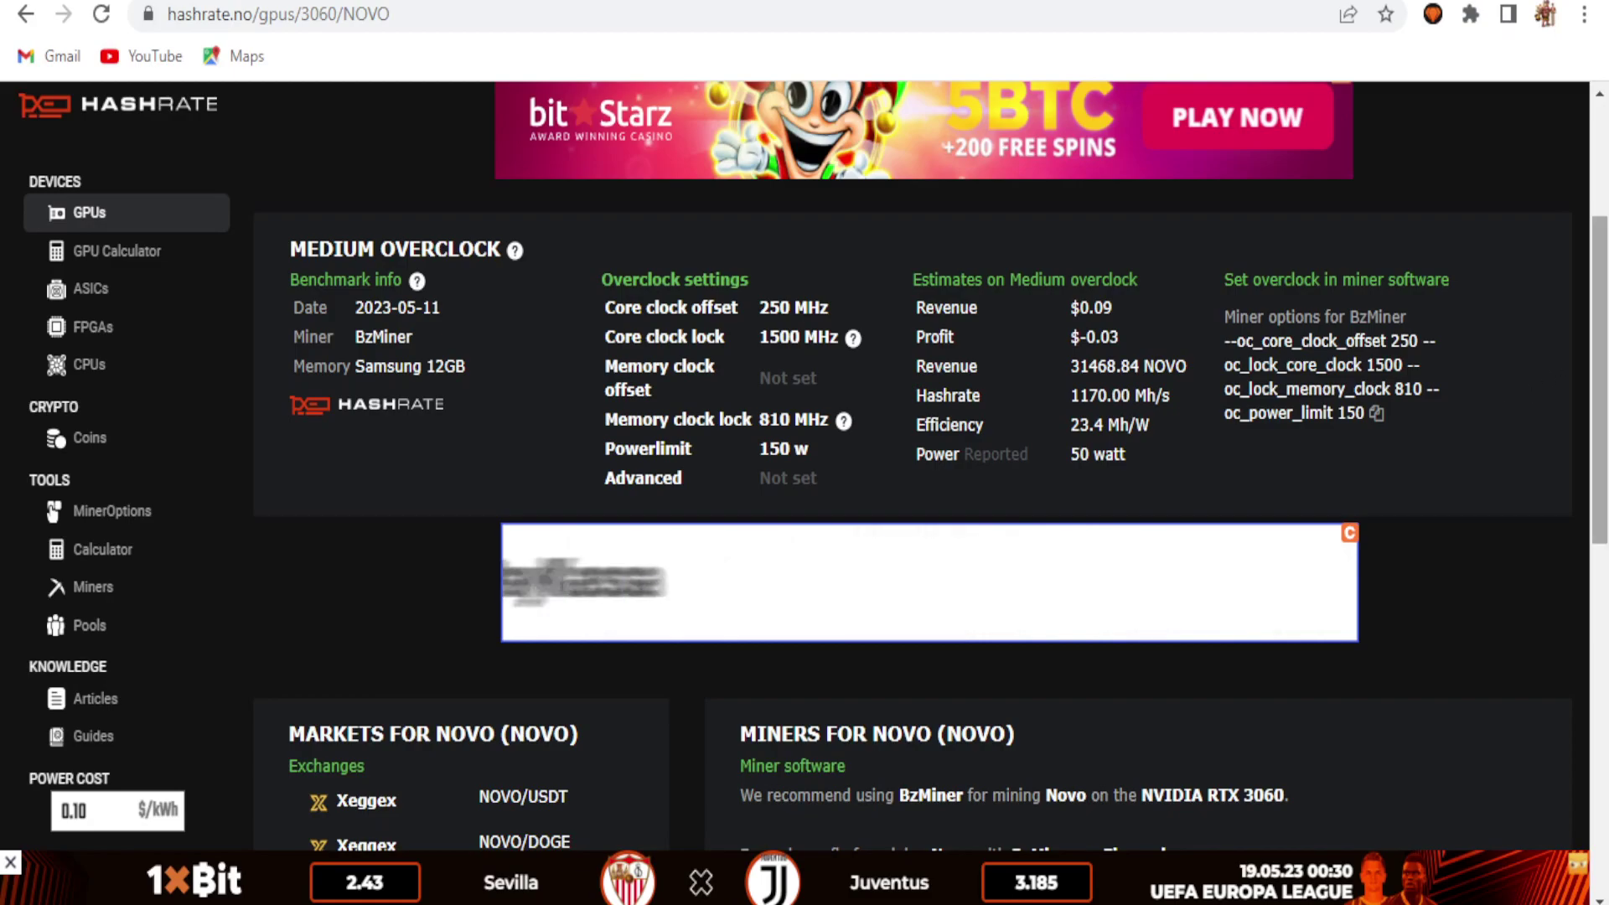
scroll(1537, 360, "down", 1)
scroll(922, 461, "down", 1)
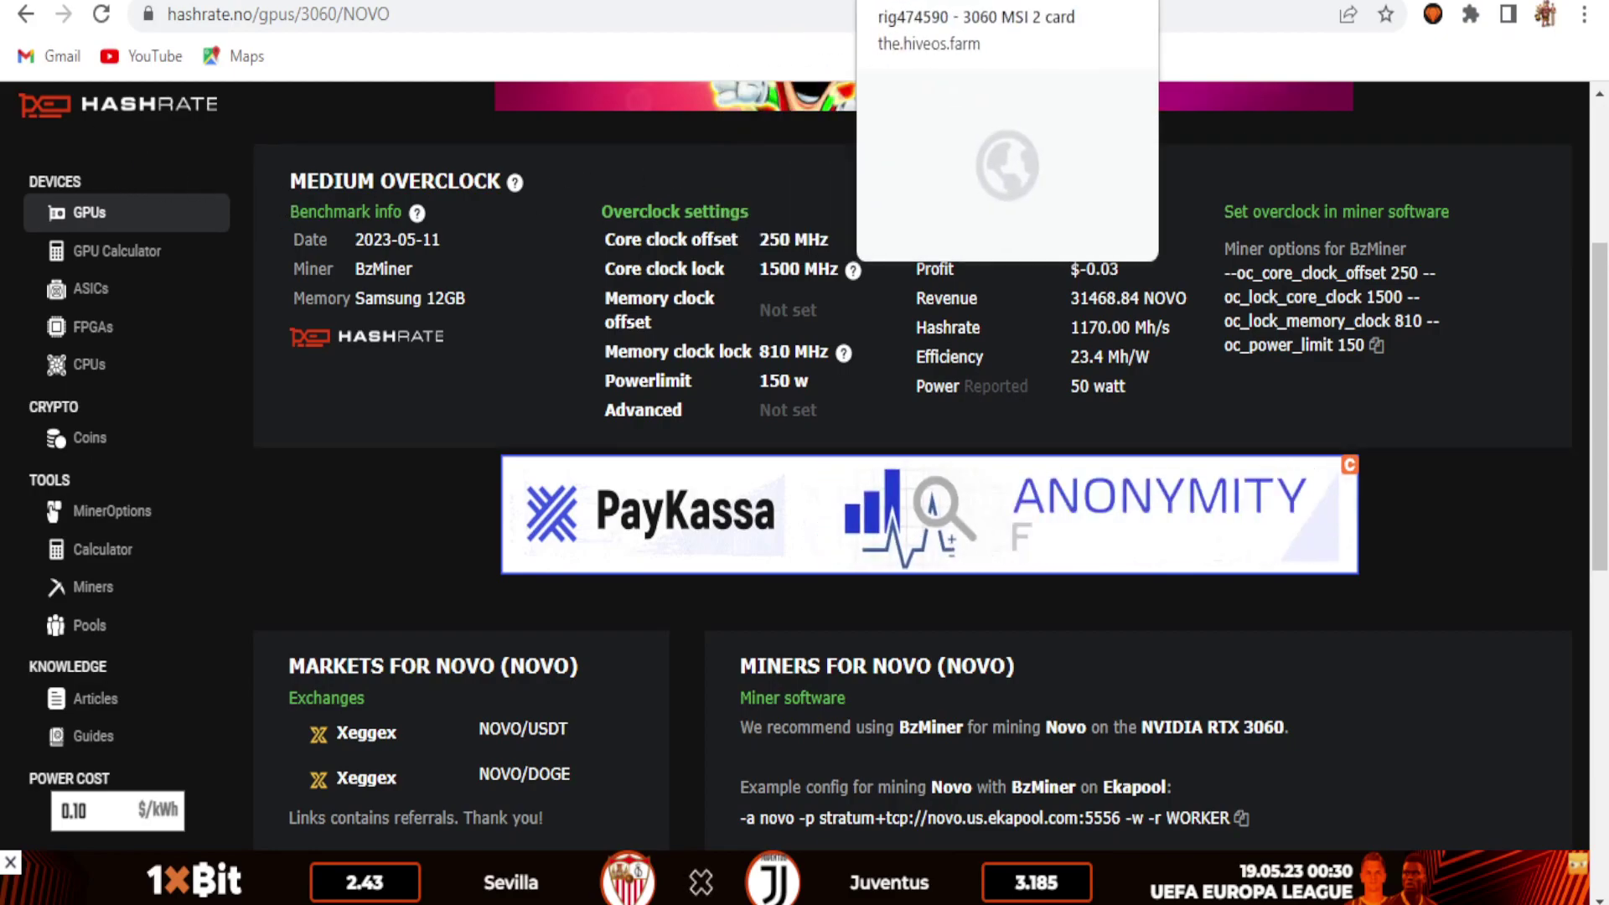
left_click(1006, 3)
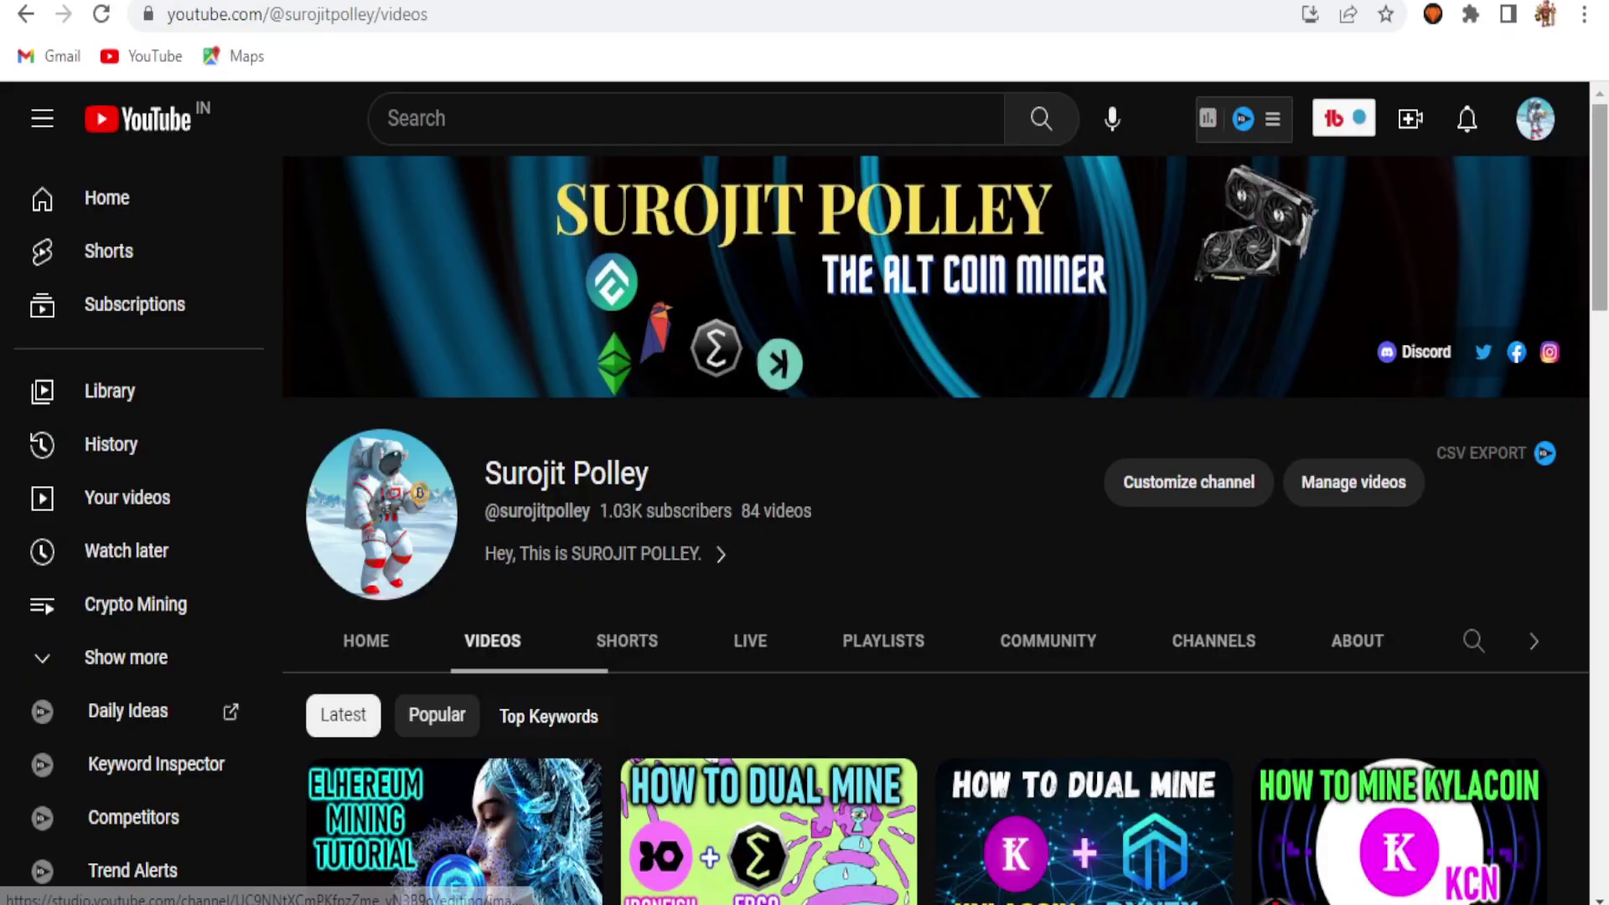
scroll(936, 511, "down", 2)
scroll(1605, 285, "down", 1)
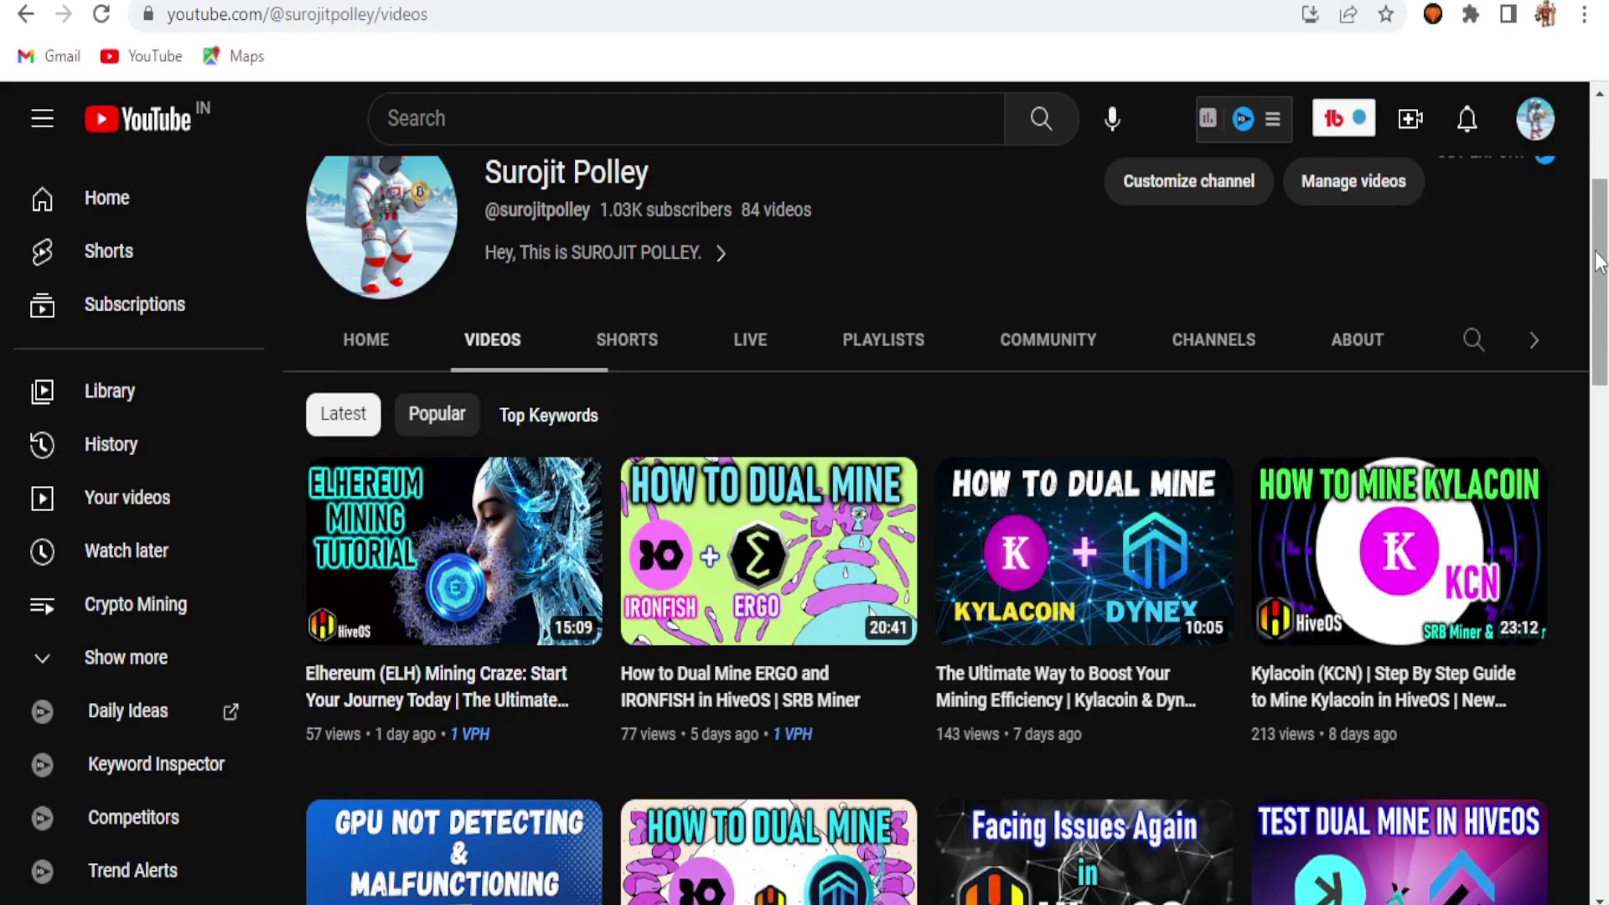
mouse_move(469, 602)
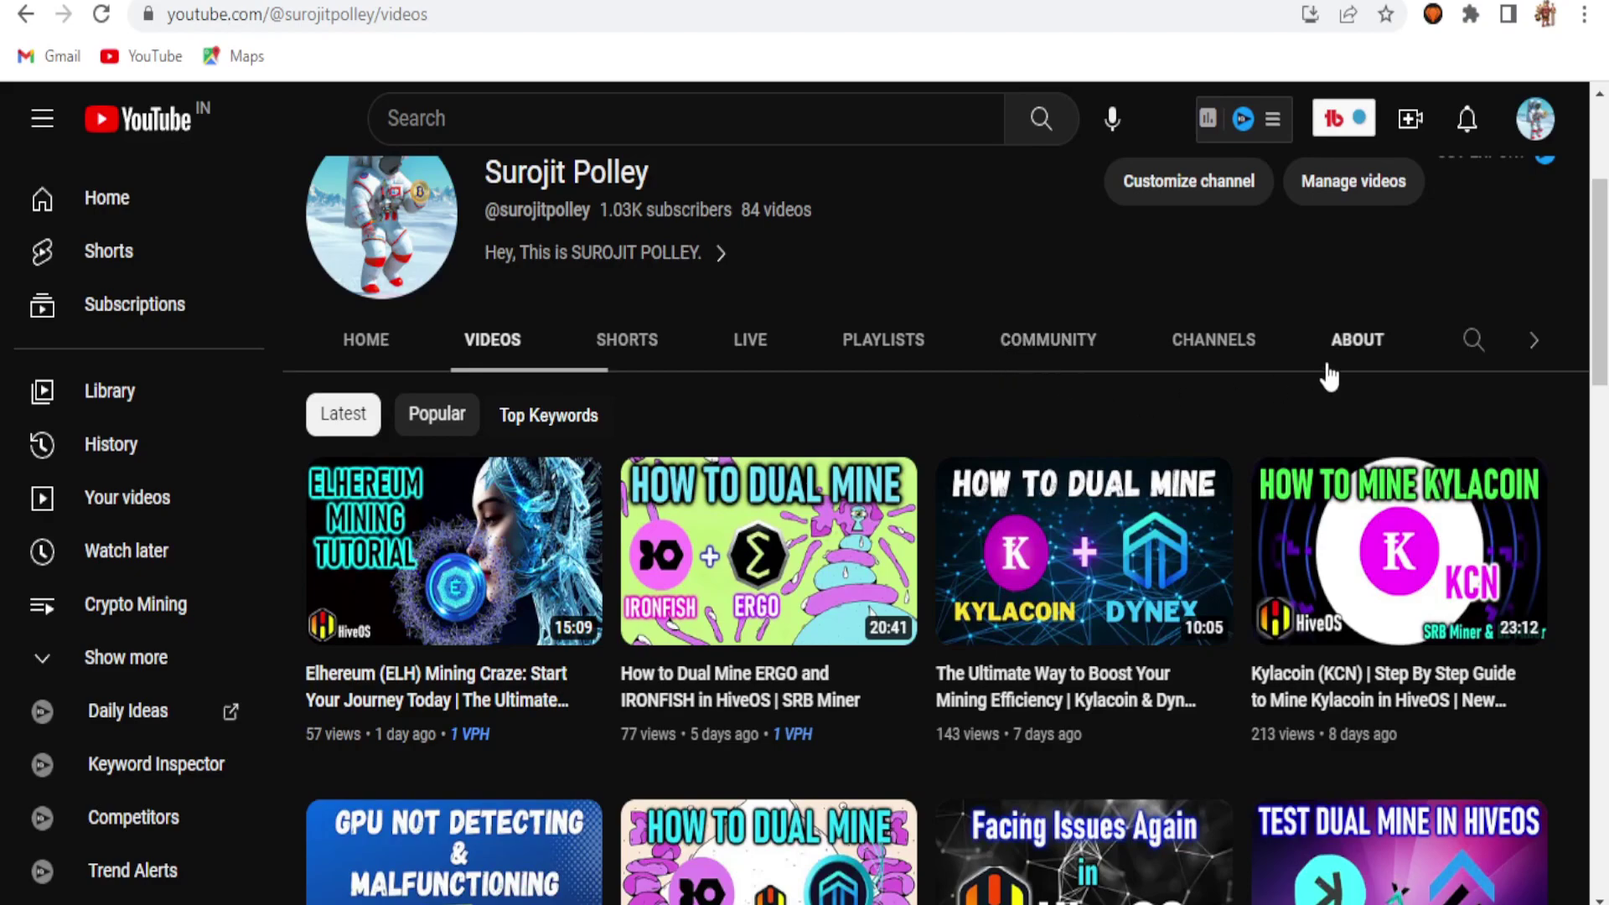
scroll(936, 528, "down", 2)
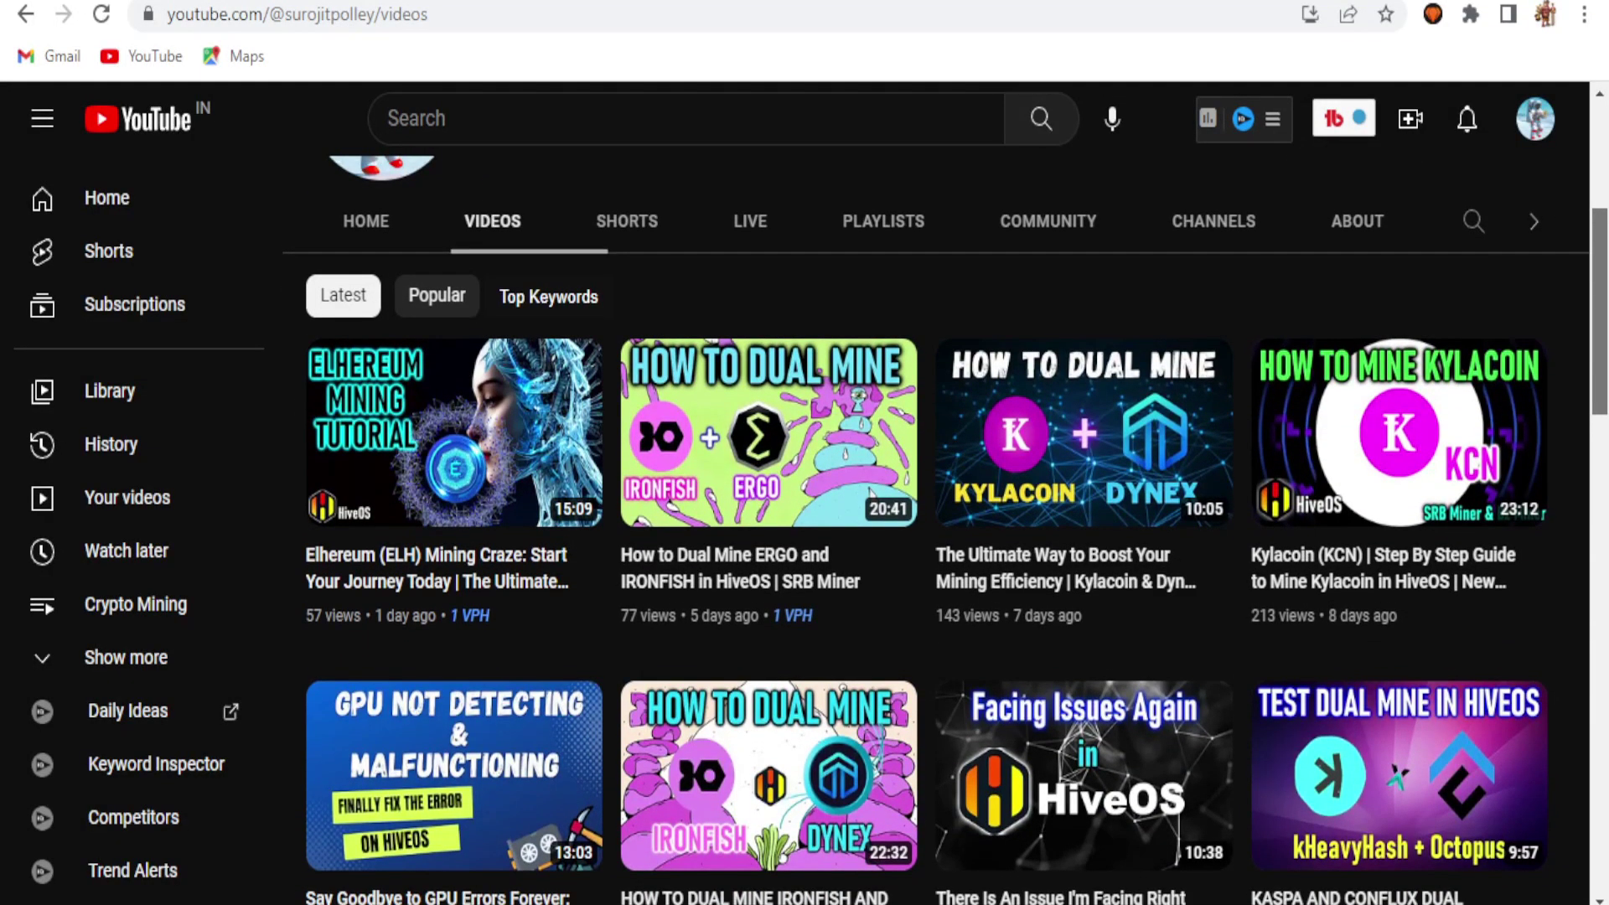
left_click_drag(1603, 281, 1604, 446)
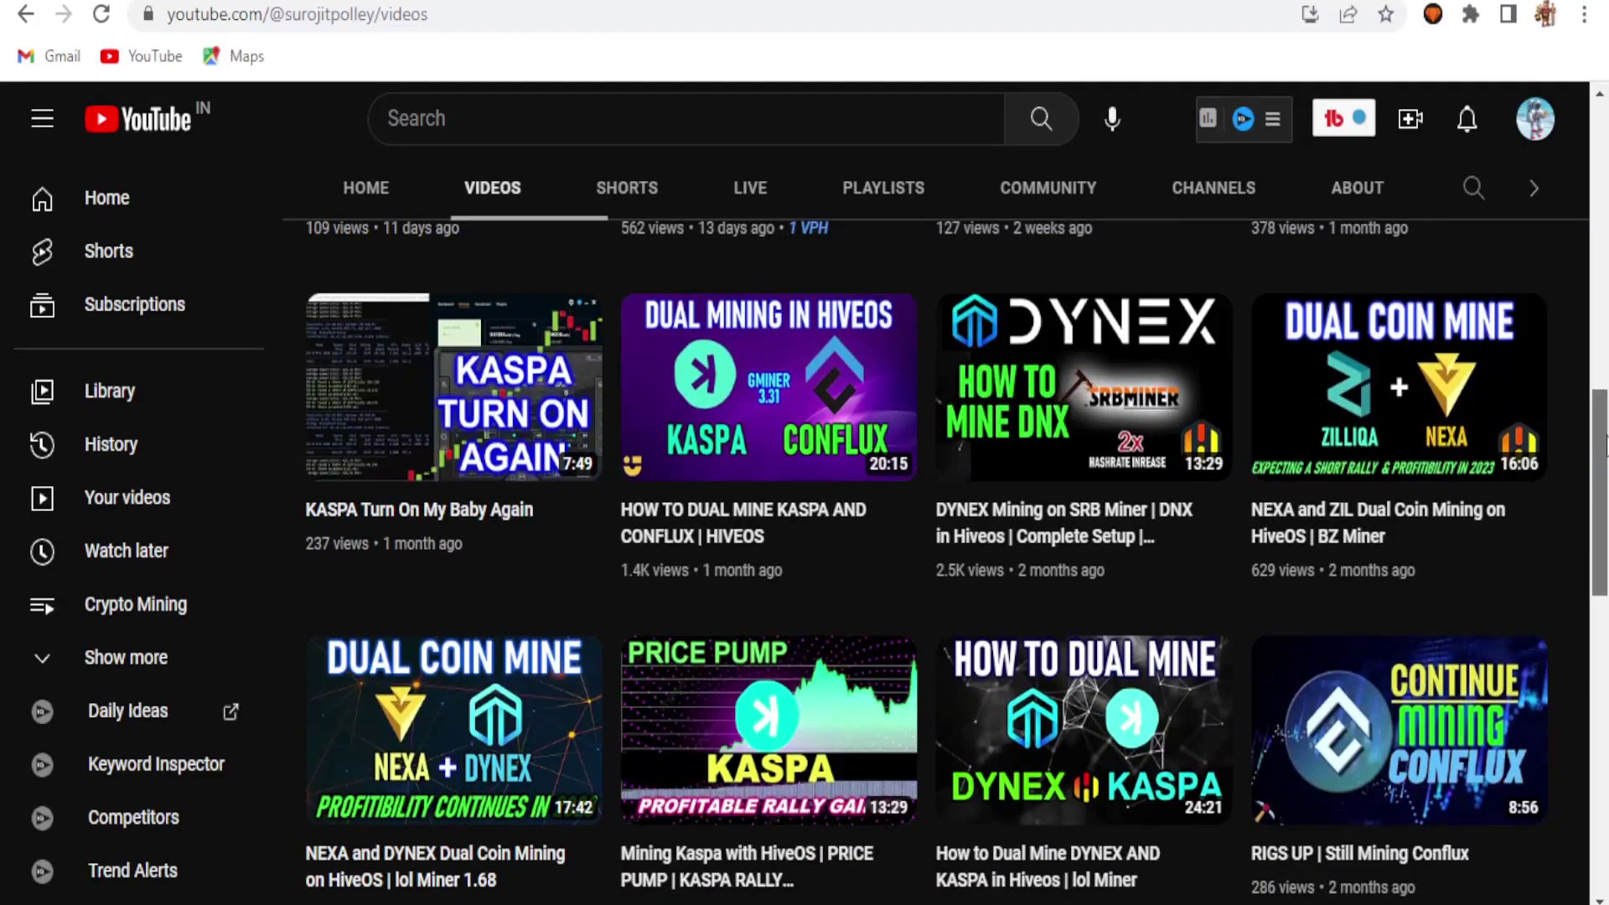
left_click_drag(1605, 444, 1604, 184)
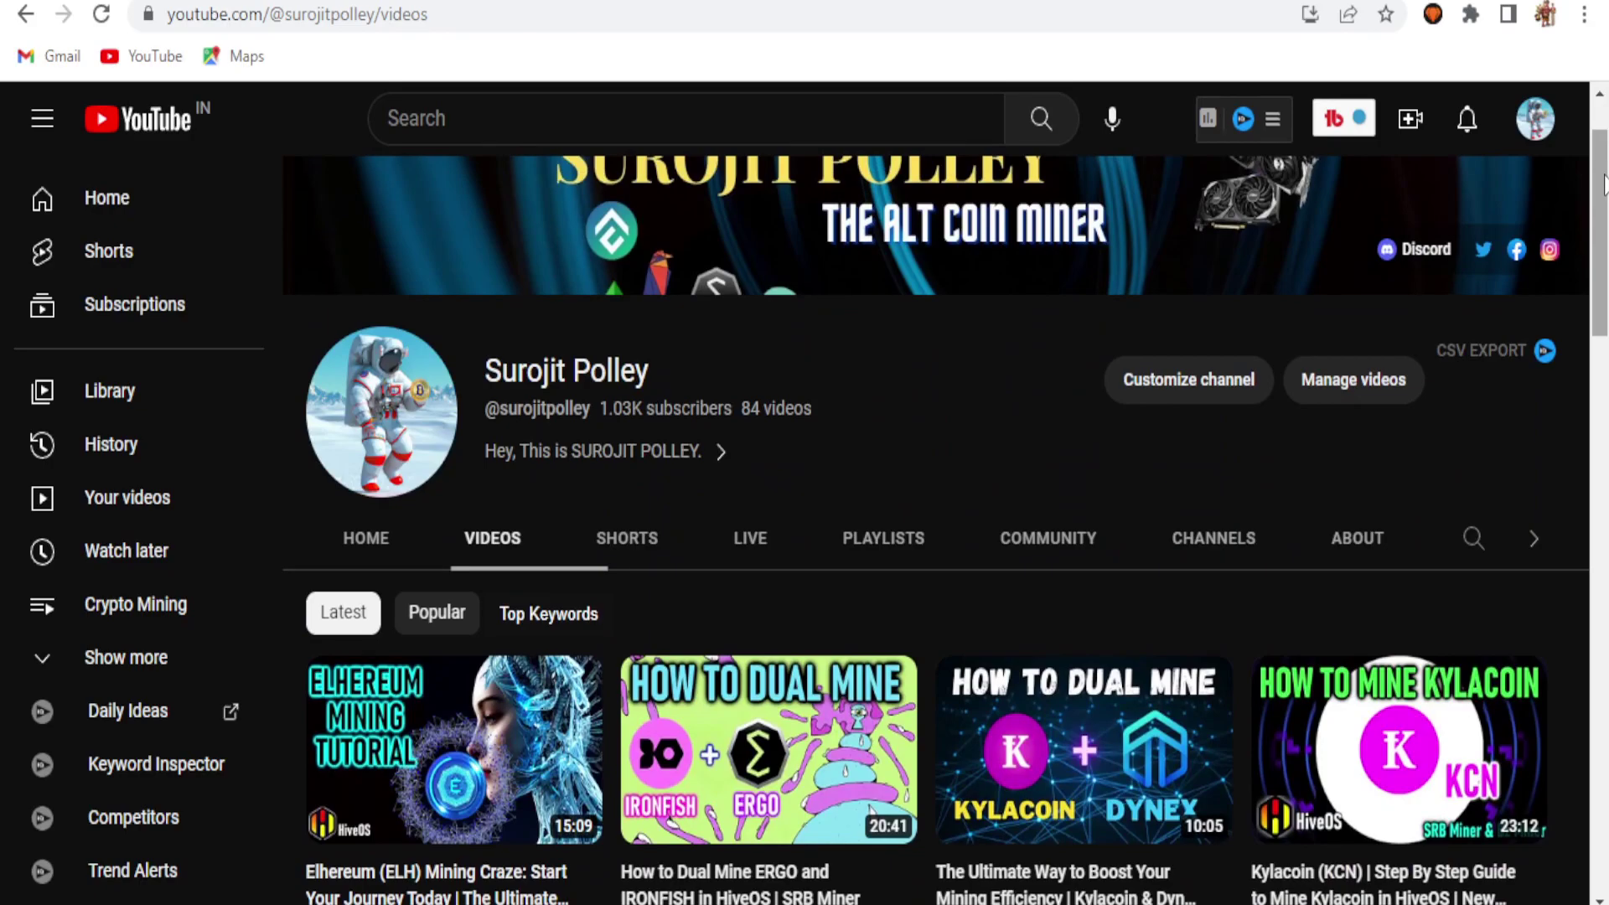
left_click_drag(1605, 186, 1604, 161)
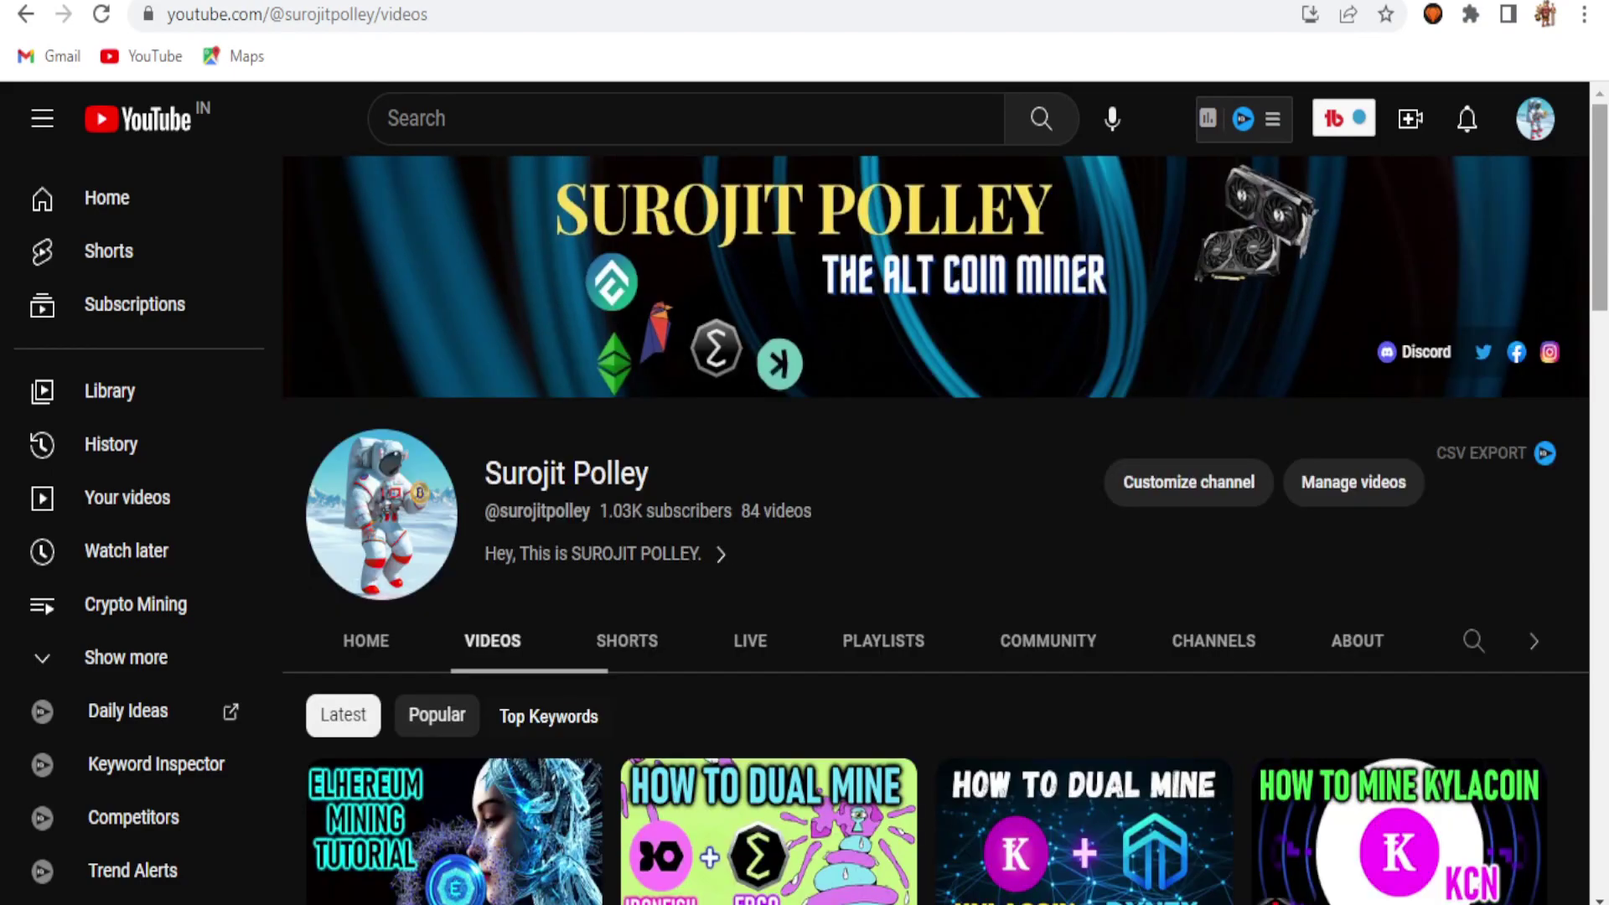